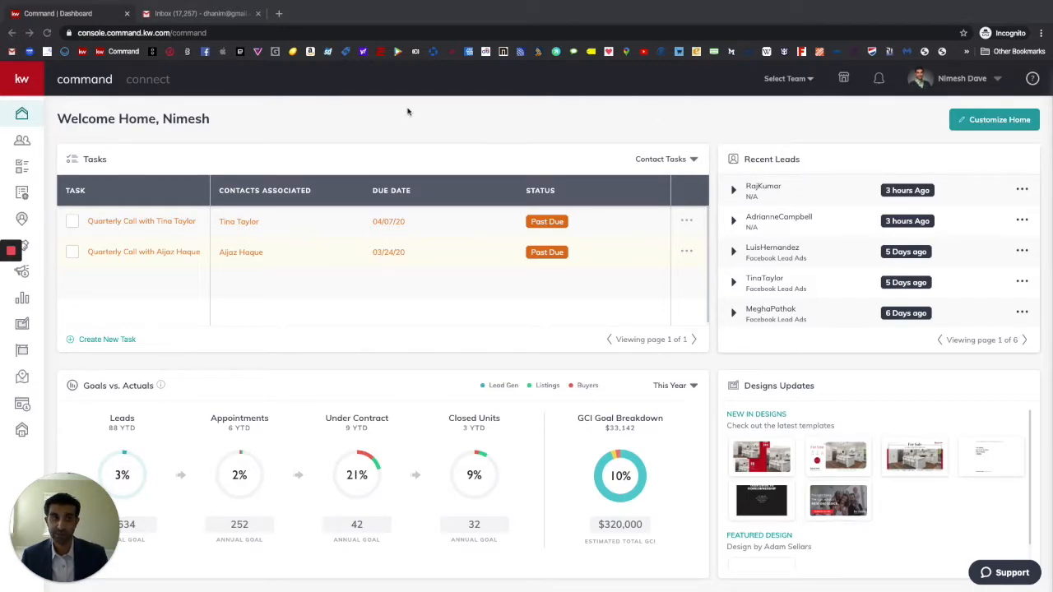
Open the buyer opportunity tagged Riverstone in the Showing stage of the active buyers pipeline
{"action": "left_click", "coordinate": [22, 81]}
{"action": "mouse_move", "coordinate": [23, 83]}
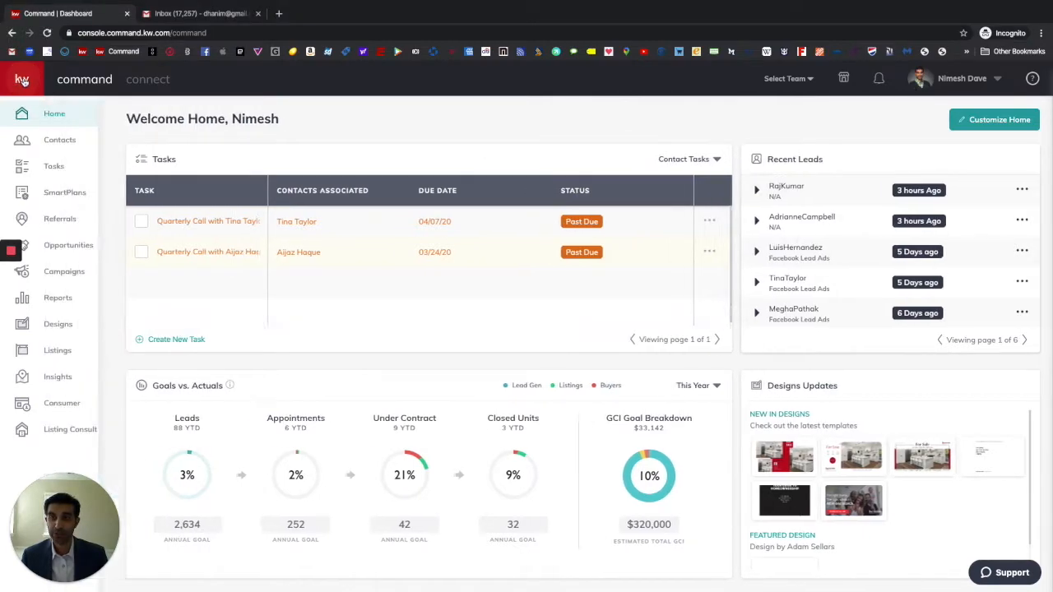
{"action": "left_click", "coordinate": [71, 247]}
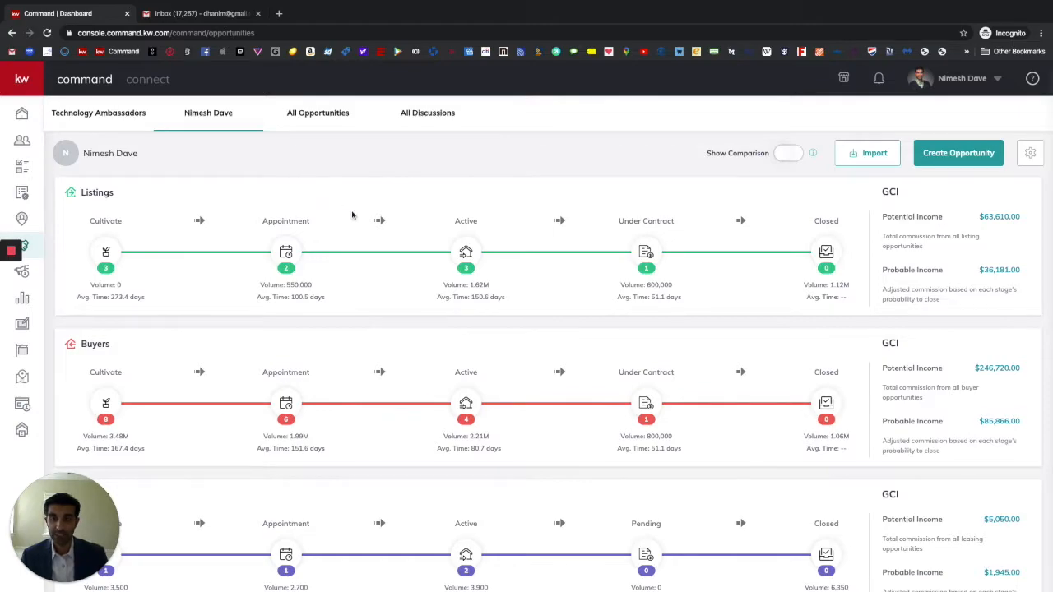
{"action": "scroll", "coordinate": [353, 214], "scroll_direction": "down", "scroll_amount": 3}
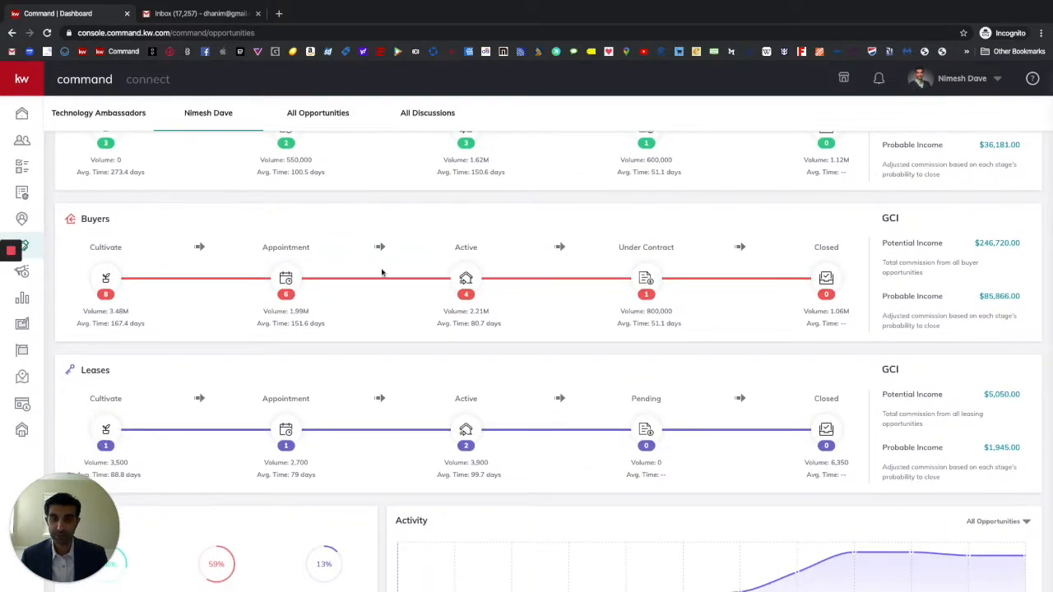
{"action": "left_click", "coordinate": [466, 281]}
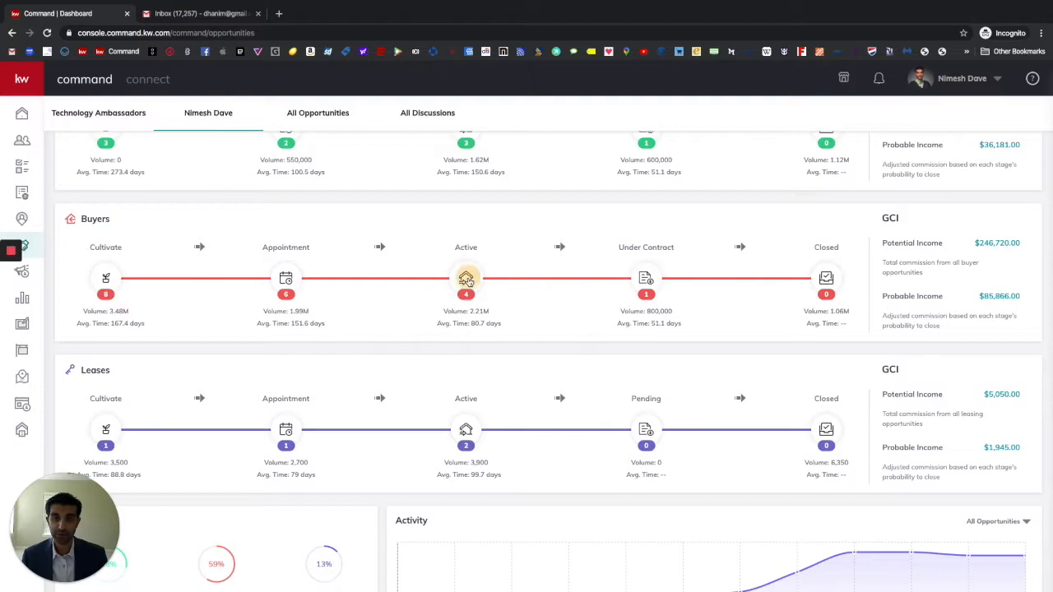
{"action": "scroll", "coordinate": [458, 277], "scroll_direction": "down", "scroll_amount": 2}
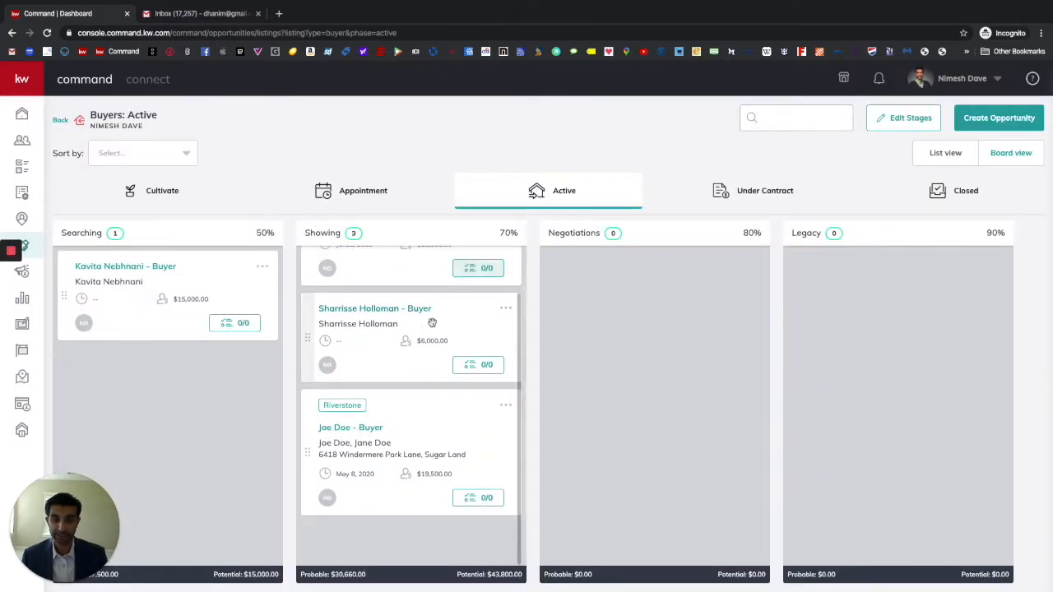
{"action": "left_click", "coordinate": [346, 428]}
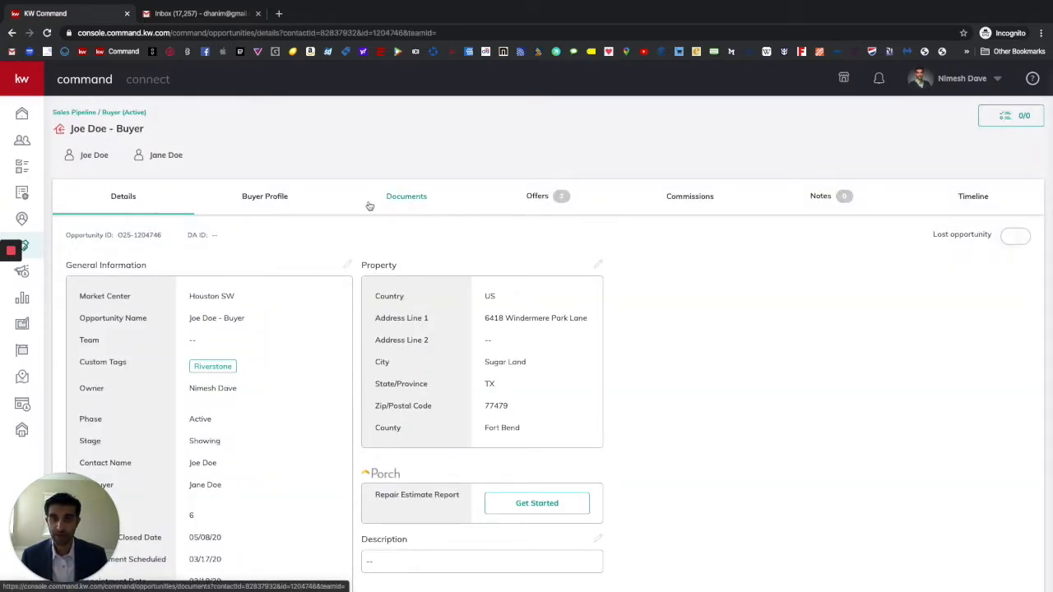
Open the opportunity's documents and review the Under Contract document checklist
{"action": "left_click", "coordinate": [411, 198]}
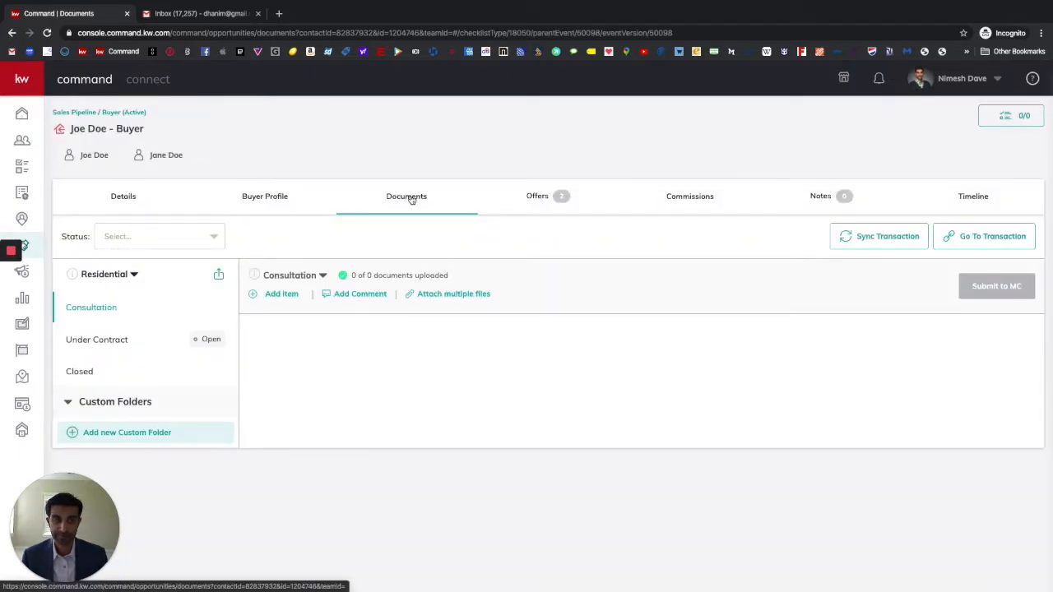
{"action": "left_click", "coordinate": [102, 342]}
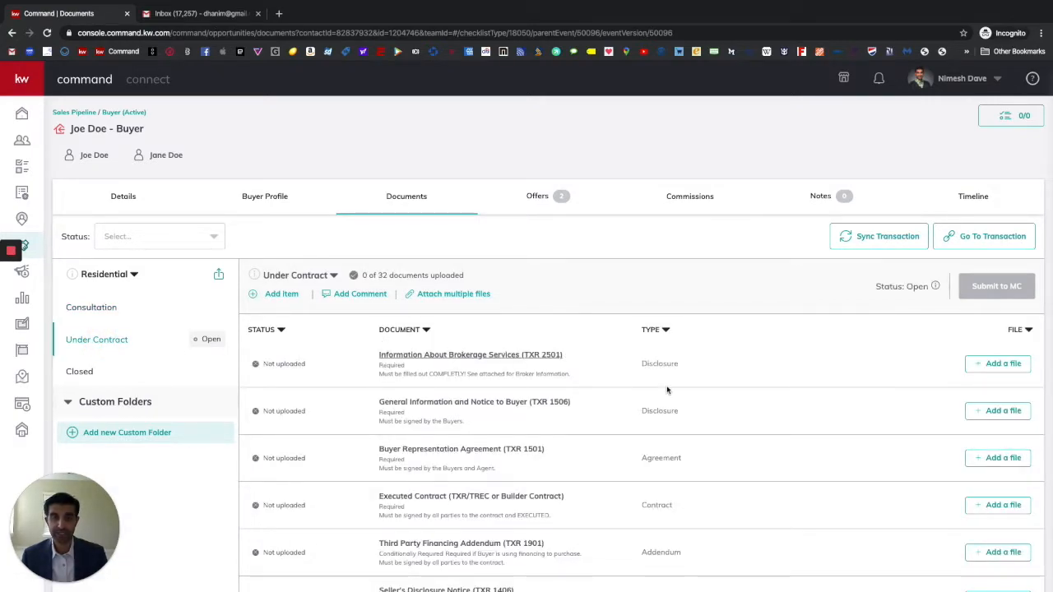
{"action": "scroll", "coordinate": [666, 389], "scroll_direction": "down", "scroll_amount": 1}
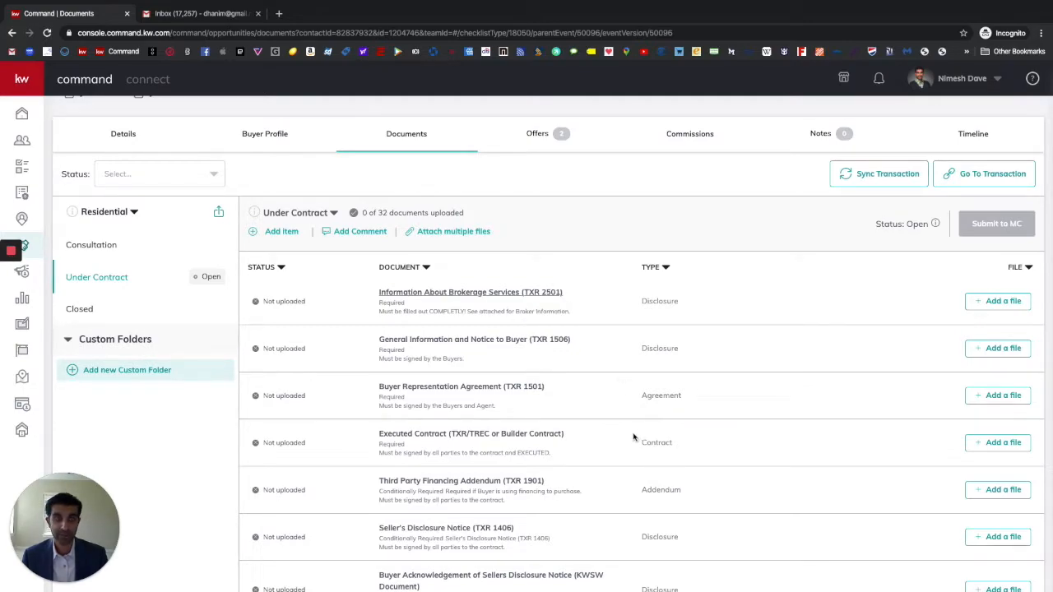
{"action": "scroll", "coordinate": [634, 436], "scroll_direction": "up", "scroll_amount": 2}
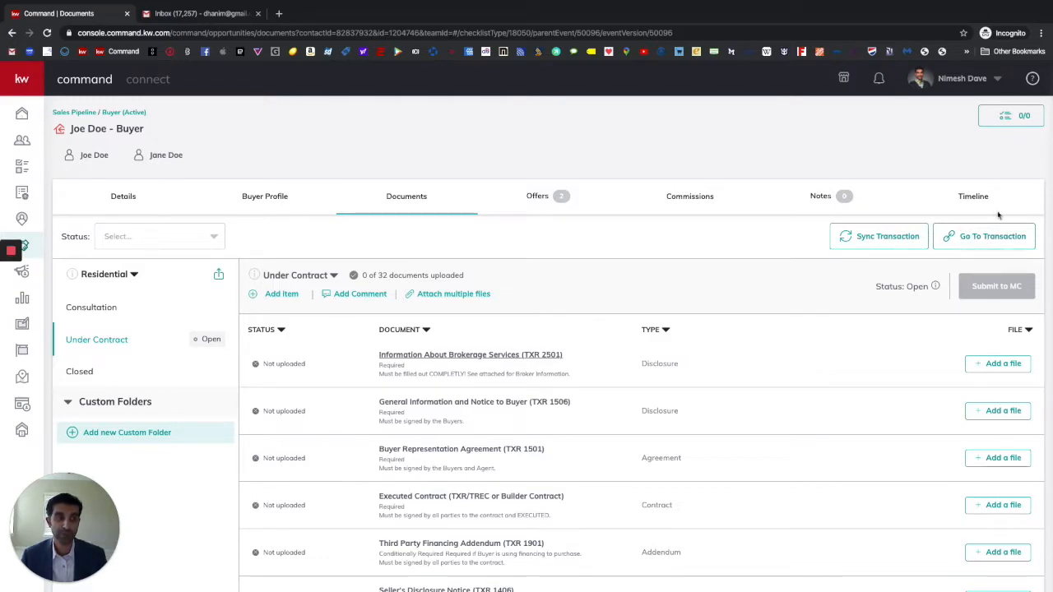
Go to the opportunity's linked transaction room in DocuSign Rooms and switch between it and Command, ending in the room
{"action": "left_click", "coordinate": [969, 243]}
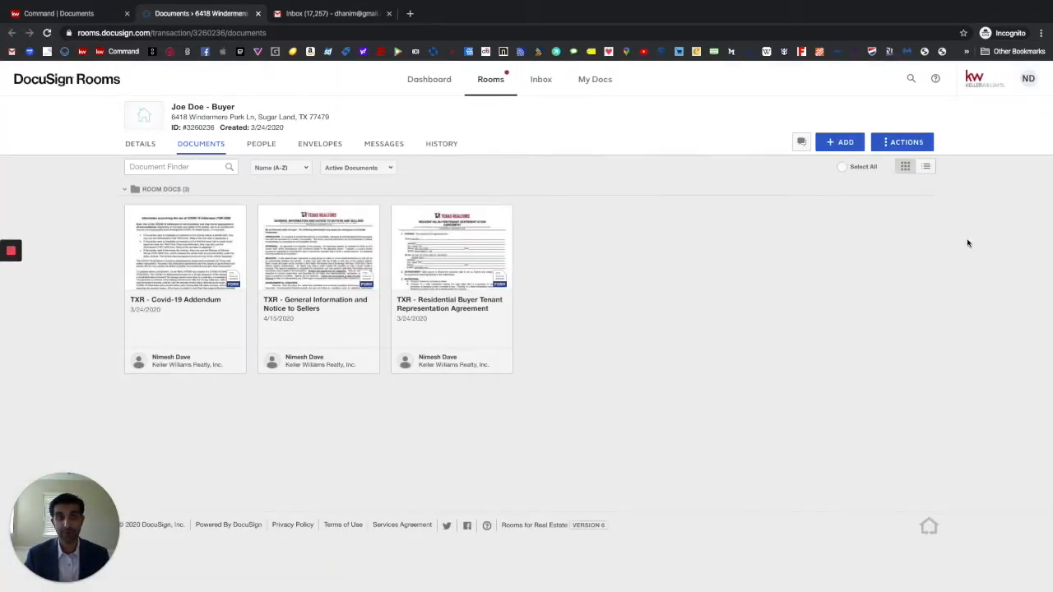
{"action": "left_click", "coordinate": [98, 14]}
{"action": "left_click", "coordinate": [188, 14]}
{"action": "left_click", "coordinate": [105, 14]}
{"action": "left_click", "coordinate": [158, 16]}
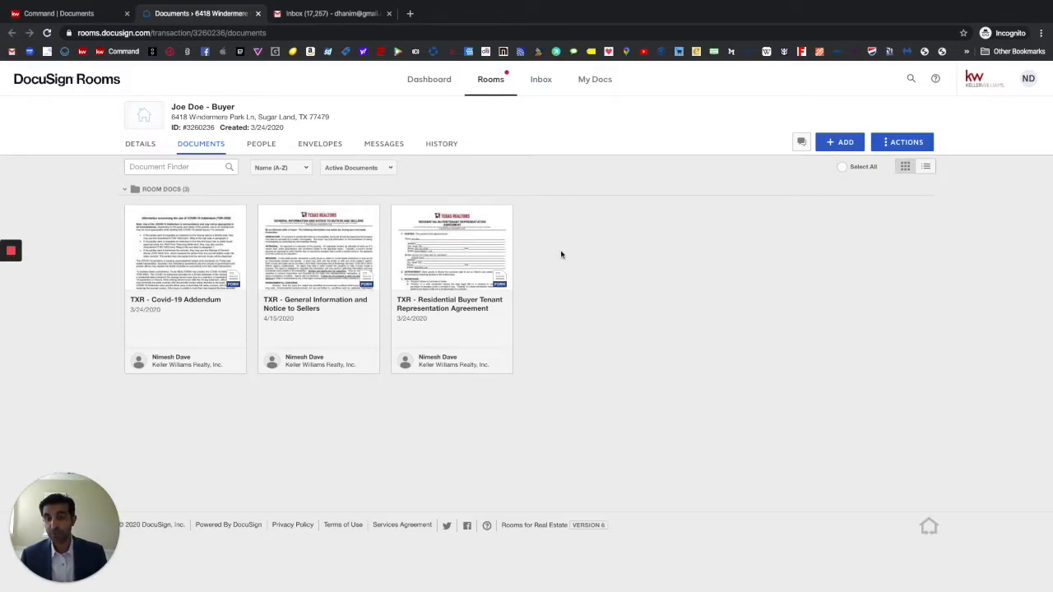
Examine the room's details, covering room information, location, offer details, additional information and property details
{"action": "left_click", "coordinate": [142, 145]}
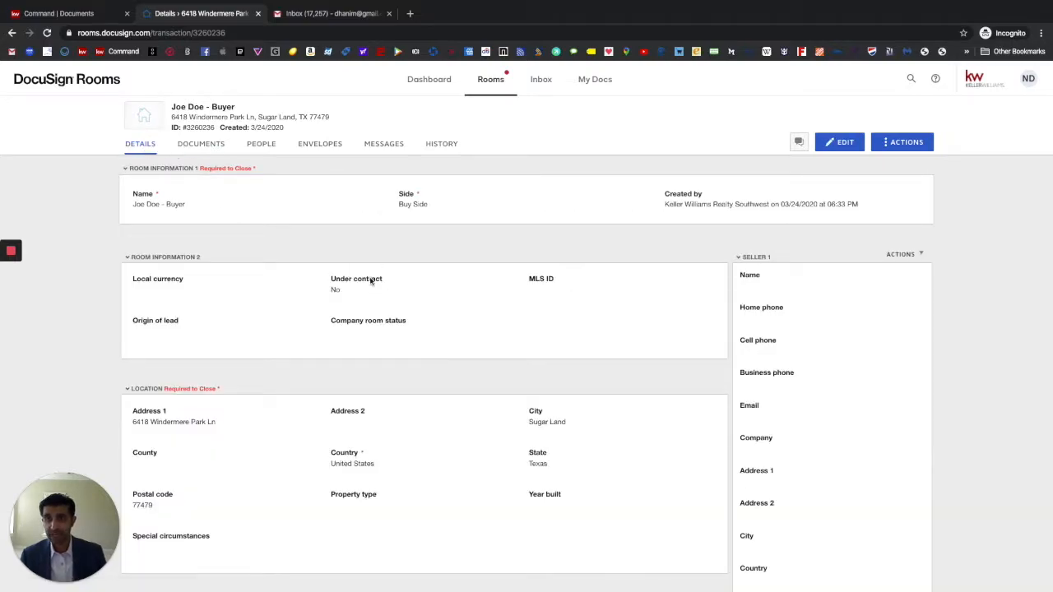
{"action": "scroll", "coordinate": [175, 221], "scroll_direction": "down", "scroll_amount": 2}
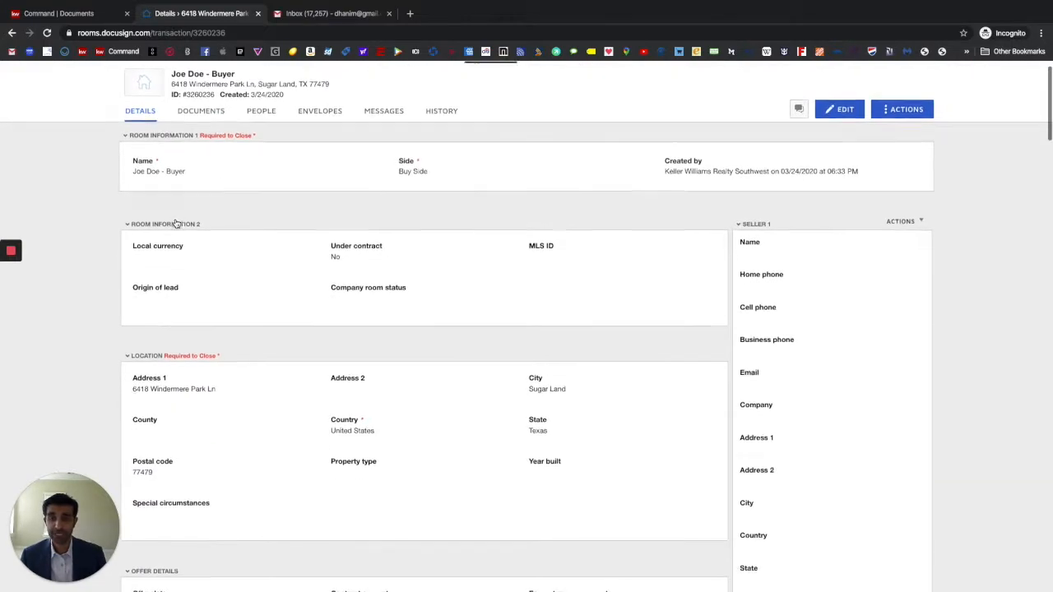
{"action": "scroll", "coordinate": [207, 218], "scroll_direction": "down", "scroll_amount": 1}
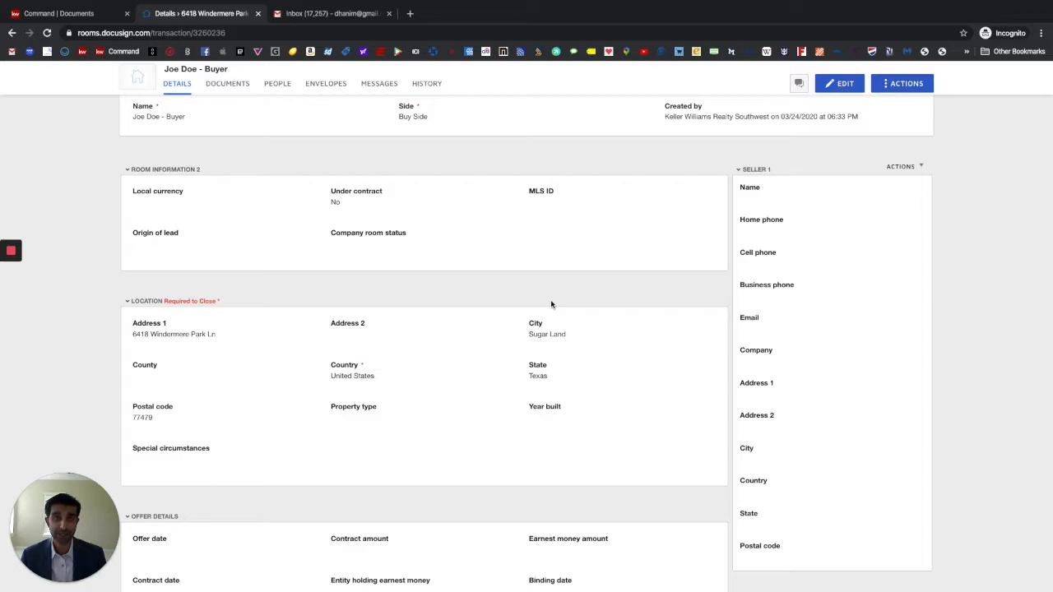
{"action": "scroll", "coordinate": [796, 210], "scroll_direction": "down", "scroll_amount": 1}
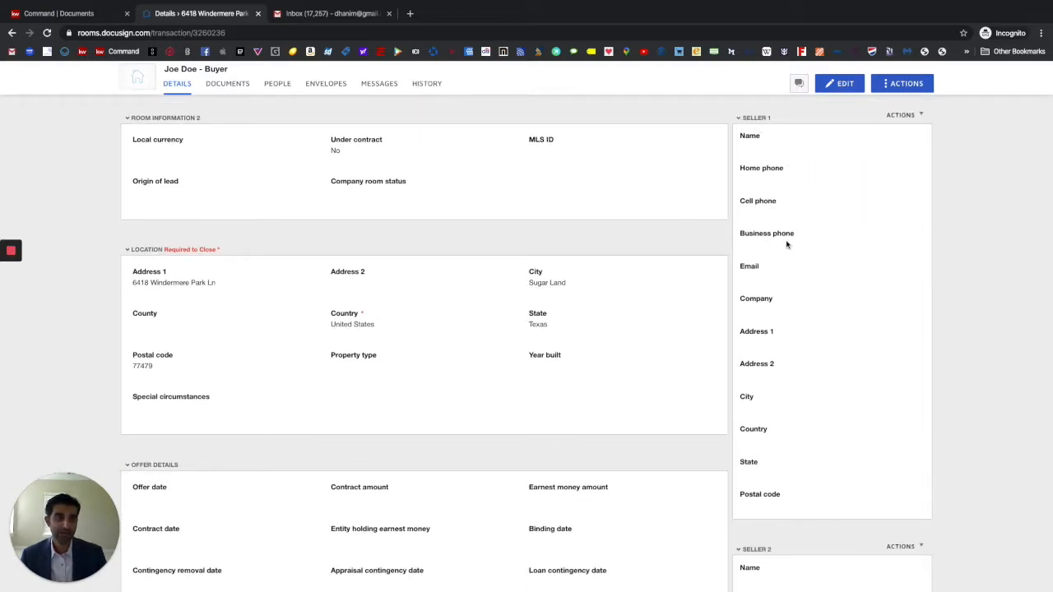
{"action": "scroll", "coordinate": [787, 244], "scroll_direction": "down", "scroll_amount": 5}
{"action": "scroll", "coordinate": [787, 258], "scroll_direction": "down", "scroll_amount": 5}
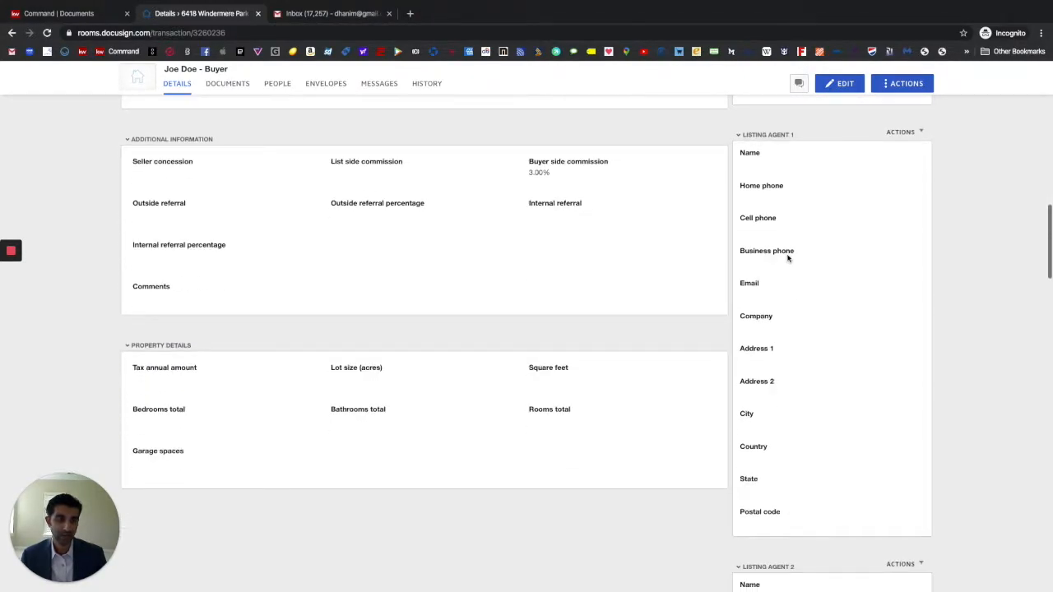
{"action": "scroll", "coordinate": [787, 258], "scroll_direction": "down", "scroll_amount": 2}
{"action": "scroll", "coordinate": [751, 136], "scroll_direction": "up", "scroll_amount": 1}
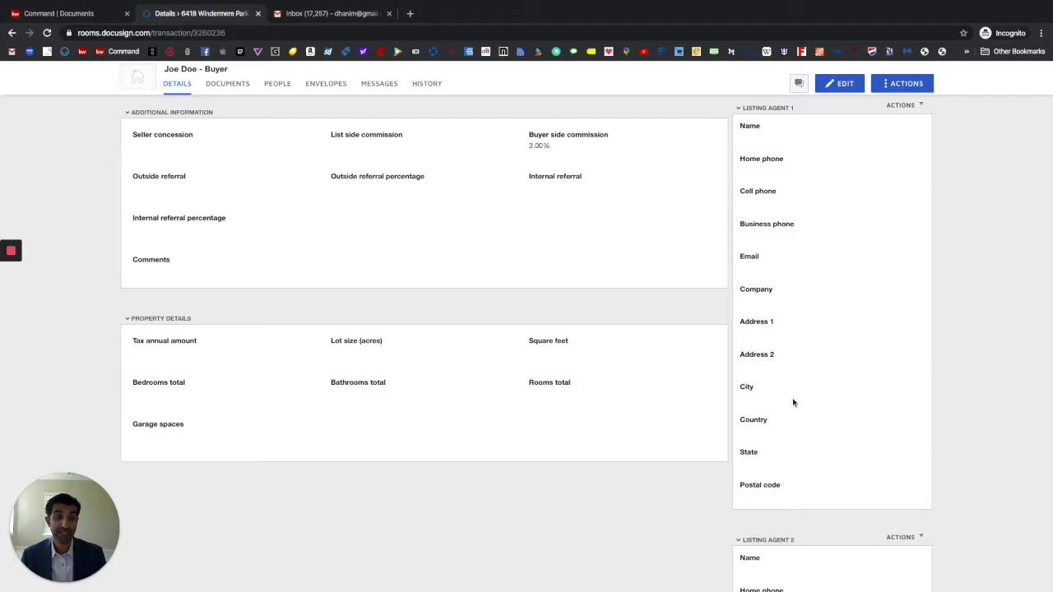
Review the contact sections in the room details for the listing agents, both buyers and the buyer agent
{"action": "scroll", "coordinate": [794, 401], "scroll_direction": "down", "scroll_amount": 5}
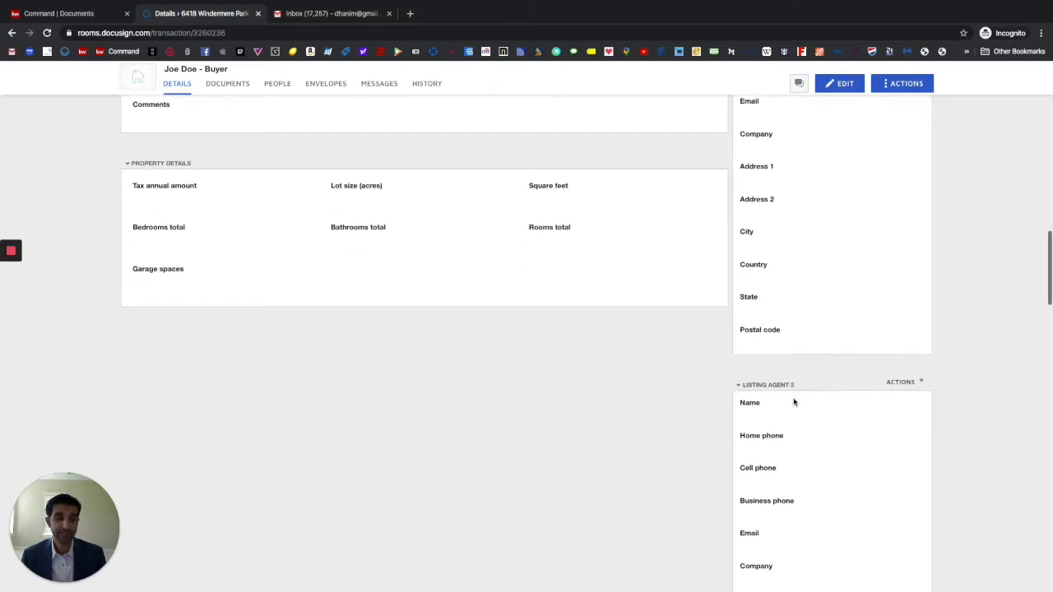
{"action": "scroll", "coordinate": [794, 402], "scroll_direction": "down", "scroll_amount": 4}
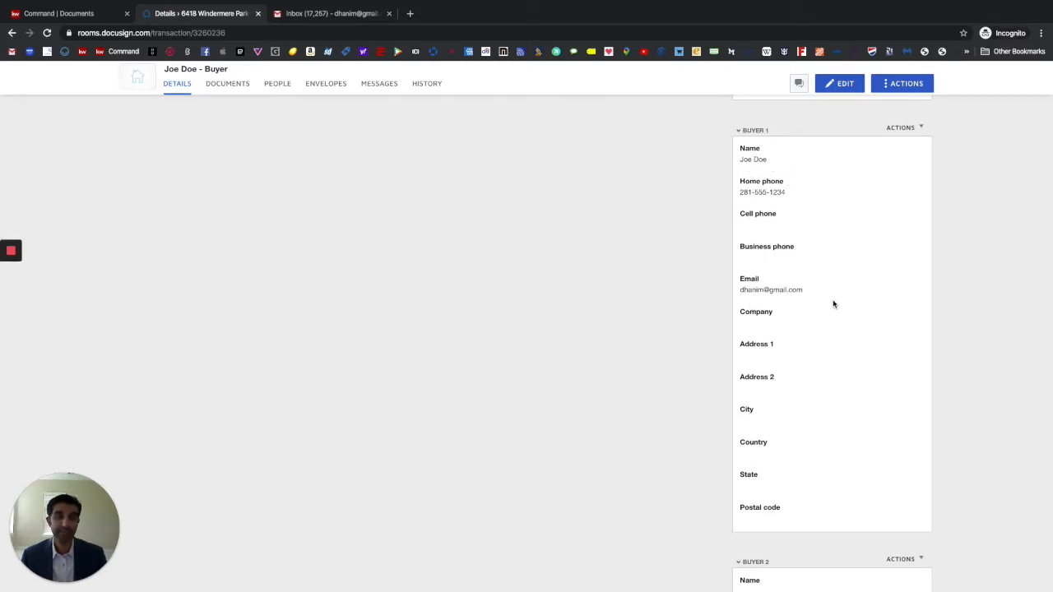
{"action": "scroll", "coordinate": [833, 304], "scroll_direction": "down", "scroll_amount": 4}
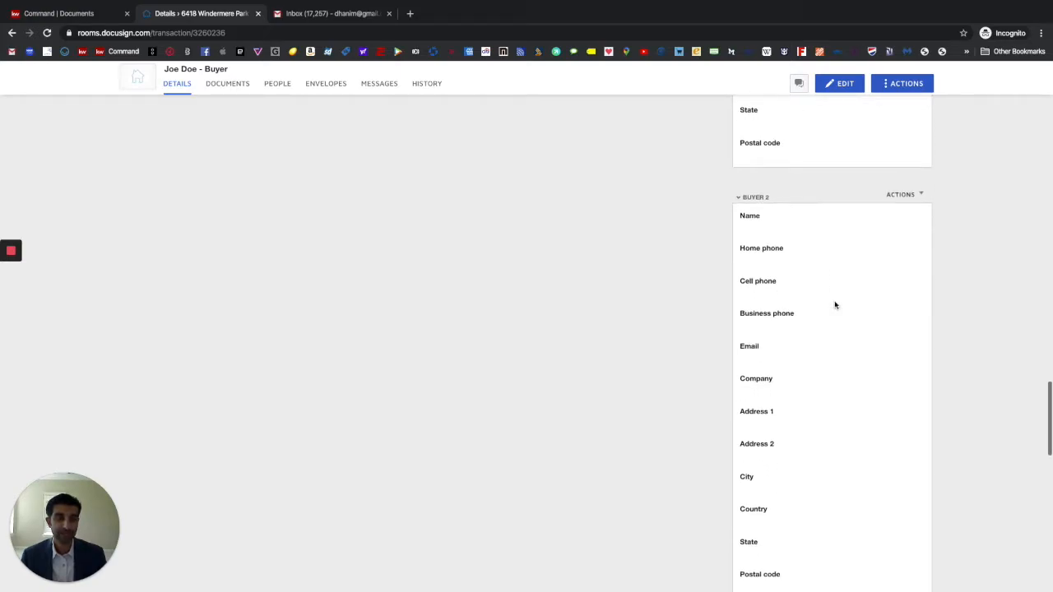
{"action": "scroll", "coordinate": [835, 306], "scroll_direction": "down", "scroll_amount": 1}
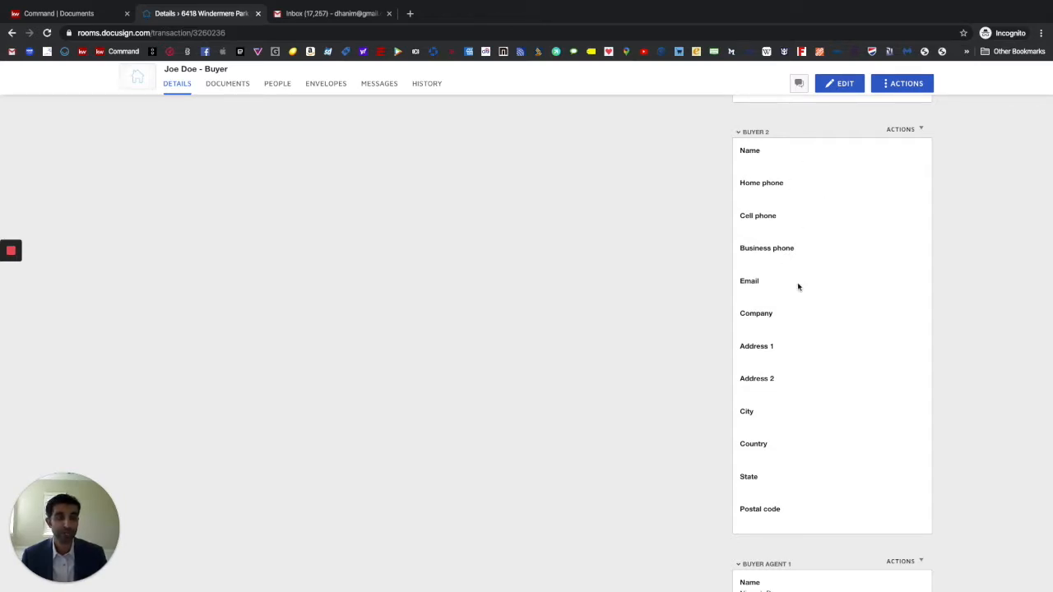
{"action": "scroll", "coordinate": [799, 314], "scroll_direction": "down", "scroll_amount": 1}
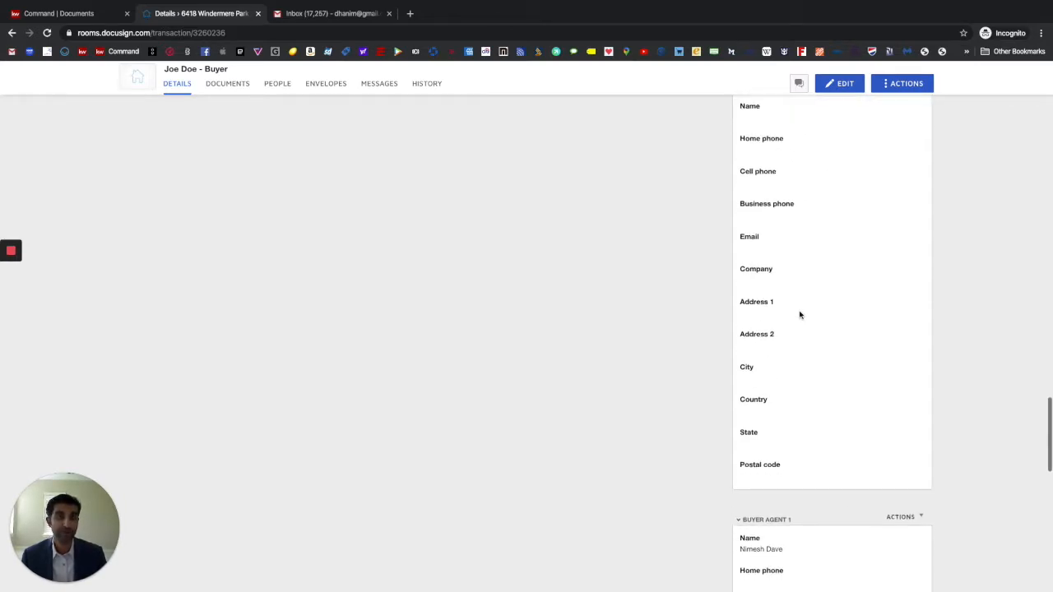
{"action": "scroll", "coordinate": [799, 314], "scroll_direction": "down", "scroll_amount": 6}
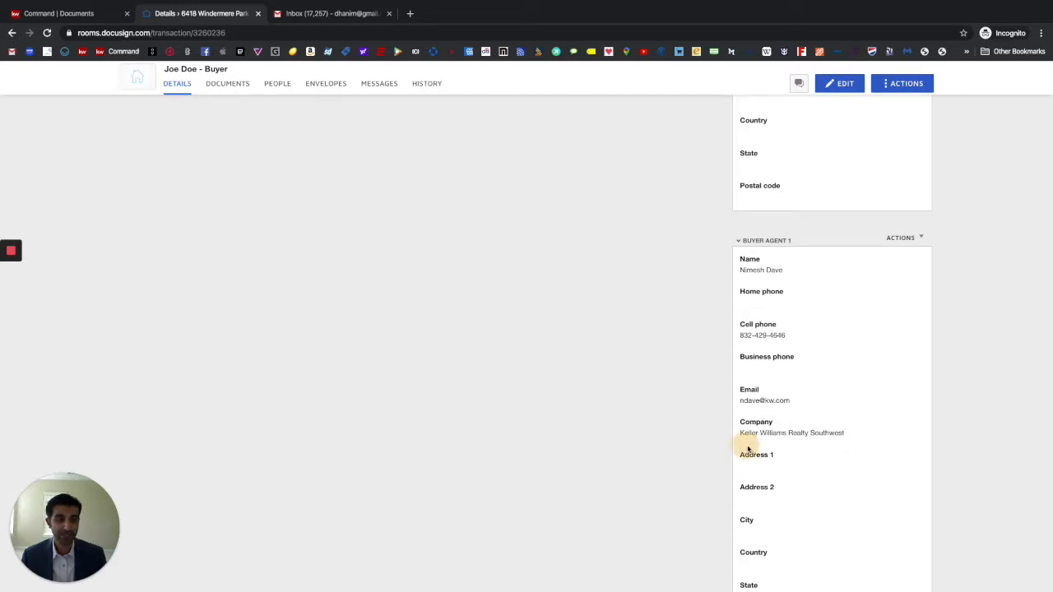
{"action": "left_click", "coordinate": [761, 409]}
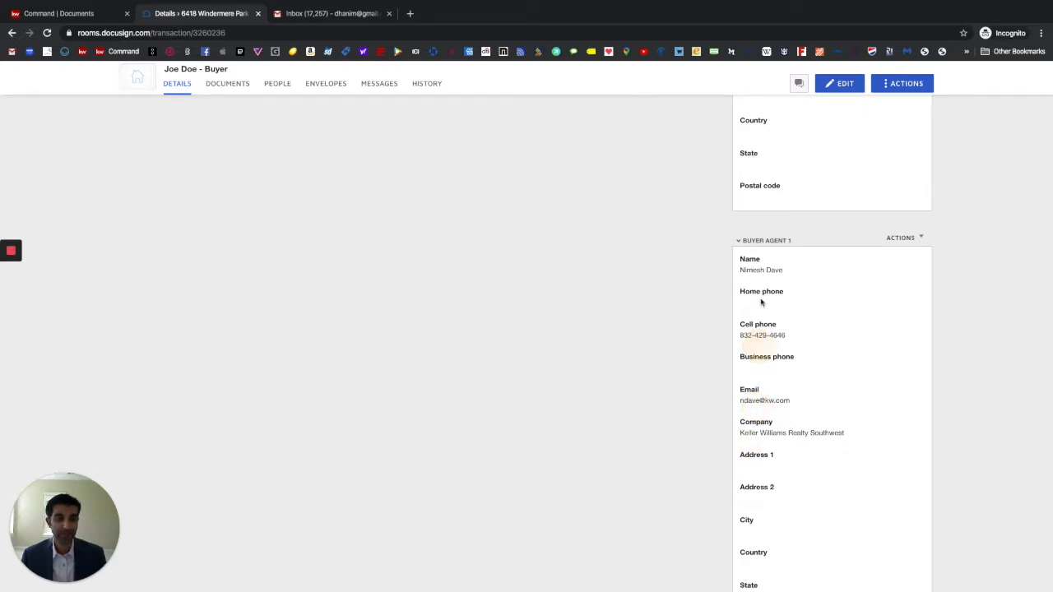
{"action": "scroll", "coordinate": [749, 317], "scroll_direction": "up", "scroll_amount": 2}
{"action": "scroll", "coordinate": [749, 317], "scroll_direction": "up", "scroll_amount": 10}
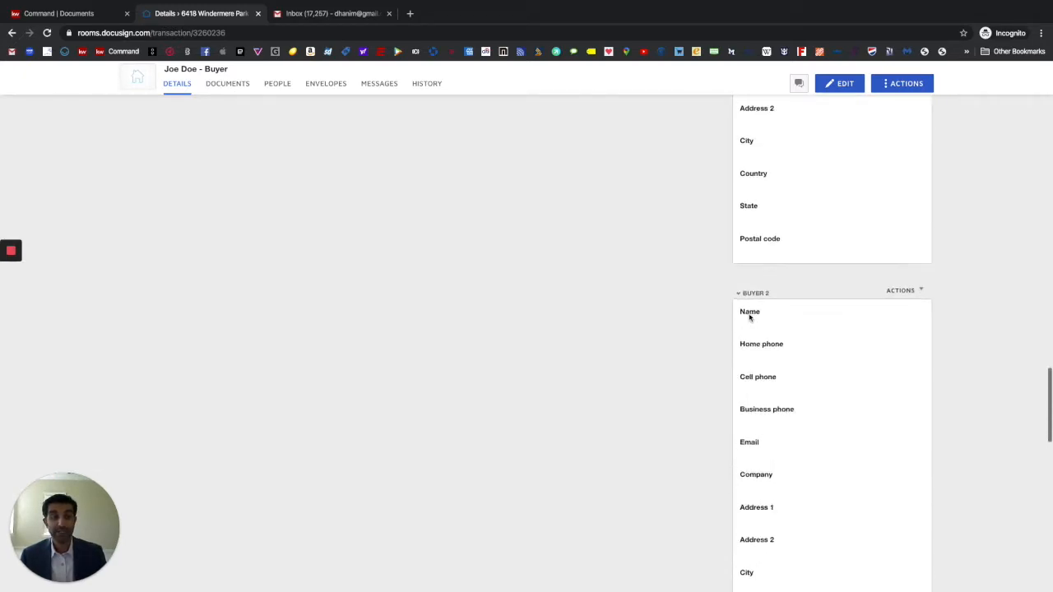
{"action": "scroll", "coordinate": [750, 317], "scroll_direction": "up", "scroll_amount": 10}
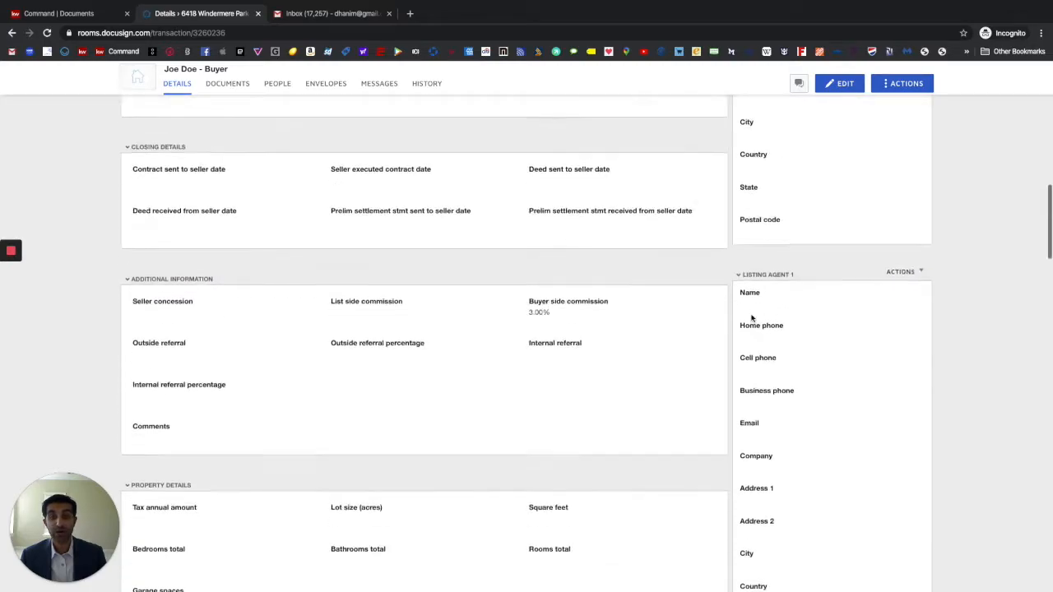
{"action": "scroll", "coordinate": [752, 318], "scroll_direction": "up", "scroll_amount": 8}
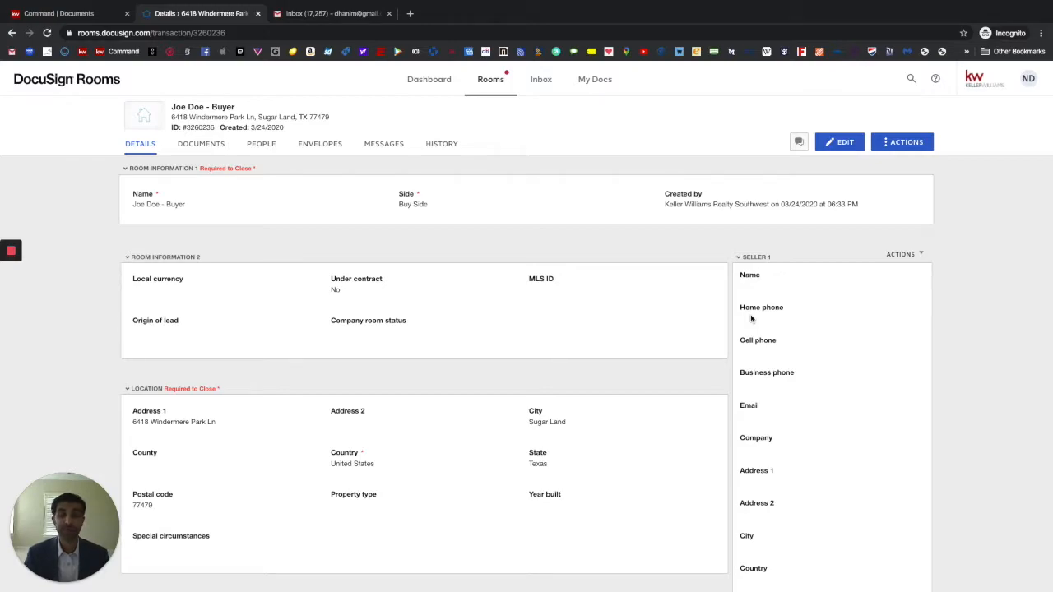
Upload IABS.pdf from the computer's Forms folder to the room's documents
{"action": "left_click", "coordinate": [193, 146]}
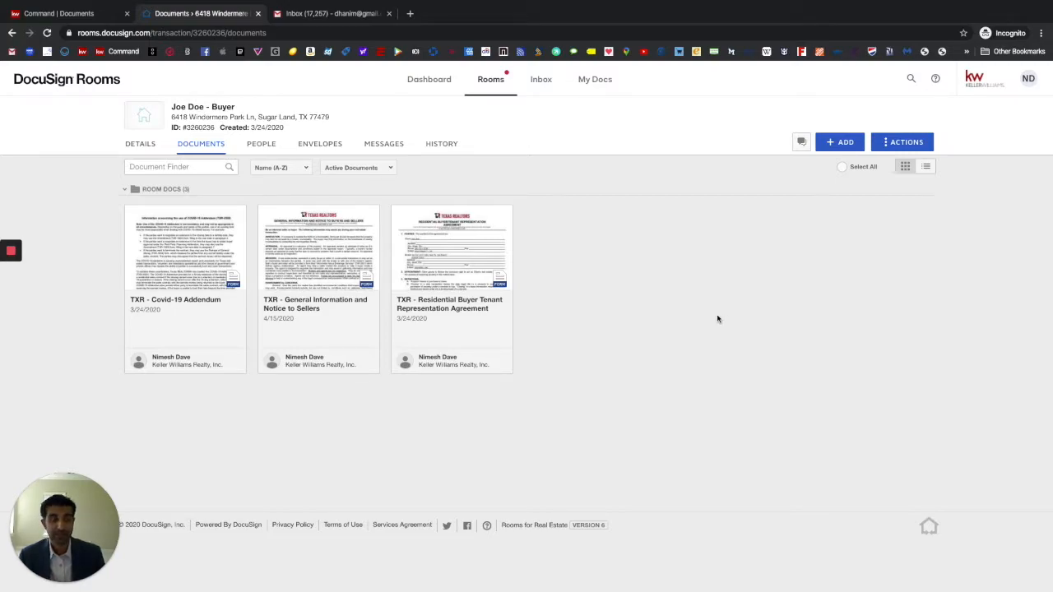
{"action": "left_click", "coordinate": [841, 143]}
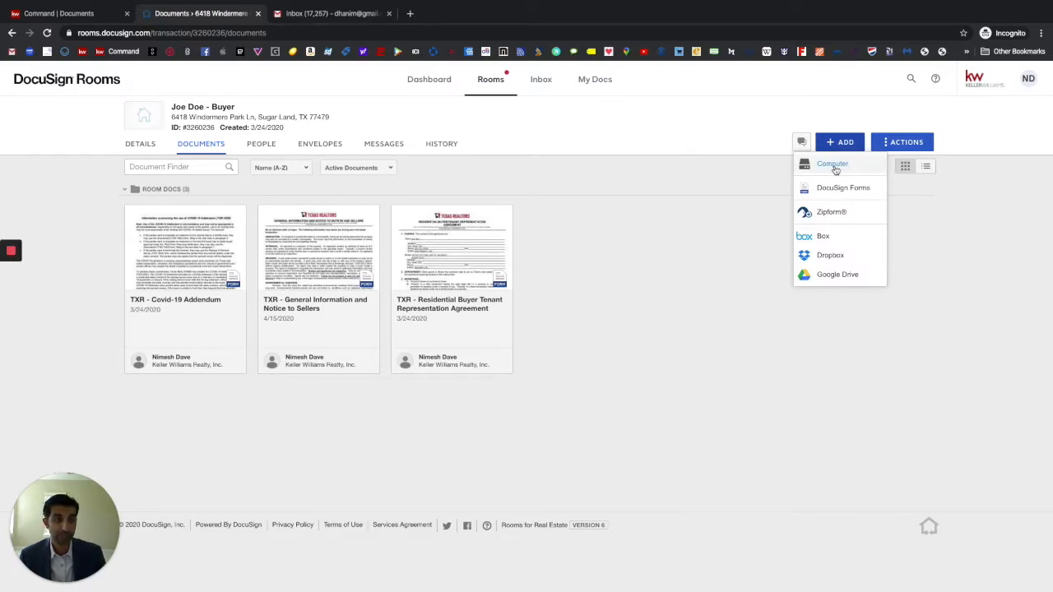
{"action": "left_click", "coordinate": [833, 164]}
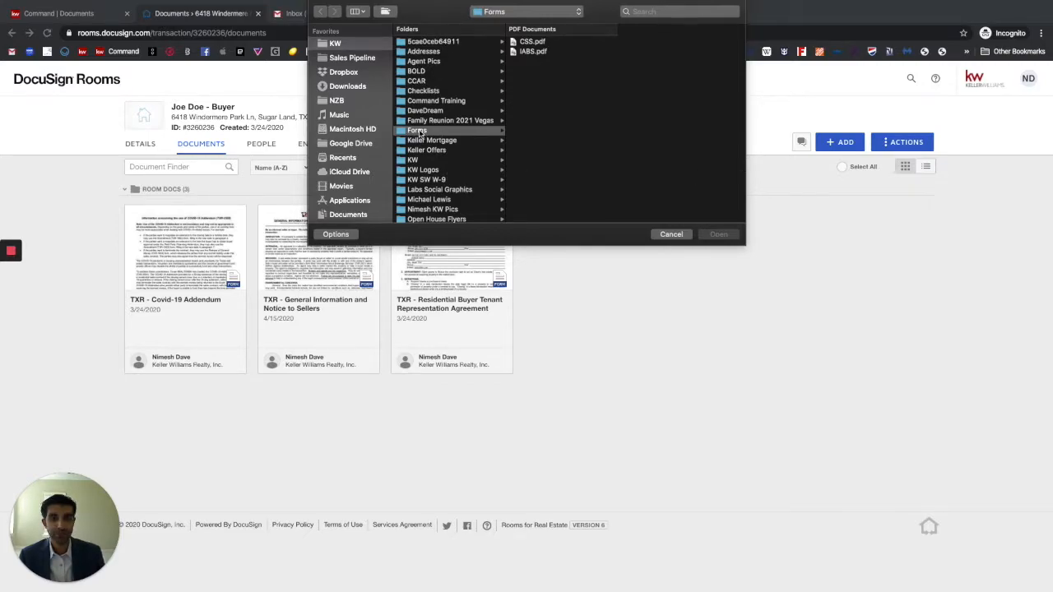
{"action": "left_click", "coordinate": [530, 52]}
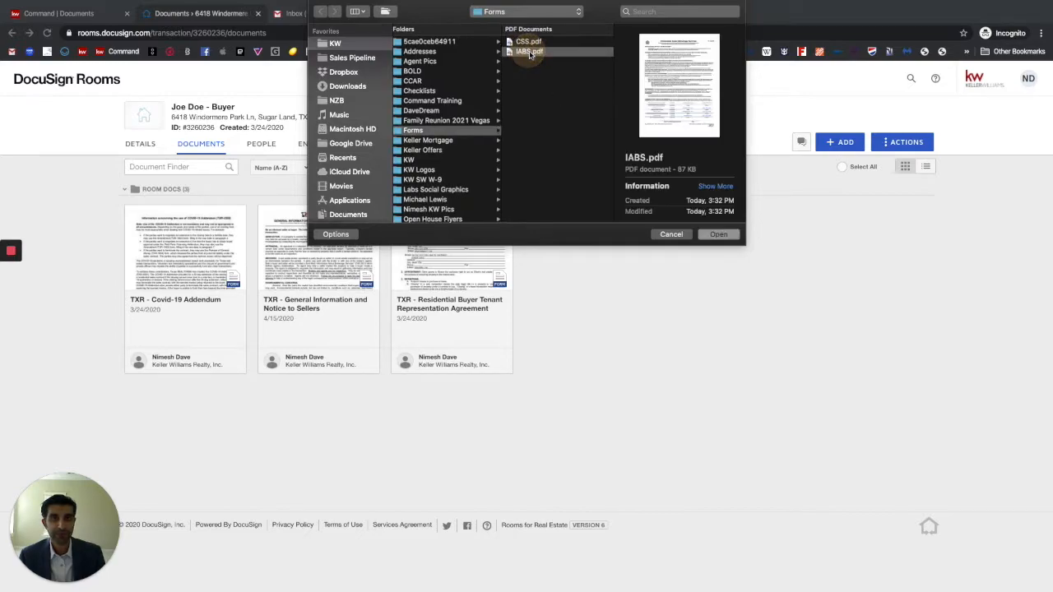
{"action": "left_click", "coordinate": [720, 235]}
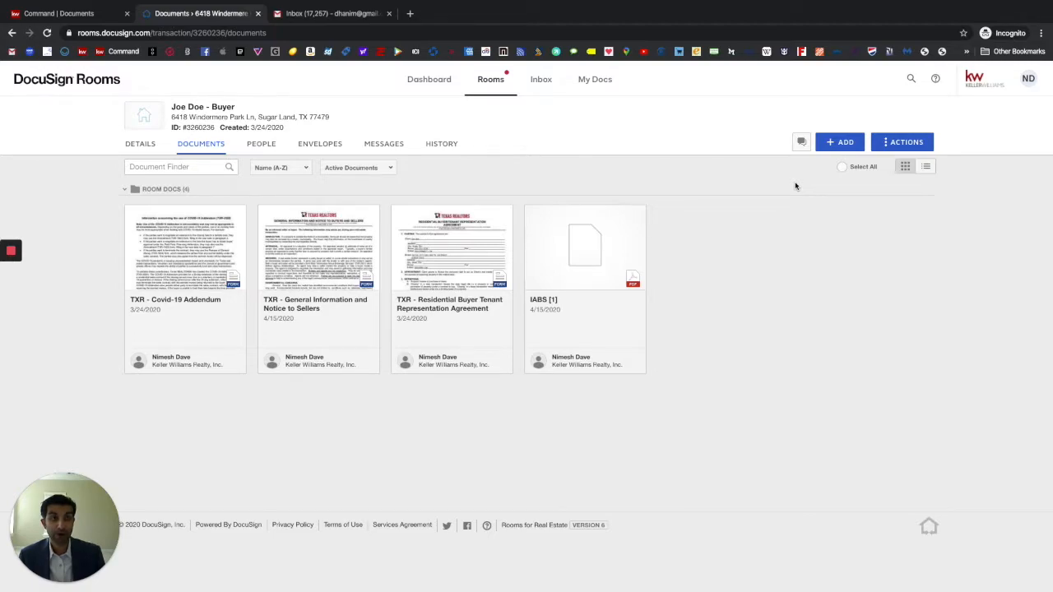
Start adding DocuSign forms to the room and browse the TXR - Texas Association of Realtors library
{"action": "left_click", "coordinate": [836, 148]}
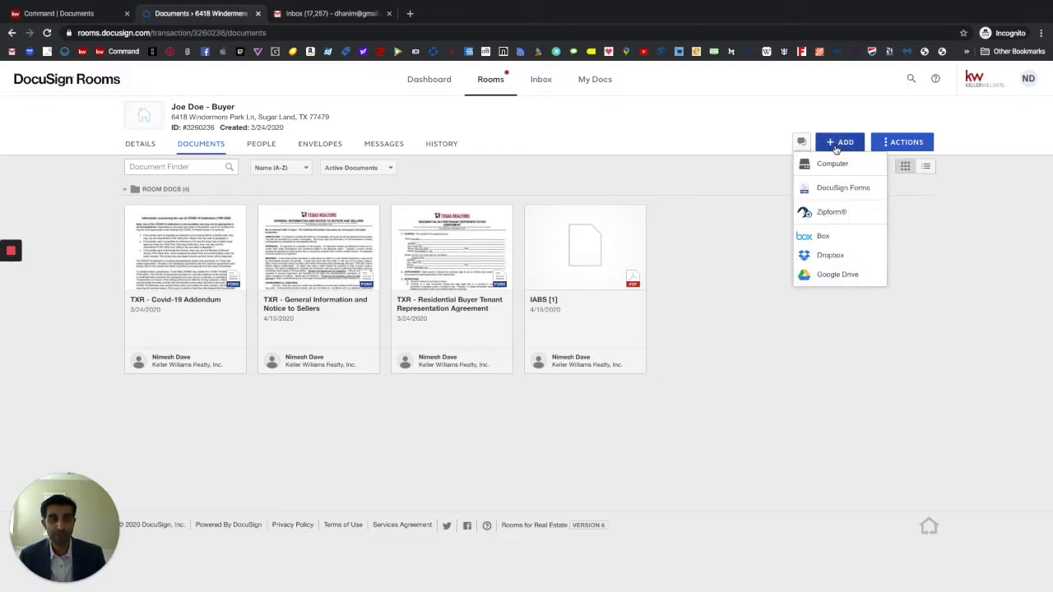
{"action": "left_click", "coordinate": [828, 189]}
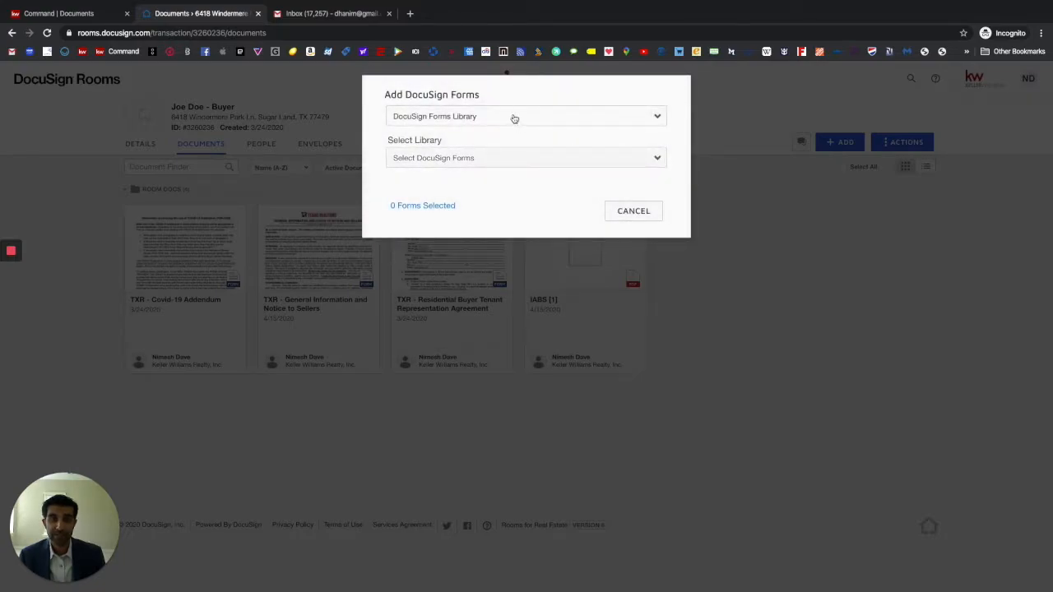
{"action": "left_click", "coordinate": [522, 162]}
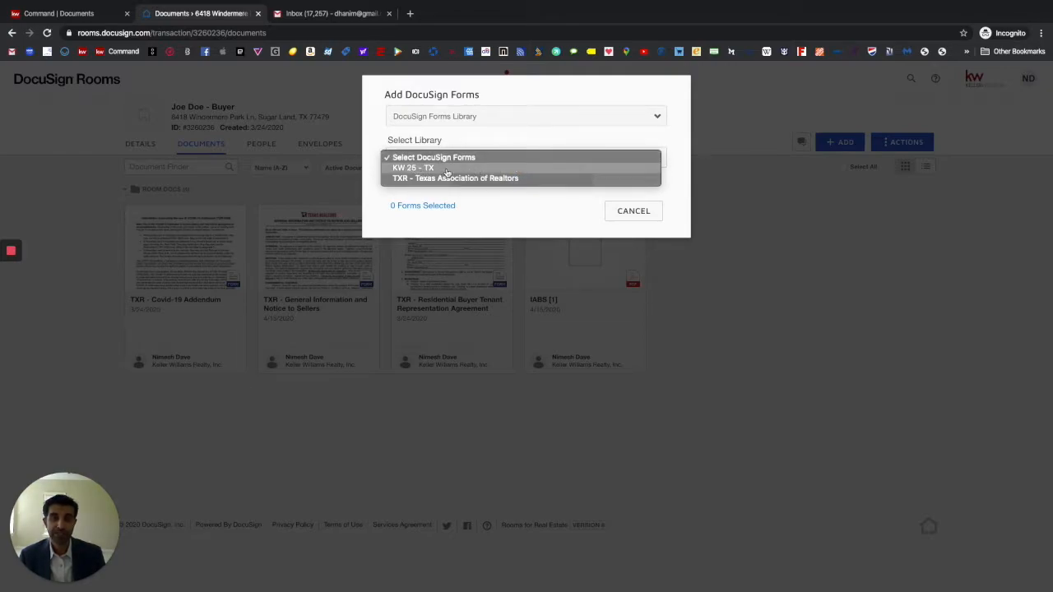
{"action": "left_click", "coordinate": [494, 179]}
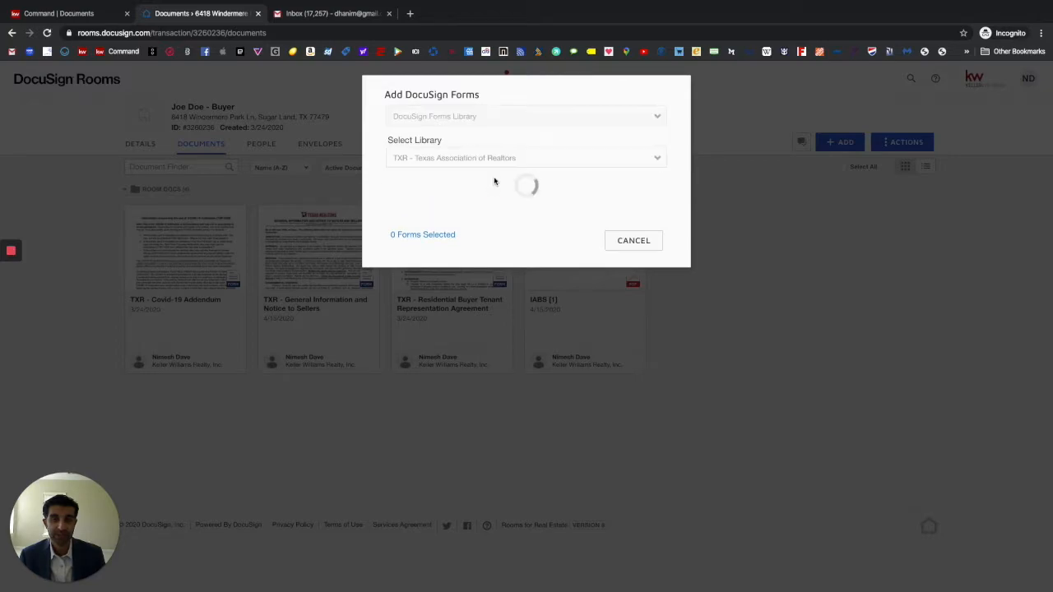
{"action": "scroll", "coordinate": [529, 212], "scroll_direction": "down", "scroll_amount": 5}
{"action": "scroll", "coordinate": [526, 261], "scroll_direction": "down", "scroll_amount": 10}
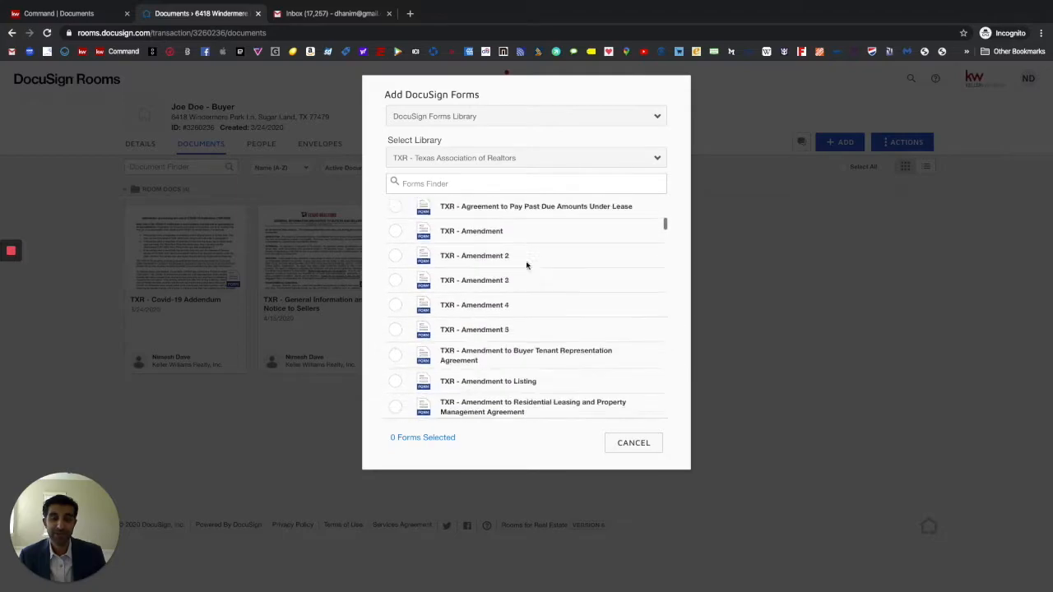
{"action": "scroll", "coordinate": [527, 261], "scroll_direction": "down", "scroll_amount": 10}
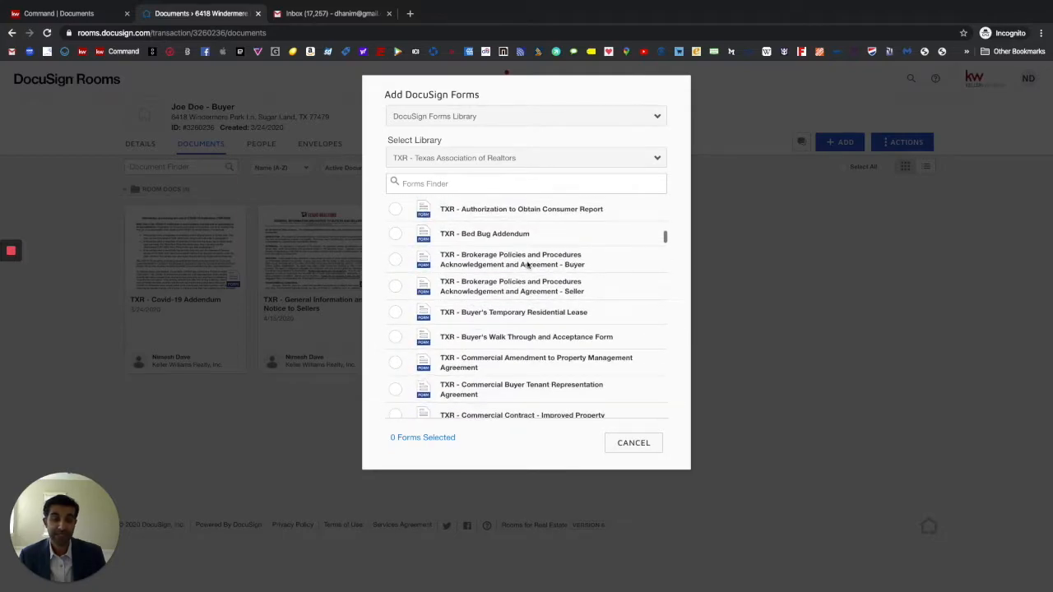
{"action": "scroll", "coordinate": [529, 265], "scroll_direction": "down", "scroll_amount": 3}
{"action": "scroll", "coordinate": [529, 265], "scroll_direction": "up", "scroll_amount": 15}
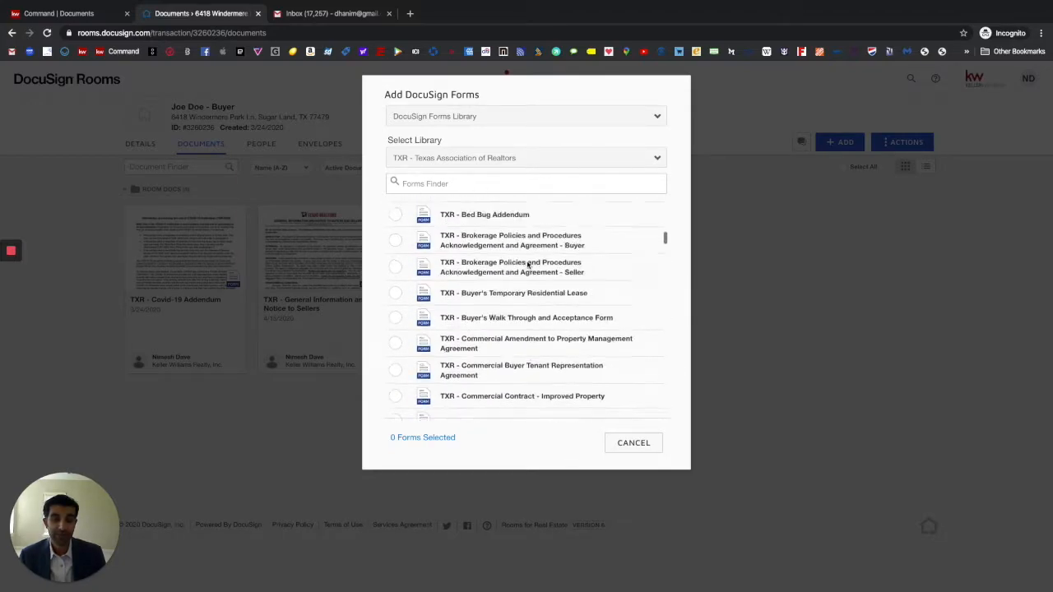
{"action": "scroll", "coordinate": [528, 265], "scroll_direction": "up", "scroll_amount": 2}
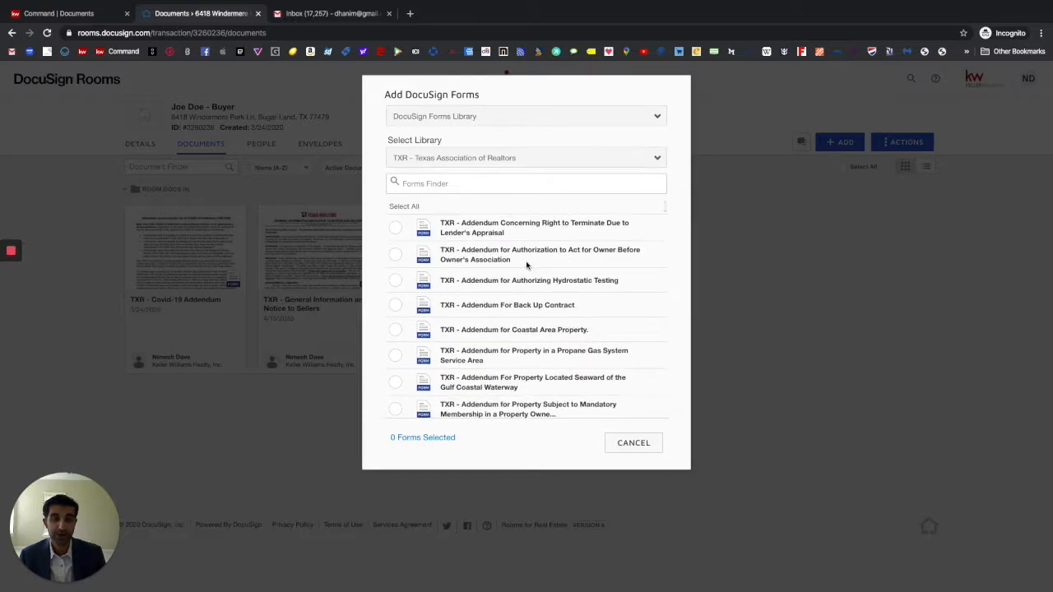
Search the form library for "wire" and add the TXR - Wire Fraud Warning form to the room
{"action": "left_click", "coordinate": [484, 184]}
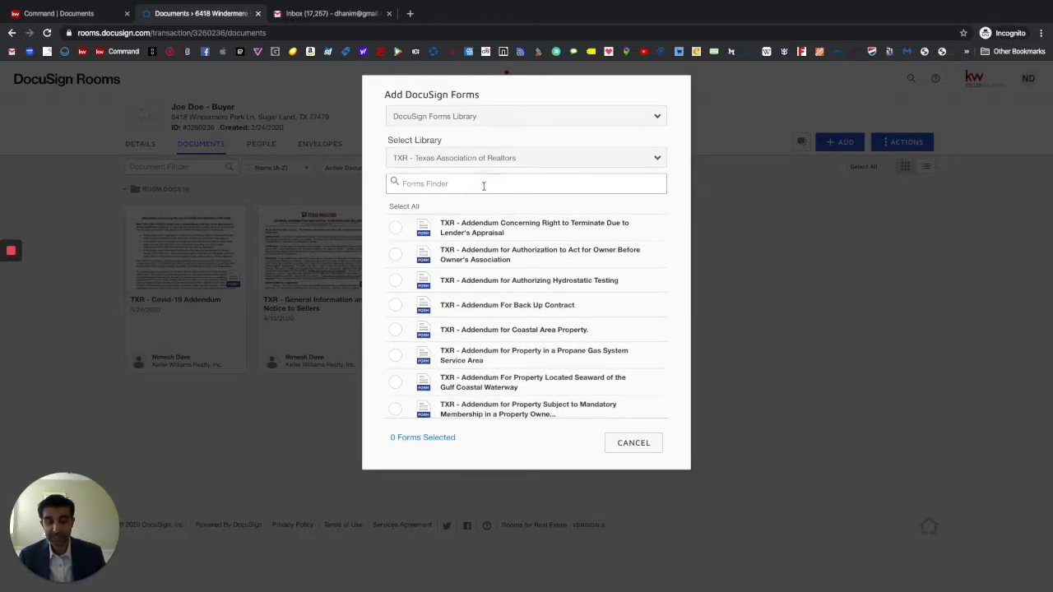
{"action": "type", "text": "wire"}
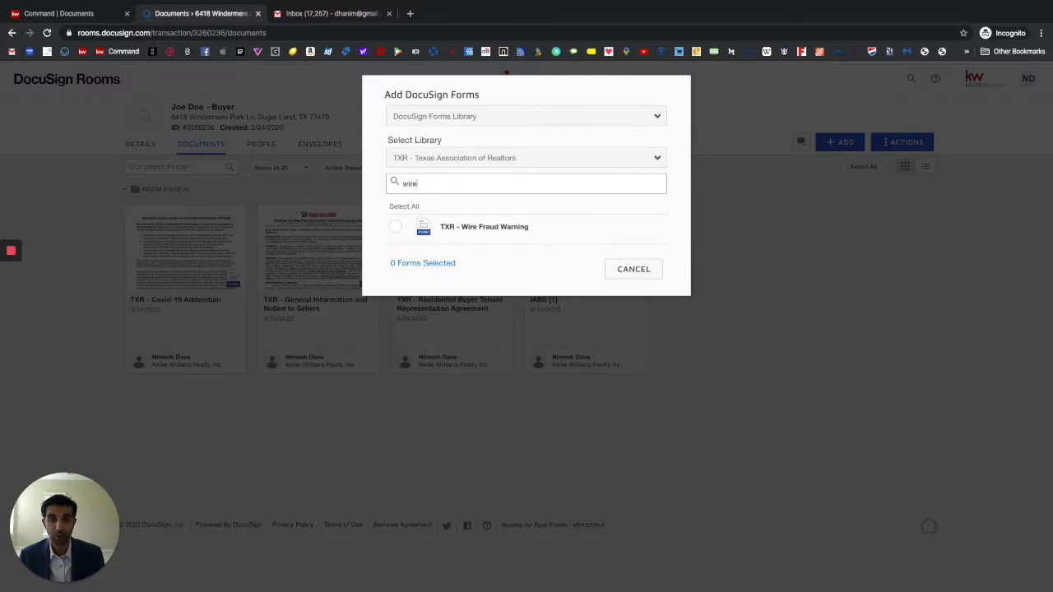
{"action": "left_click", "coordinate": [395, 229]}
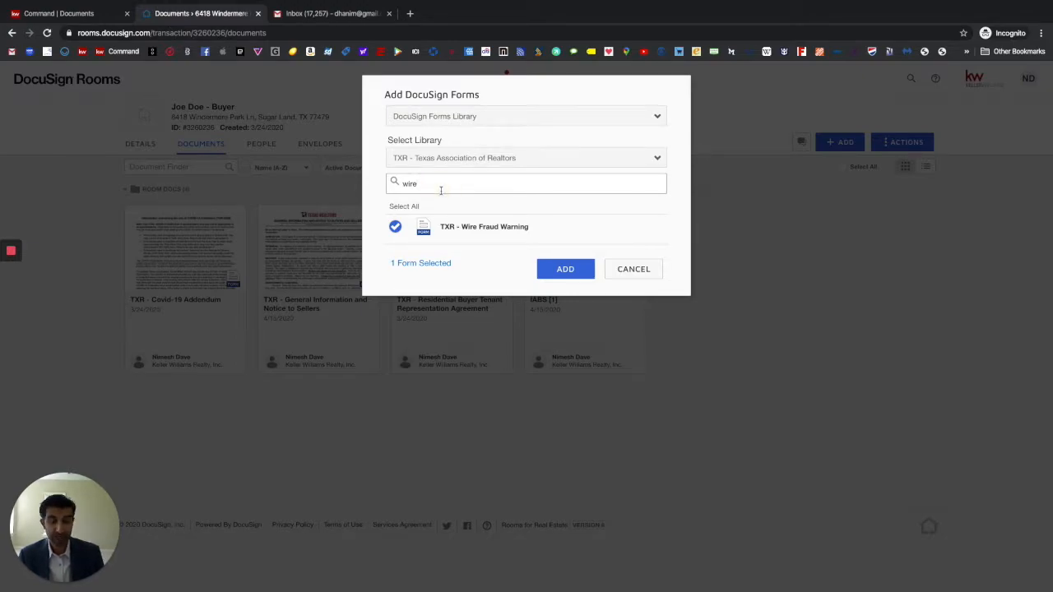
{"action": "key", "text": "BackSpace"}
{"action": "key", "text": "BackSpace"}
{"action": "key", "text": "BackSpace"}
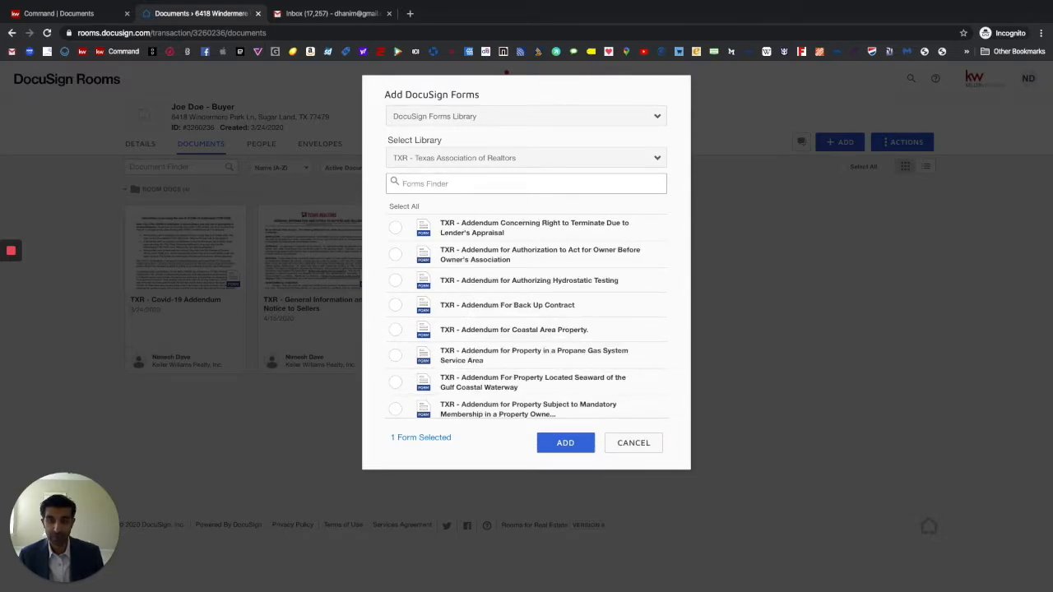
{"action": "scroll", "coordinate": [498, 313], "scroll_direction": "down", "scroll_amount": 5}
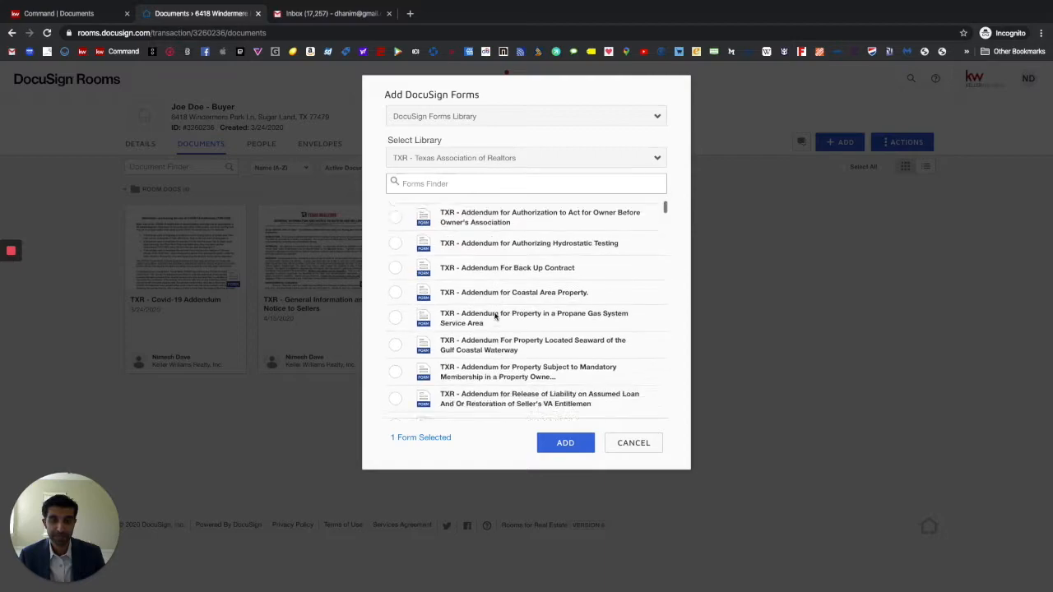
{"action": "scroll", "coordinate": [498, 311], "scroll_direction": "down", "scroll_amount": 3}
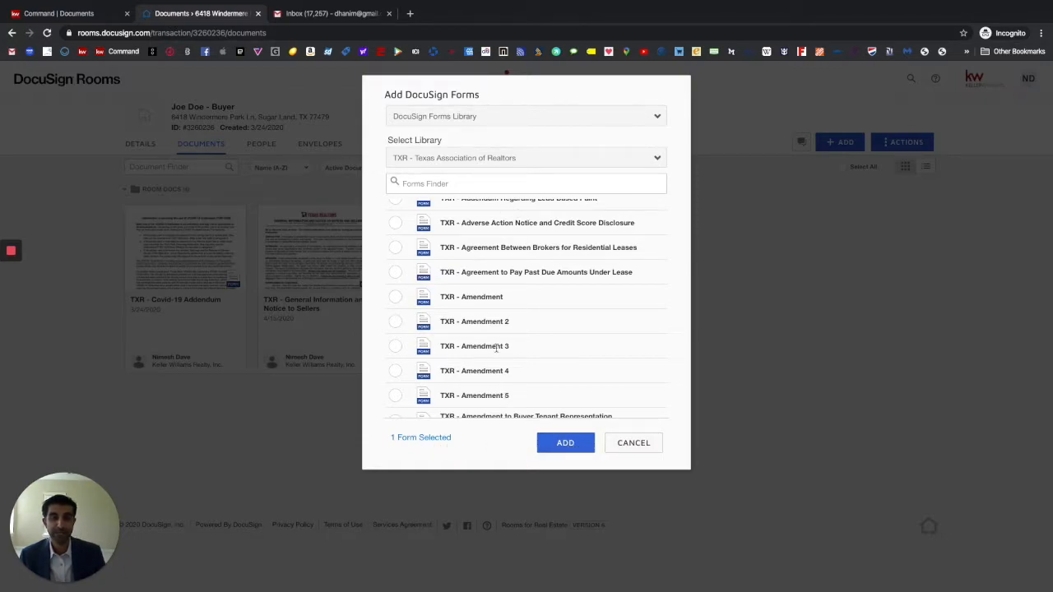
{"action": "left_click", "coordinate": [565, 444]}
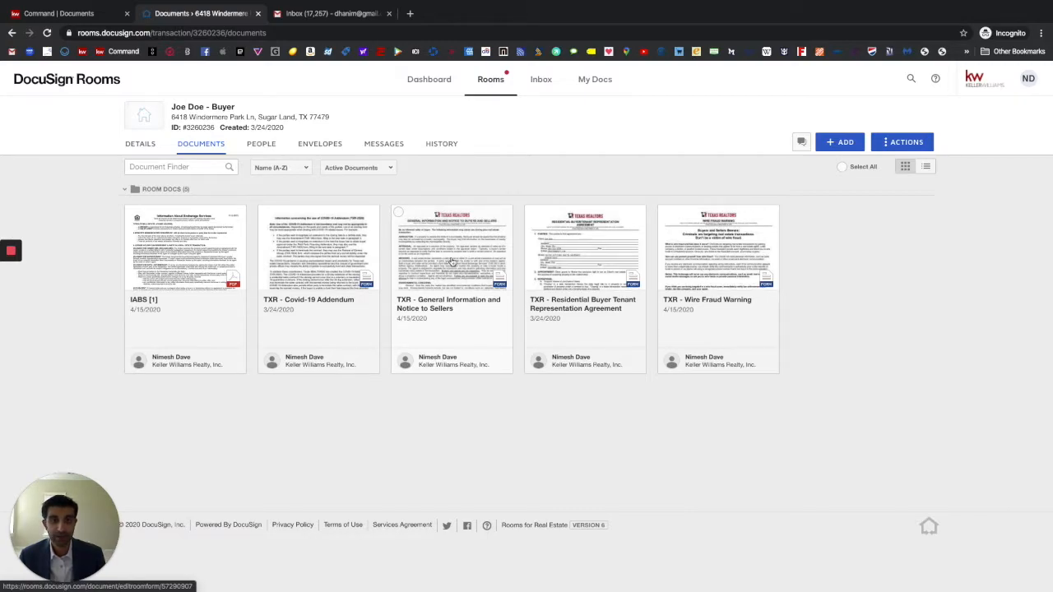
Open the TXR - Residential Buyer Tenant Representation Agreement and enter Greater Houston as the market area in paragraph 3C
{"action": "left_click", "coordinate": [581, 255]}
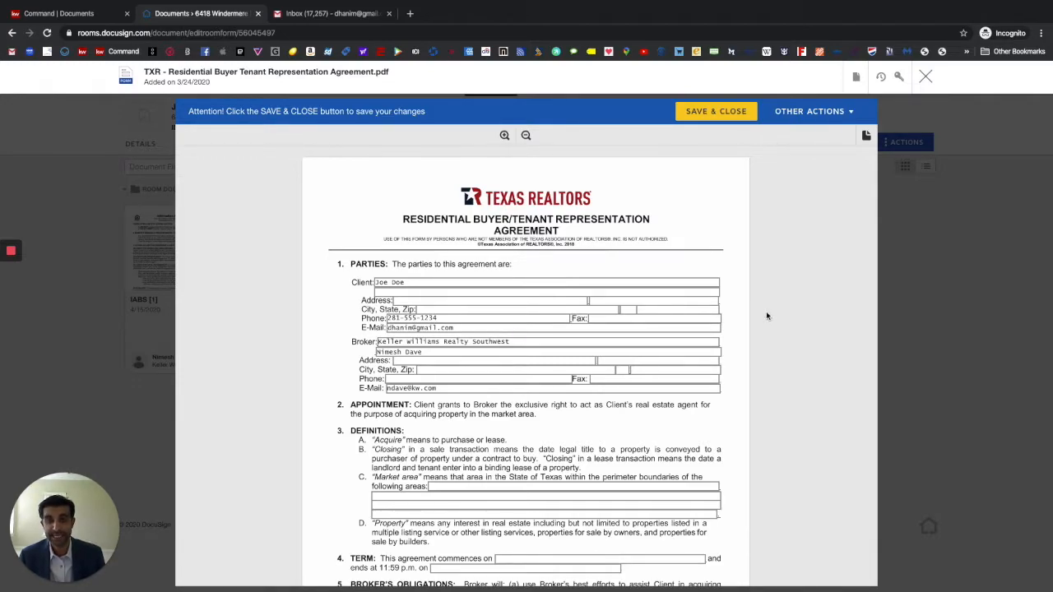
{"action": "scroll", "coordinate": [767, 312], "scroll_direction": "down", "scroll_amount": 1}
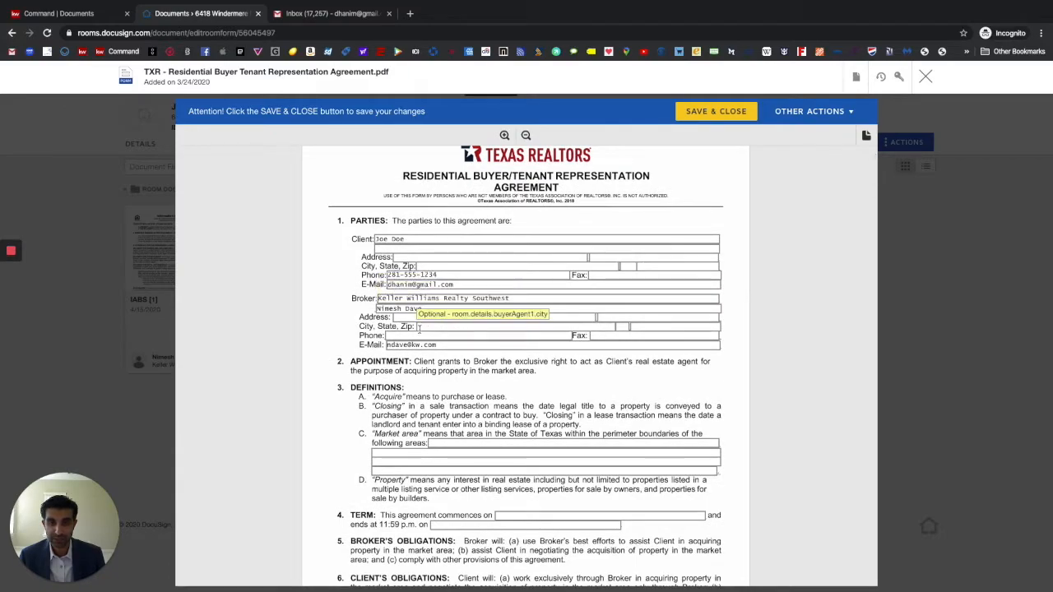
{"action": "scroll", "coordinate": [774, 335], "scroll_direction": "down", "scroll_amount": 1}
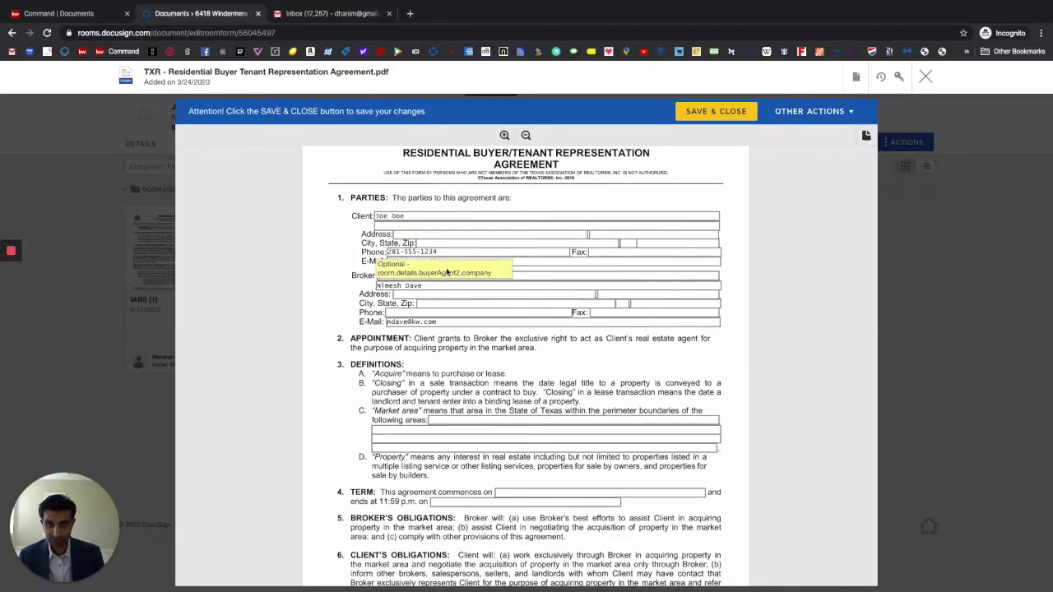
{"action": "scroll", "coordinate": [601, 356], "scroll_direction": "down", "scroll_amount": 1}
{"action": "scroll", "coordinate": [601, 355], "scroll_direction": "down", "scroll_amount": 1}
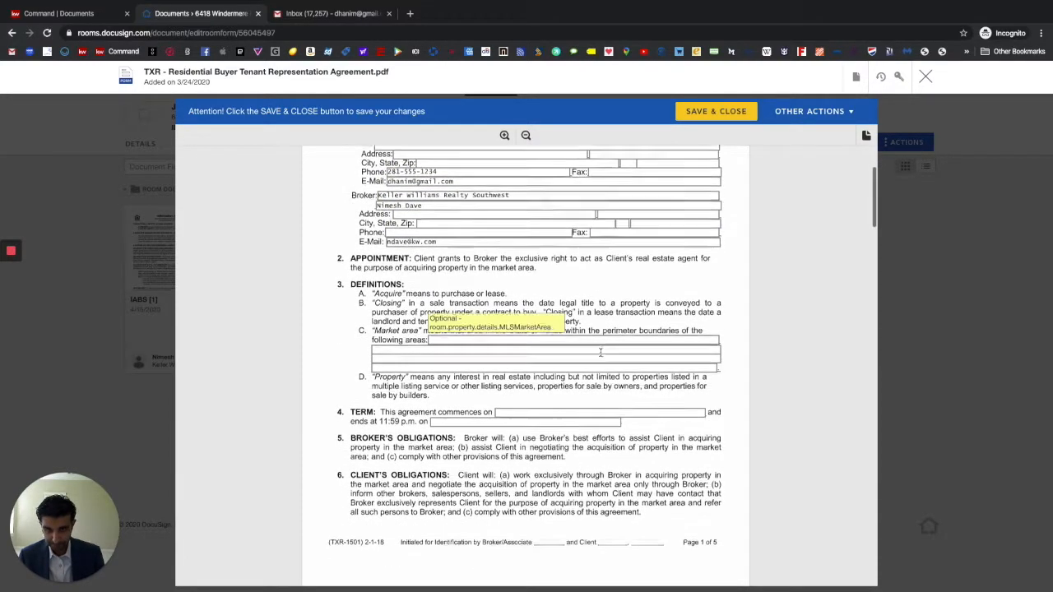
{"action": "type", "text": "Greater Houston"}
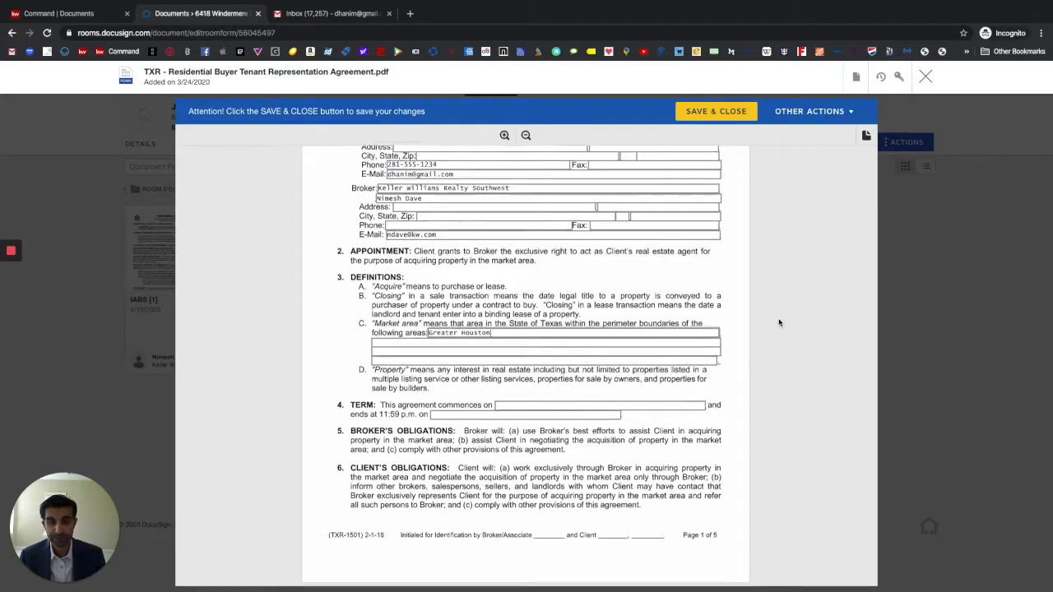
Set the agreement's term in paragraph 4 to commence on 04/15/2020 and end on 04/15/2021
{"action": "scroll", "coordinate": [778, 319], "scroll_direction": "down", "scroll_amount": 3}
{"action": "left_click", "coordinate": [676, 294]}
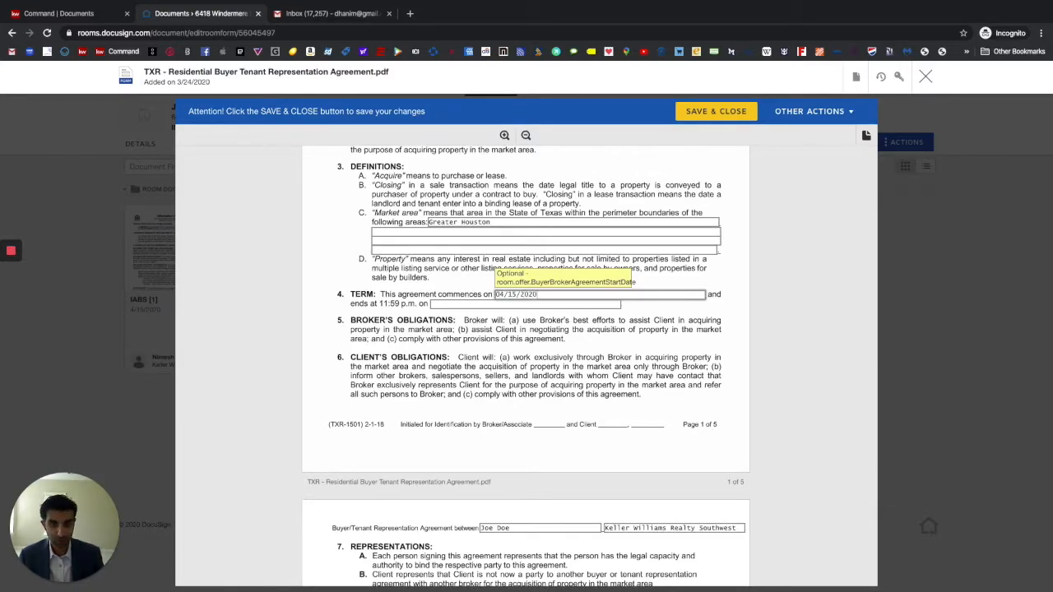
{"action": "key", "text": "Tab"}
{"action": "type", "text": "04/13"}
{"action": "type", "text": "/2021"}
{"action": "left_click", "coordinate": [664, 344]}
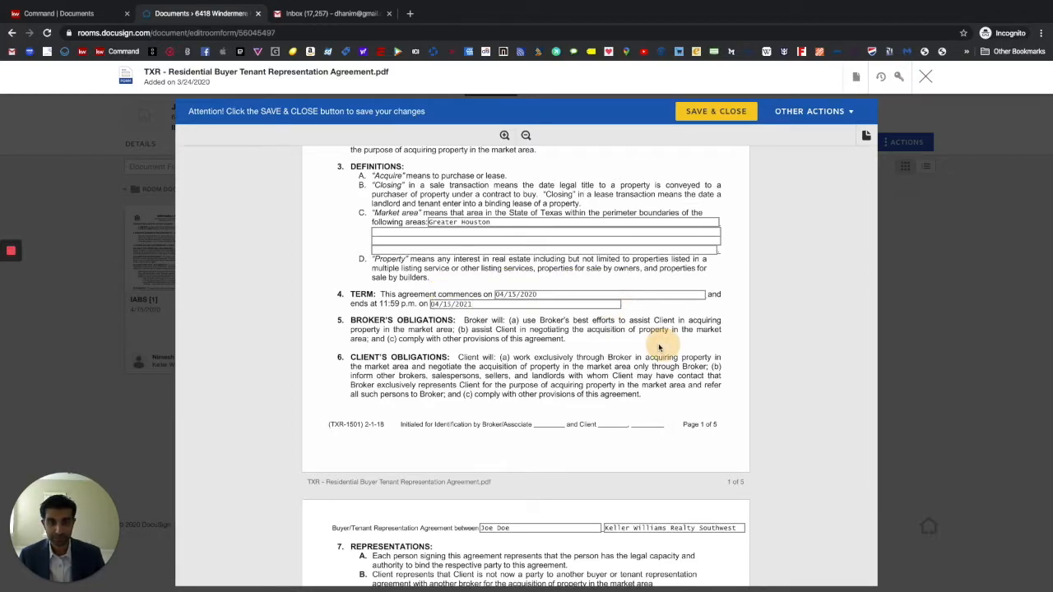
Enter N/A for the employer, relocation company or other benefit provider in paragraph 7D
{"action": "scroll", "coordinate": [655, 365], "scroll_direction": "down", "scroll_amount": 1}
{"action": "scroll", "coordinate": [655, 365], "scroll_direction": "down", "scroll_amount": 4}
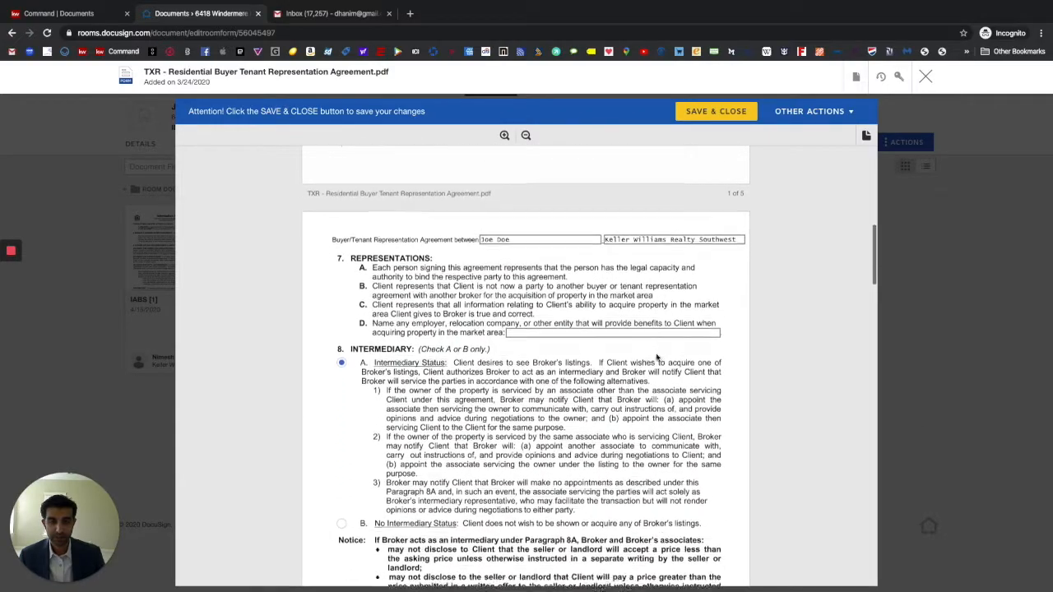
{"action": "scroll", "coordinate": [655, 358], "scroll_direction": "down", "scroll_amount": 2}
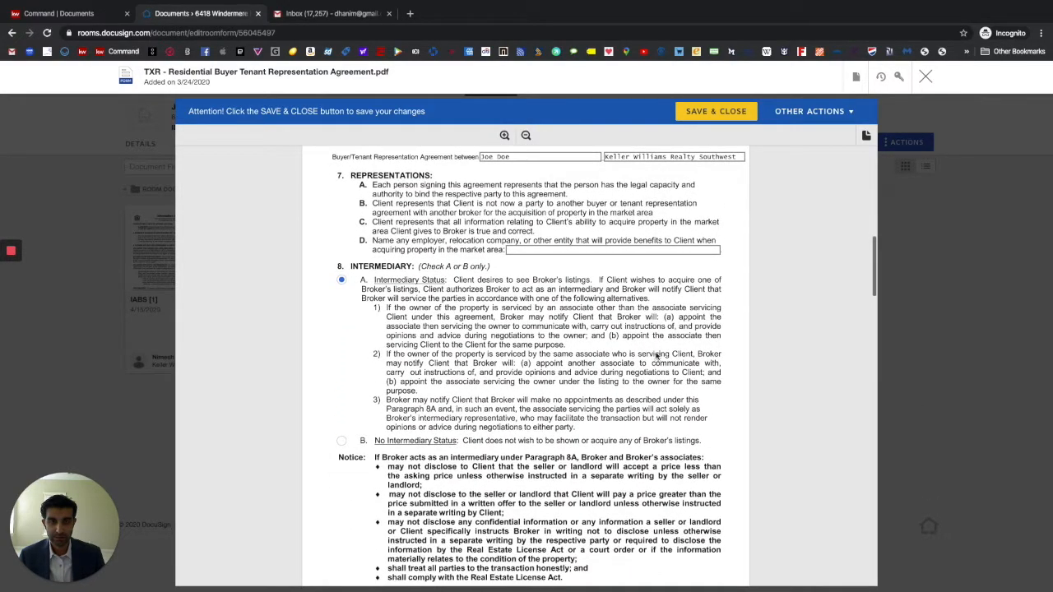
{"action": "left_click", "coordinate": [587, 250]}
{"action": "type", "text": "N/A"}
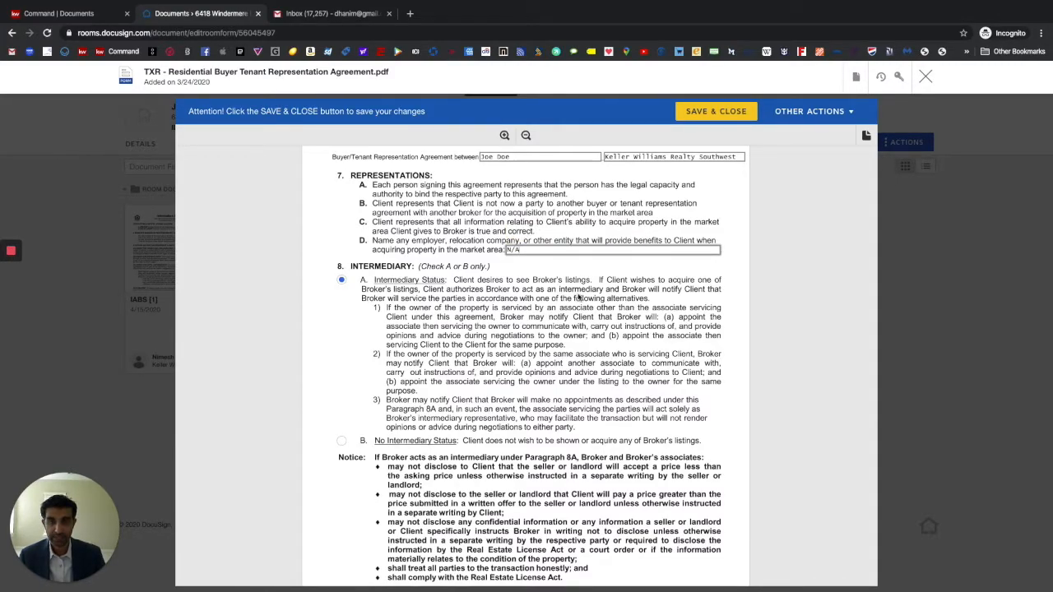
Fill in the construction fee in paragraph 11F(1) of the broker's fees as N/A
{"action": "scroll", "coordinate": [576, 297], "scroll_direction": "down", "scroll_amount": 8}
{"action": "scroll", "coordinate": [586, 303], "scroll_direction": "down", "scroll_amount": 8}
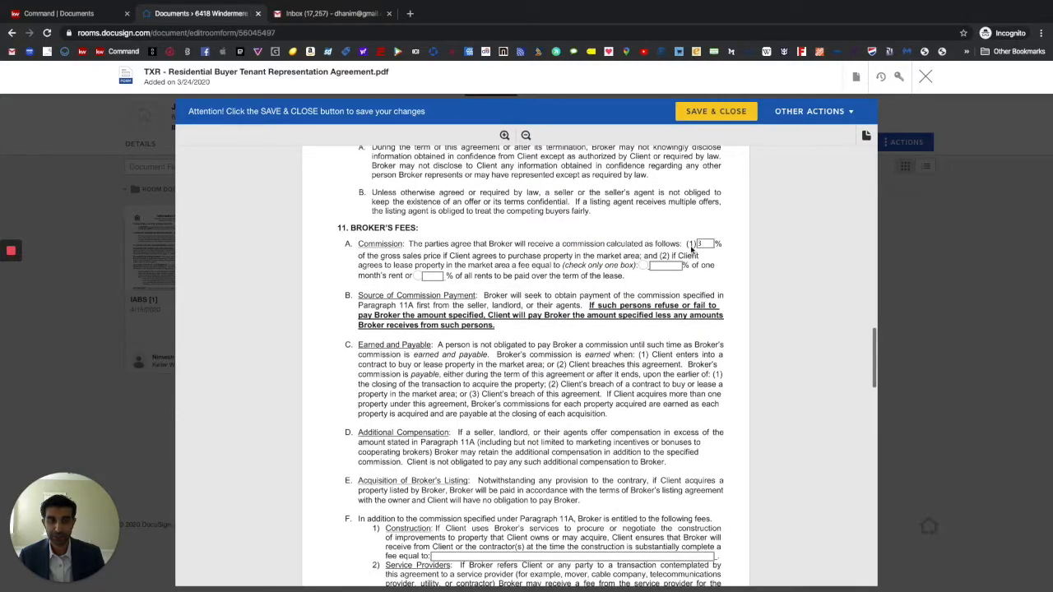
{"action": "scroll", "coordinate": [560, 317], "scroll_direction": "down", "scroll_amount": 1}
{"action": "scroll", "coordinate": [559, 315], "scroll_direction": "down", "scroll_amount": 3}
{"action": "scroll", "coordinate": [560, 313], "scroll_direction": "down", "scroll_amount": 2}
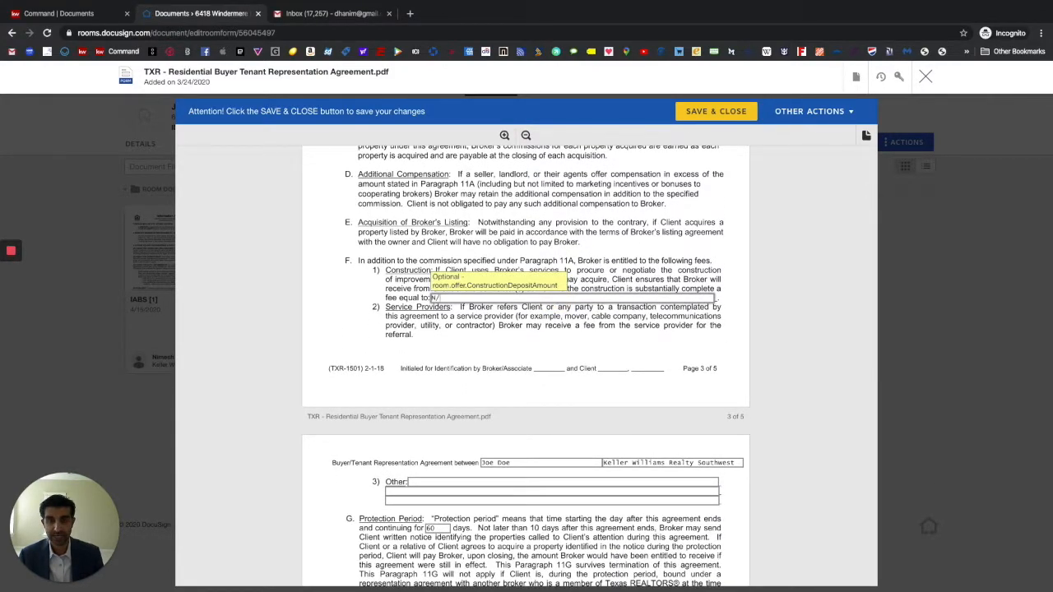
Enter Fort Bend as the county where the broker is paid in paragraph 11I
{"action": "scroll", "coordinate": [538, 348], "scroll_direction": "down", "scroll_amount": 2}
{"action": "scroll", "coordinate": [539, 348], "scroll_direction": "down", "scroll_amount": 5}
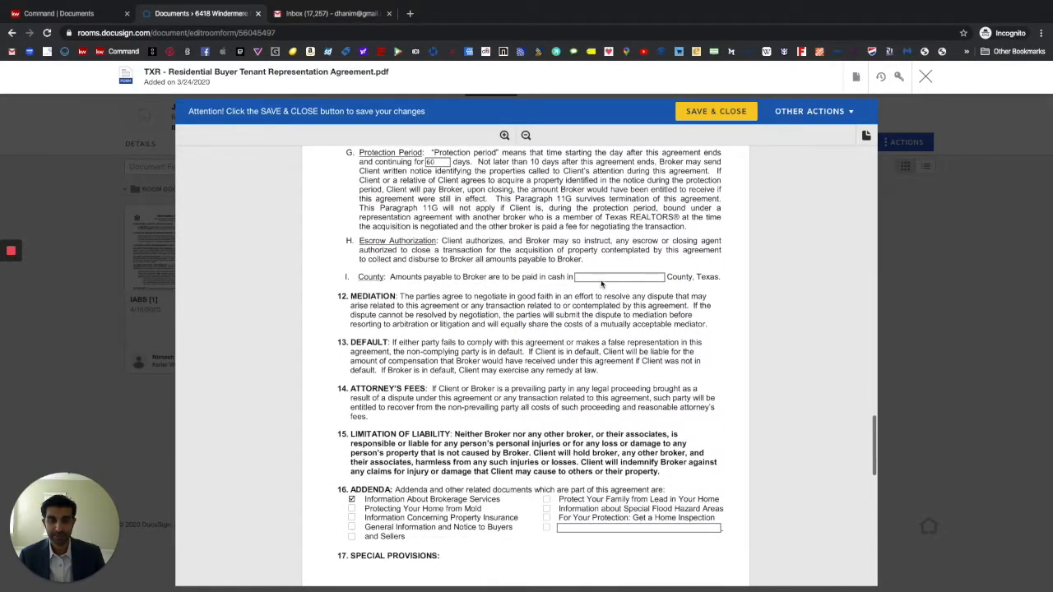
{"action": "type", "text": "rt Bend"}
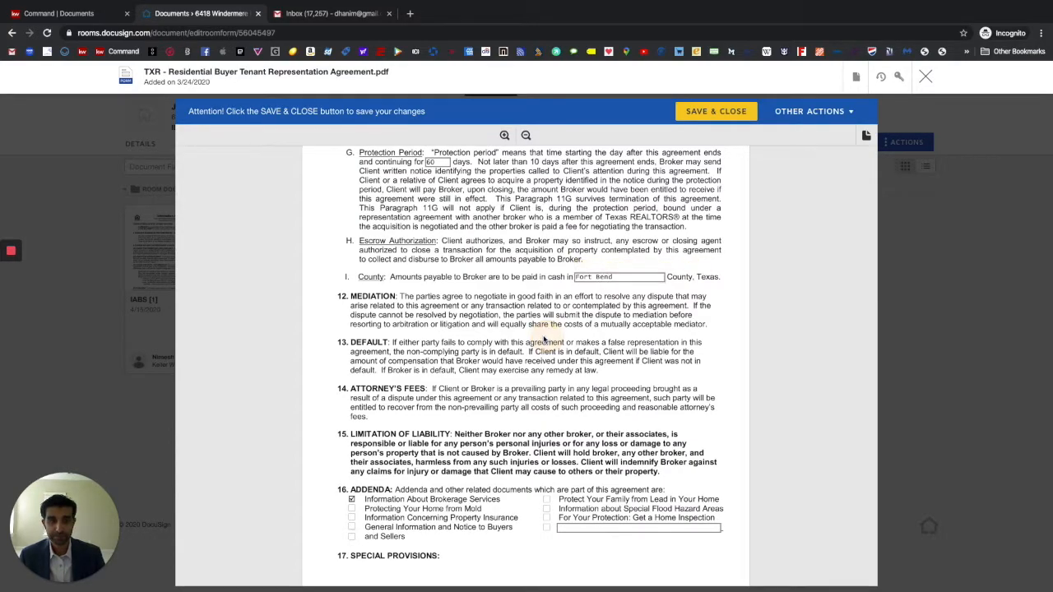
Mark General Information and Notice to Buyers as an addendum in paragraph 16 of the agreement
{"action": "scroll", "coordinate": [547, 339], "scroll_direction": "down", "scroll_amount": 2}
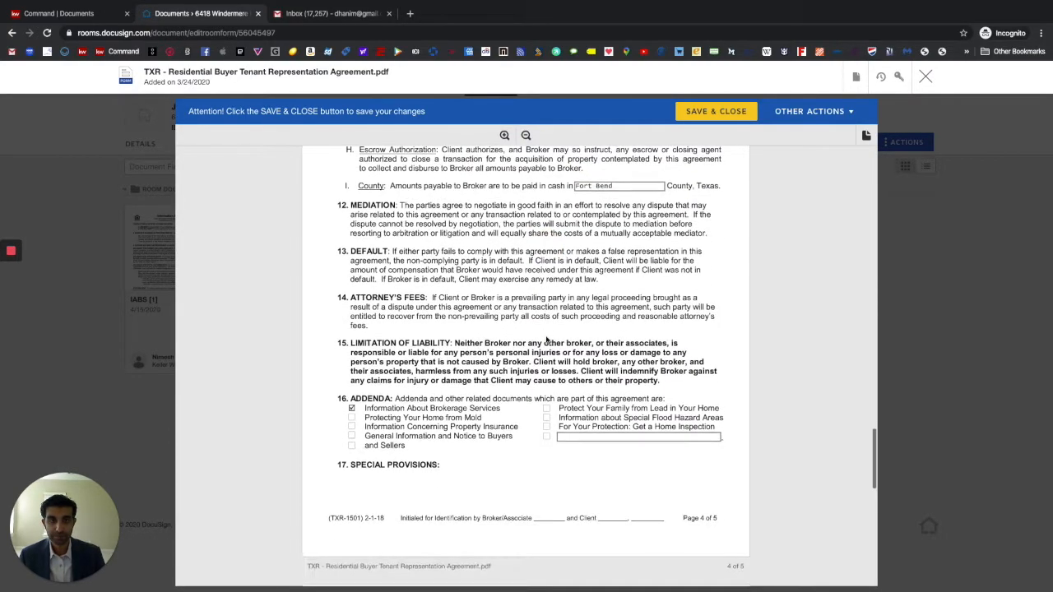
{"action": "scroll", "coordinate": [547, 340], "scroll_direction": "down", "scroll_amount": 3}
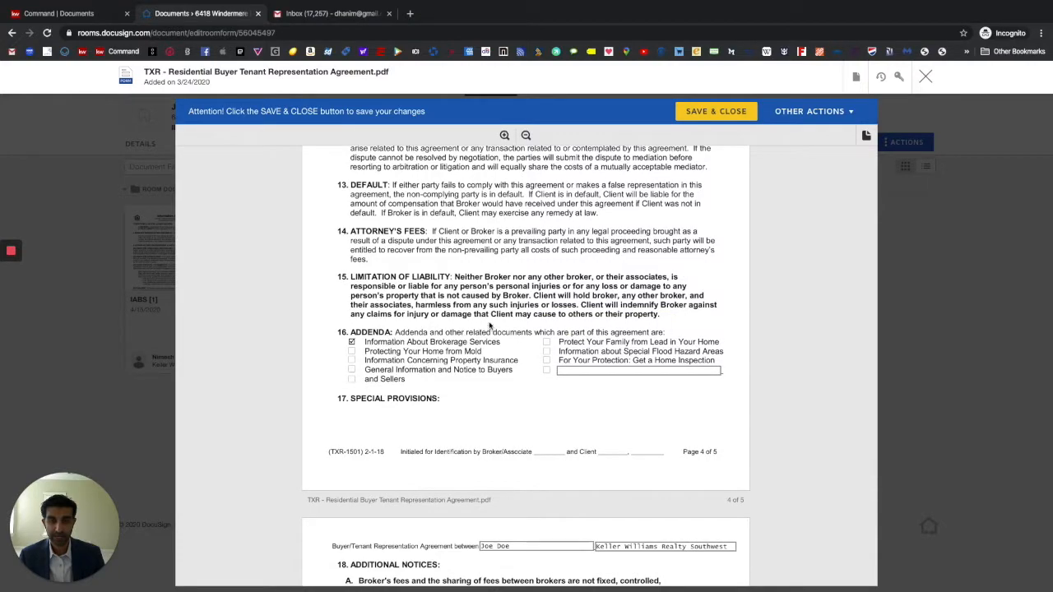
{"action": "scroll", "coordinate": [491, 327], "scroll_direction": "down", "scroll_amount": 1}
{"action": "scroll", "coordinate": [491, 326], "scroll_direction": "down", "scroll_amount": 1}
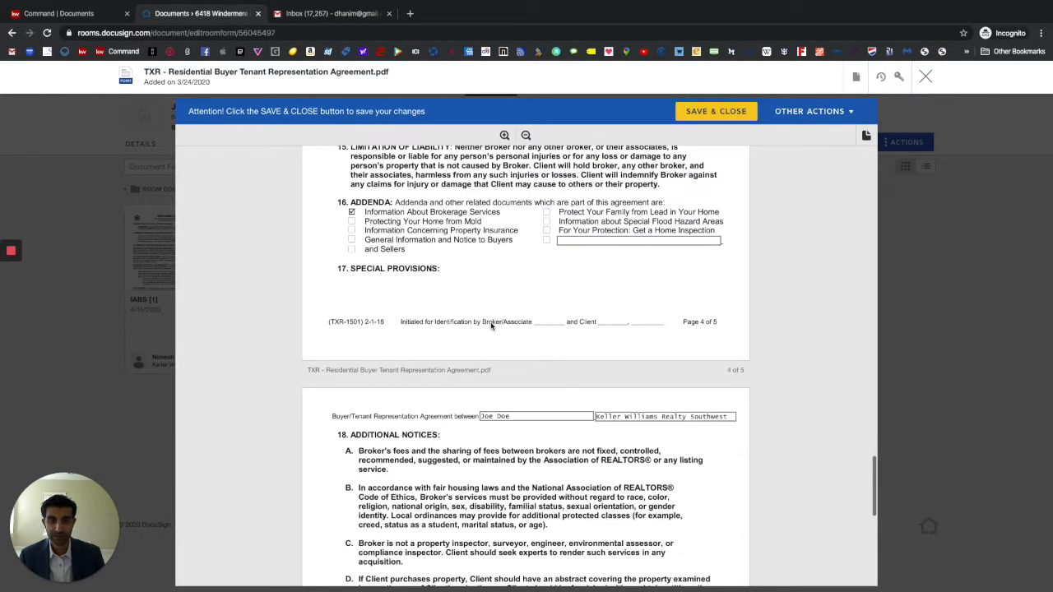
{"action": "left_click", "coordinate": [353, 241]}
{"action": "scroll", "coordinate": [566, 348], "scroll_direction": "down", "scroll_amount": 1}
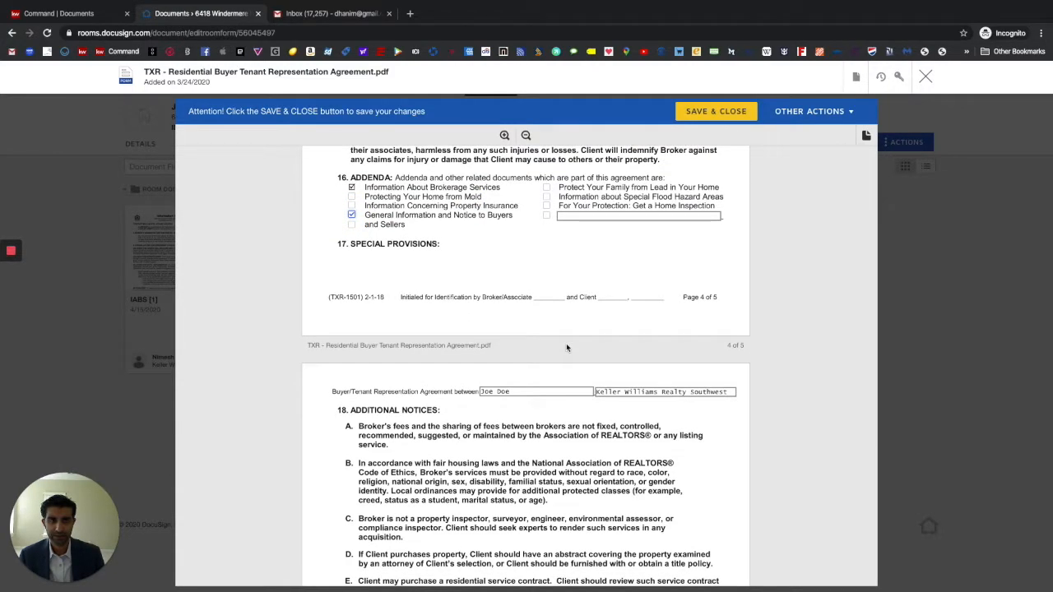
Shorten the broker's printed name in the agreement's signature block to Keller Williams Southwest
{"action": "scroll", "coordinate": [566, 347], "scroll_direction": "down", "scroll_amount": 1}
{"action": "scroll", "coordinate": [566, 347], "scroll_direction": "down", "scroll_amount": 12}
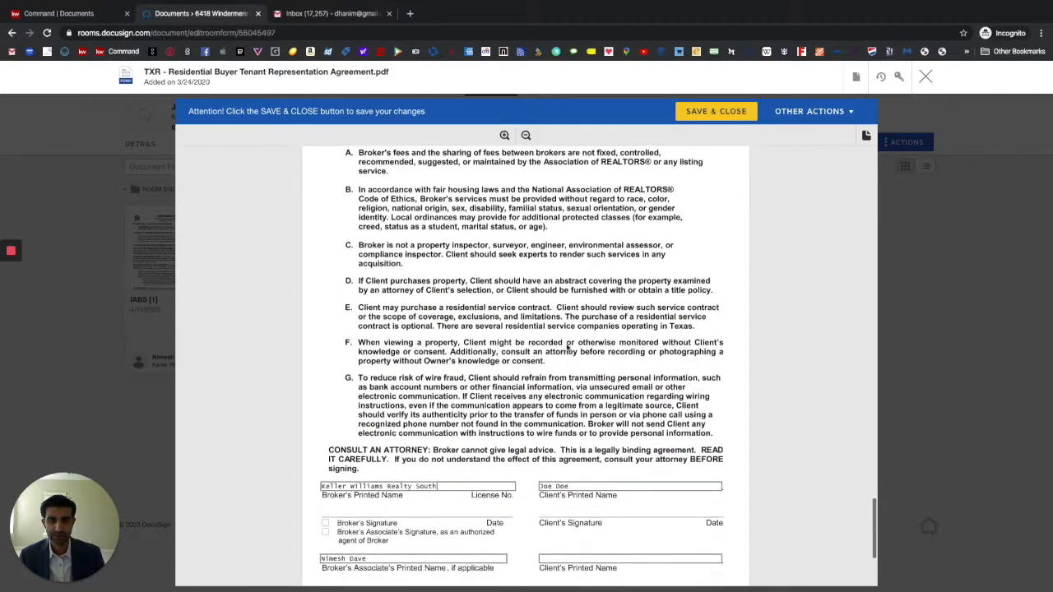
{"action": "scroll", "coordinate": [566, 347], "scroll_direction": "down", "scroll_amount": 2}
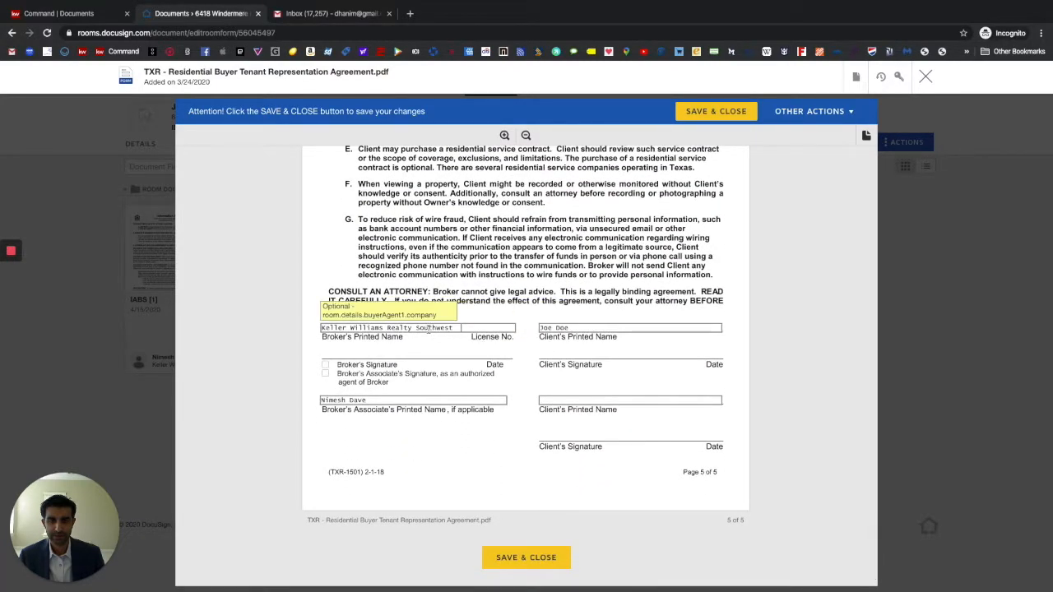
{"action": "left_click", "coordinate": [409, 327]}
{"action": "key", "text": "BackSpace"}
{"action": "key", "text": "BackSpace"}
{"action": "key", "text": "BackSpace"}
{"action": "key", "text": "BackSpace"}
{"action": "key", "text": "BackSpace"}
{"action": "key", "text": "BackSpace"}
{"action": "key", "text": "BackSpace"}
{"action": "key", "text": "BackSpace"}
{"action": "type", "text": "s"}
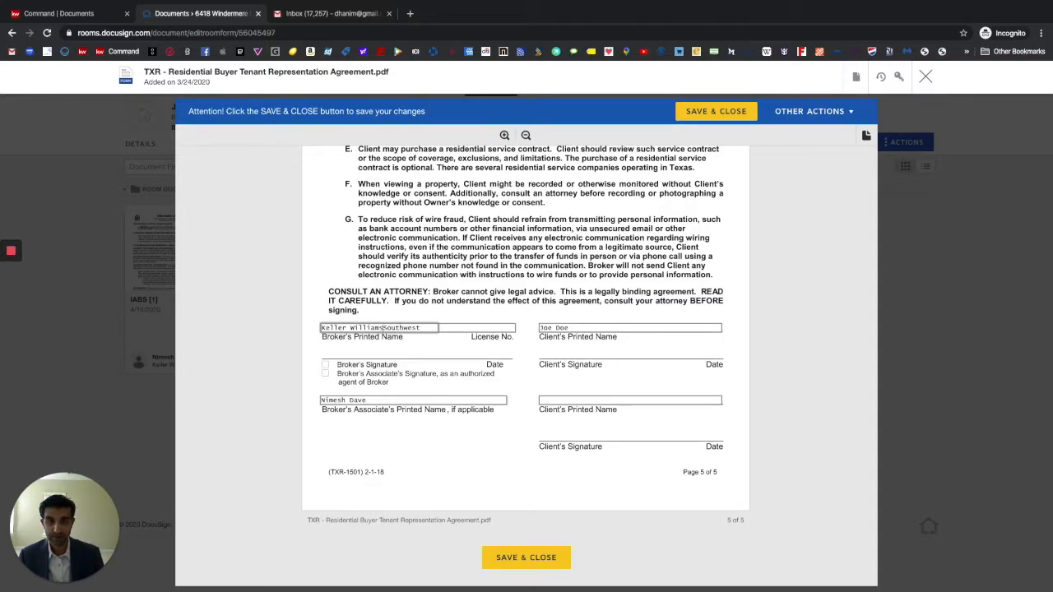
Enter the broker's license number and mark the signature as the Broker's Associate's, as an authorized agent of Broker
{"action": "left_click", "coordinate": [481, 330]}
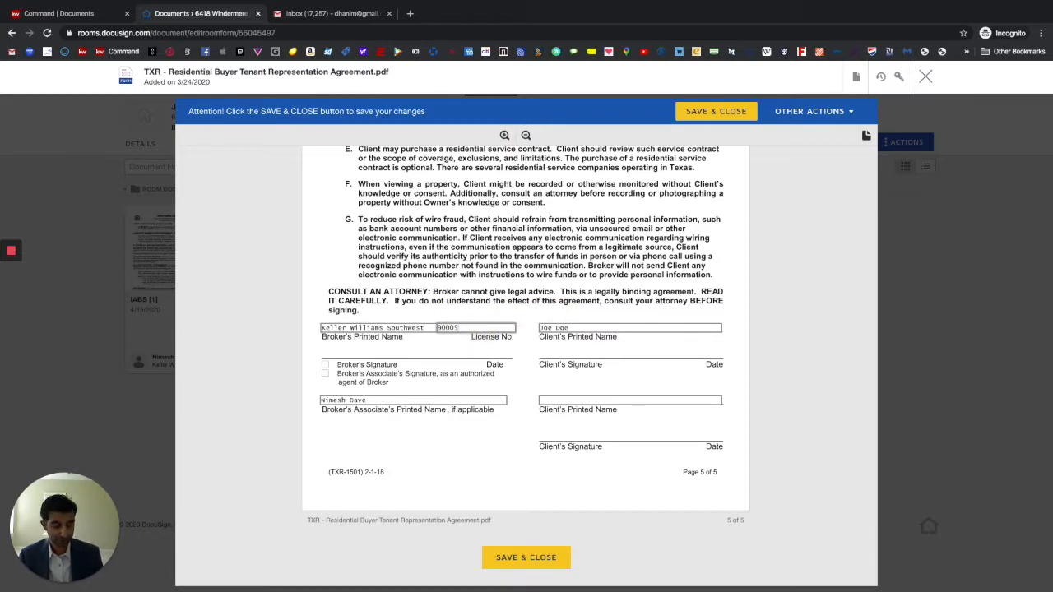
{"action": "left_click", "coordinate": [468, 347]}
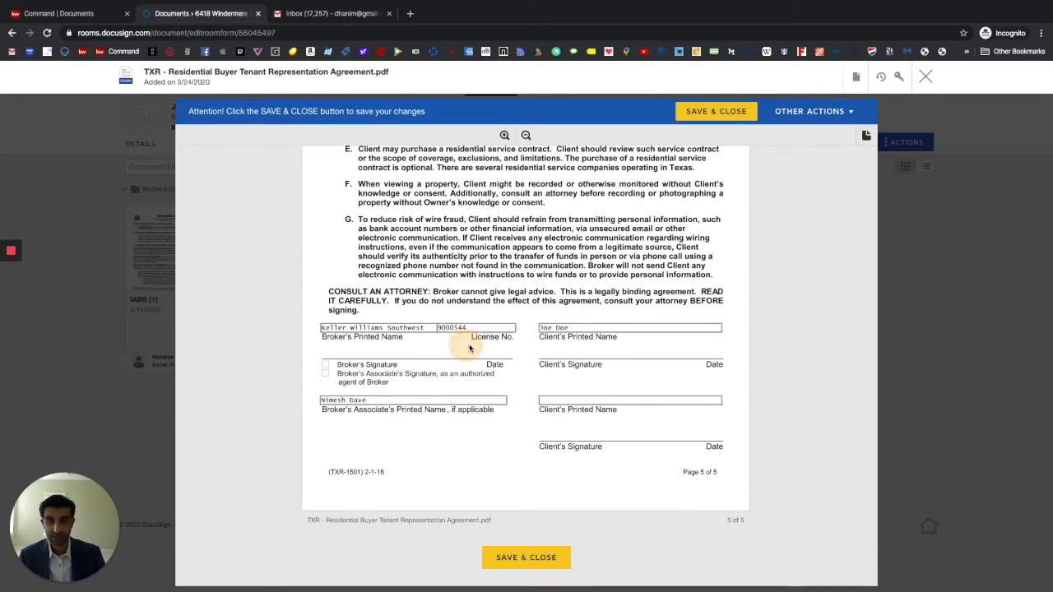
{"action": "left_click", "coordinate": [325, 373]}
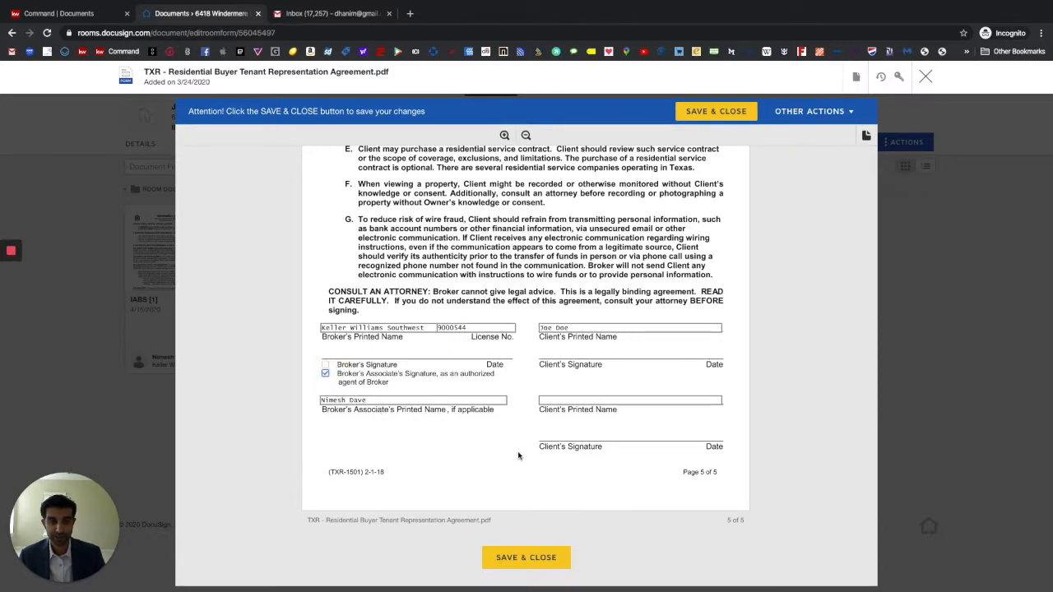
Check the completed signature block, then save and close the Residential Buyer Tenant Representation Agreement
{"action": "scroll", "coordinate": [571, 388], "scroll_direction": "down", "scroll_amount": 1}
{"action": "scroll", "coordinate": [571, 388], "scroll_direction": "up", "scroll_amount": 10}
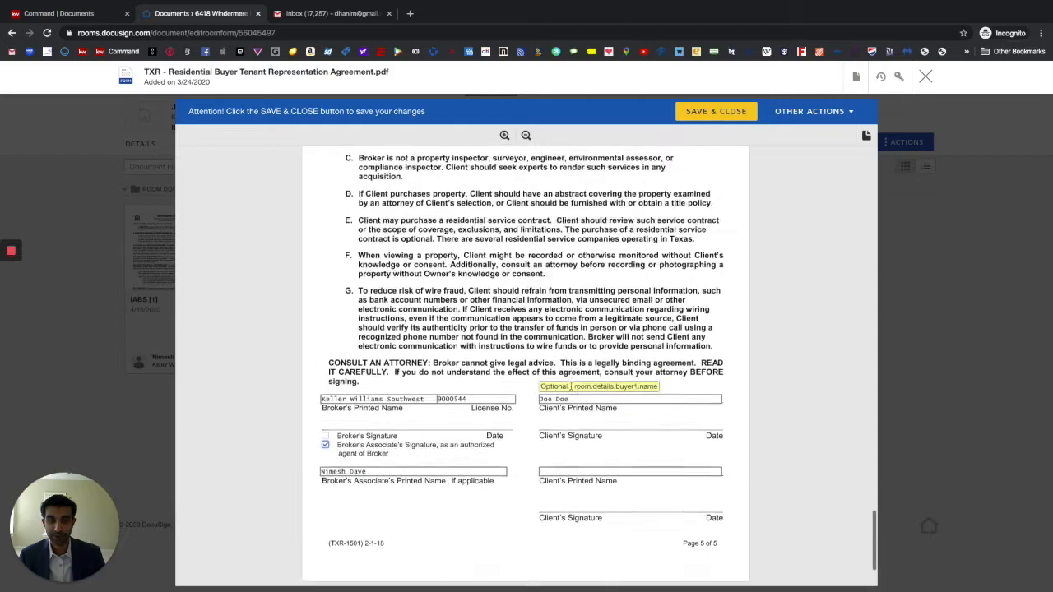
{"action": "scroll", "coordinate": [571, 389], "scroll_direction": "down", "scroll_amount": 11}
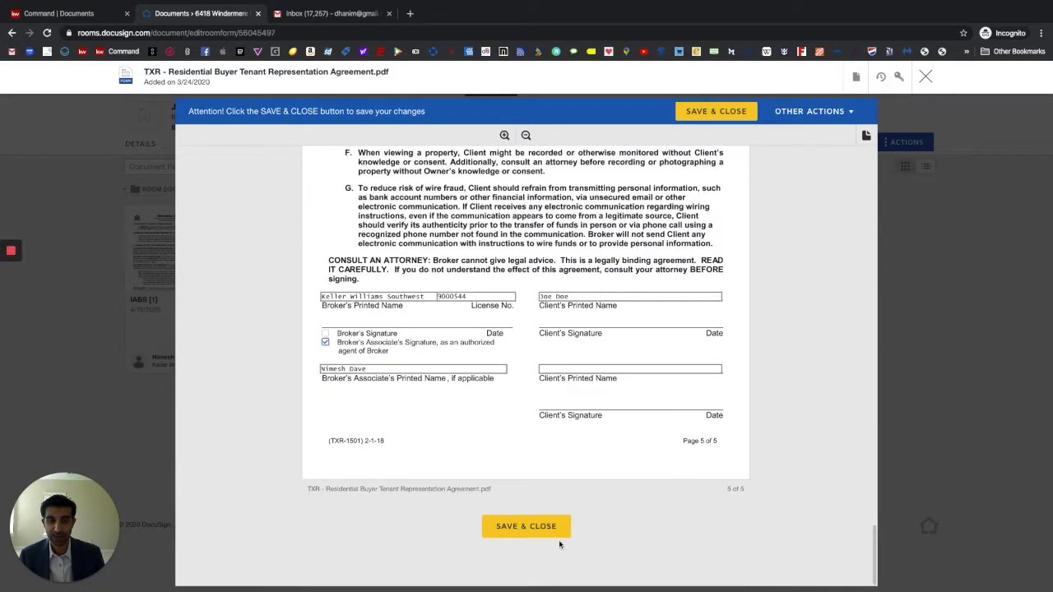
{"action": "left_click", "coordinate": [520, 535]}
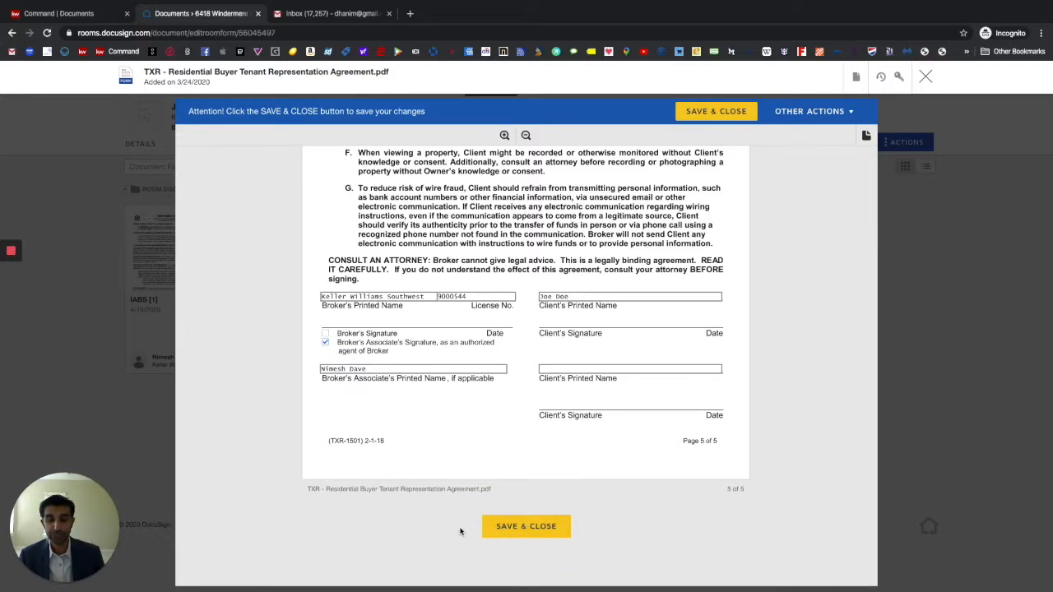
{"action": "left_click", "coordinate": [538, 530]}
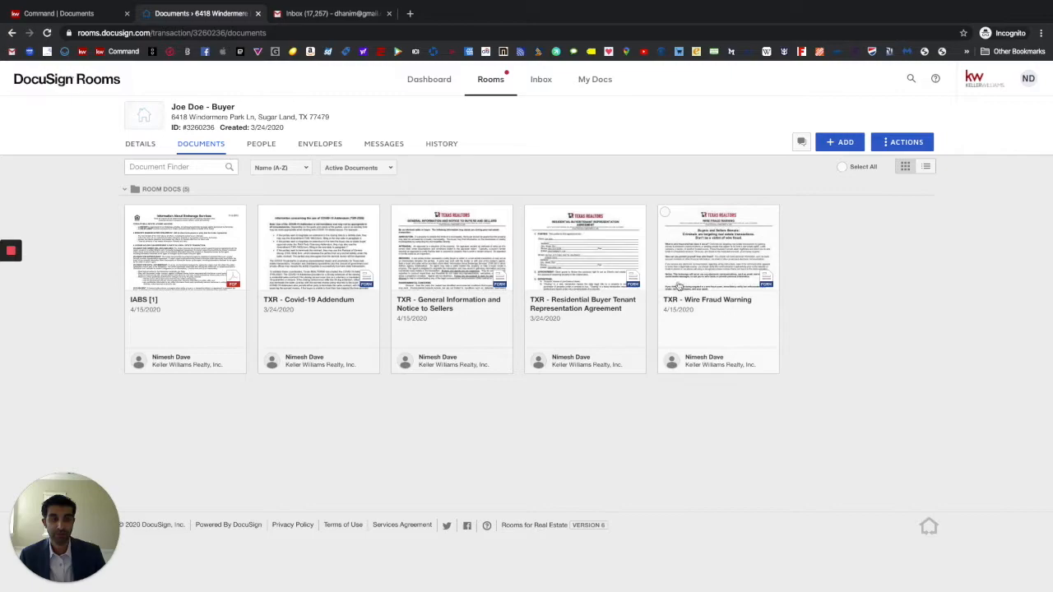
Open the TXR - Wire Fraud Warning form and enter Keller Williams Southwest Realty as the broker's printed name
{"action": "left_click", "coordinate": [703, 258]}
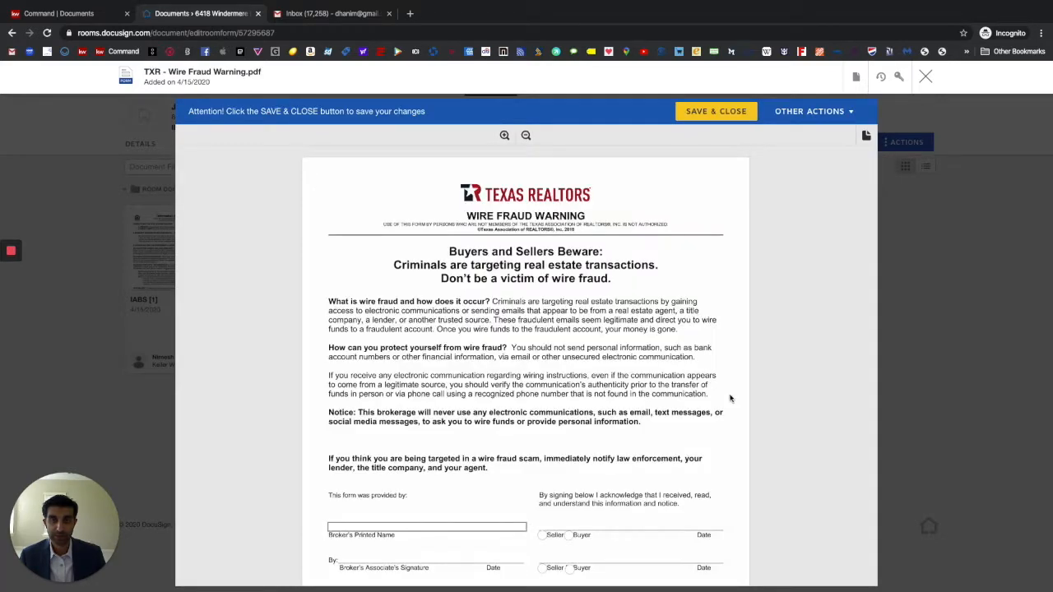
{"action": "scroll", "coordinate": [730, 398], "scroll_direction": "down", "scroll_amount": 3}
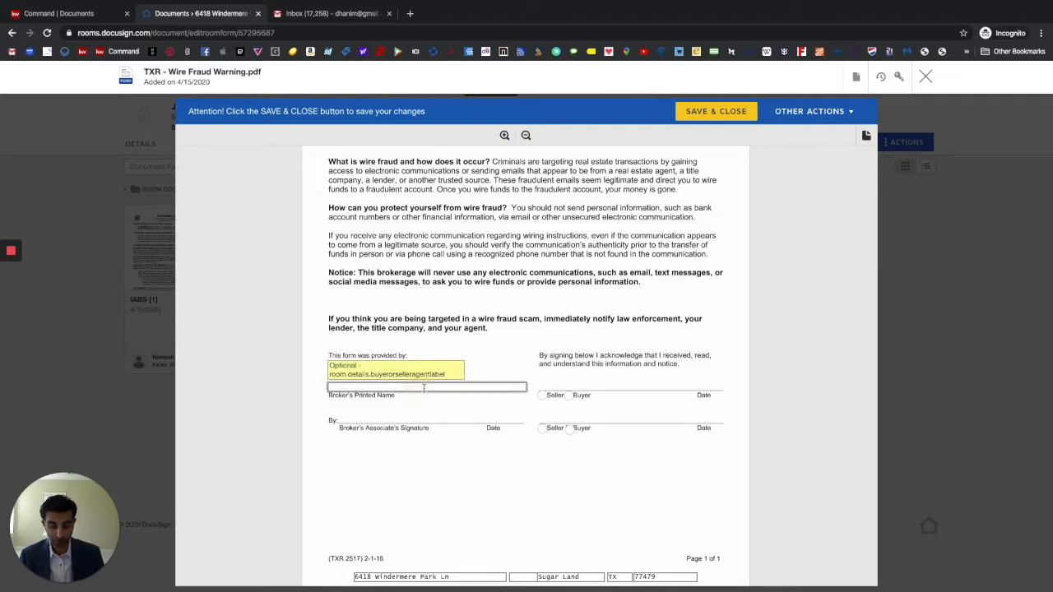
{"action": "type", "text": "Wi"}
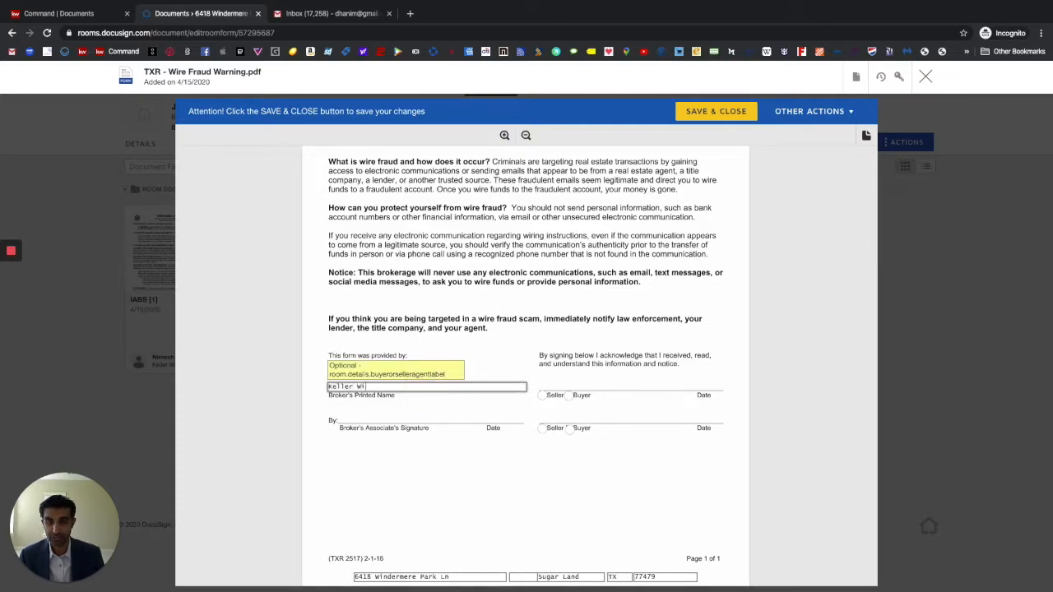
{"action": "type", "text": "ll"}
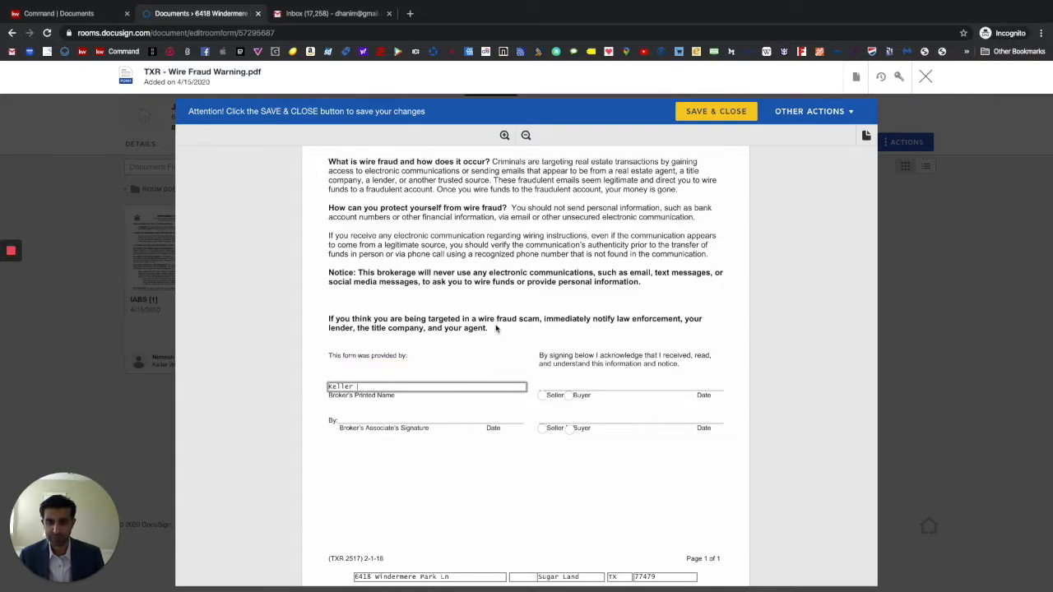
{"action": "type", "text": " Williams"}
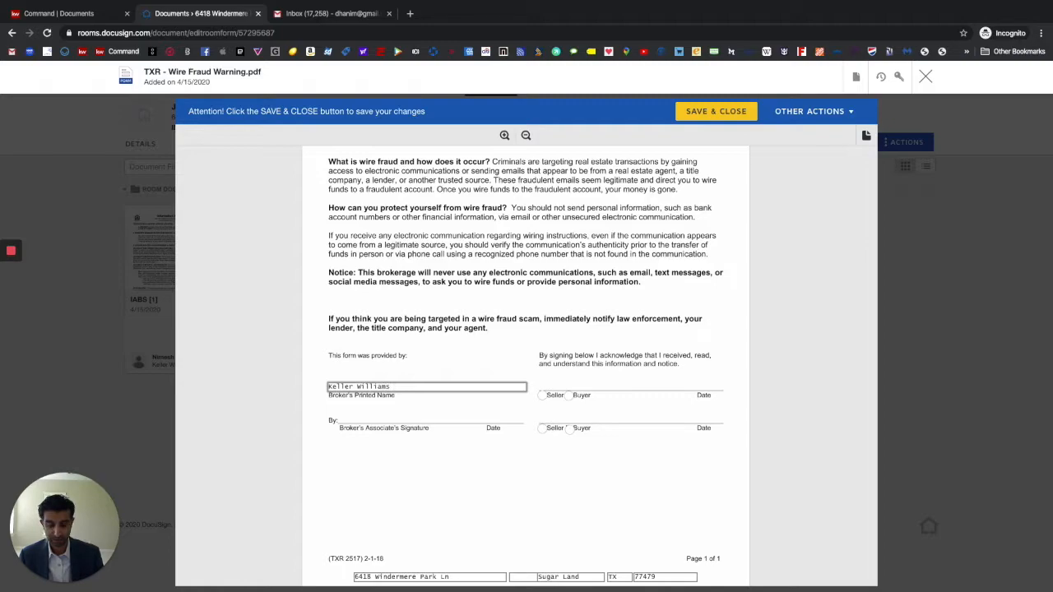
{"action": "type", "text": " Southwest Realty"}
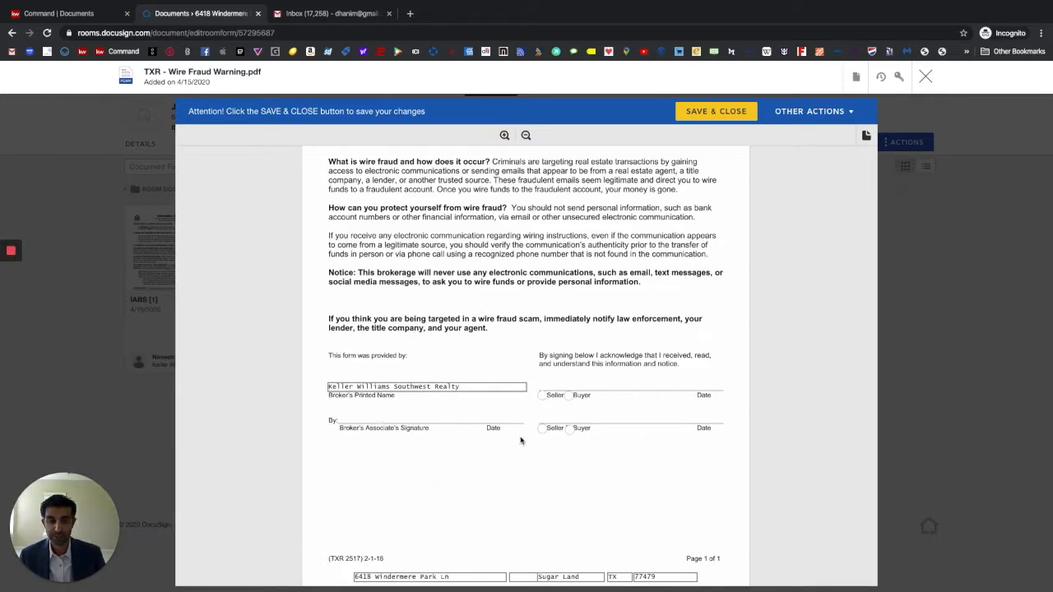
Mark the first signer of the Wire Fraud Warning as Buyer, then save and close the form
{"action": "scroll", "coordinate": [522, 444], "scroll_direction": "down", "scroll_amount": 1}
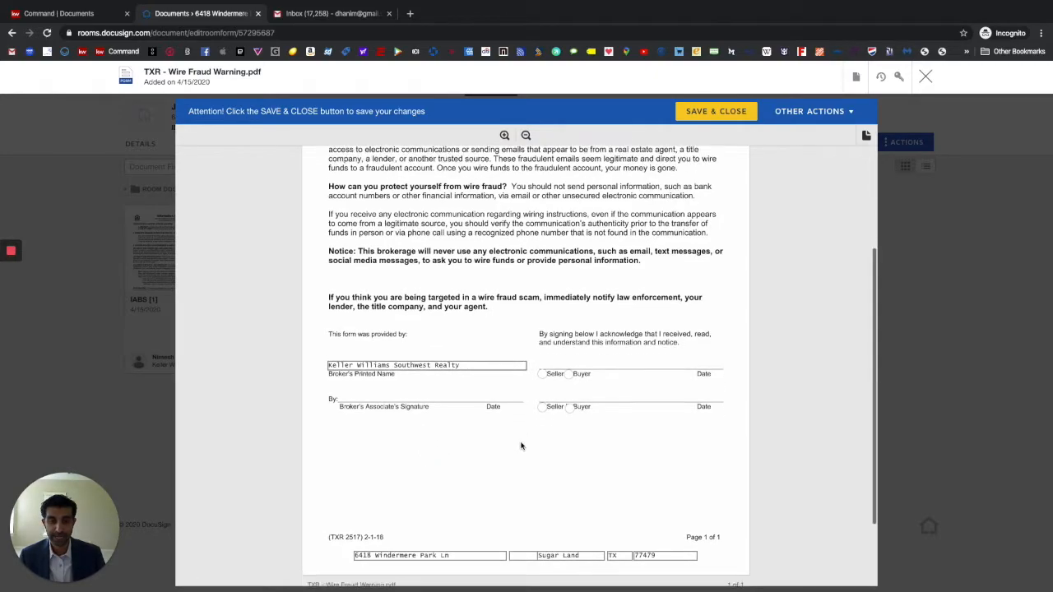
{"action": "left_click", "coordinate": [570, 372]}
{"action": "scroll", "coordinate": [549, 462], "scroll_direction": "down", "scroll_amount": 2}
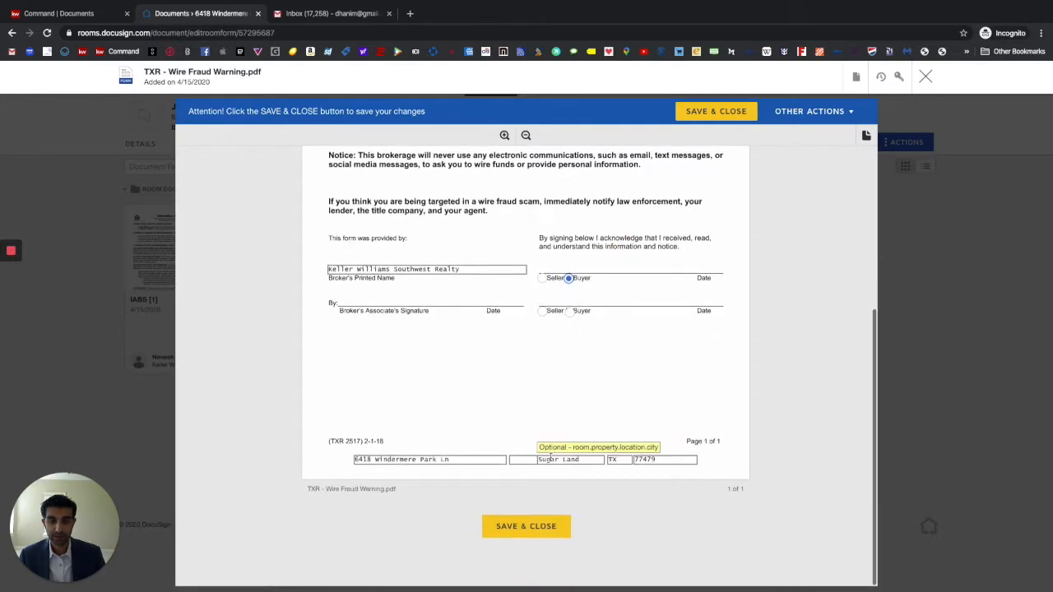
{"action": "scroll", "coordinate": [496, 437], "scroll_direction": "up", "scroll_amount": 5}
{"action": "scroll", "coordinate": [497, 440], "scroll_direction": "down", "scroll_amount": 5}
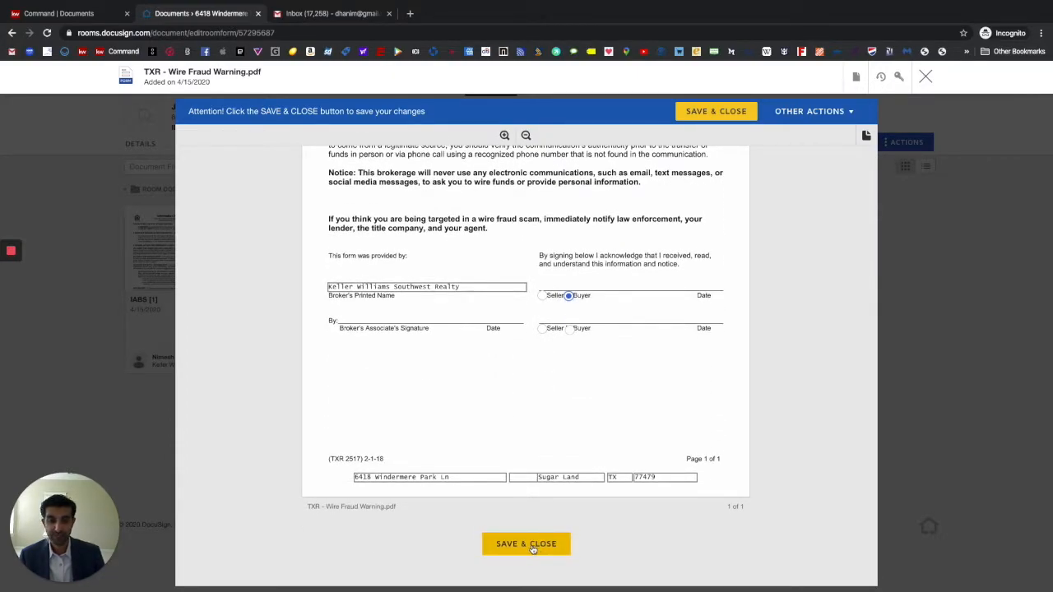
{"action": "left_click", "coordinate": [532, 546]}
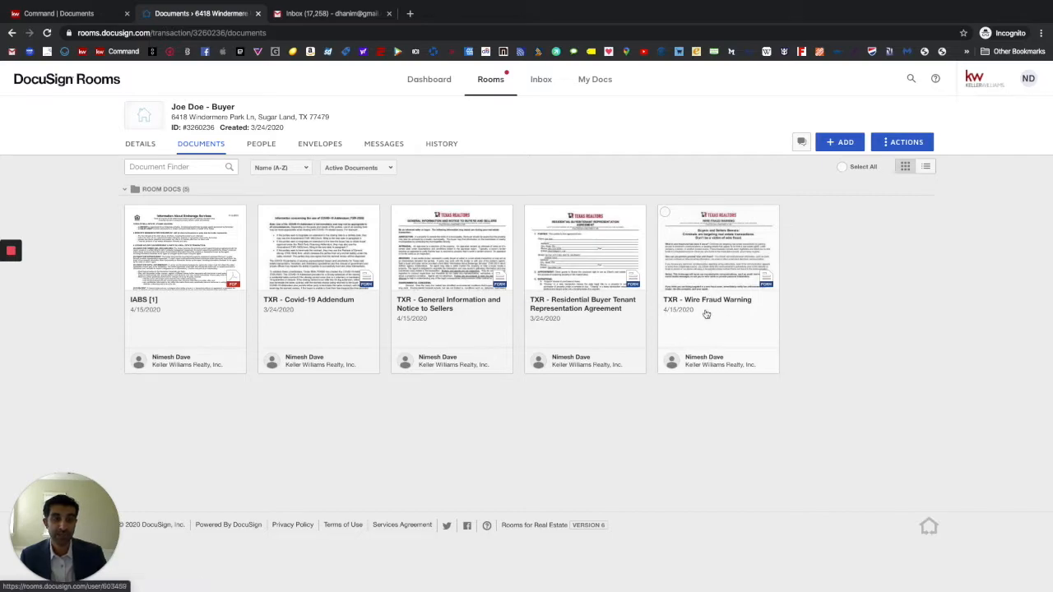
Select all the room documents and send them to a new DocuSign envelope
{"action": "left_click", "coordinate": [666, 215]}
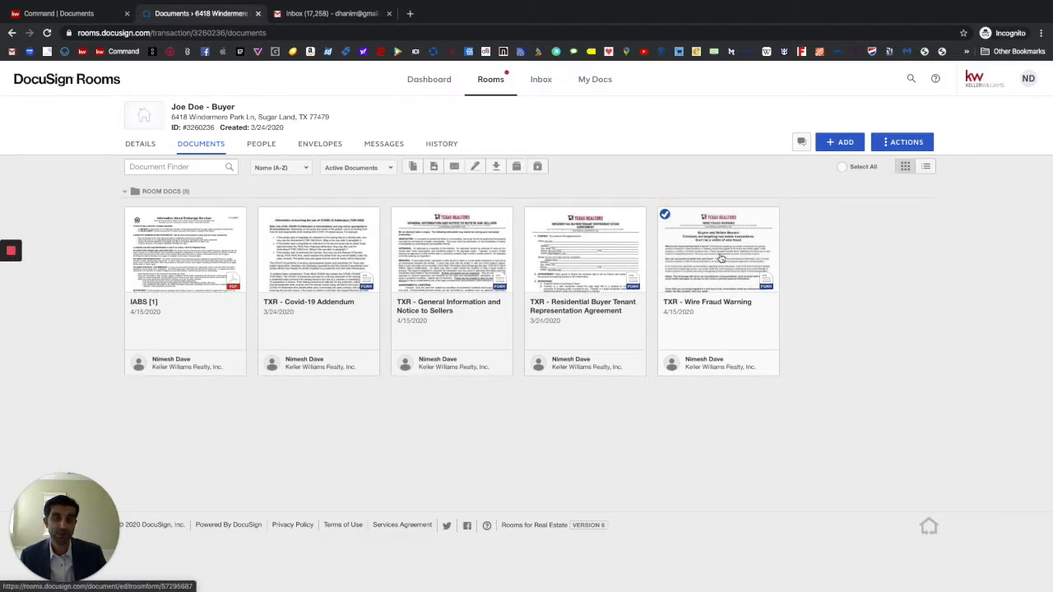
{"action": "left_click", "coordinate": [665, 215]}
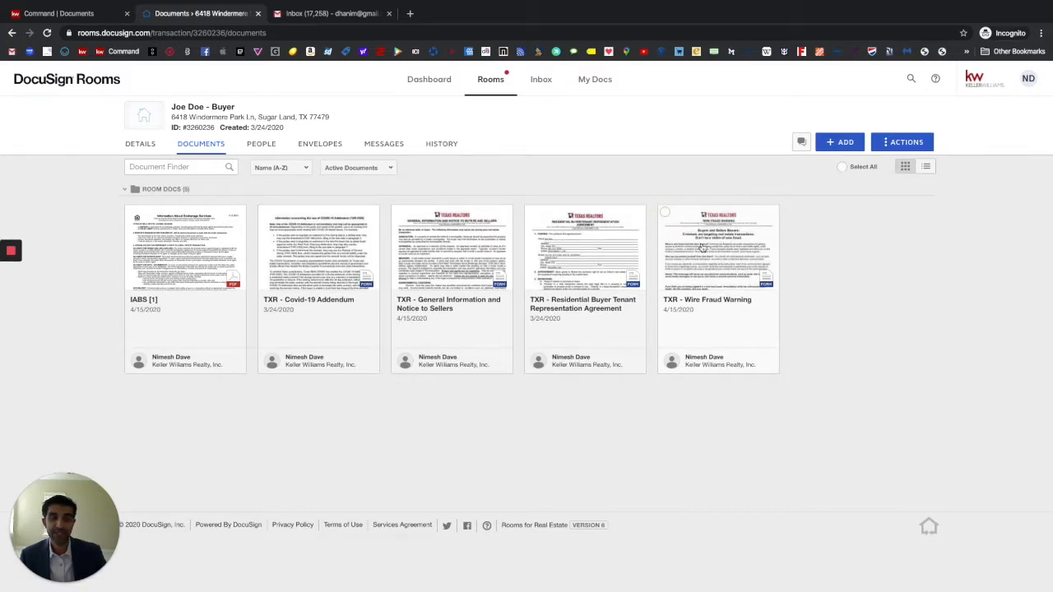
{"action": "left_click", "coordinate": [842, 169]}
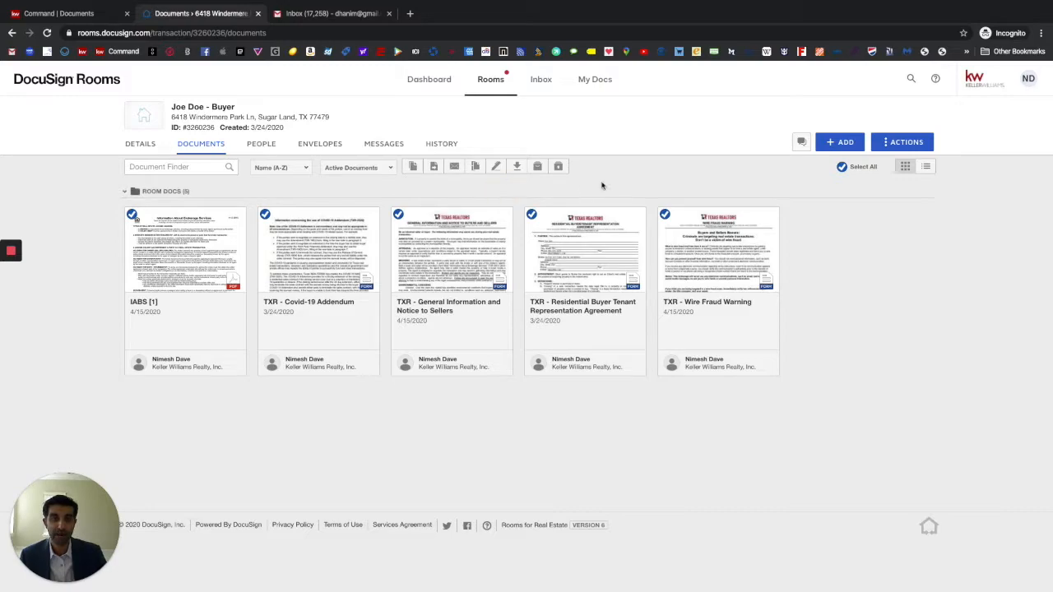
{"action": "left_click", "coordinate": [495, 179]}
{"action": "left_click", "coordinate": [496, 179]}
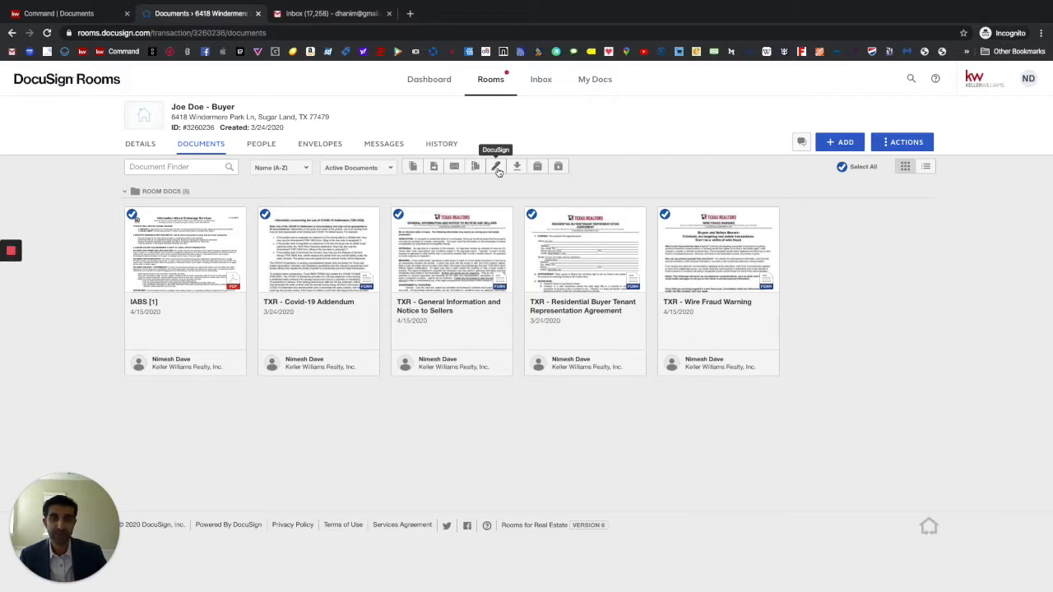
{"action": "left_click", "coordinate": [497, 168]}
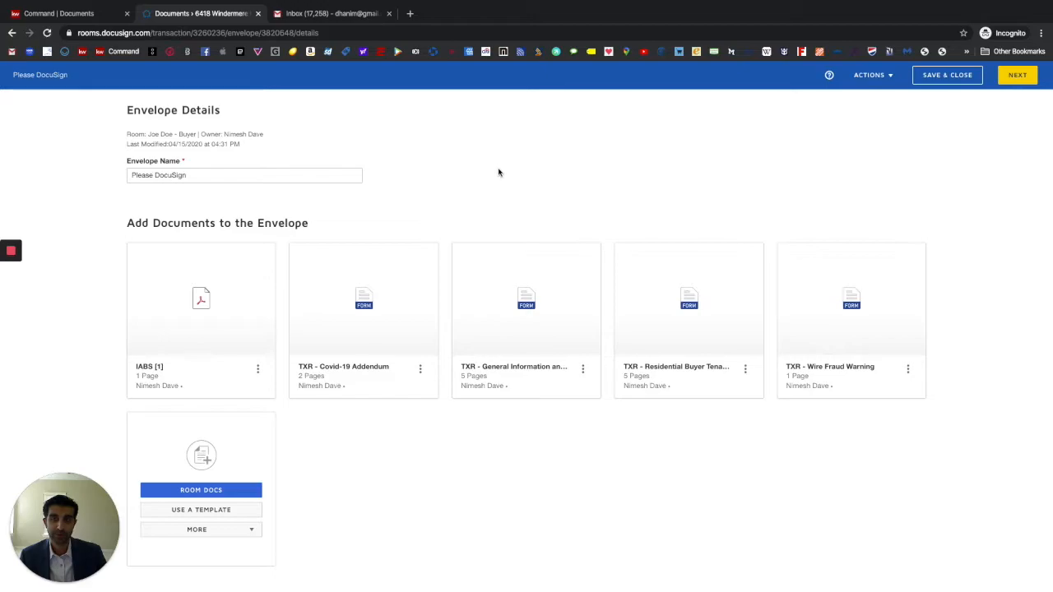
Rename the envelope to Initial Docs
{"action": "scroll", "coordinate": [499, 172], "scroll_direction": "down", "scroll_amount": 2}
{"action": "scroll", "coordinate": [499, 173], "scroll_direction": "up", "scroll_amount": 2}
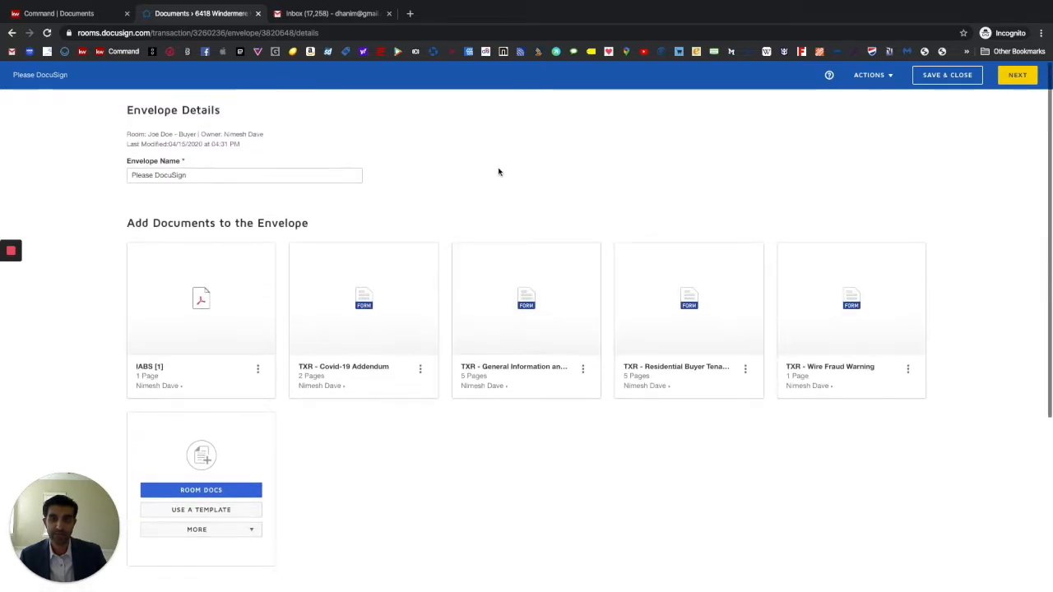
{"action": "triple_click", "coordinate": [205, 175]}
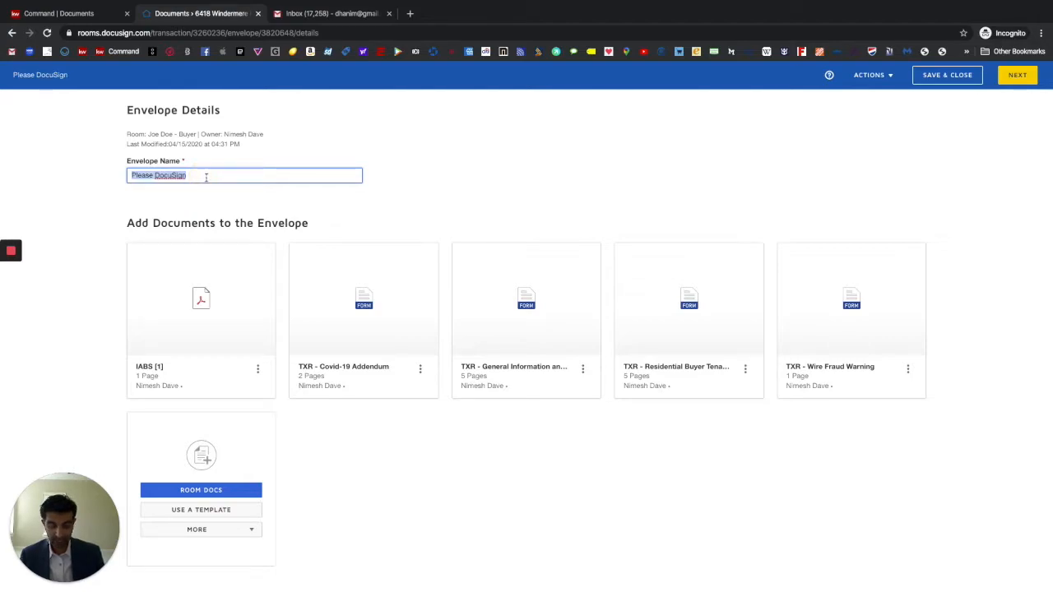
{"action": "type", "text": "In"}
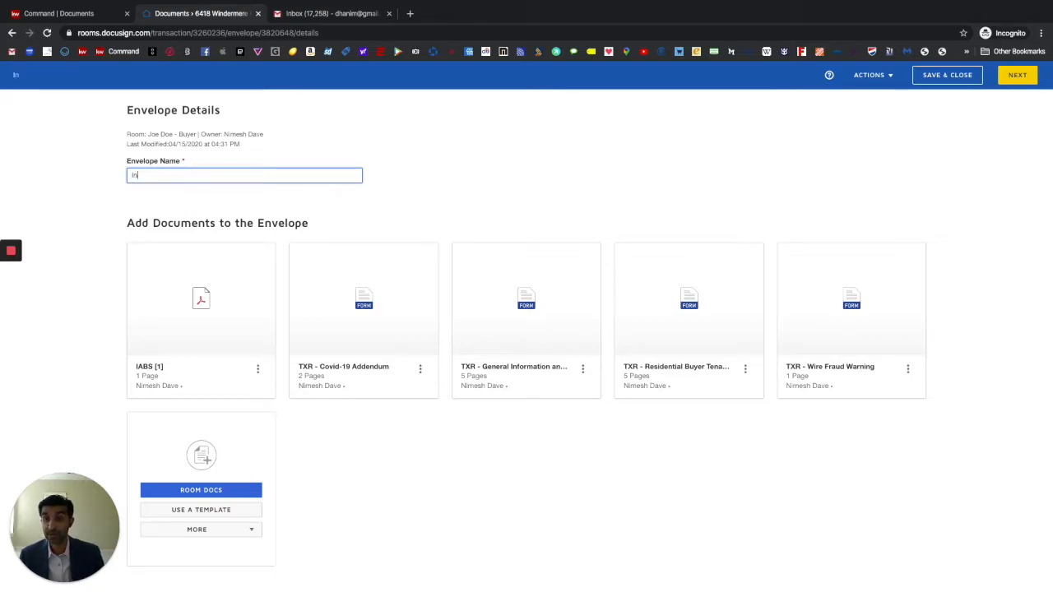
{"action": "type", "text": "itial"}
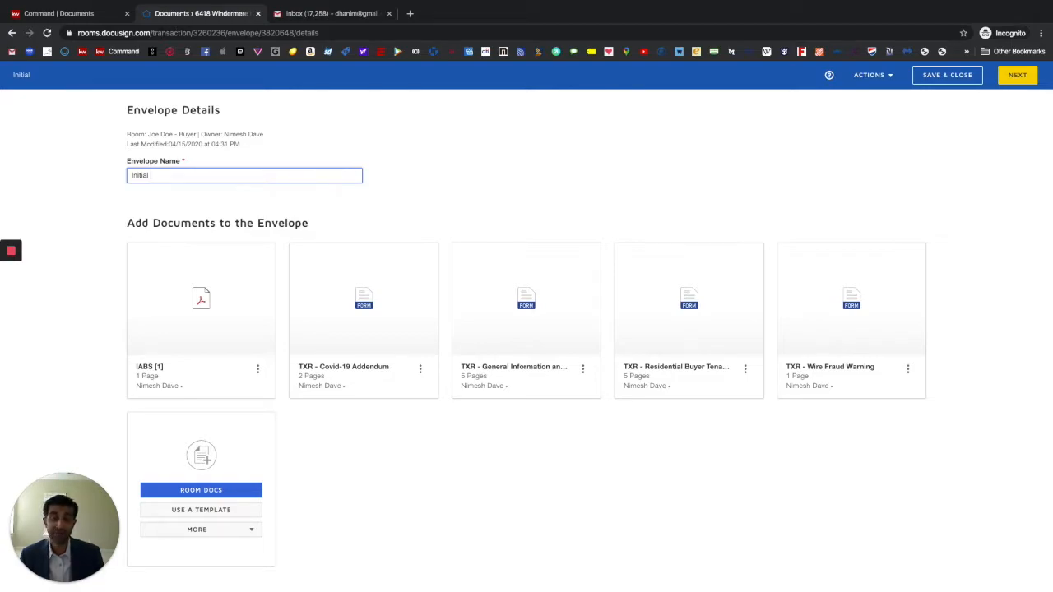
{"action": "type", "text": "Docs"}
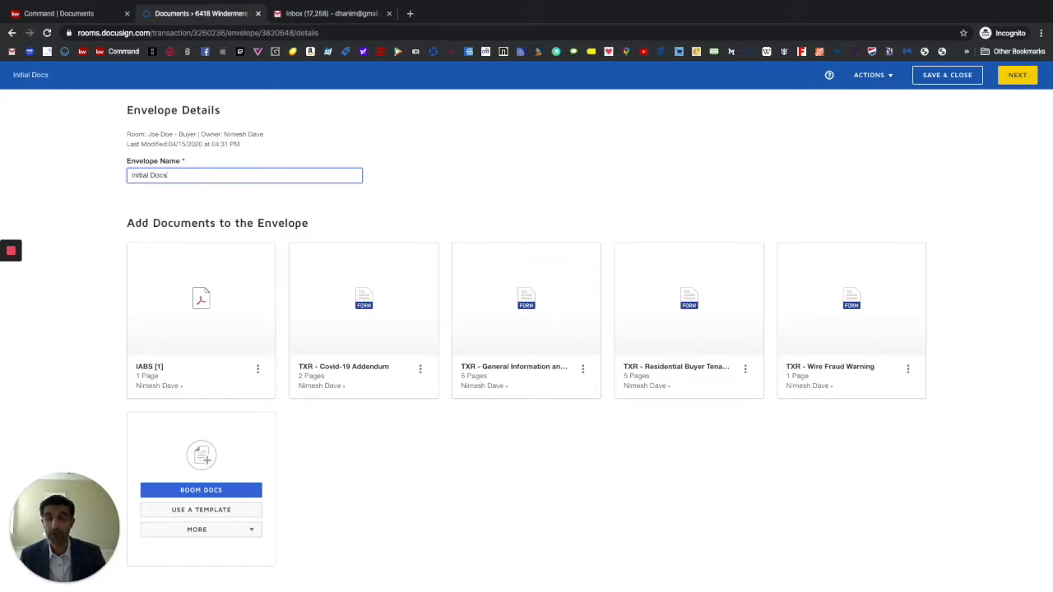
{"action": "left_click", "coordinate": [407, 180]}
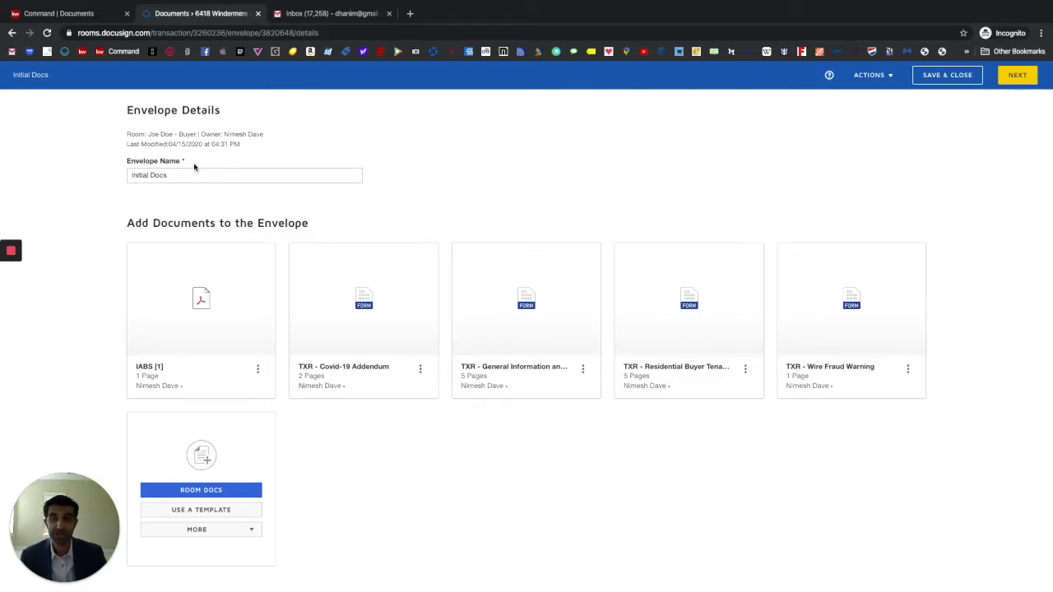
{"action": "left_click_drag", "start_coordinate": [182, 162], "coordinate": [123, 163]}
{"action": "left_click", "coordinate": [233, 202]}
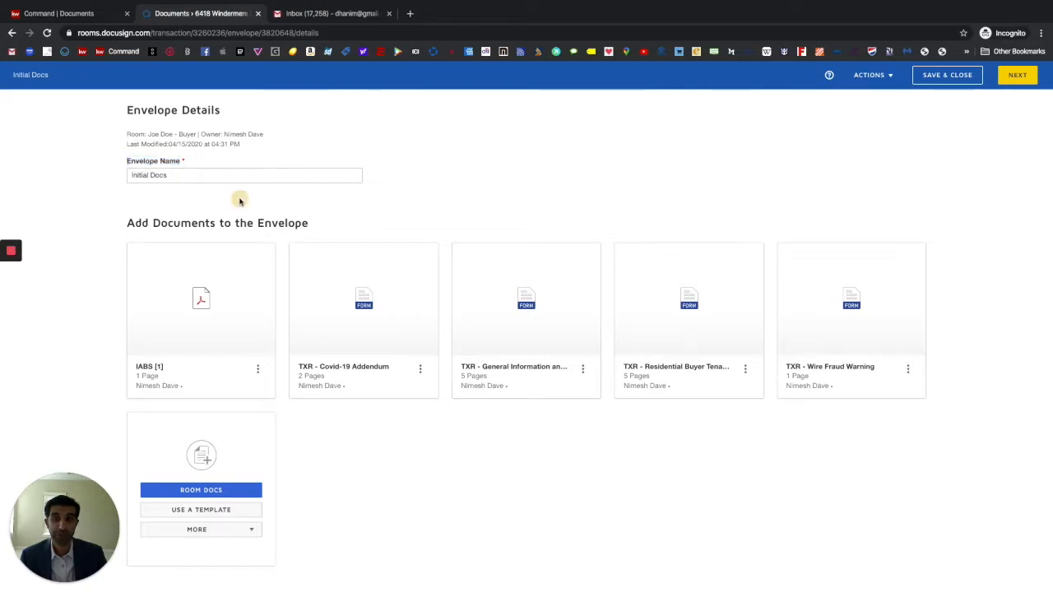
Review the documents included in the envelope, down to the recipients section
{"action": "scroll", "coordinate": [235, 202], "scroll_direction": "down", "scroll_amount": 1}
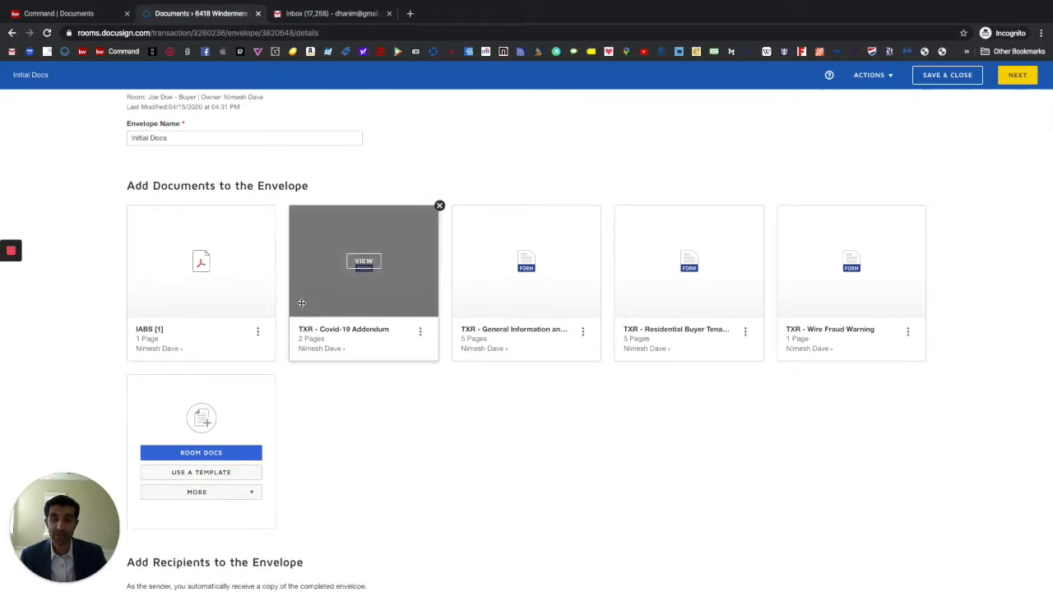
{"action": "scroll", "coordinate": [319, 354], "scroll_direction": "down", "scroll_amount": 1}
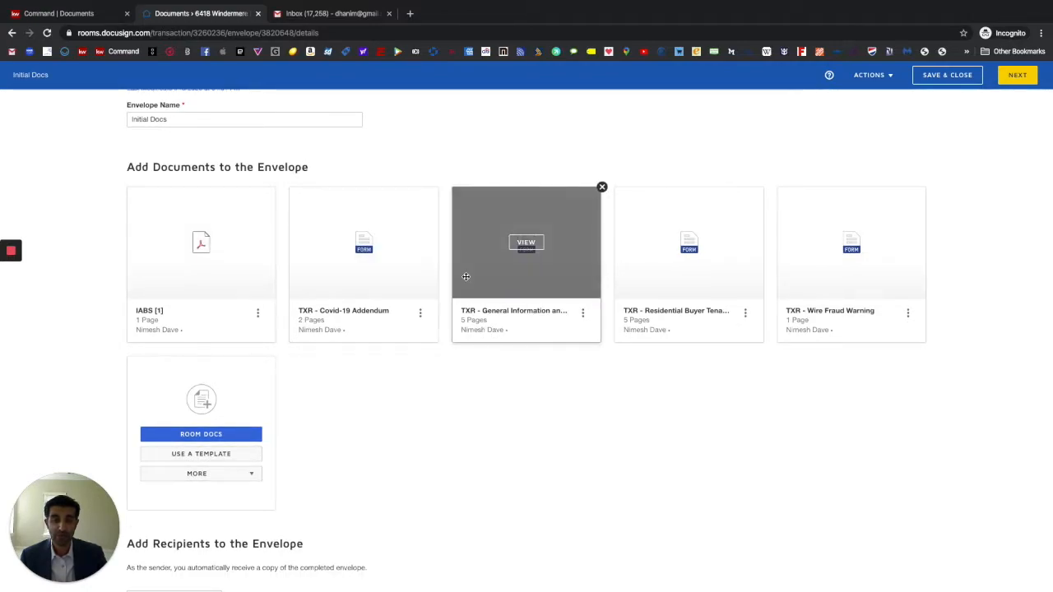
{"action": "scroll", "coordinate": [466, 276], "scroll_direction": "down", "scroll_amount": 1}
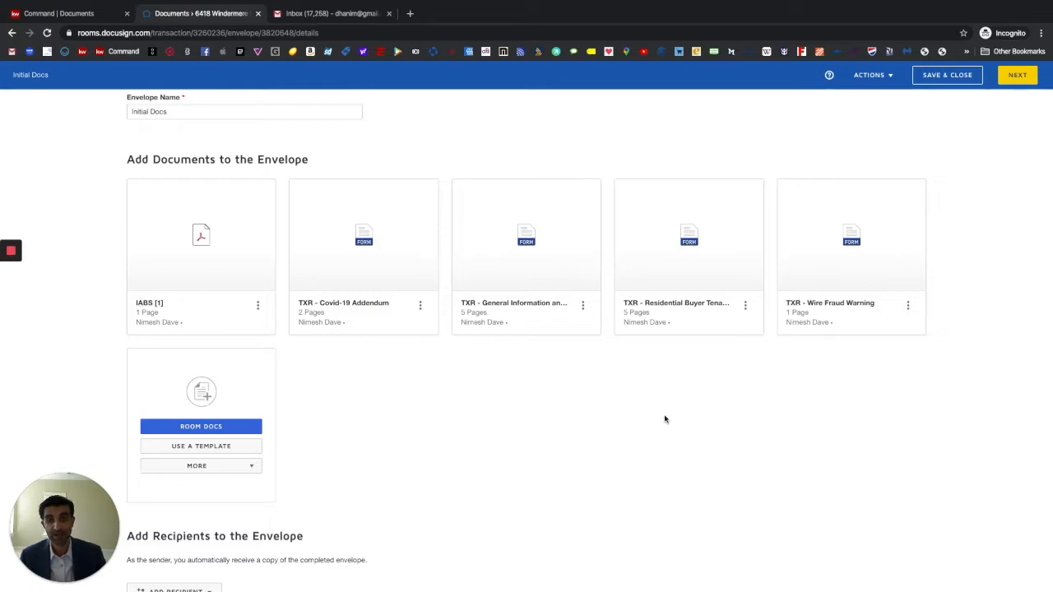
Select the pre-tagged role Buyer One as an envelope recipient and assign the buyer client to it
{"action": "scroll", "coordinate": [665, 419], "scroll_direction": "down", "scroll_amount": 1}
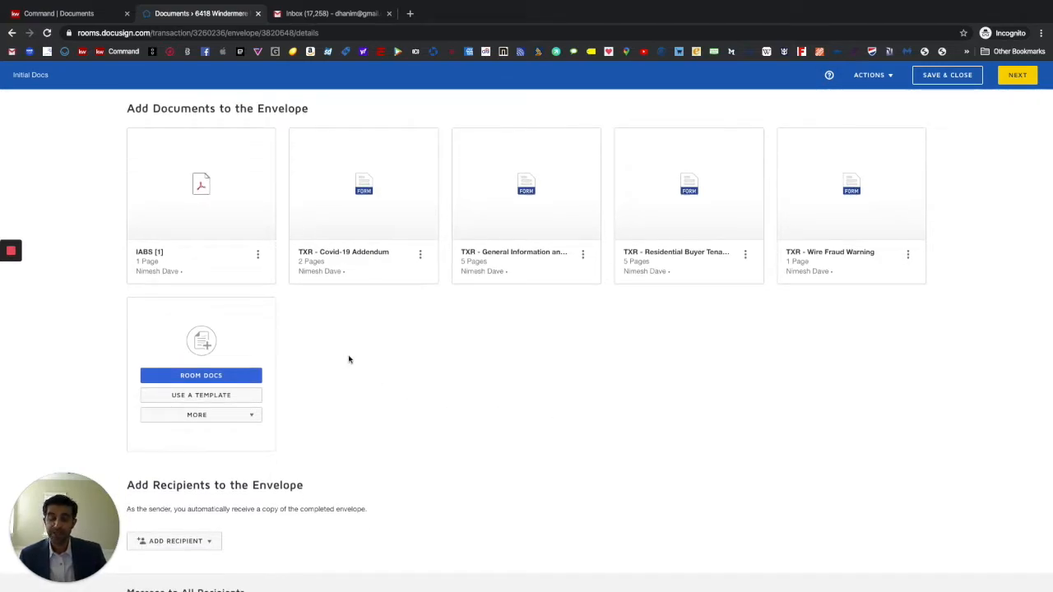
{"action": "scroll", "coordinate": [350, 366], "scroll_direction": "down", "scroll_amount": 1}
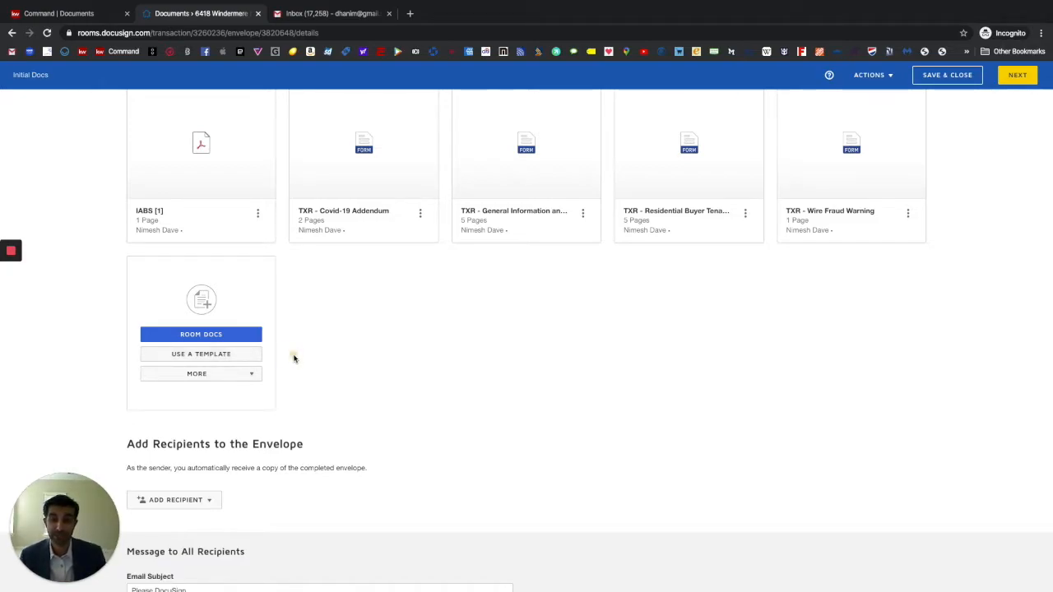
{"action": "scroll", "coordinate": [295, 358], "scroll_direction": "down", "scroll_amount": 3}
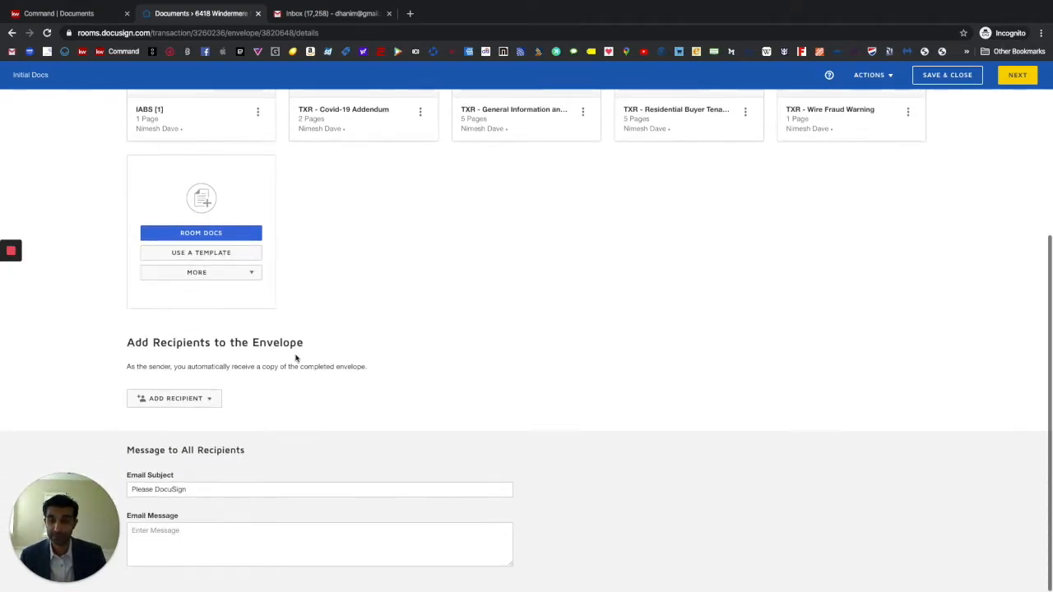
{"action": "scroll", "coordinate": [295, 358], "scroll_direction": "up", "scroll_amount": 5}
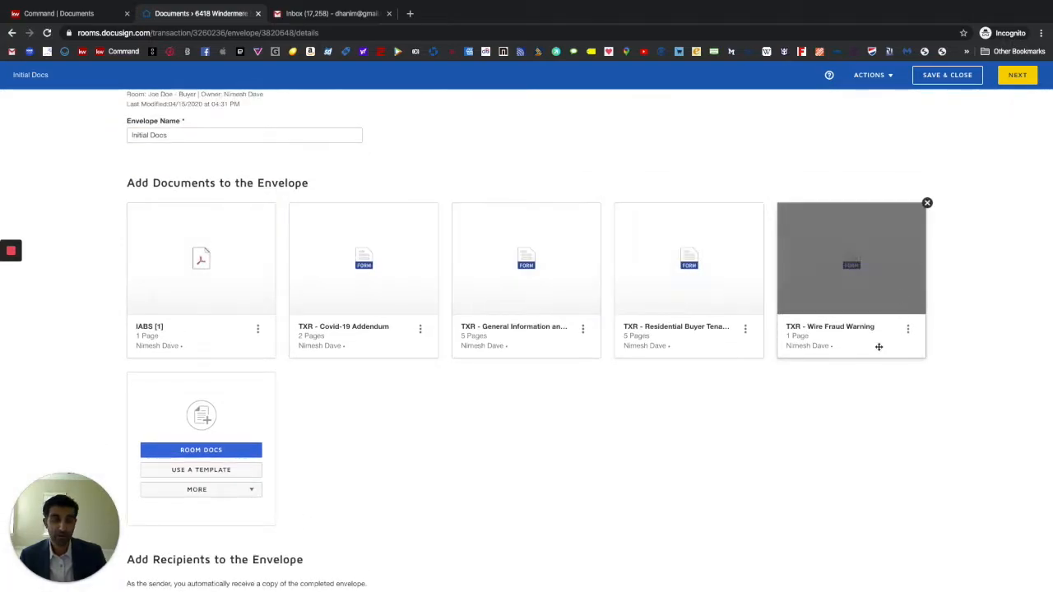
{"action": "scroll", "coordinate": [829, 402], "scroll_direction": "down", "scroll_amount": 5}
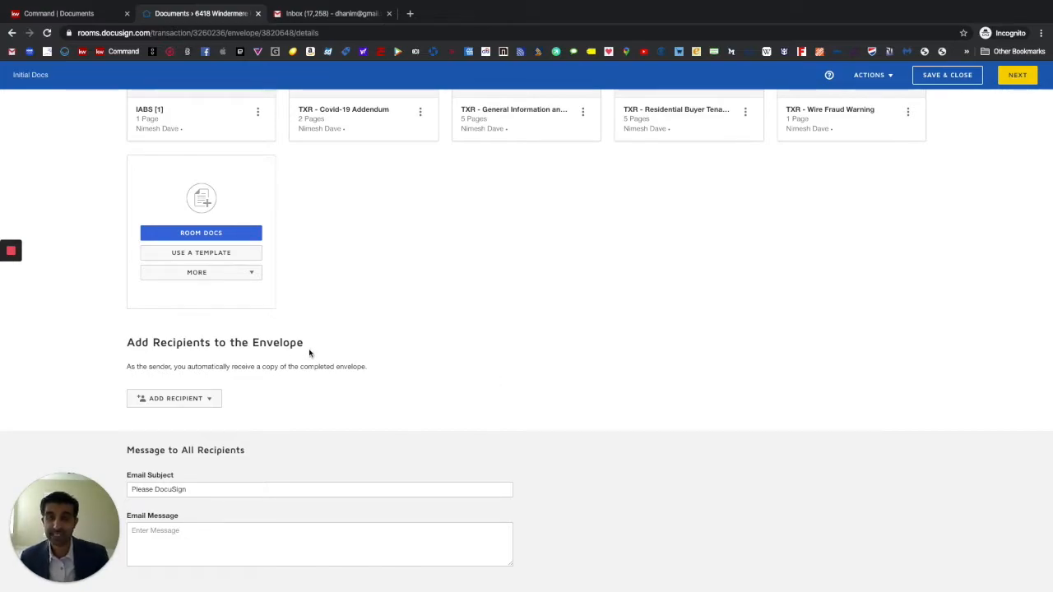
{"action": "left_click", "coordinate": [209, 400]}
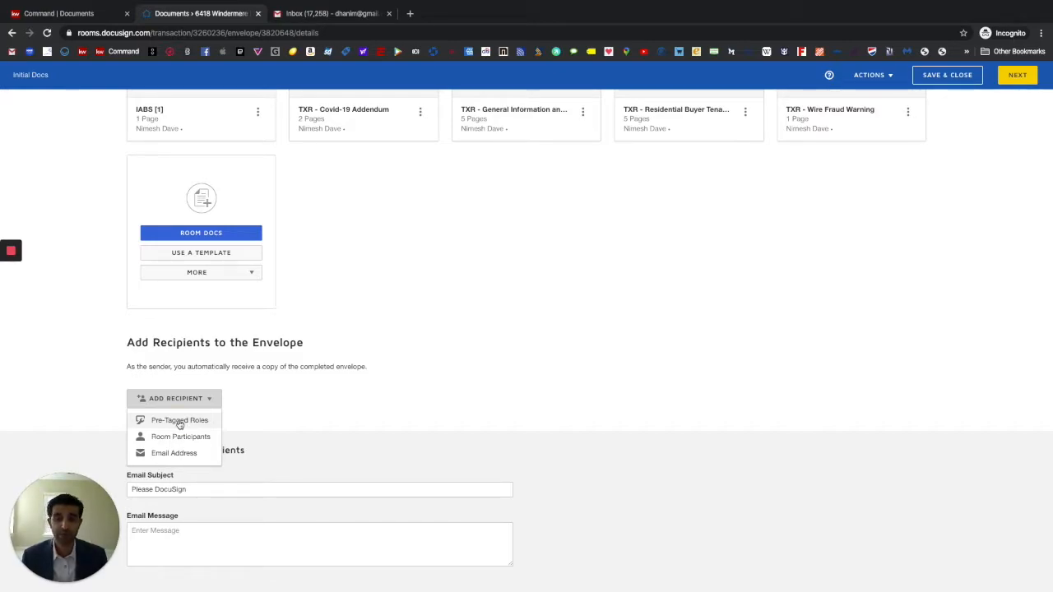
{"action": "left_click", "coordinate": [179, 421]}
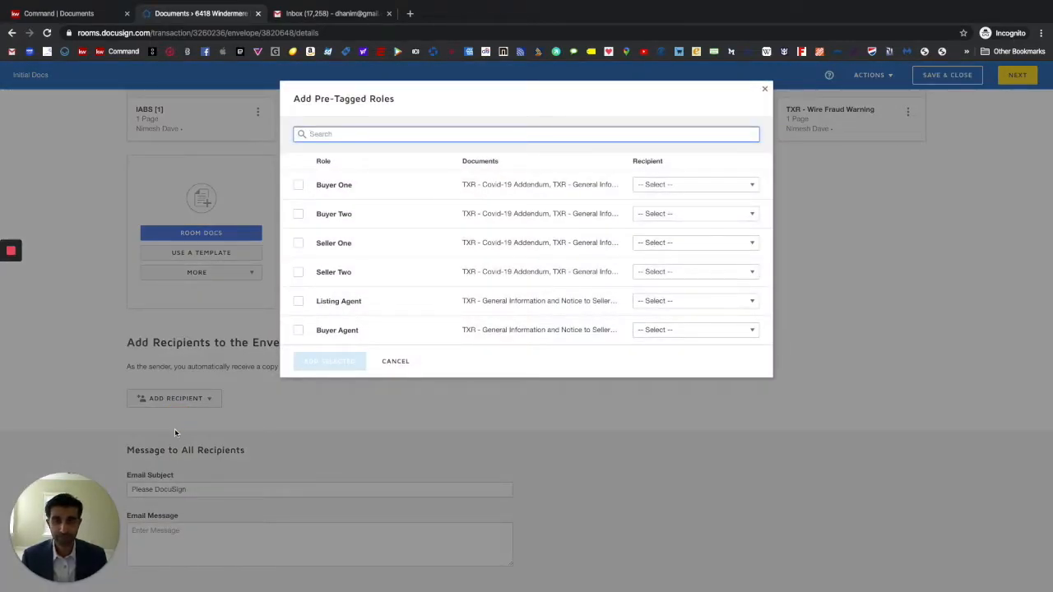
{"action": "left_click", "coordinate": [299, 187]}
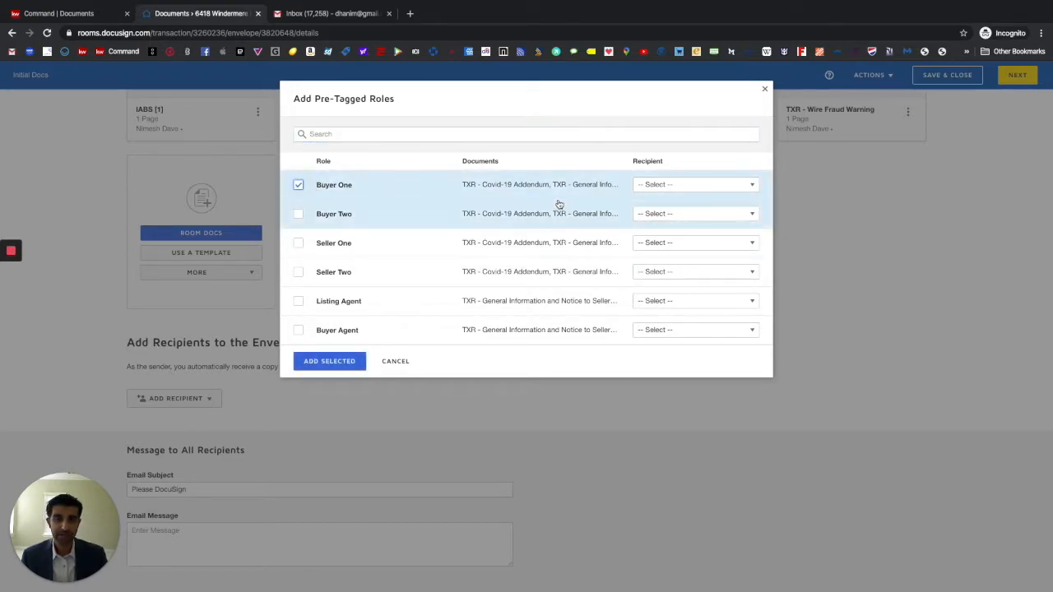
{"action": "left_click", "coordinate": [679, 186]}
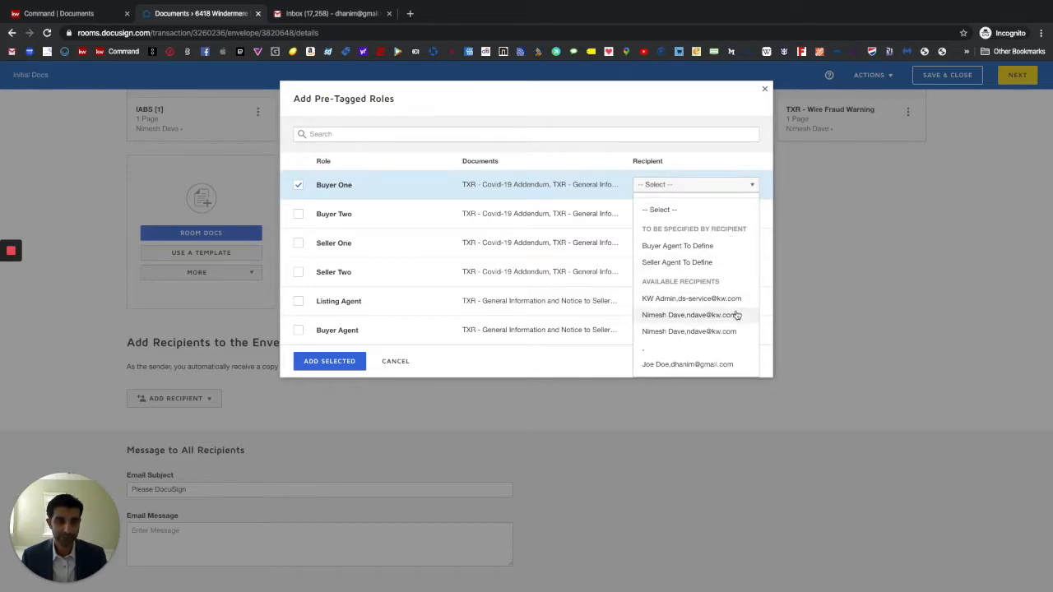
{"action": "left_click", "coordinate": [713, 365]}
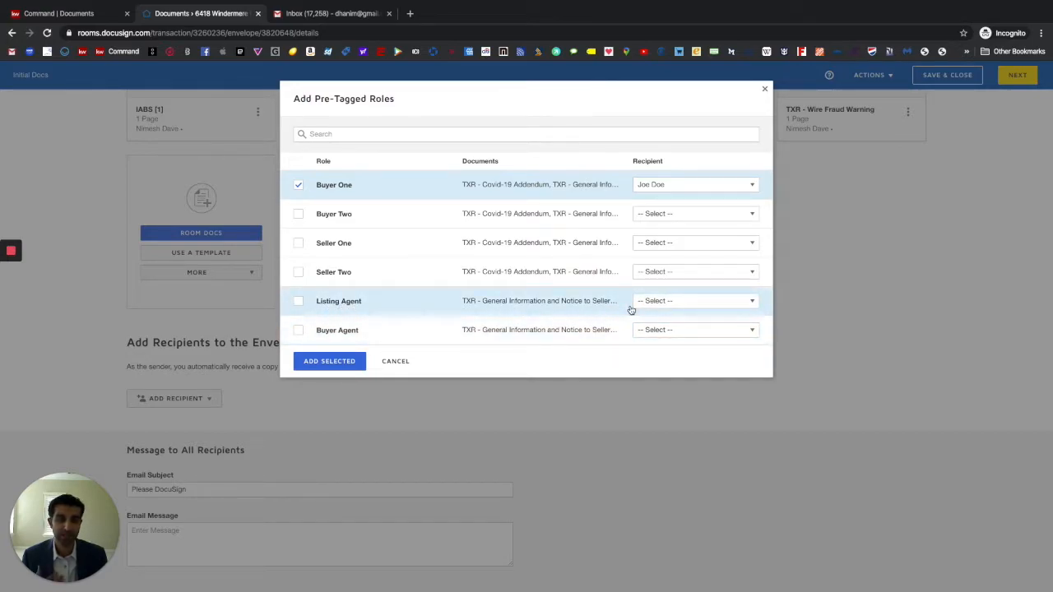
Select the Buyer Agent role too, assign the agent to it, and add both selected roles to the envelope
{"action": "left_click", "coordinate": [299, 330]}
{"action": "left_click", "coordinate": [698, 333]}
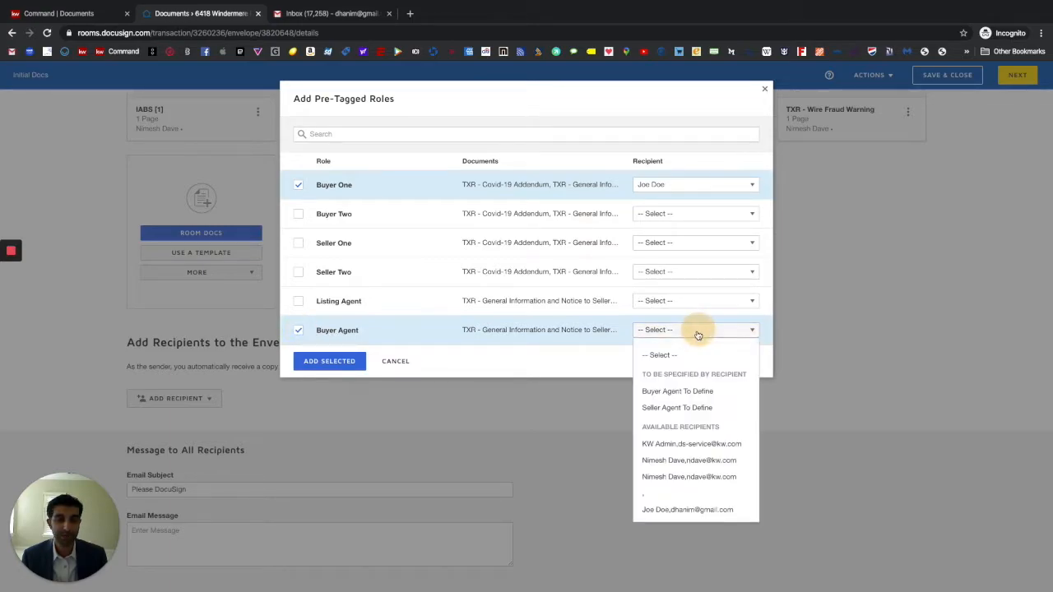
{"action": "left_click", "coordinate": [724, 462]}
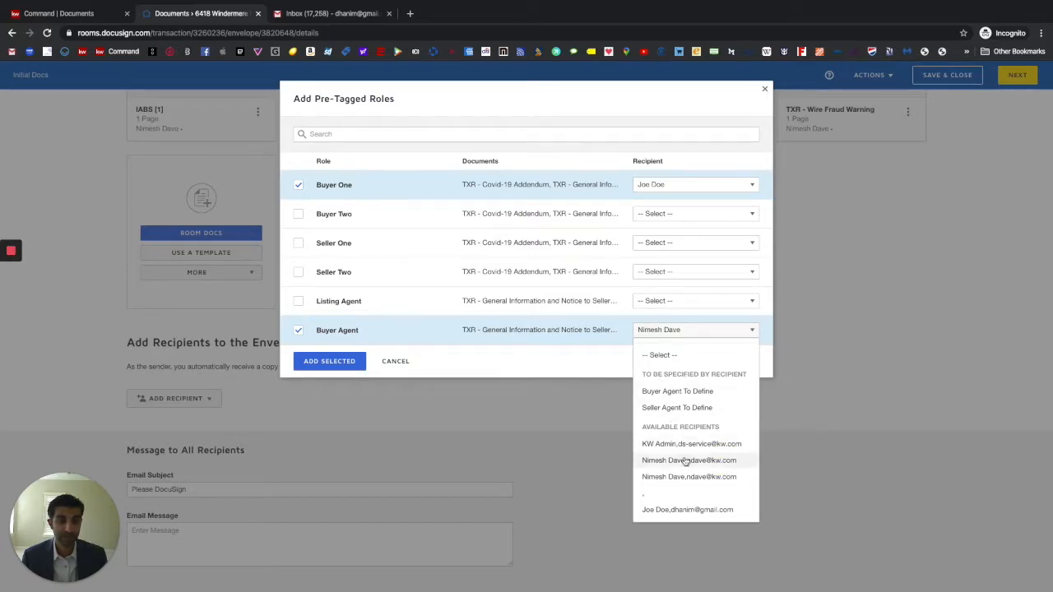
{"action": "left_click", "coordinate": [569, 355]}
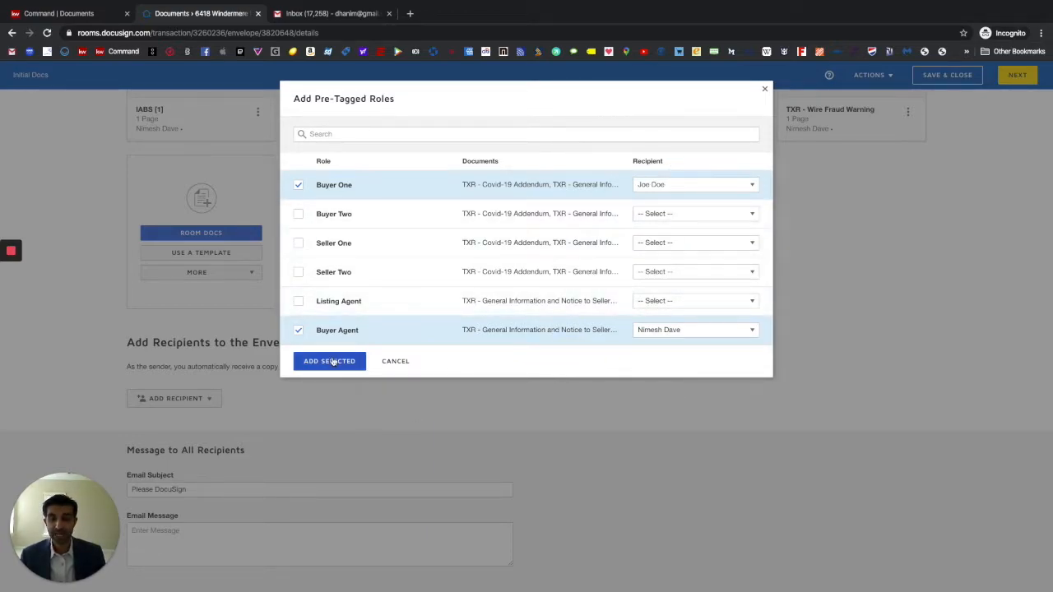
{"action": "left_click", "coordinate": [332, 364]}
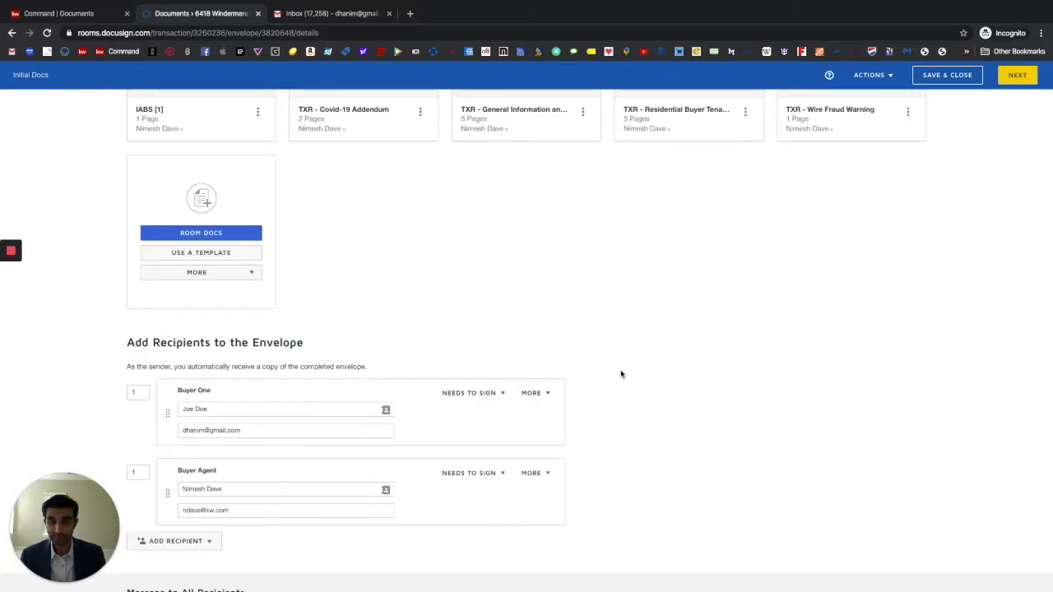
{"action": "scroll", "coordinate": [621, 374], "scroll_direction": "down", "scroll_amount": 3}
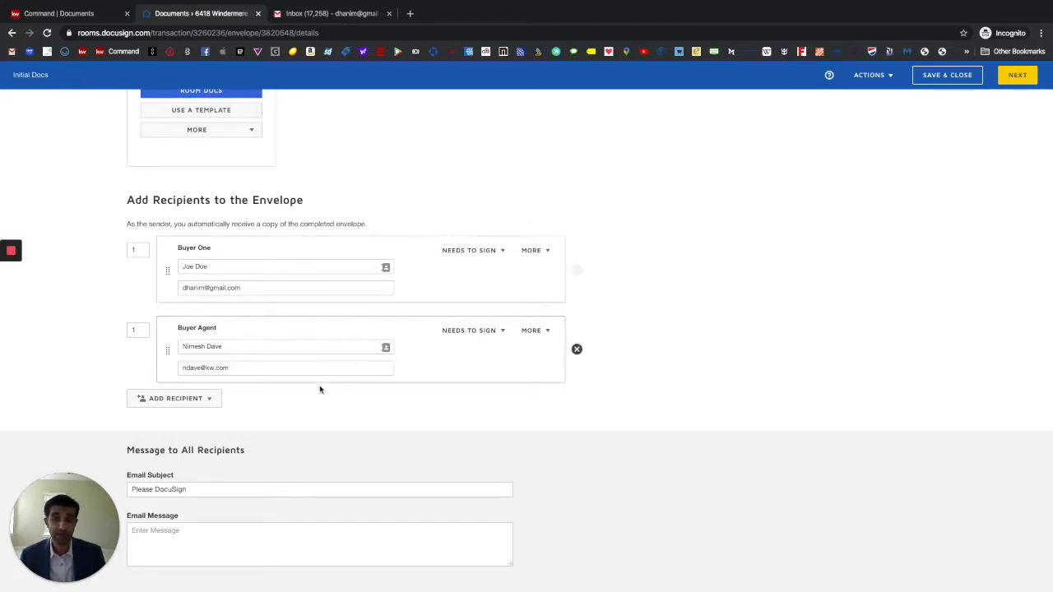
{"action": "left_click", "coordinate": [210, 401]}
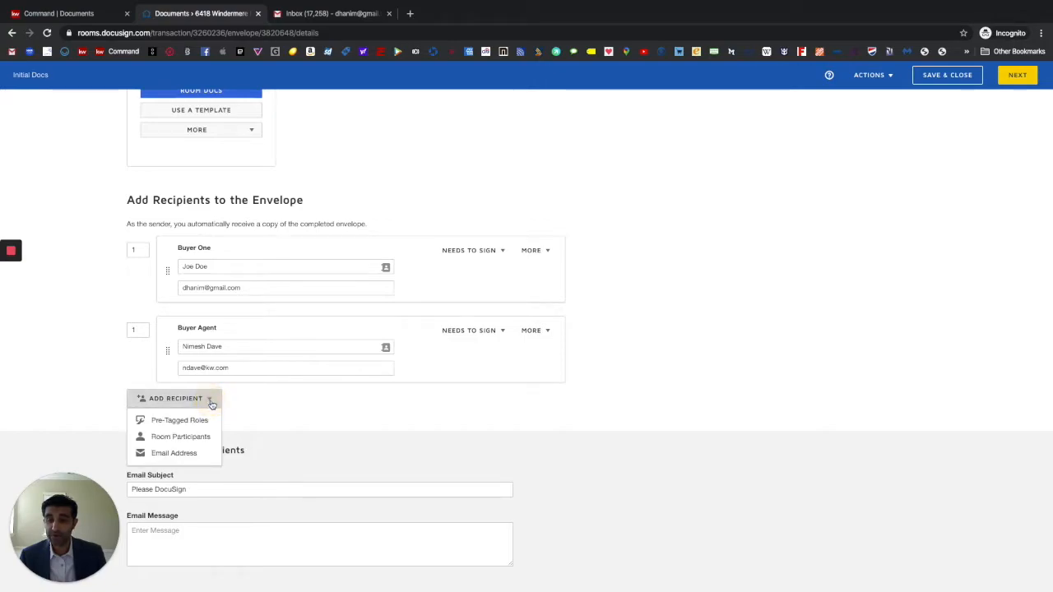
{"action": "left_click", "coordinate": [169, 454]}
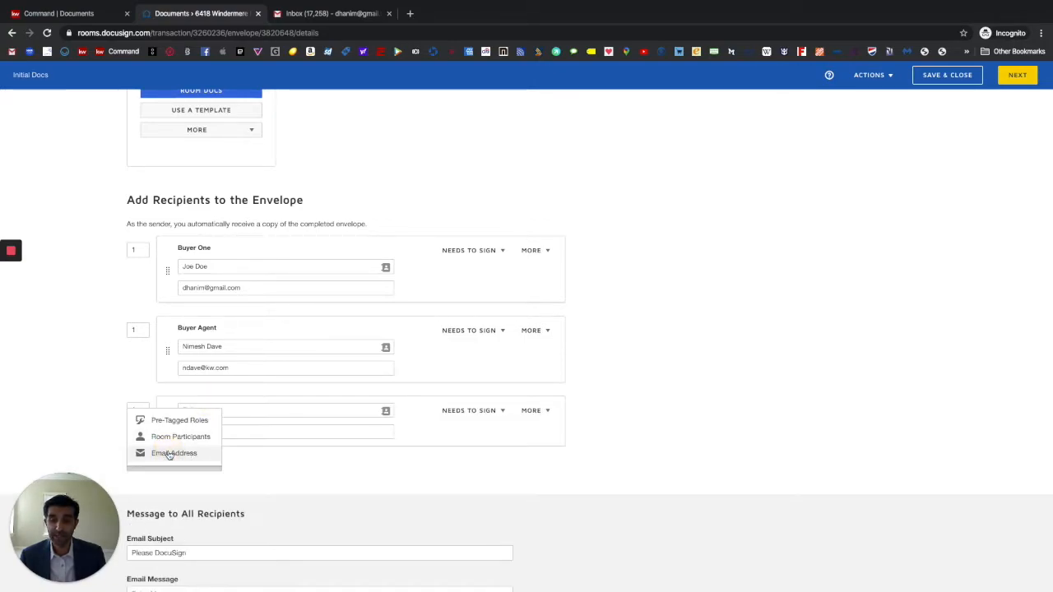
{"action": "left_click", "coordinate": [238, 409]}
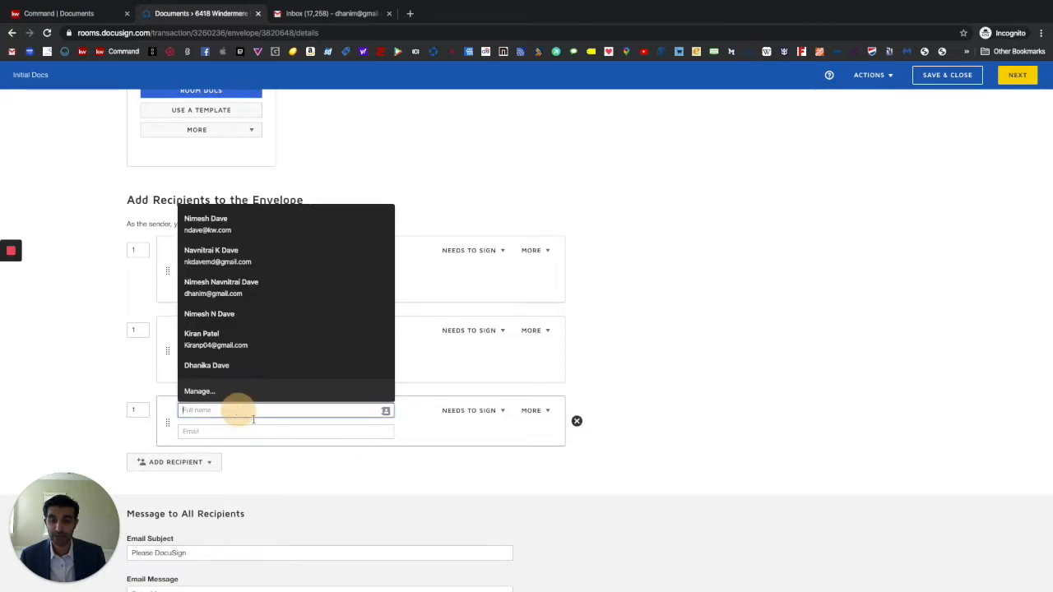
{"action": "left_click", "coordinate": [266, 433]}
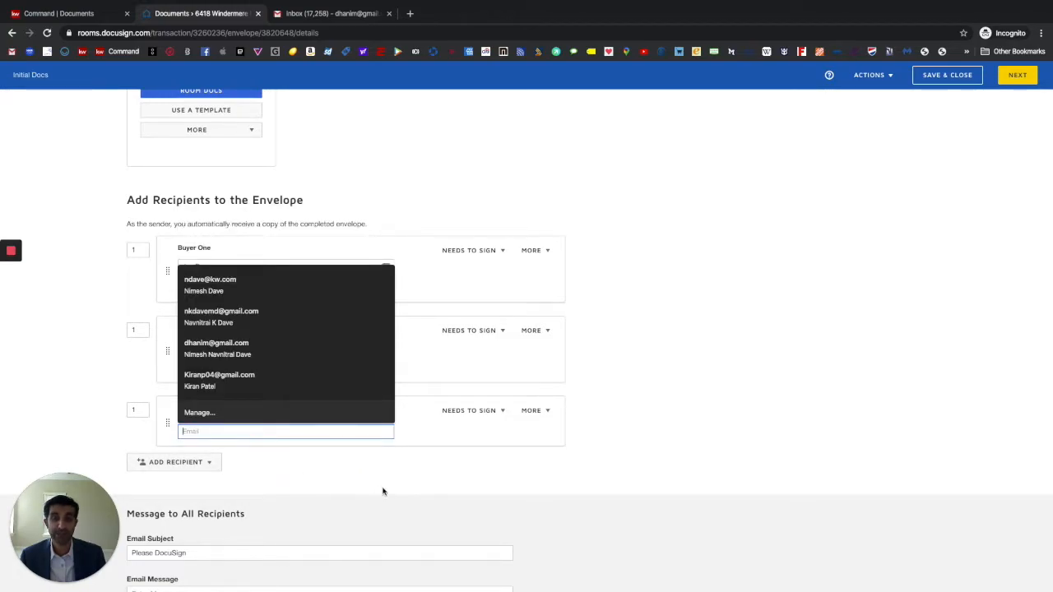
{"action": "left_click", "coordinate": [383, 491]}
{"action": "mouse_move", "coordinate": [536, 441]}
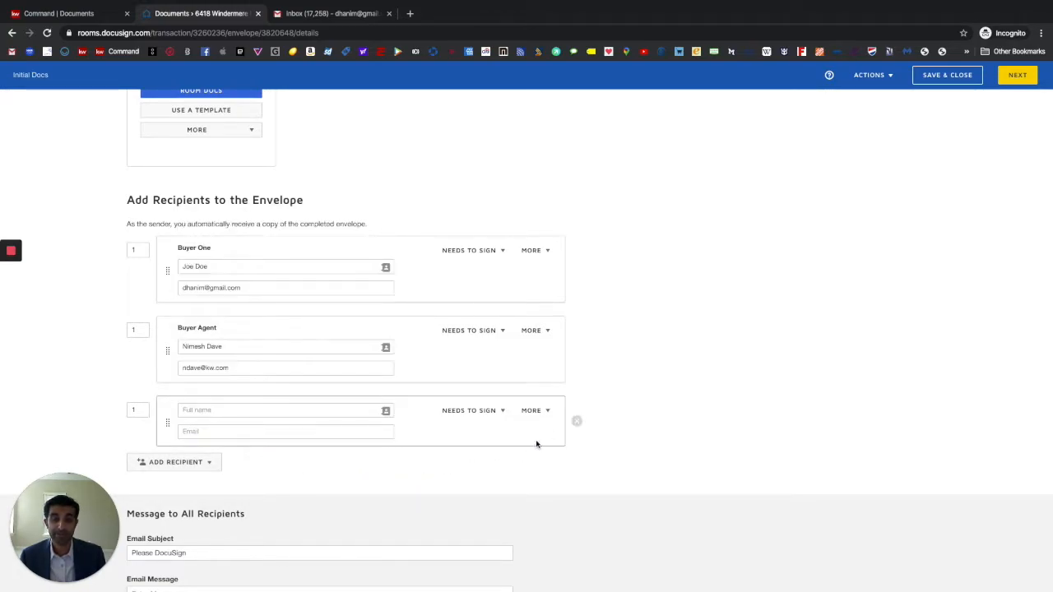
{"action": "left_click", "coordinate": [576, 420]}
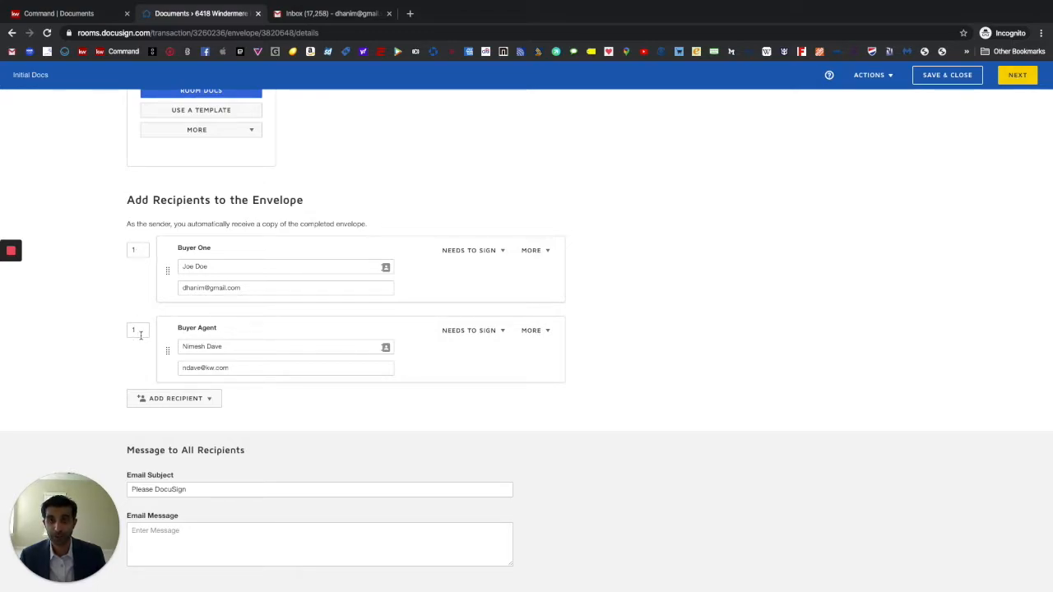
Set Buyer One's signing order to 2 so that the Buyer Agent signs first
{"action": "left_click", "coordinate": [138, 249]}
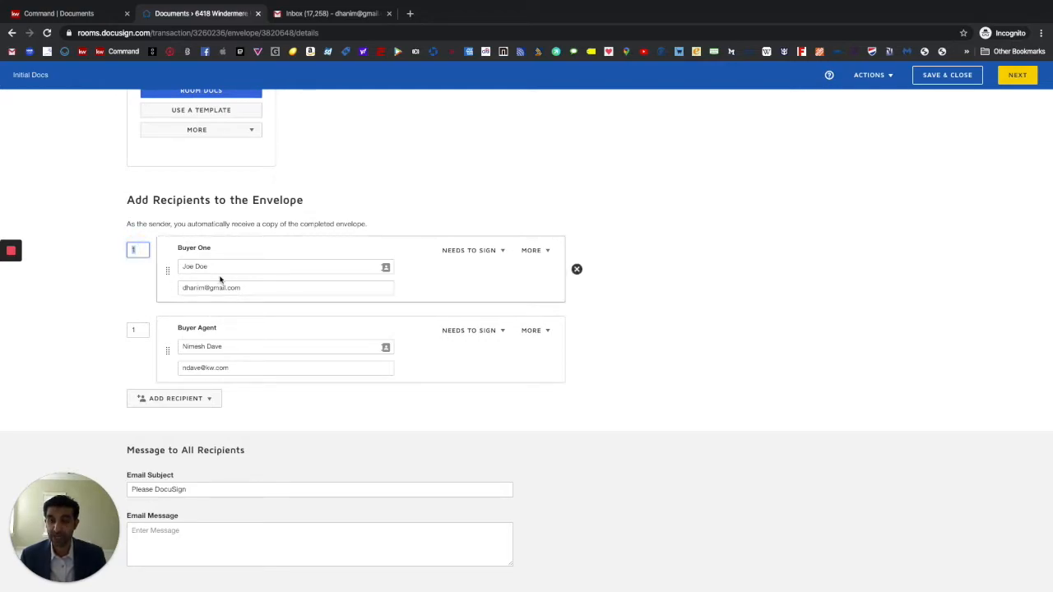
{"action": "type", "text": "2"}
{"action": "left_click", "coordinate": [114, 308]}
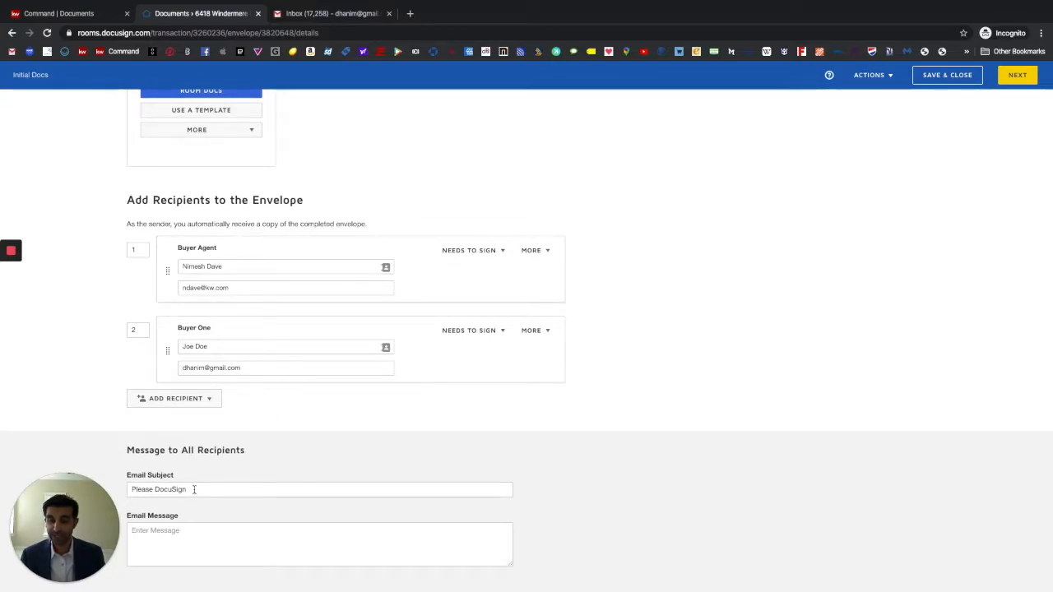
Enter the email message "Thank you! Please as soon as possible. Take care." for all recipients
{"action": "left_click", "coordinate": [227, 538]}
{"action": "type", "text": "Tha"}
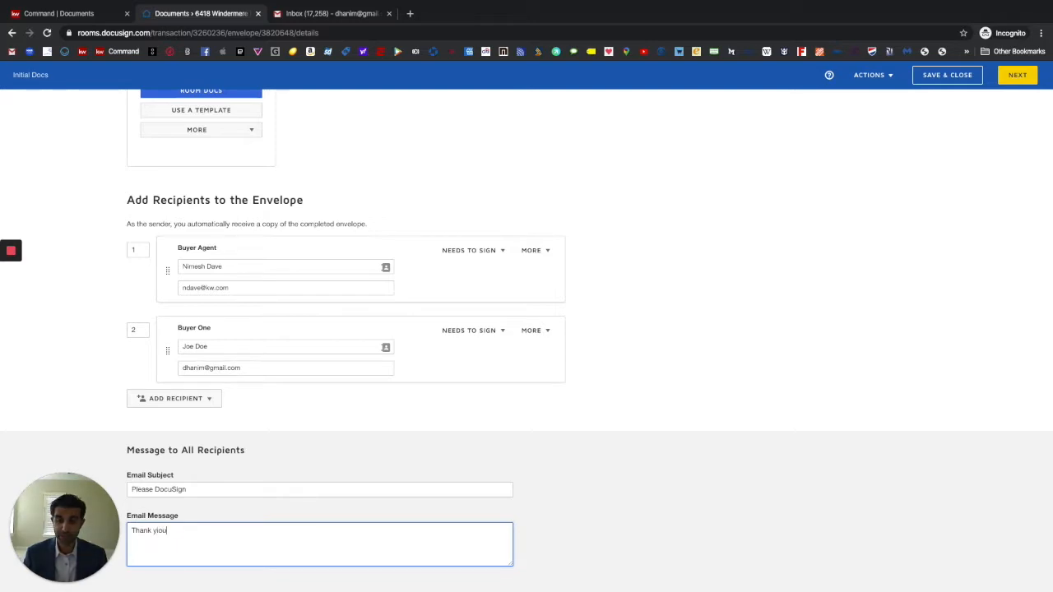
{"action": "type", "text": "nk you "}
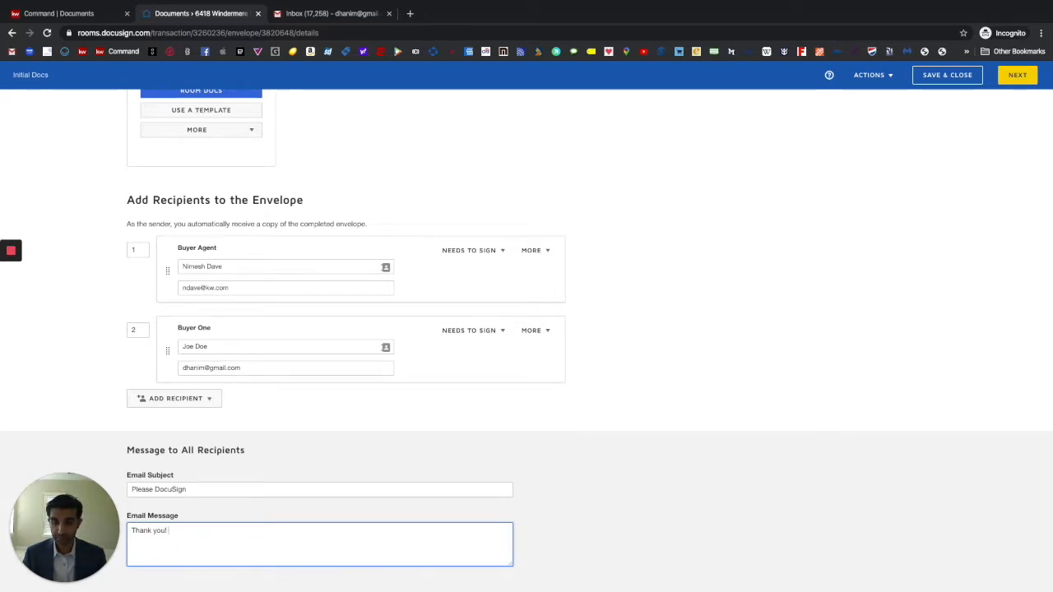
{"action": "type", "text": " Plea"}
{"action": "key", "text": "BackSpace"}
{"action": "key", "text": "BackSpace"}
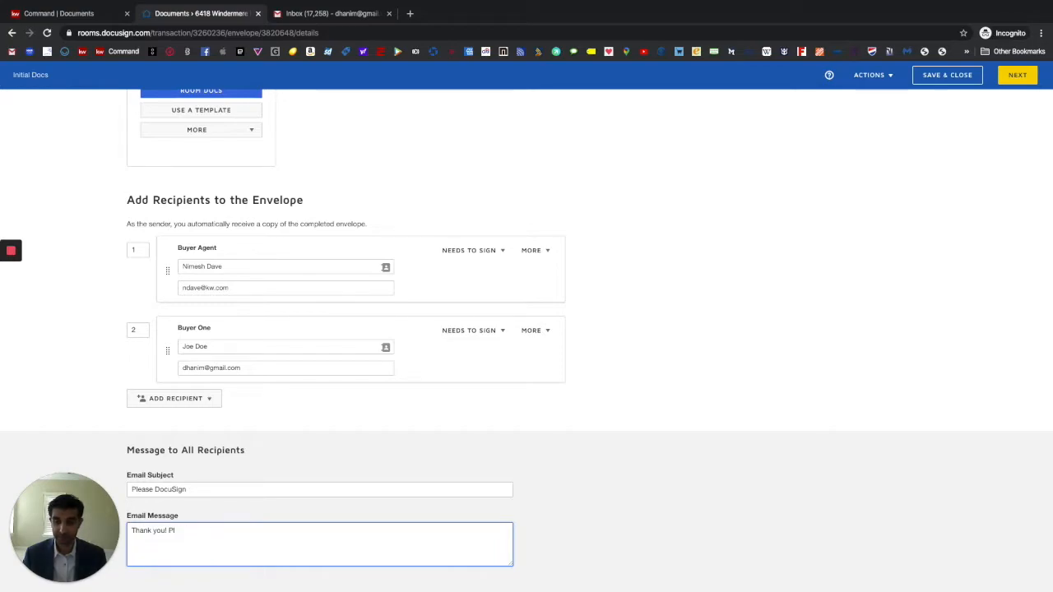
{"action": "type", "text": "ease As"}
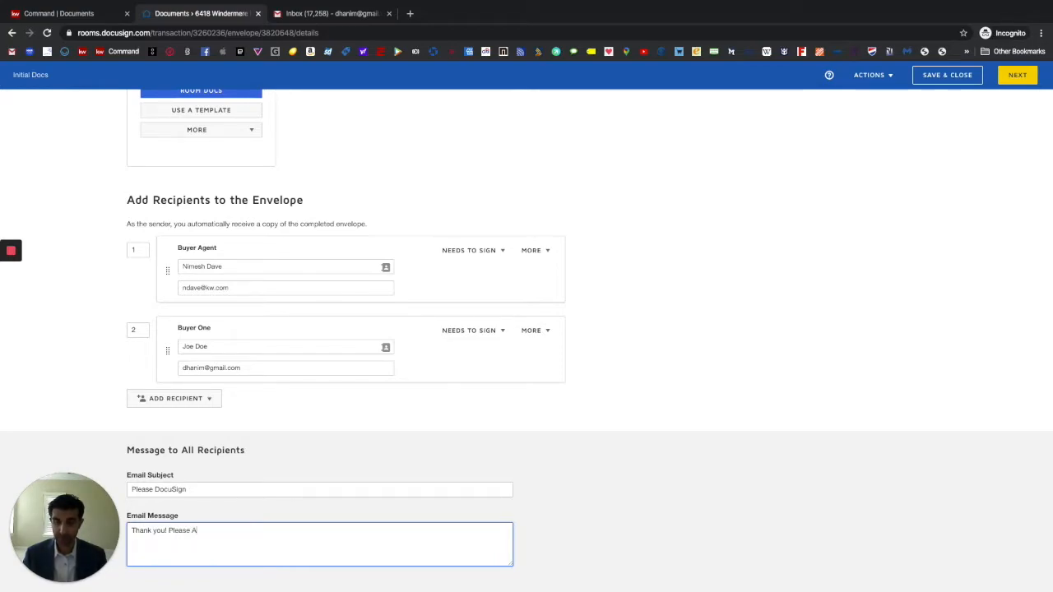
{"action": "key", "text": "BackSpace"}
{"action": "key", "text": "BackSpace"}
{"action": "type", "text": "as soon as possible. Take care."}
Extend the email subject to read "Please DocuSign for DaveDream Homes Group at kw Southwest"
{"action": "left_click", "coordinate": [239, 489]}
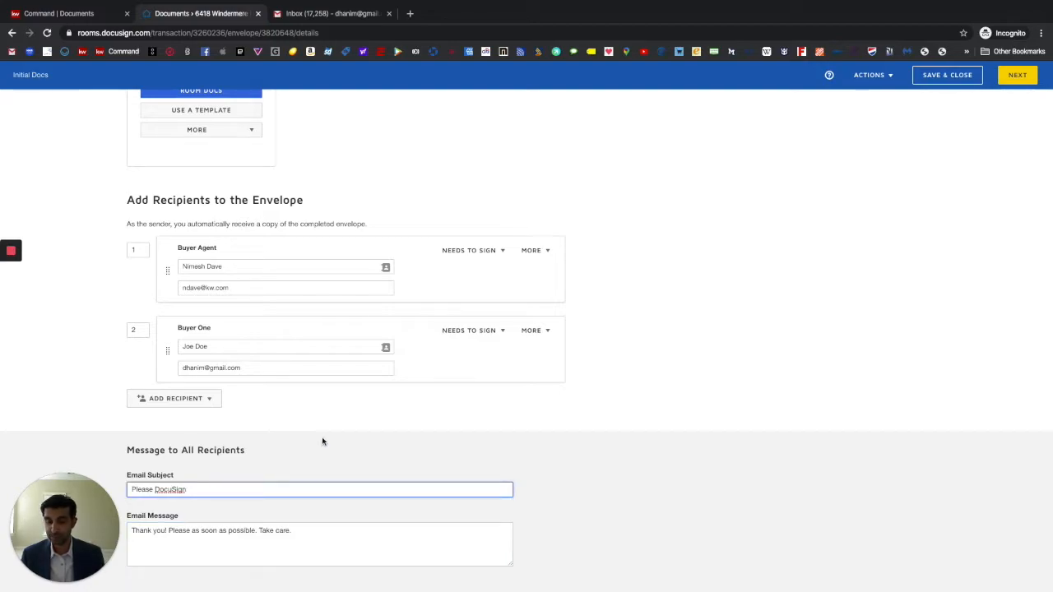
{"action": "type", "text": "f"}
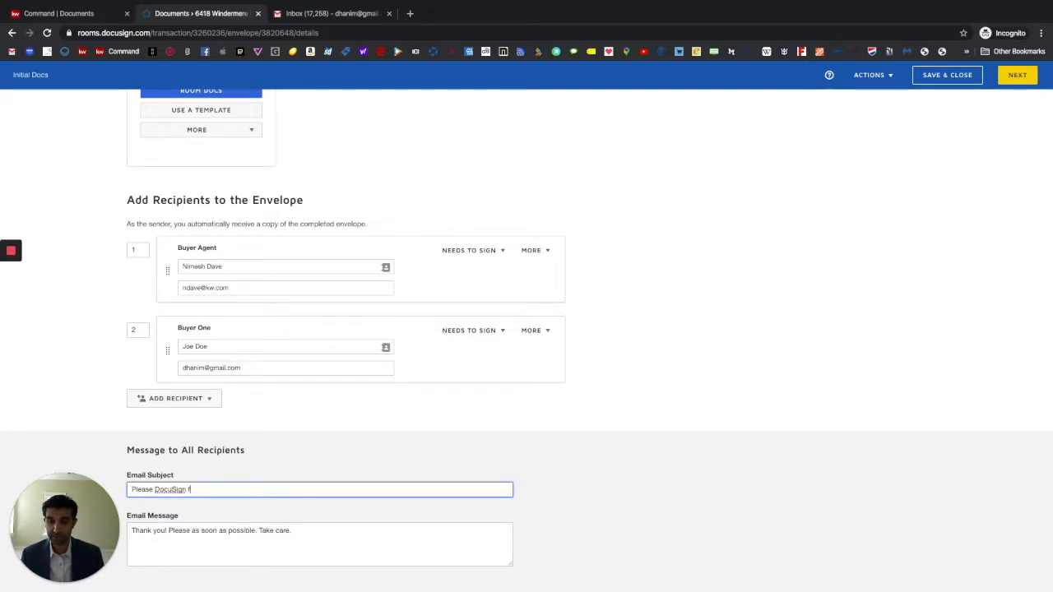
{"action": "type", "text": "or Dav"}
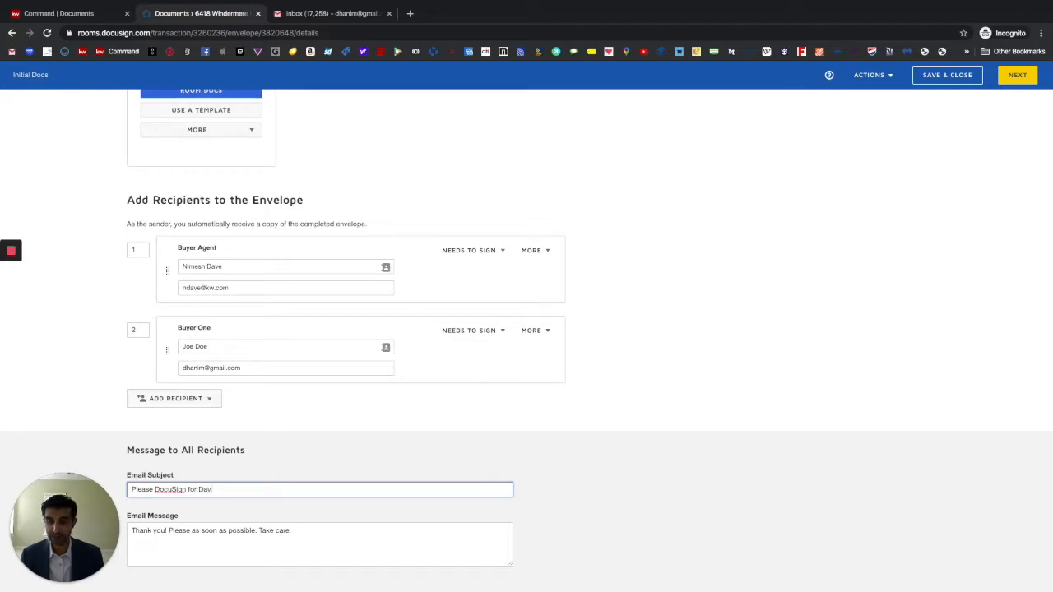
{"action": "type", "text": "eDreem Homes G"}
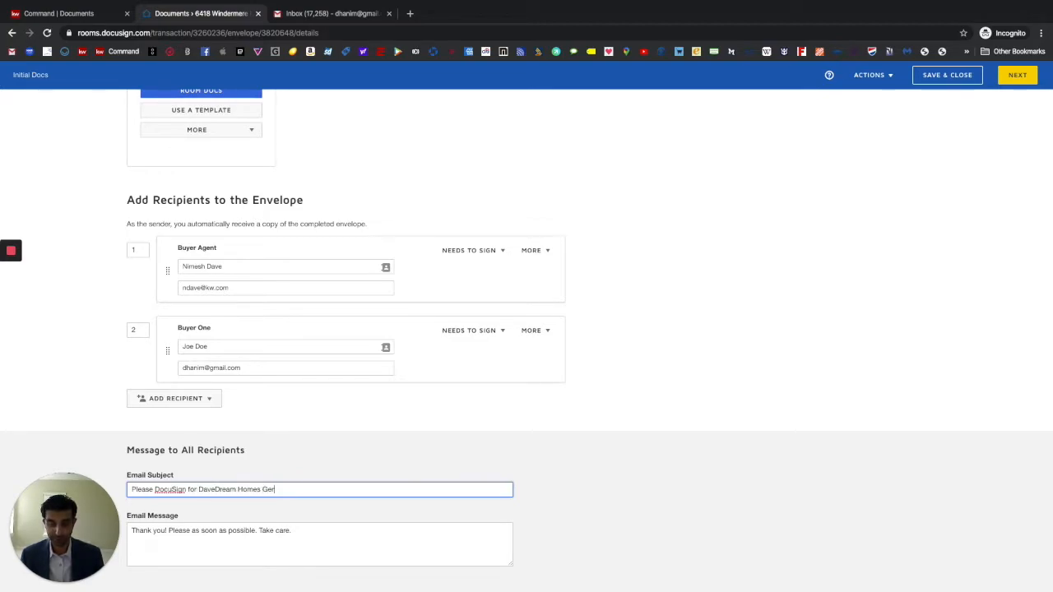
{"action": "type", "text": "roup at kw So"}
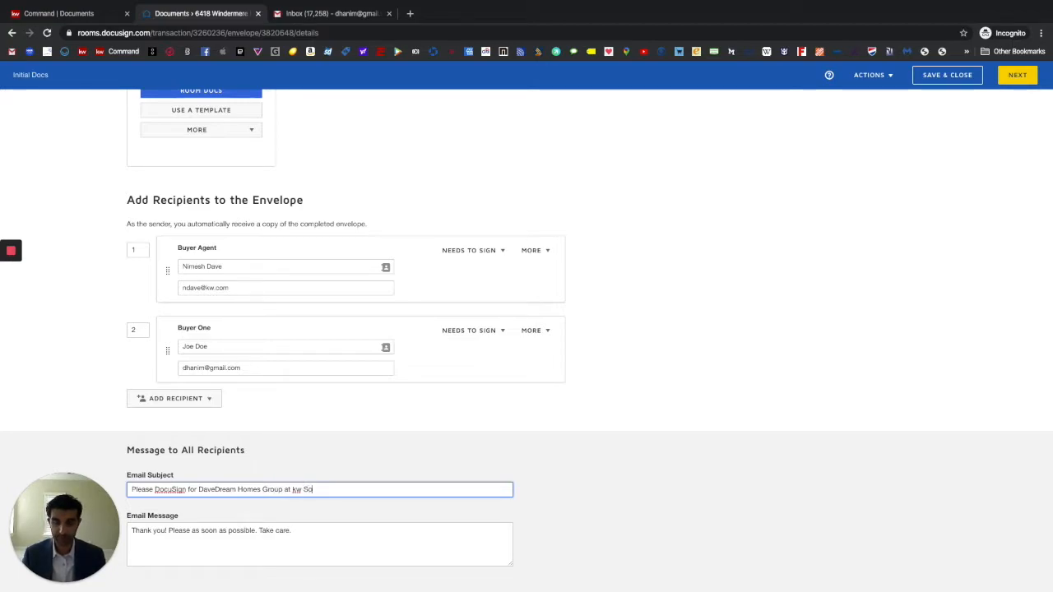
{"action": "type", "text": "uthwest"}
{"action": "left_click", "coordinate": [594, 483]}
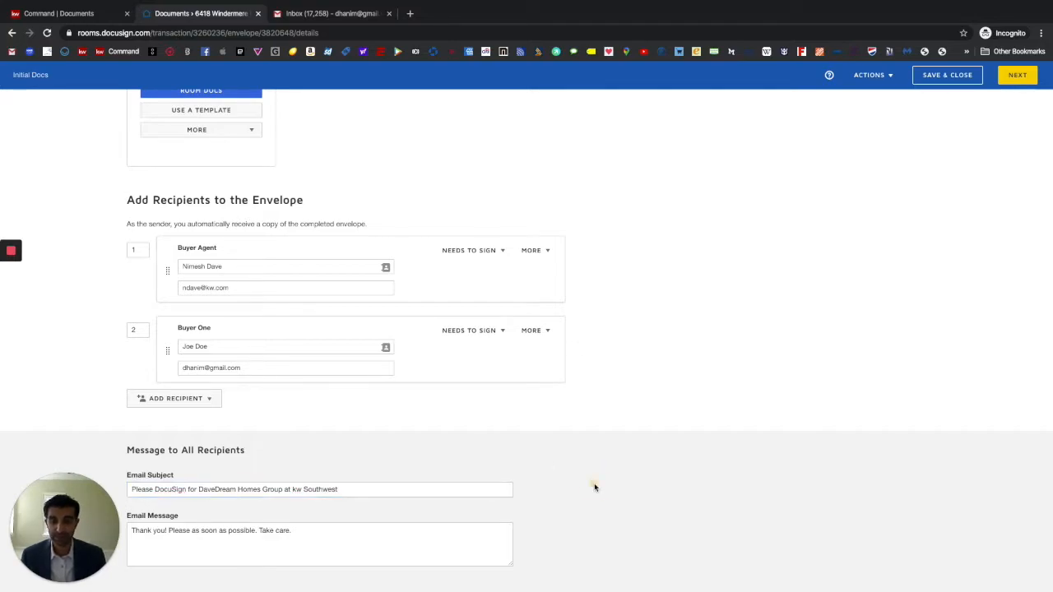
{"action": "scroll", "coordinate": [594, 483], "scroll_direction": "down", "scroll_amount": 1}
{"action": "scroll", "coordinate": [550, 477], "scroll_direction": "up", "scroll_amount": 5}
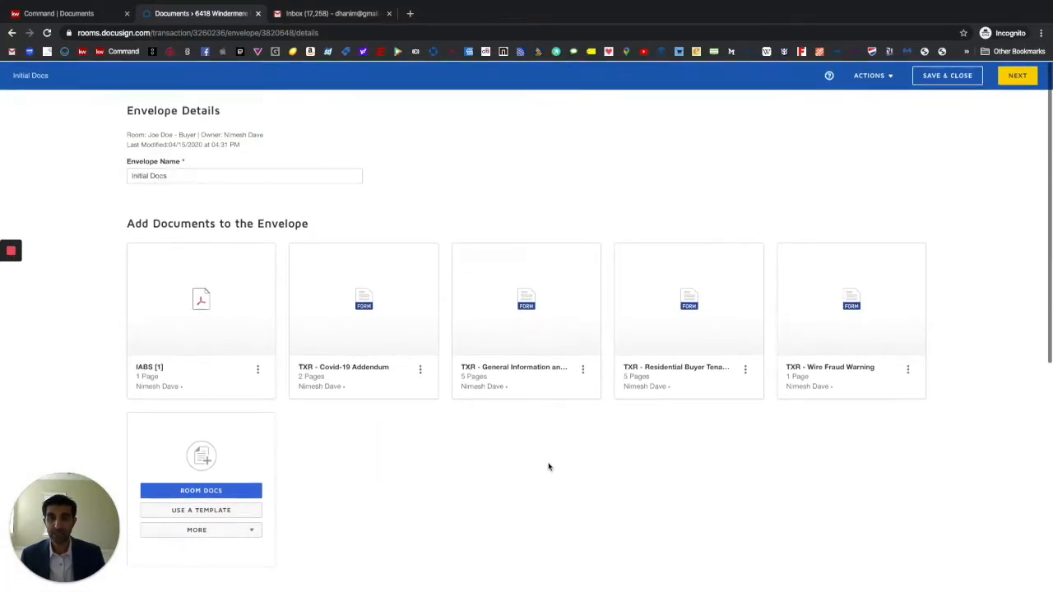
{"action": "scroll", "coordinate": [544, 466], "scroll_direction": "down", "scroll_amount": 5}
{"action": "scroll", "coordinate": [370, 245], "scroll_direction": "up", "scroll_amount": 5}
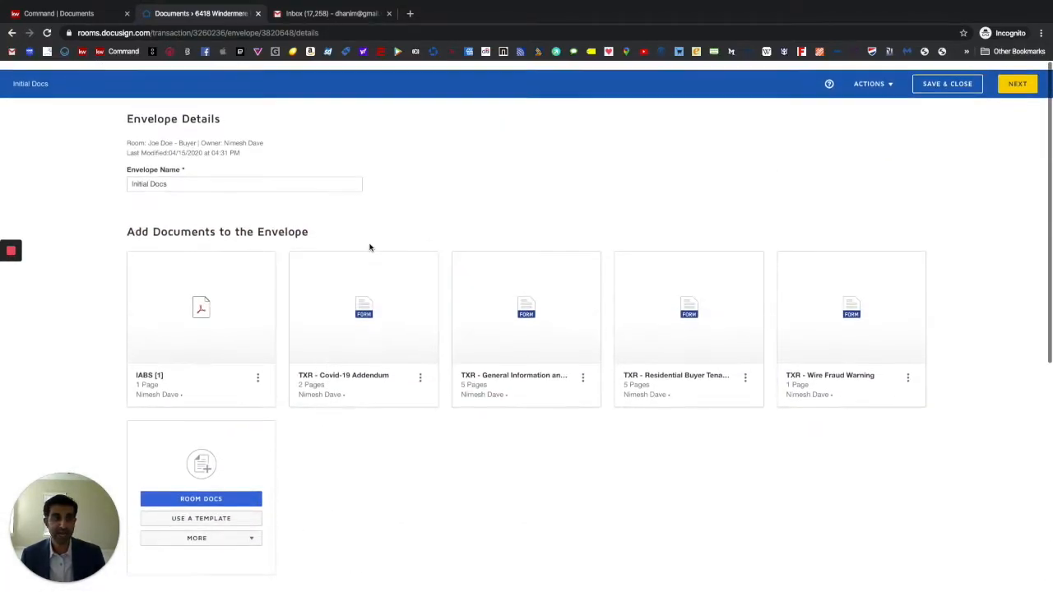
Continue to the envelope's field placement and go to the initials line at the end of the IABS document
{"action": "left_click", "coordinate": [1020, 76]}
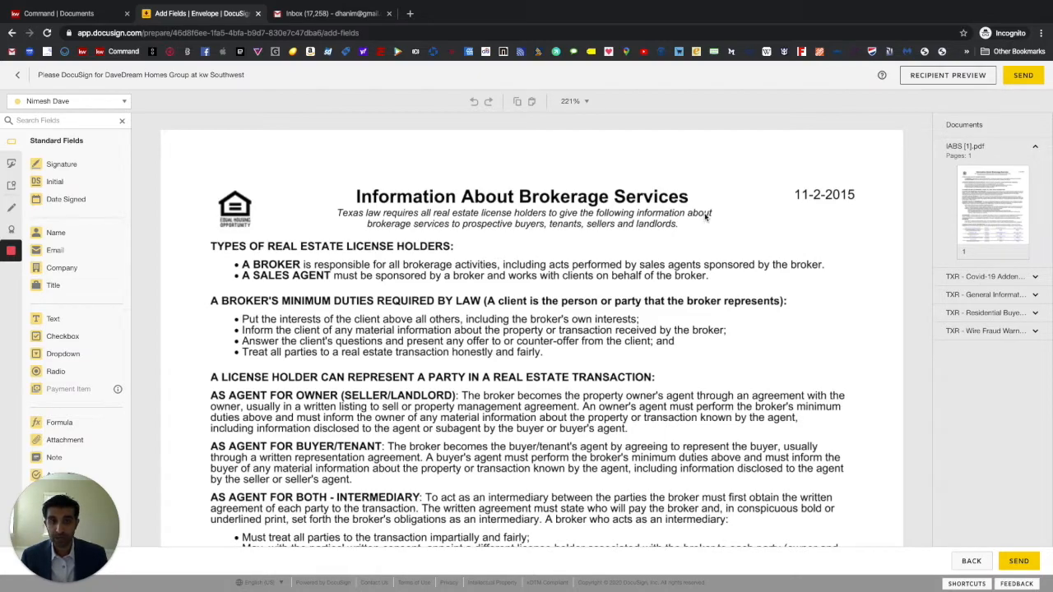
{"action": "scroll", "coordinate": [706, 217], "scroll_direction": "down", "scroll_amount": 1}
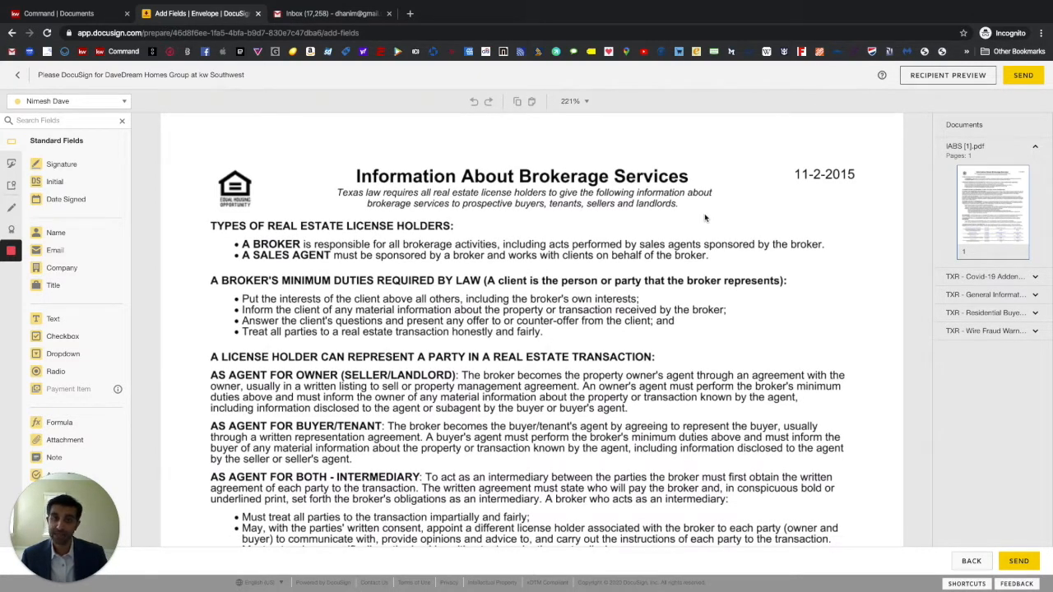
{"action": "scroll", "coordinate": [705, 218], "scroll_direction": "down", "scroll_amount": 10}
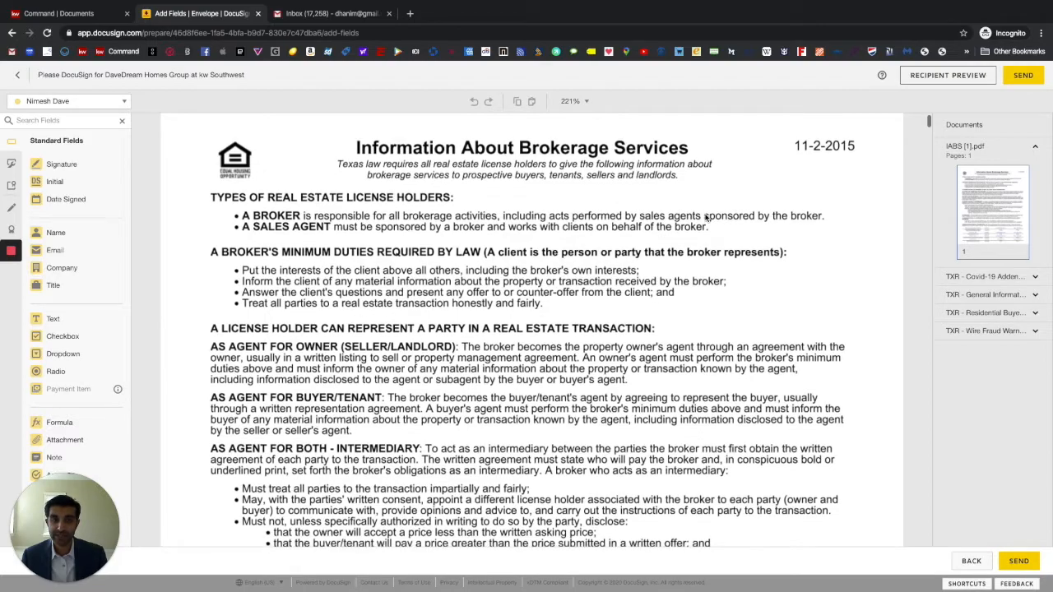
{"action": "scroll", "coordinate": [706, 217], "scroll_direction": "down", "scroll_amount": 5}
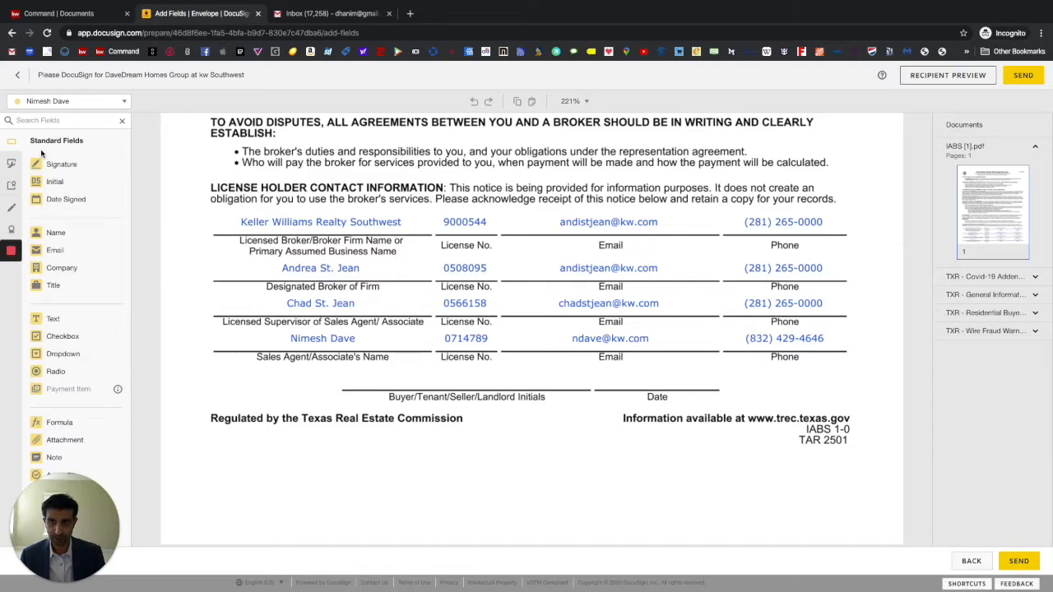
{"action": "left_click", "coordinate": [79, 108]}
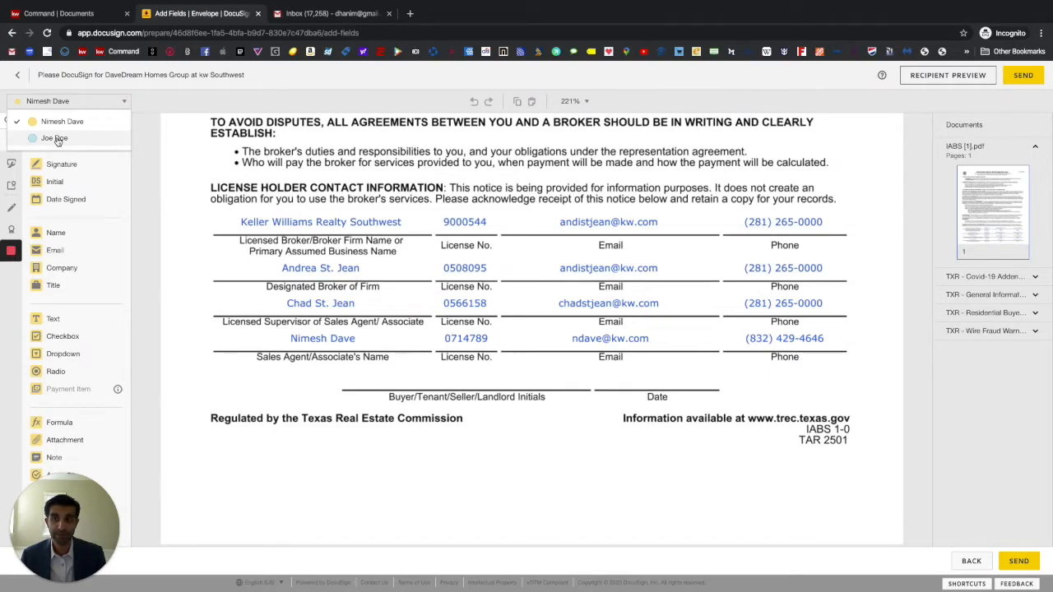
{"action": "left_click", "coordinate": [57, 139]}
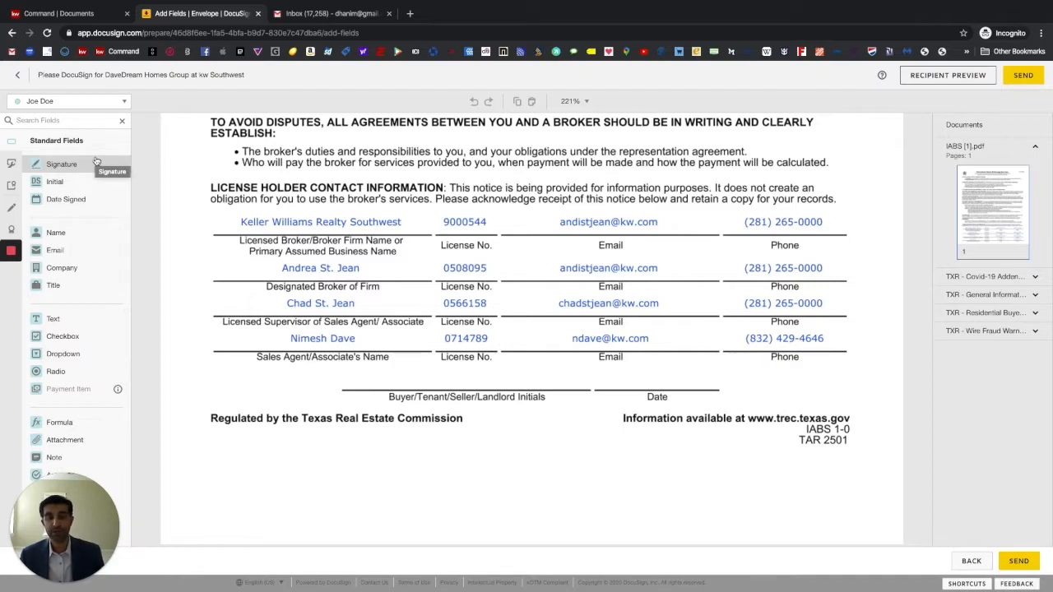
{"action": "left_click", "coordinate": [79, 105]}
{"action": "left_click", "coordinate": [52, 120]}
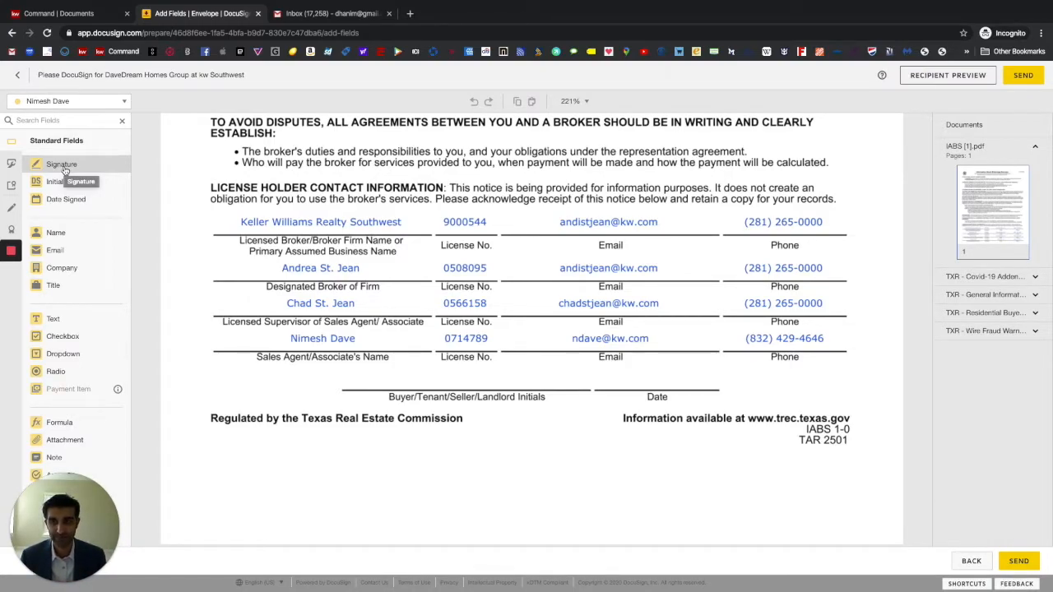
Place a reduced-size Initial field for the client on the IABS initials line and a Date Signed field on the date line
{"action": "left_click", "coordinate": [65, 101]}
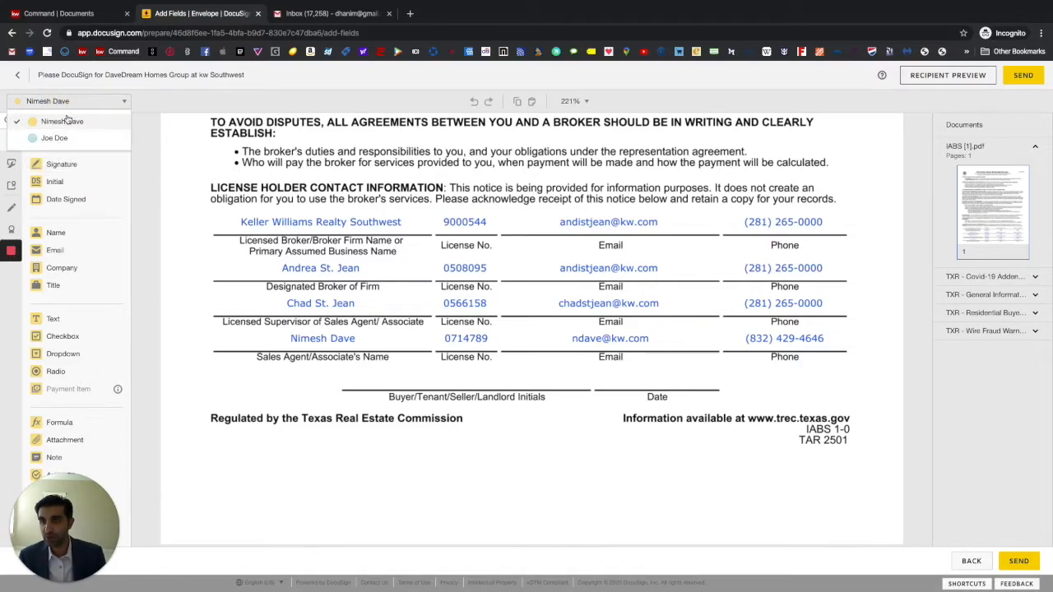
{"action": "left_click", "coordinate": [66, 139]}
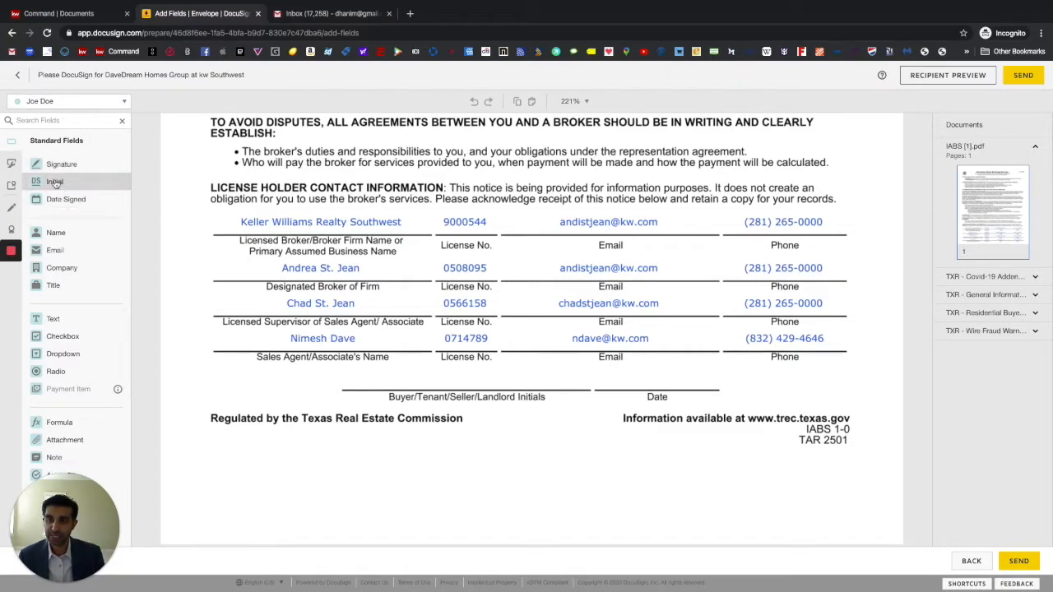
{"action": "left_click_drag", "start_coordinate": [57, 184], "coordinate": [359, 352]}
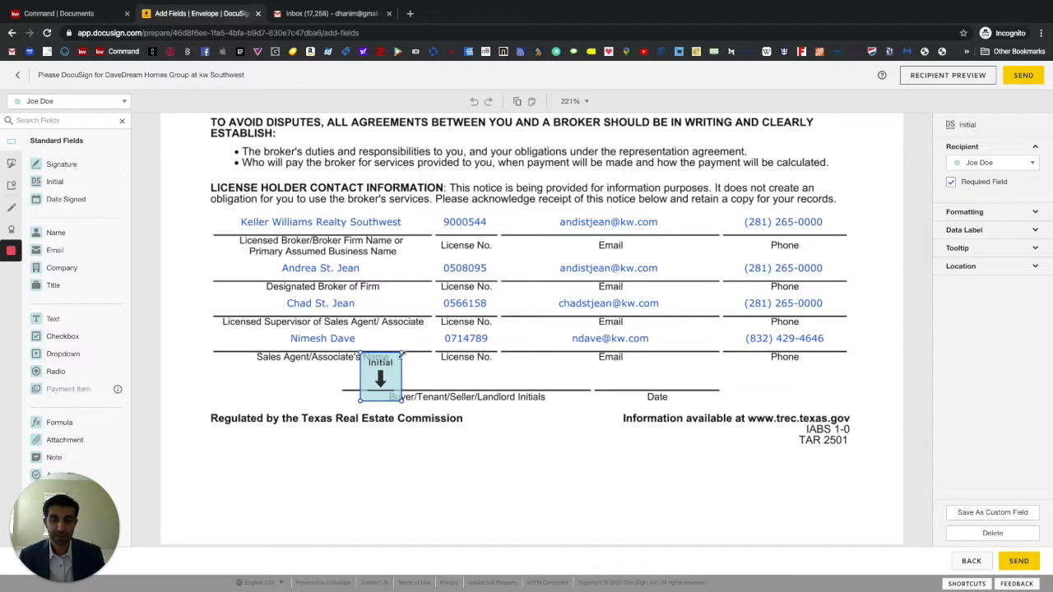
{"action": "left_click", "coordinate": [401, 354]}
{"action": "left_click_drag", "start_coordinate": [401, 354], "coordinate": [376, 380]}
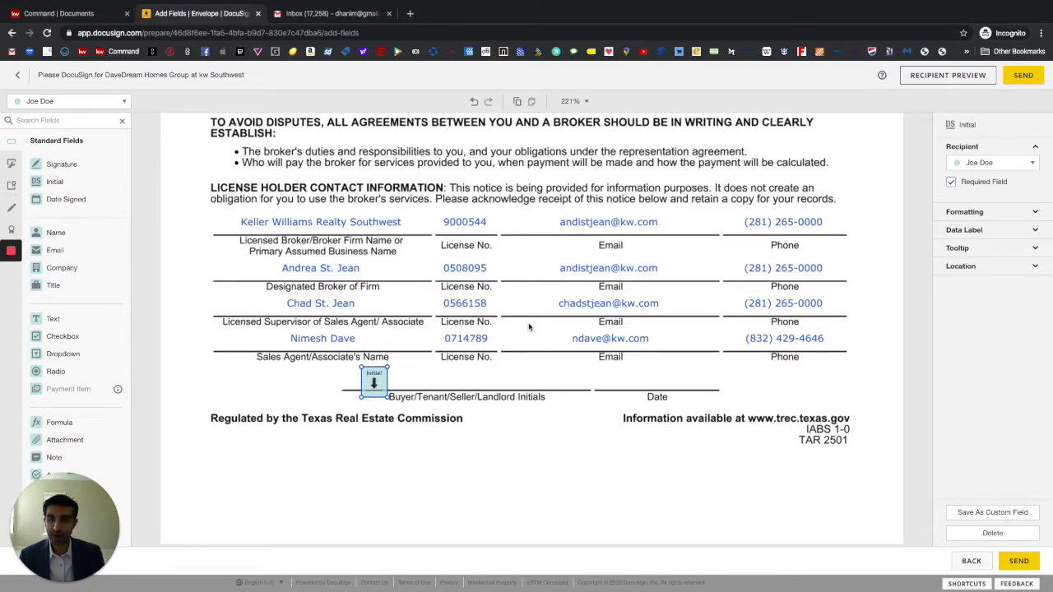
{"action": "left_click_drag", "start_coordinate": [73, 199], "coordinate": [595, 376]}
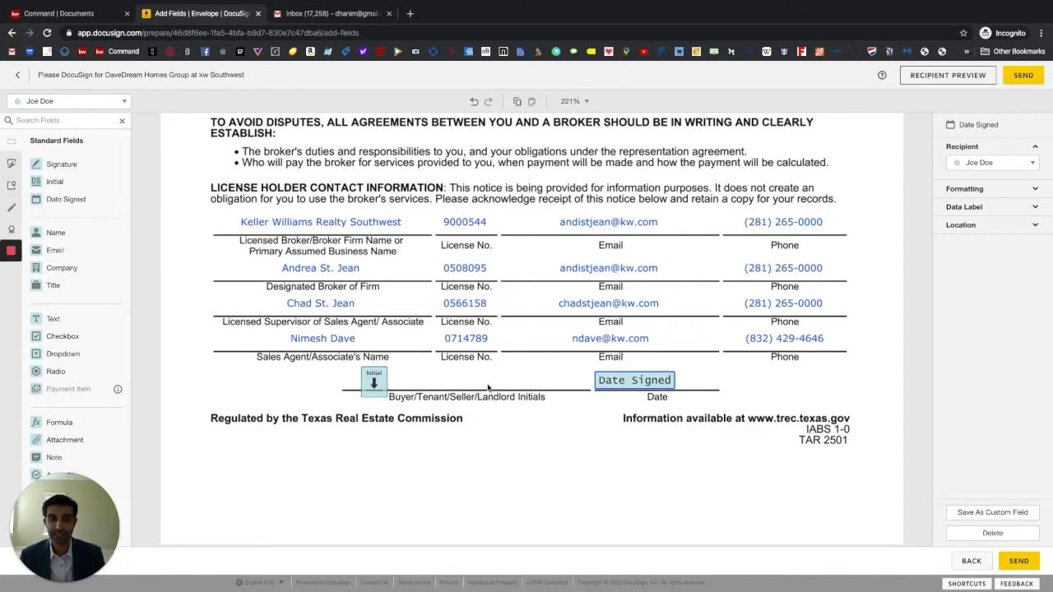
Shift the client's Date Signed field closer to the signature on the first Buyer line of the Covid-19 Addendum's second page
{"action": "scroll", "coordinate": [488, 386], "scroll_direction": "up", "scroll_amount": 1}
{"action": "scroll", "coordinate": [487, 385], "scroll_direction": "down", "scroll_amount": 10}
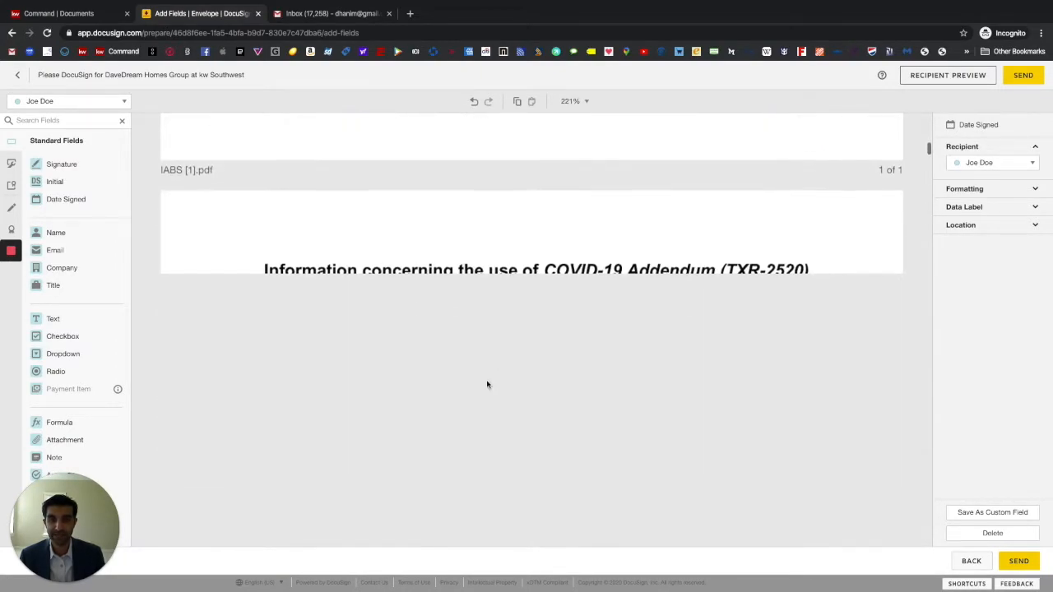
{"action": "scroll", "coordinate": [487, 385], "scroll_direction": "down", "scroll_amount": 1}
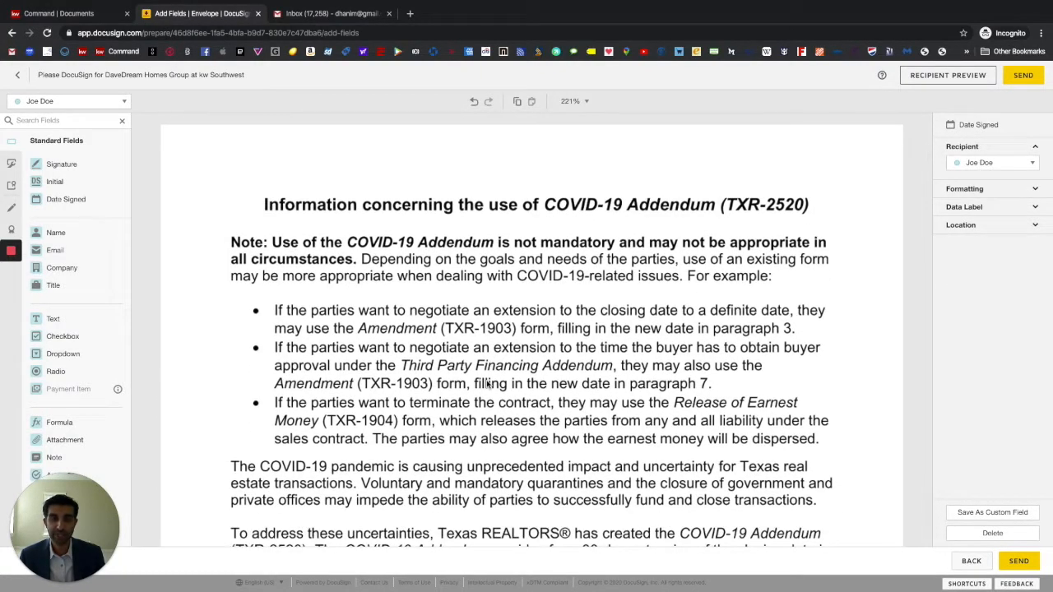
{"action": "scroll", "coordinate": [488, 385], "scroll_direction": "down", "scroll_amount": 10}
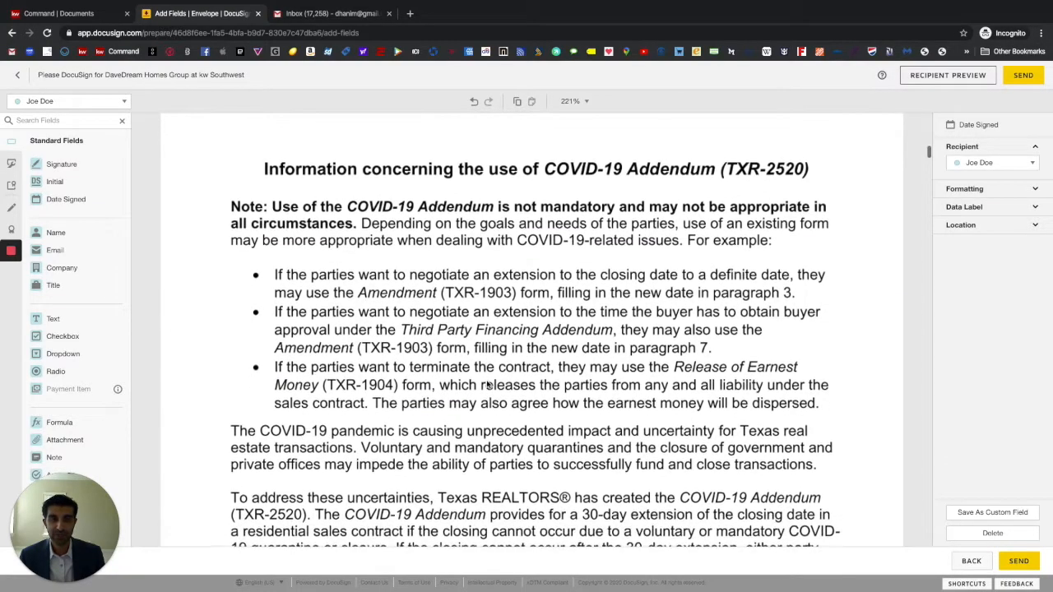
{"action": "scroll", "coordinate": [488, 385], "scroll_direction": "down", "scroll_amount": 11}
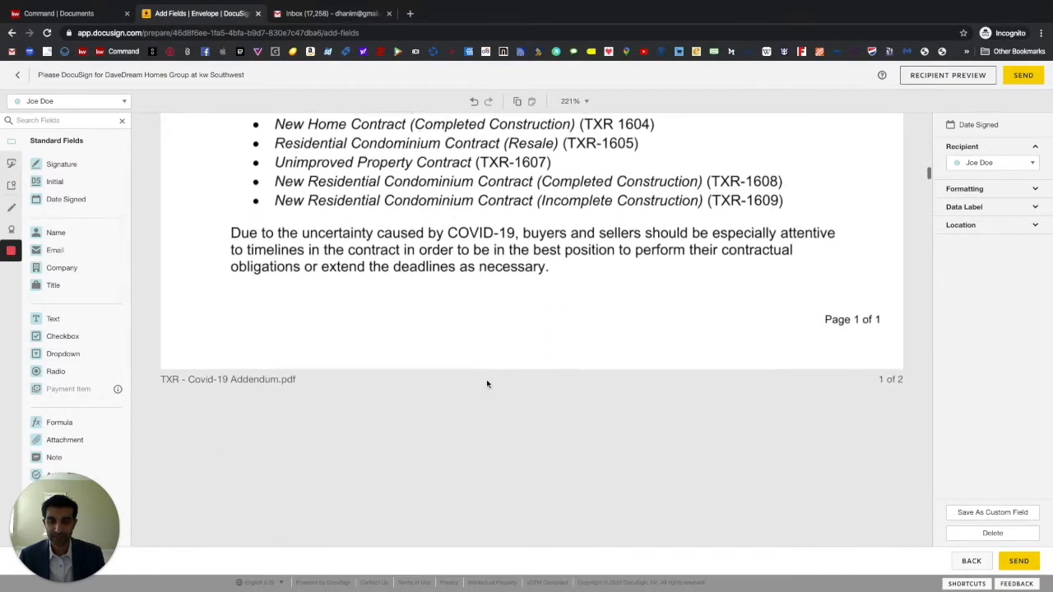
{"action": "scroll", "coordinate": [488, 384], "scroll_direction": "down", "scroll_amount": 5}
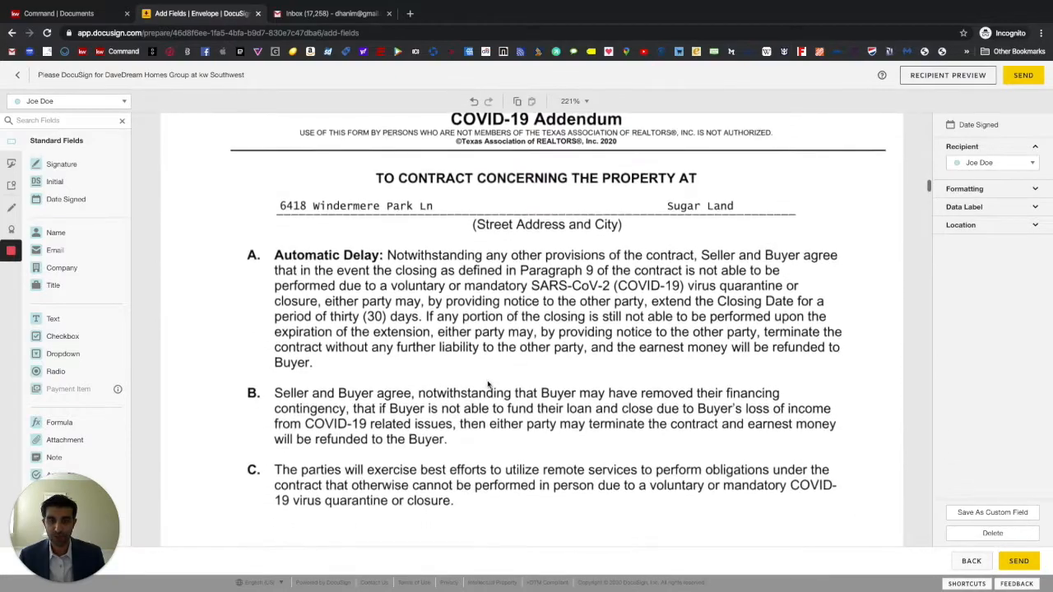
{"action": "scroll", "coordinate": [520, 397], "scroll_direction": "down", "scroll_amount": 10}
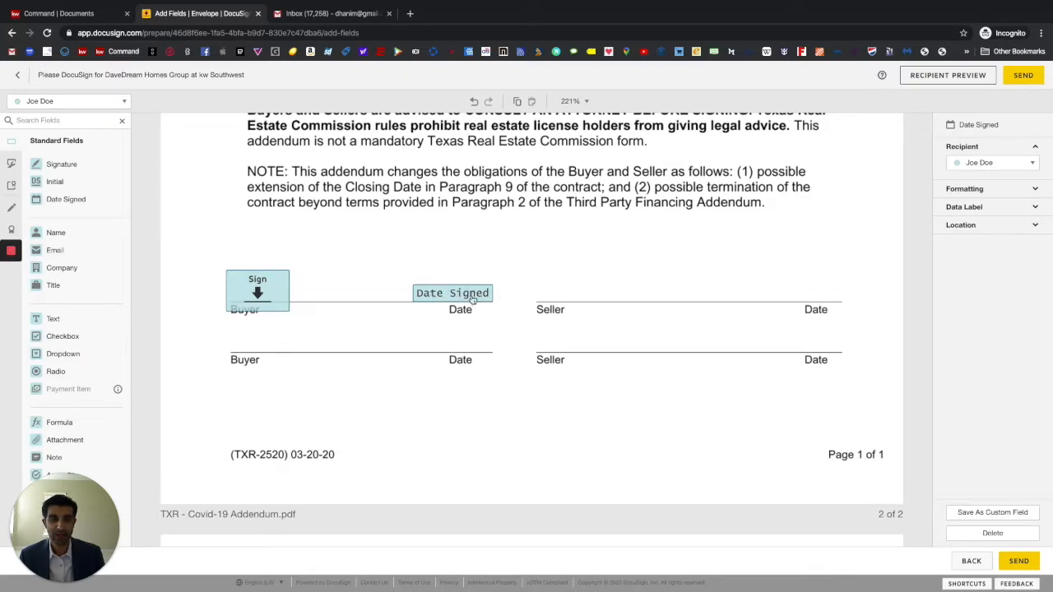
{"action": "left_click_drag", "start_coordinate": [469, 295], "coordinate": [434, 295]}
Move the agent's Sign and Date Signed fields onto the Broker's Associate's Signature line on page 5 of the General Information notice
{"action": "scroll", "coordinate": [500, 359], "scroll_direction": "down", "scroll_amount": 4}
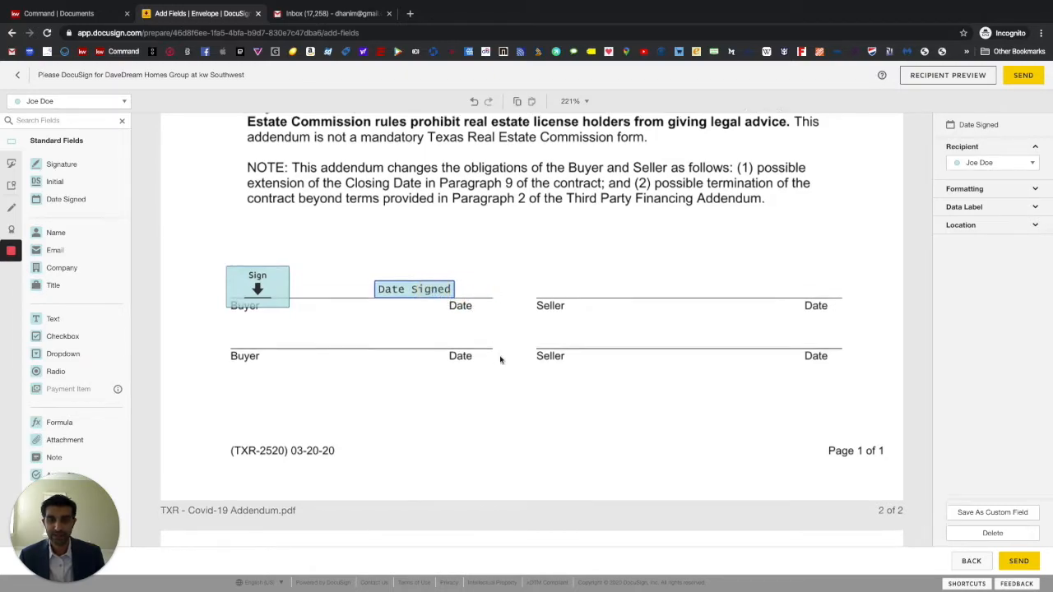
{"action": "scroll", "coordinate": [501, 357], "scroll_direction": "down", "scroll_amount": 3}
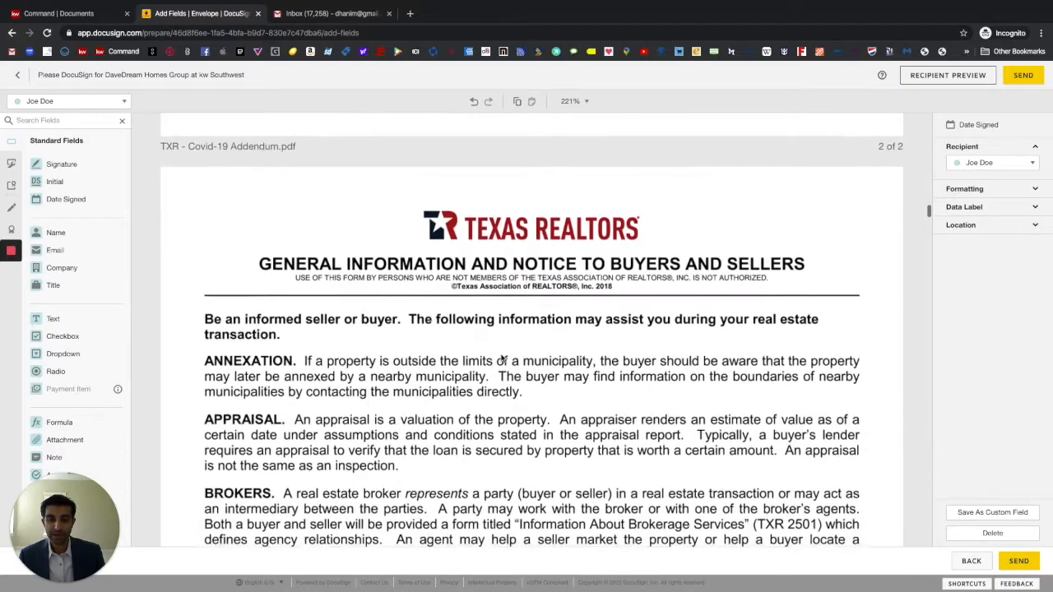
{"action": "scroll", "coordinate": [501, 359], "scroll_direction": "up", "scroll_amount": 1}
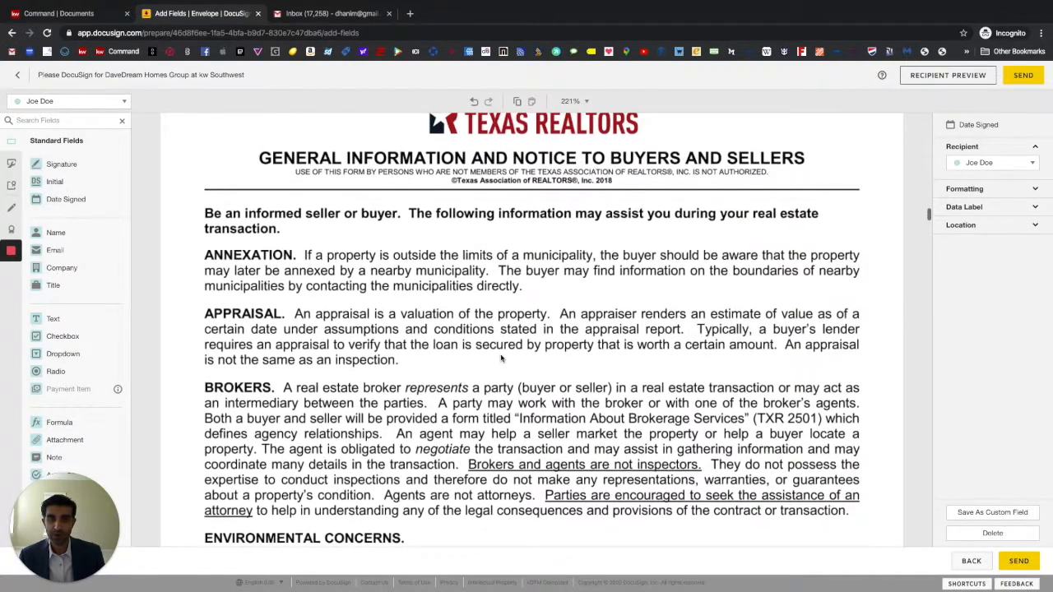
{"action": "scroll", "coordinate": [502, 358], "scroll_direction": "down", "scroll_amount": 8}
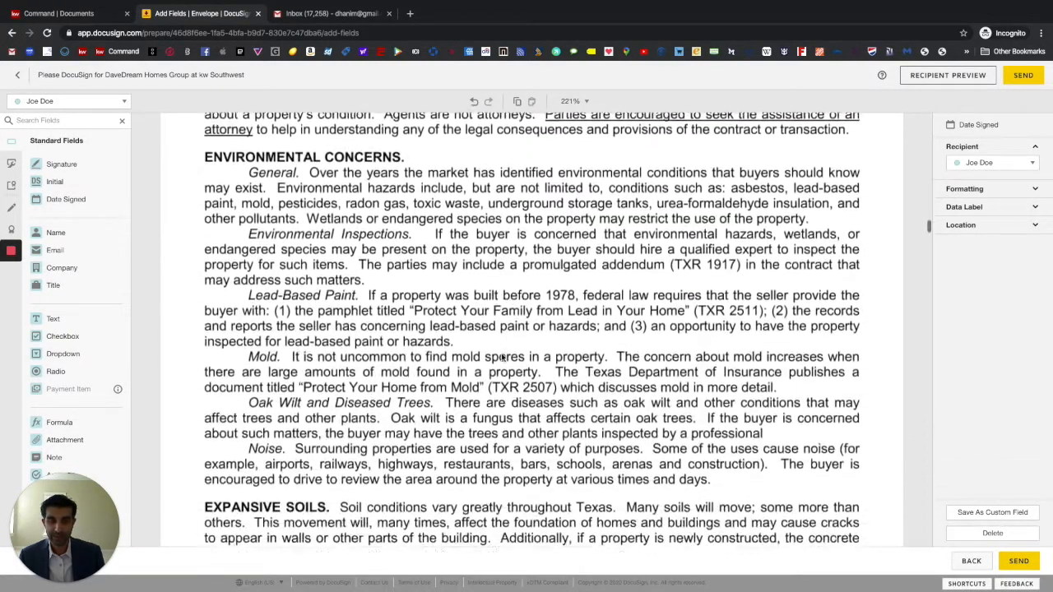
{"action": "scroll", "coordinate": [502, 357], "scroll_direction": "down", "scroll_amount": 12}
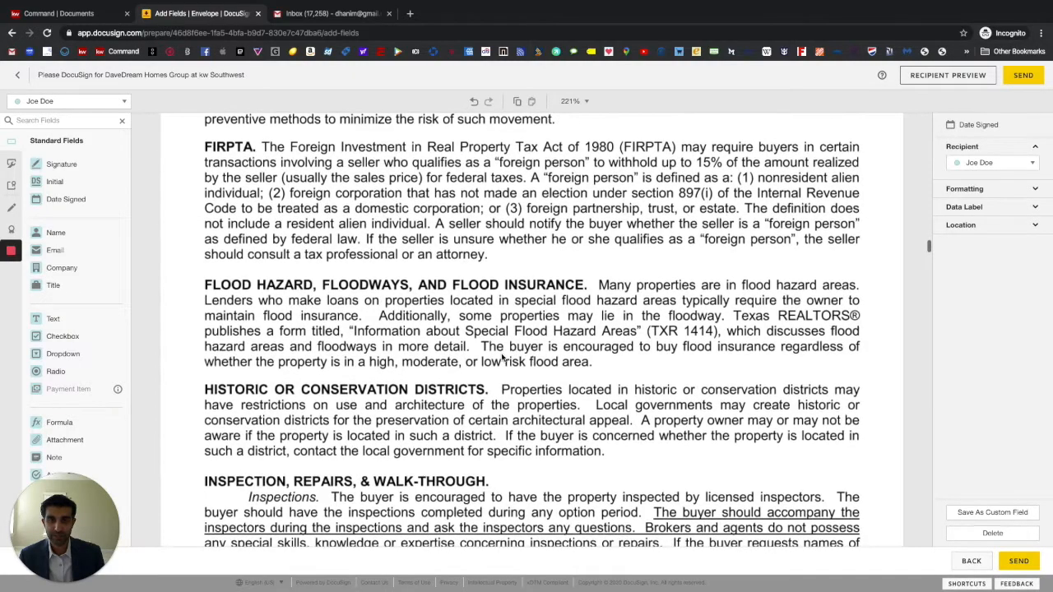
{"action": "scroll", "coordinate": [502, 357], "scroll_direction": "down", "scroll_amount": 8}
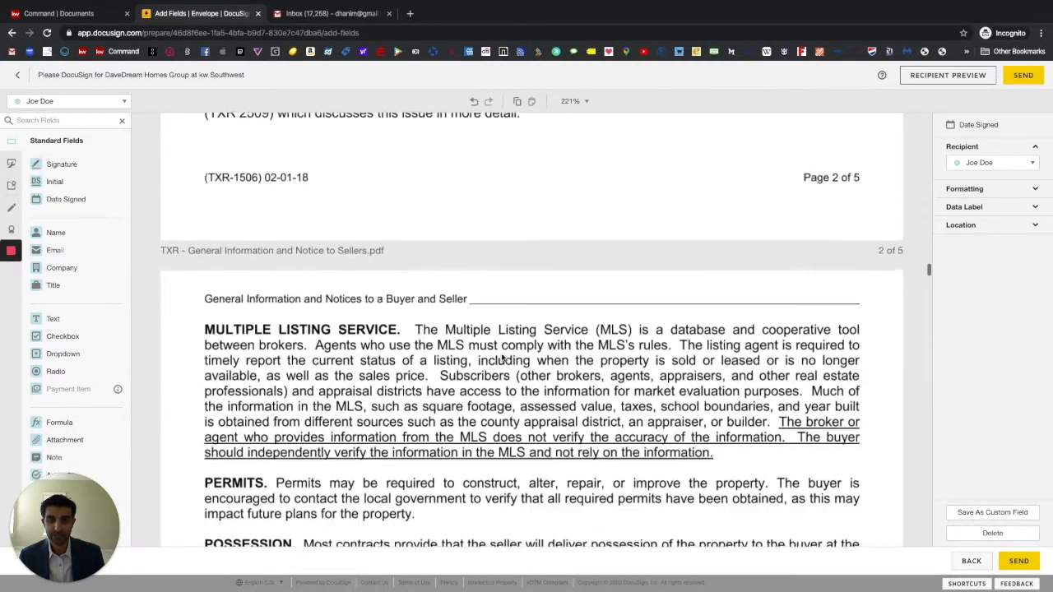
{"action": "scroll", "coordinate": [502, 357], "scroll_direction": "down", "scroll_amount": 12}
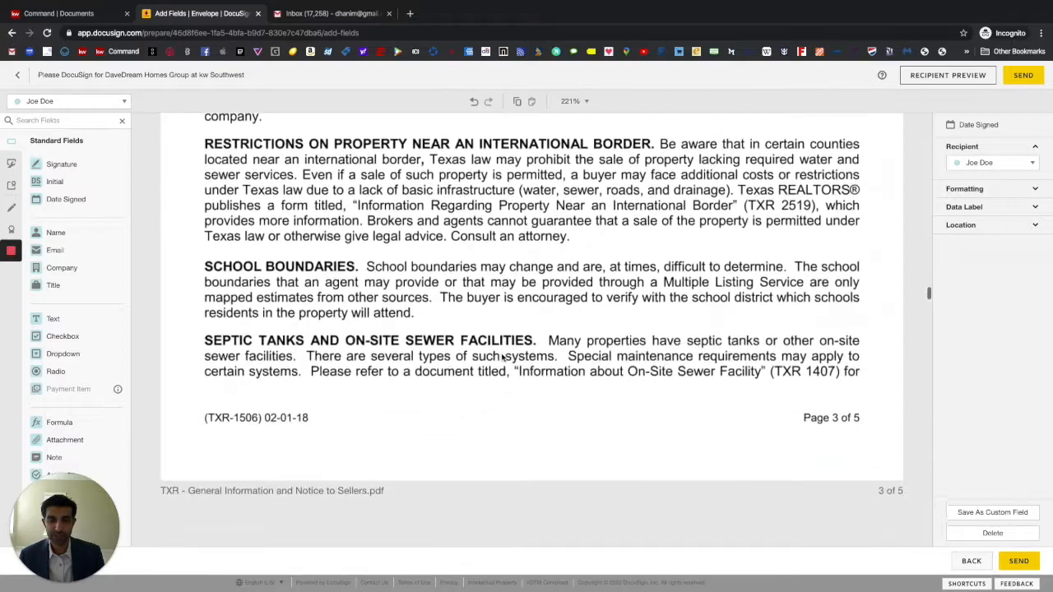
{"action": "scroll", "coordinate": [502, 357], "scroll_direction": "down", "scroll_amount": 10}
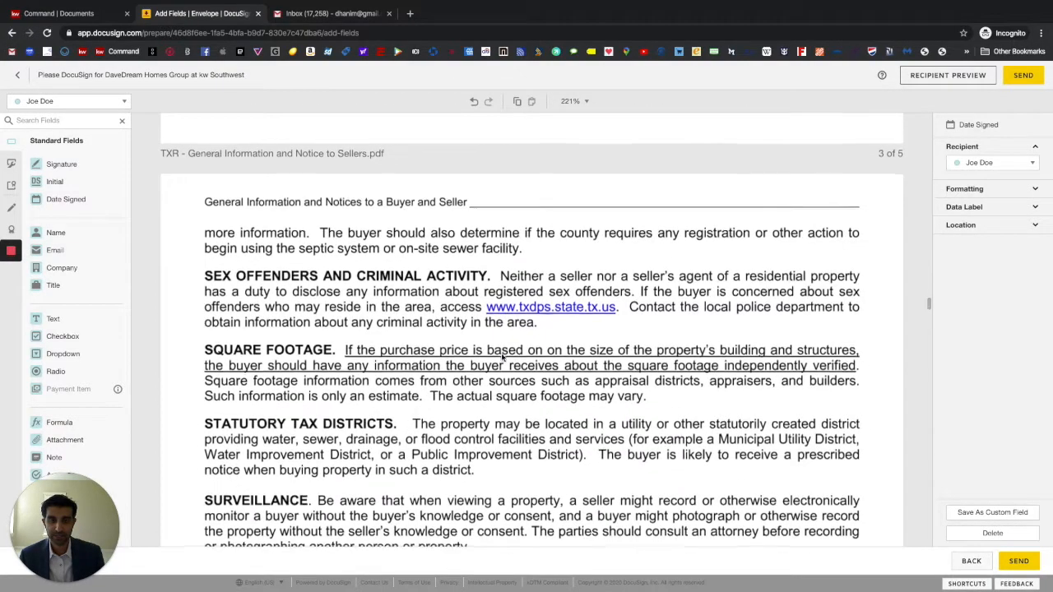
{"action": "scroll", "coordinate": [502, 357], "scroll_direction": "down", "scroll_amount": 12}
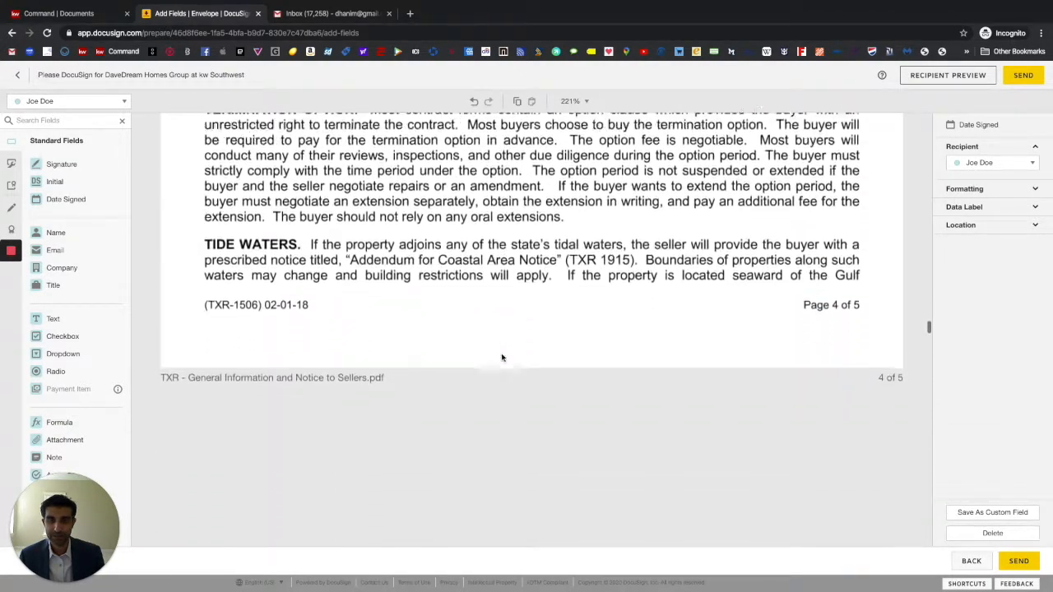
{"action": "scroll", "coordinate": [502, 357], "scroll_direction": "down", "scroll_amount": 12}
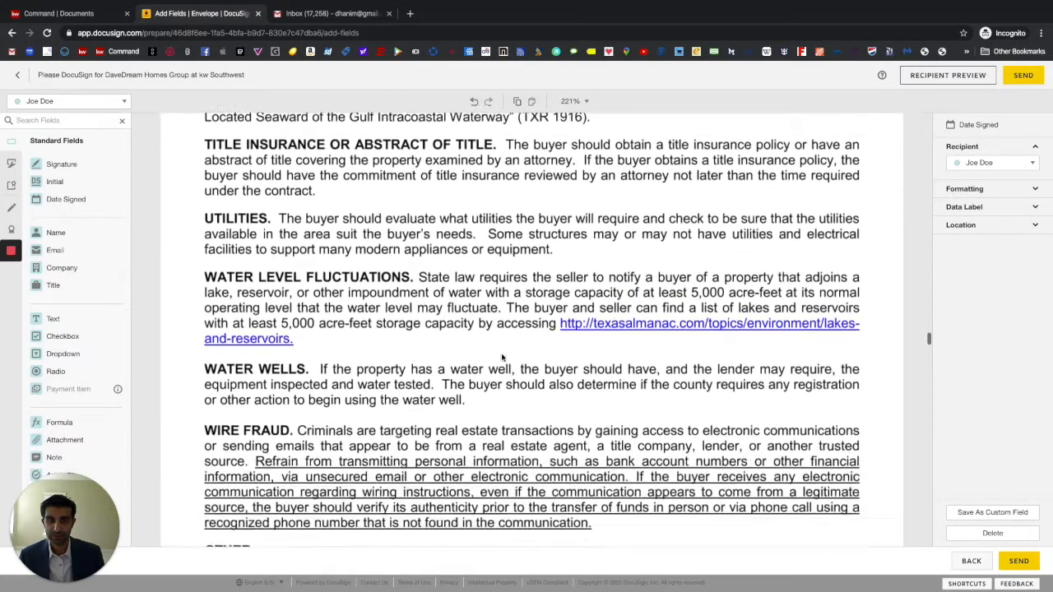
{"action": "scroll", "coordinate": [502, 357], "scroll_direction": "down", "scroll_amount": 6}
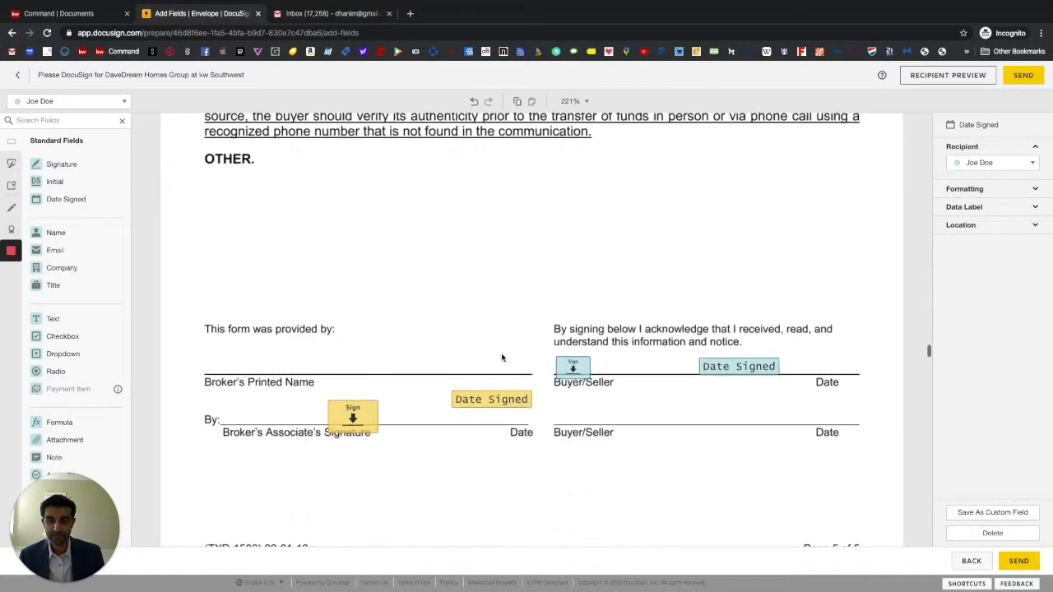
{"action": "scroll", "coordinate": [502, 357], "scroll_direction": "down", "scroll_amount": 1}
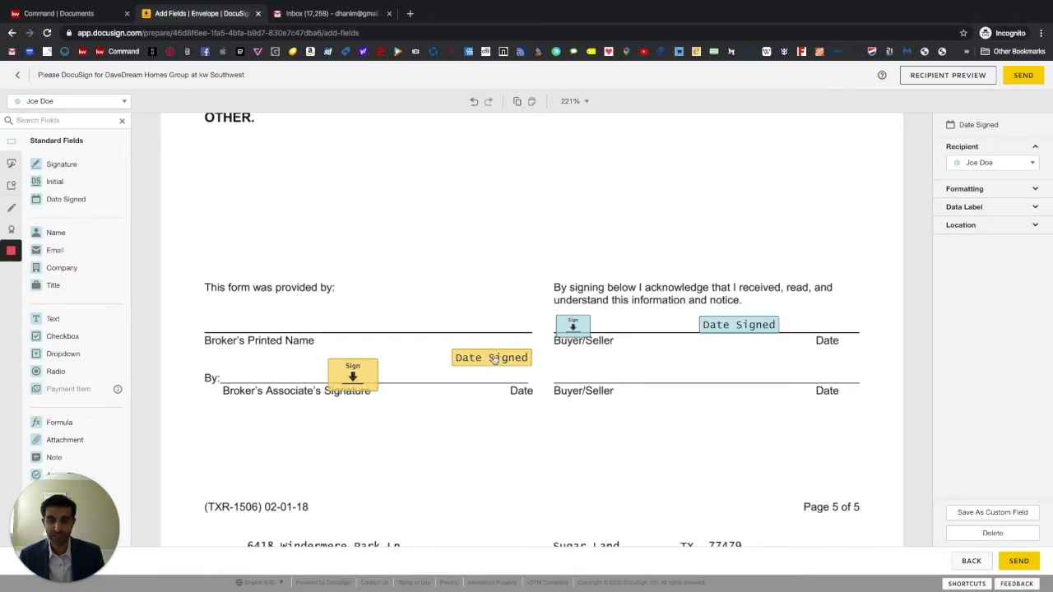
{"action": "left_click_drag", "start_coordinate": [371, 377], "coordinate": [273, 370]}
{"action": "left_click_drag", "start_coordinate": [492, 360], "coordinate": [418, 375]}
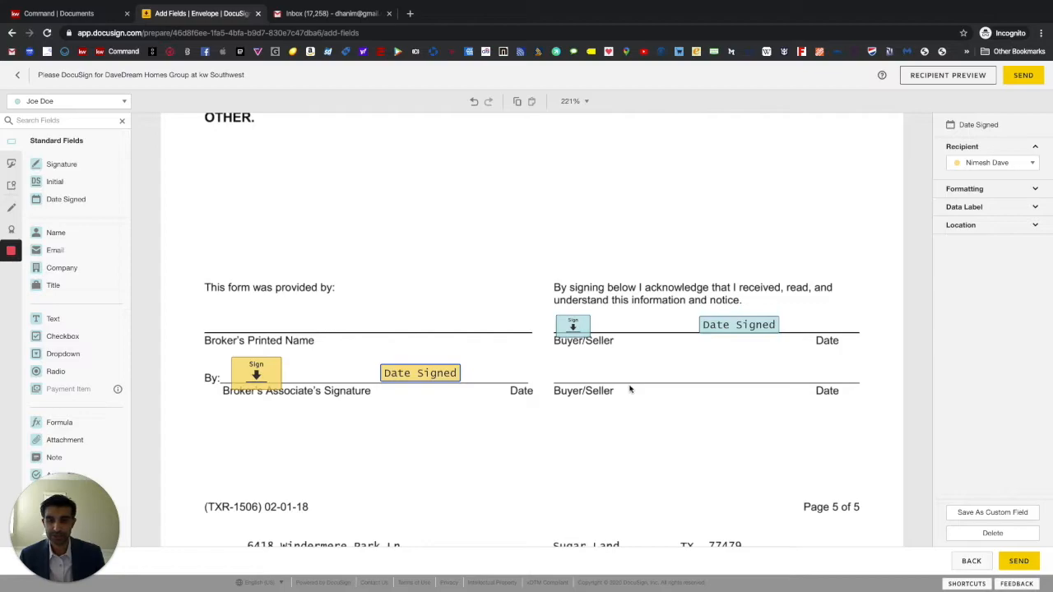
Add a text field for the agent reading "Keller Williams Southwest Realty" at the Broker's Printed Name line on page 5 of the General Information notice
{"action": "scroll", "coordinate": [630, 390], "scroll_direction": "down", "scroll_amount": 5}
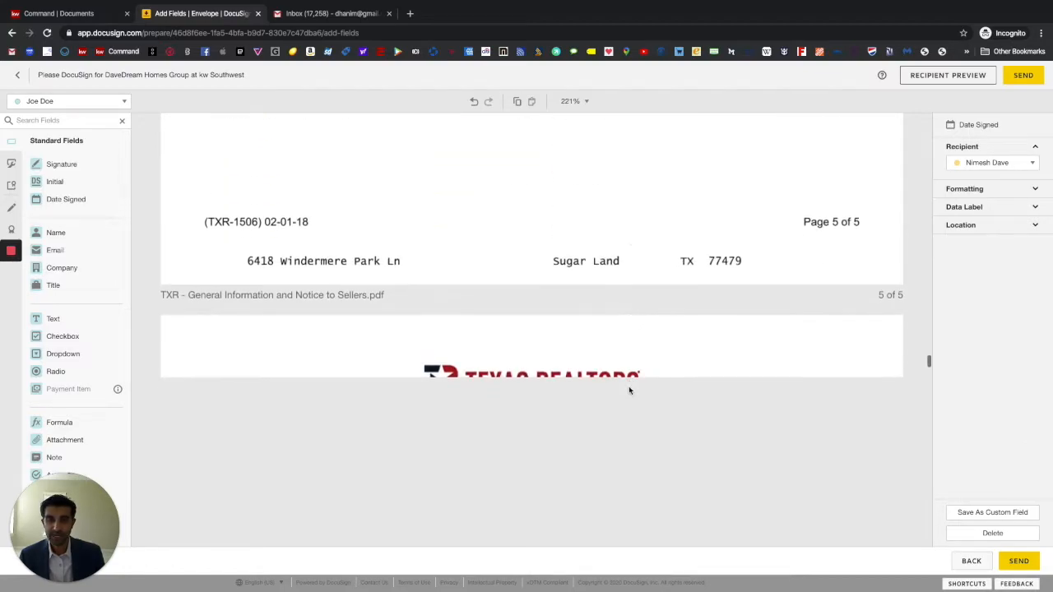
{"action": "scroll", "coordinate": [629, 391], "scroll_direction": "down", "scroll_amount": 2}
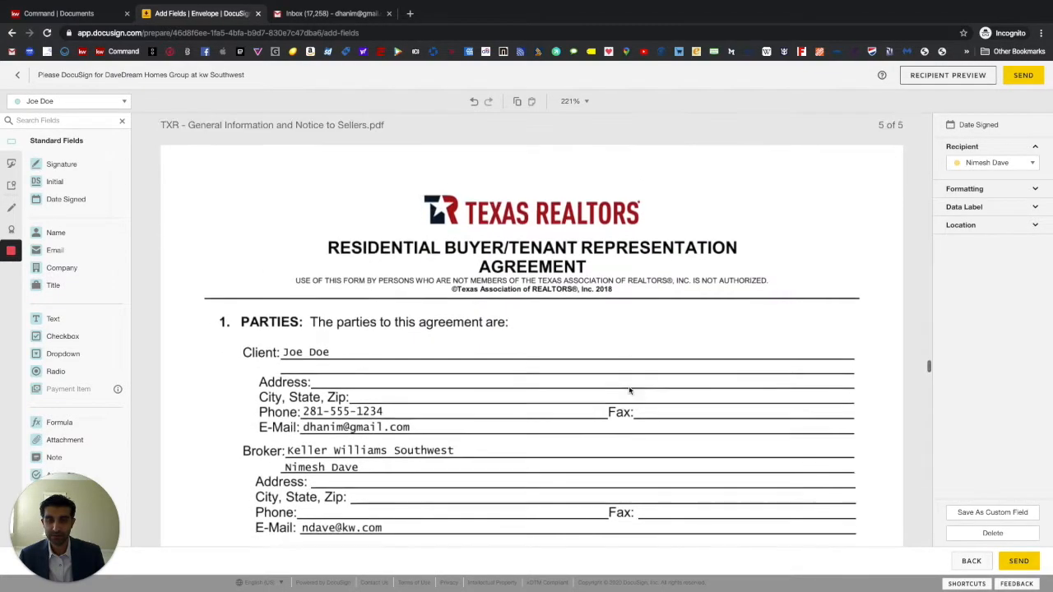
{"action": "scroll", "coordinate": [630, 390], "scroll_direction": "up", "scroll_amount": 3}
{"action": "scroll", "coordinate": [630, 390], "scroll_direction": "up", "scroll_amount": 3}
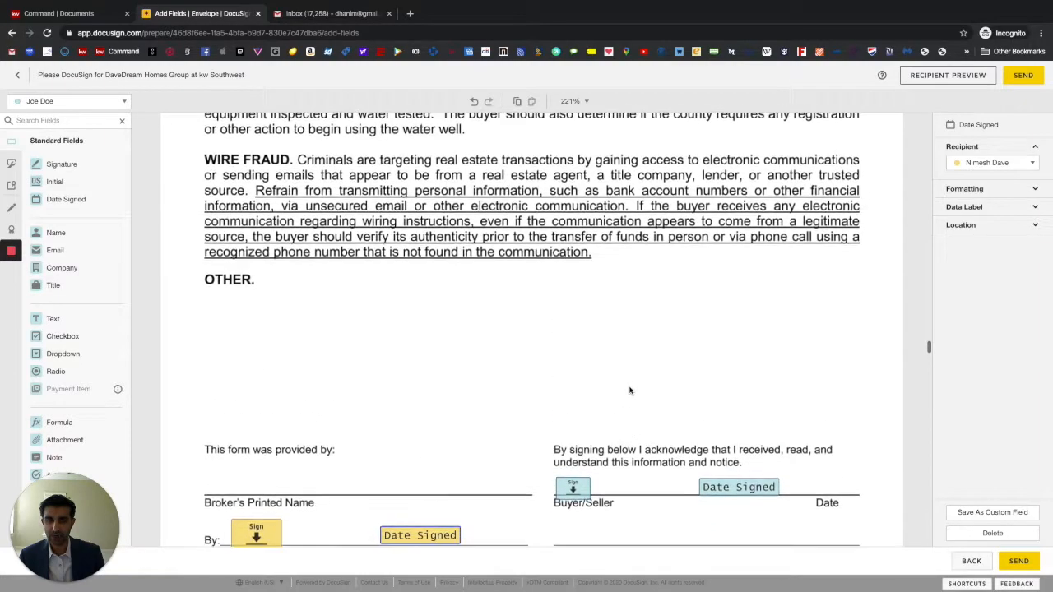
{"action": "scroll", "coordinate": [631, 390], "scroll_direction": "down", "scroll_amount": 1}
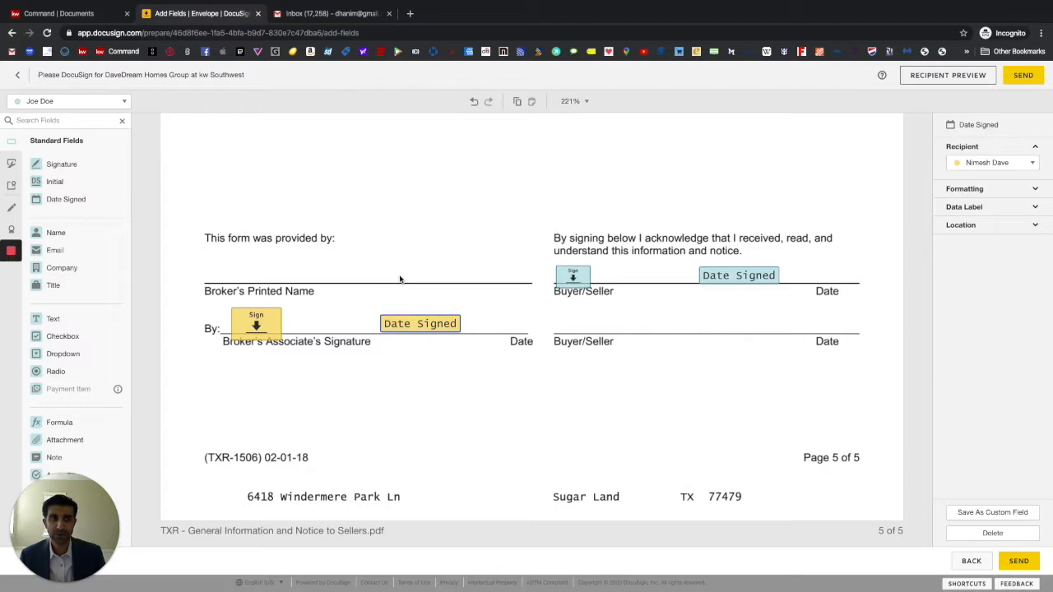
{"action": "left_click", "coordinate": [95, 102]}
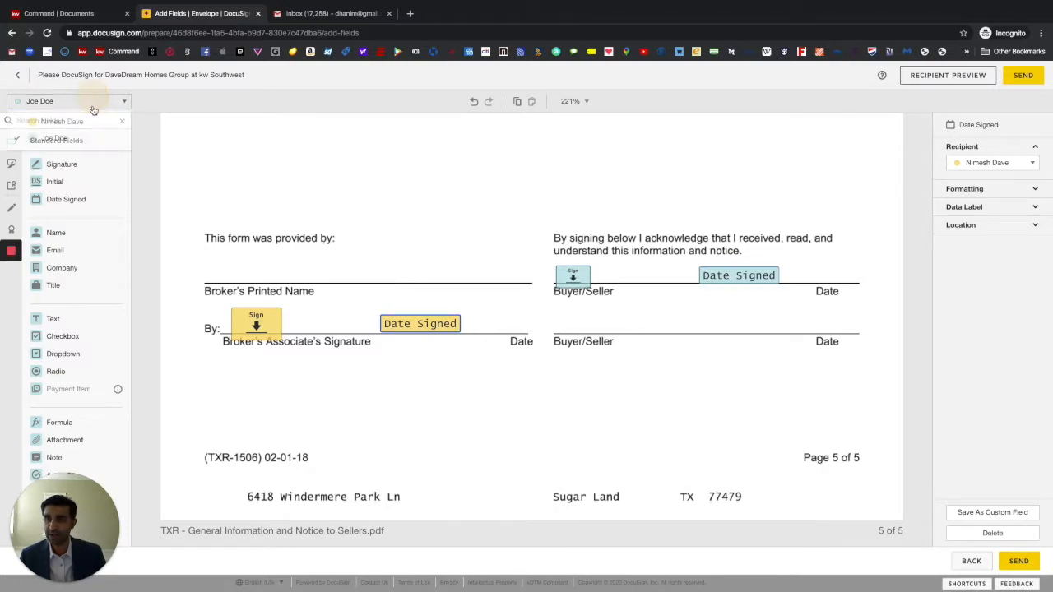
{"action": "left_click", "coordinate": [77, 121]}
{"action": "scroll", "coordinate": [151, 233], "scroll_direction": "down", "scroll_amount": 1}
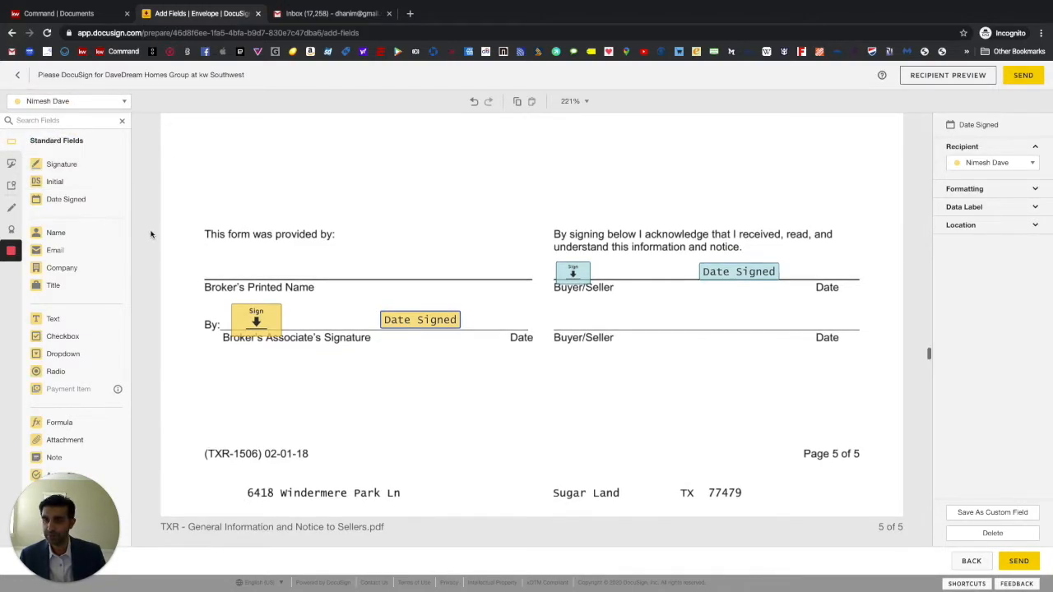
{"action": "left_click_drag", "start_coordinate": [52, 320], "coordinate": [239, 265]}
{"action": "left_click", "coordinate": [241, 265]}
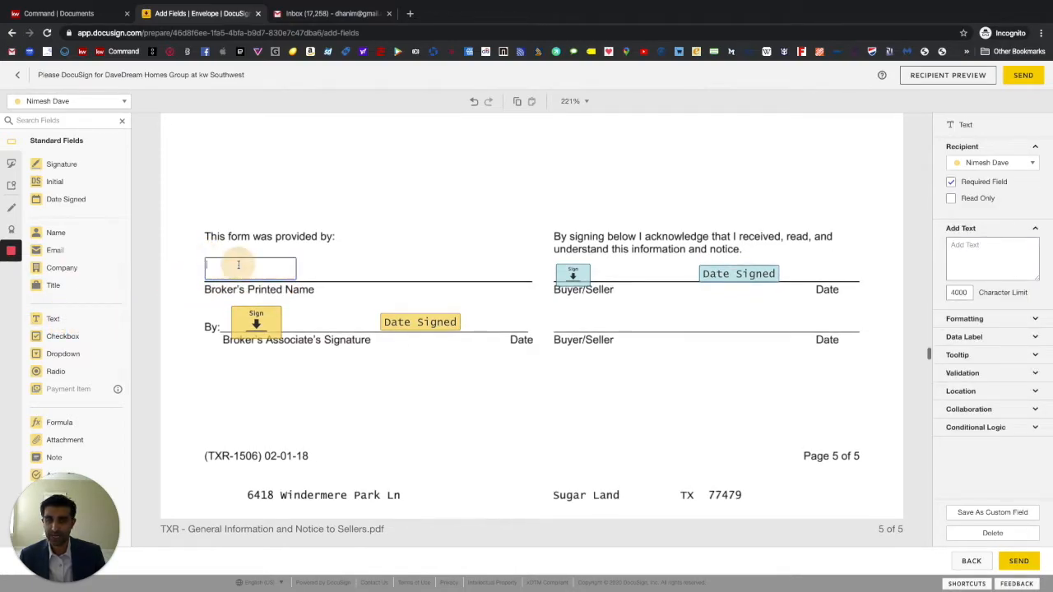
{"action": "type", "text": "Keller Williams"}
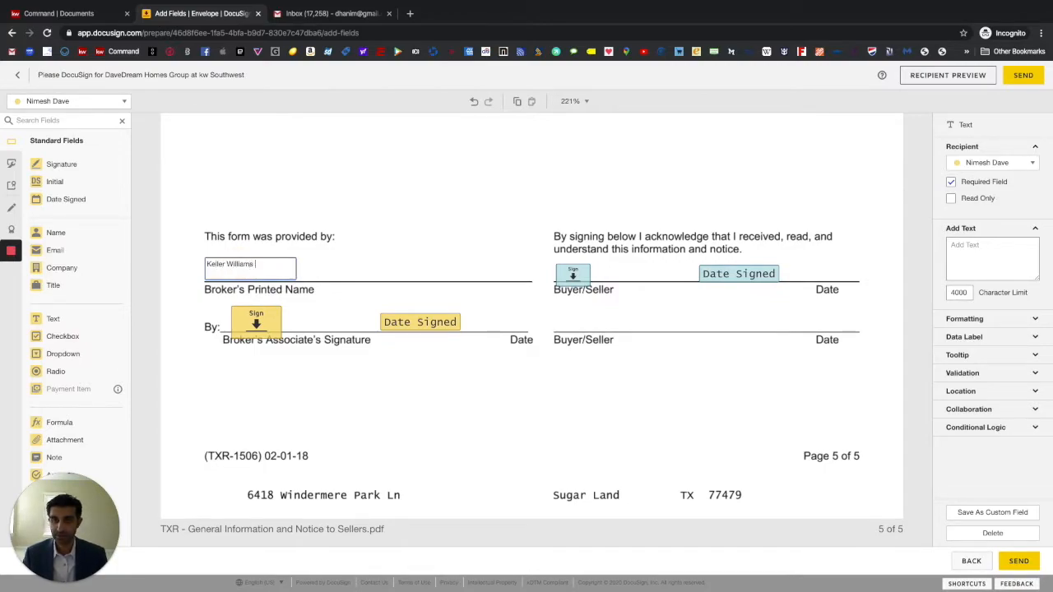
{"action": "type", "text": " Southwes"}
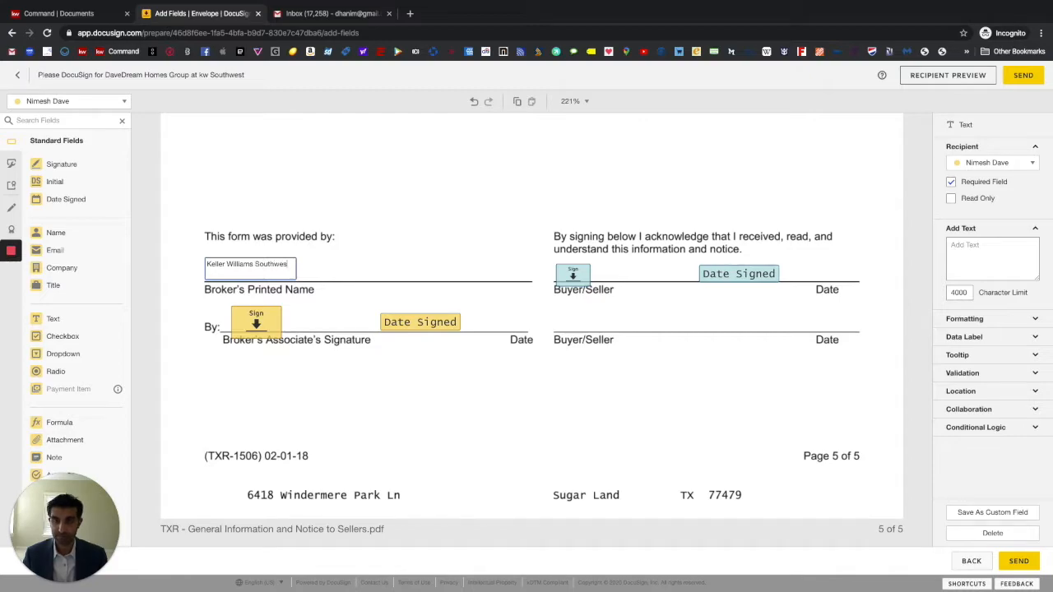
{"action": "type", "text": "t Rea"}
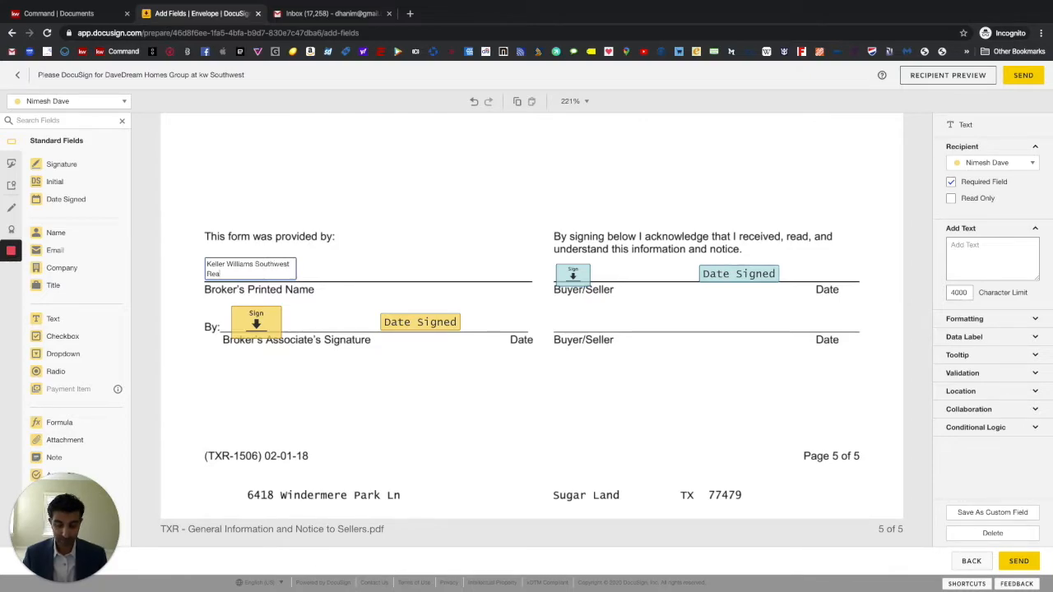
{"action": "type", "text": "lty"}
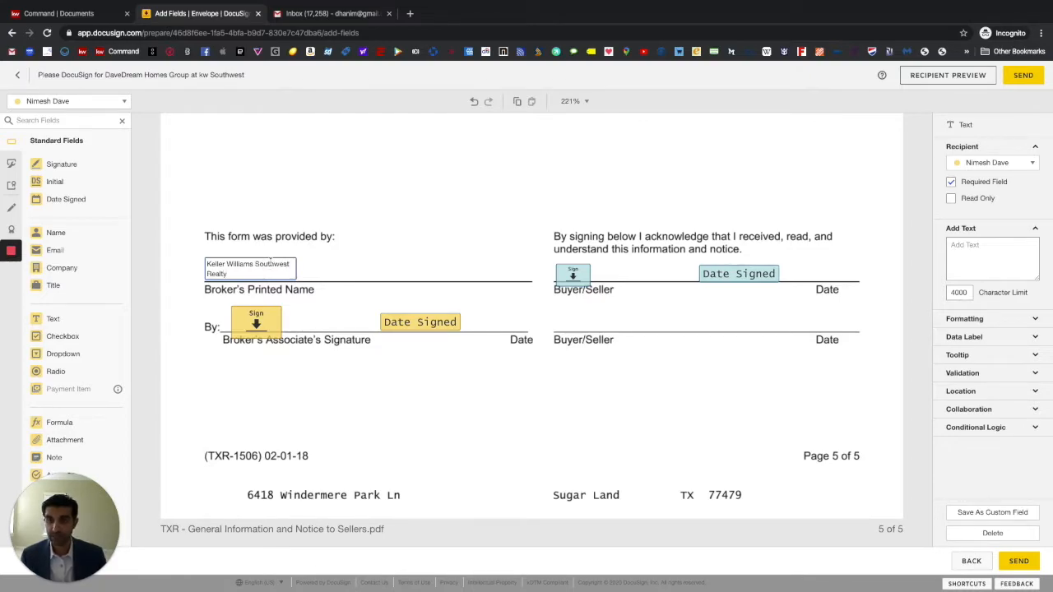
{"action": "left_click", "coordinate": [336, 262]}
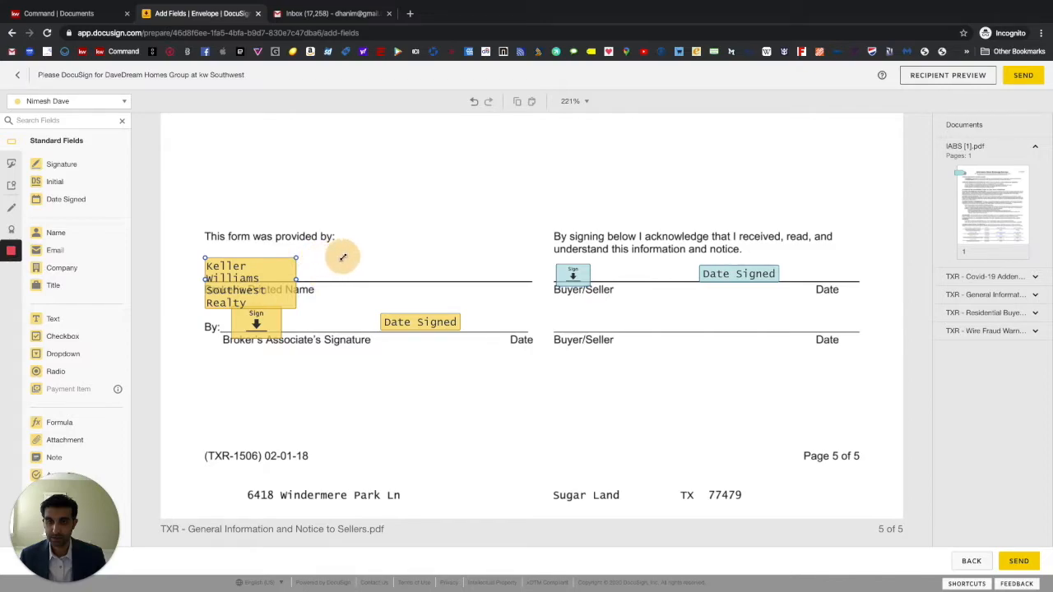
Widen the broker name text field so it fits on one line and set it on the Broker's Printed Name line
{"action": "left_click_drag", "start_coordinate": [269, 272], "coordinate": [268, 245]}
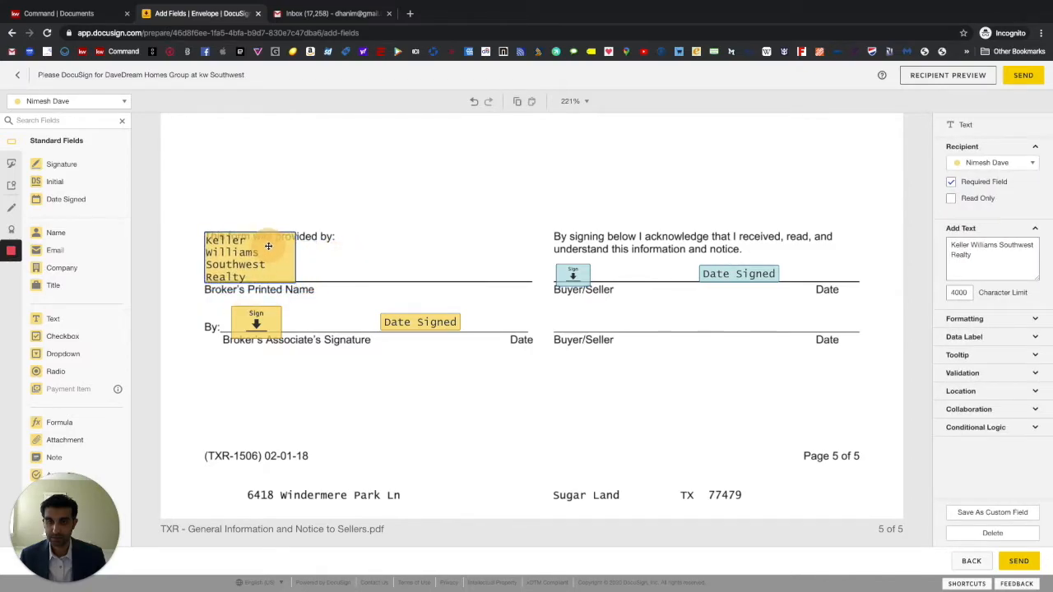
{"action": "left_click_drag", "start_coordinate": [294, 280], "coordinate": [426, 249]}
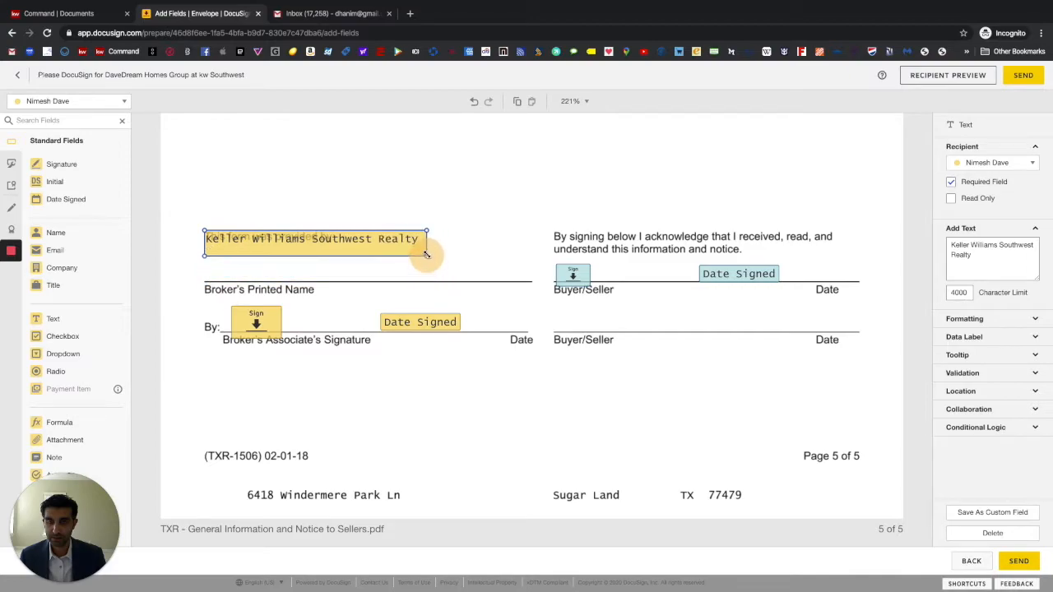
{"action": "left_click_drag", "start_coordinate": [335, 242], "coordinate": [333, 273]}
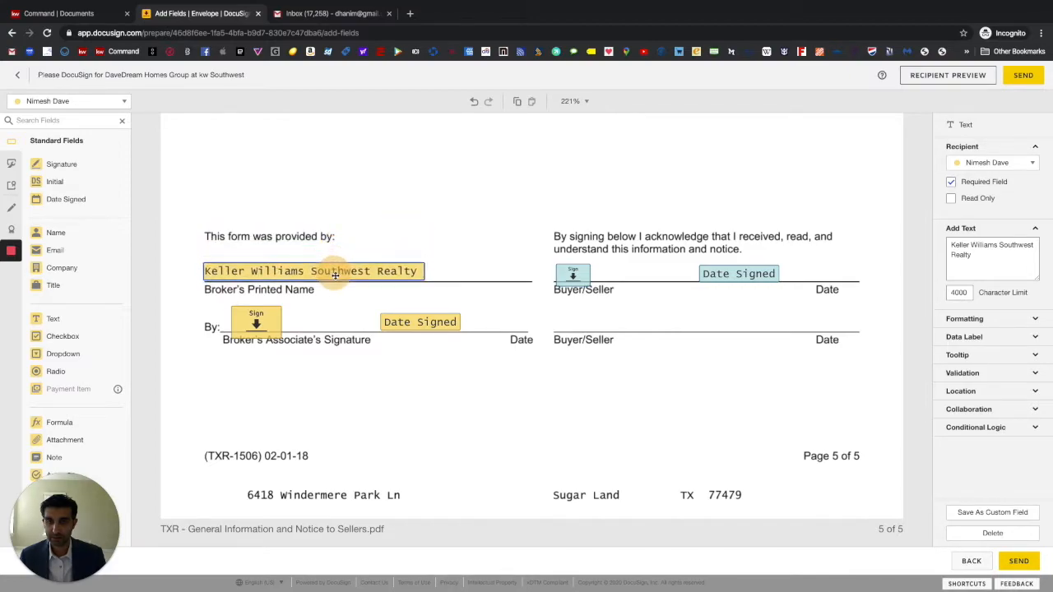
{"action": "left_click", "coordinate": [490, 393]}
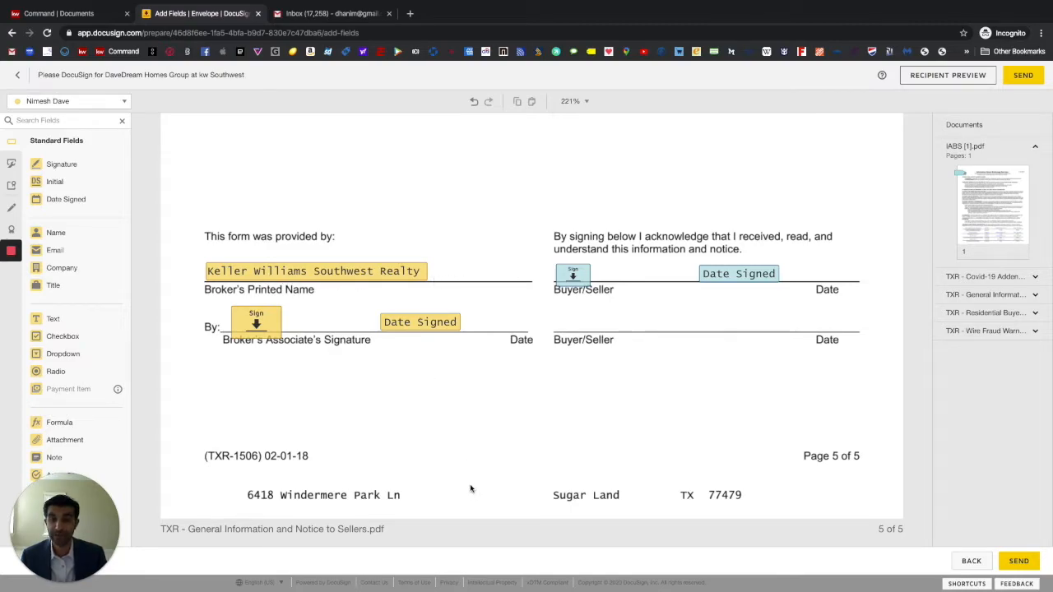
Check the agent's and client's Initial fields at the foot of pages 1 to 4 of the Residential Buyer/Tenant Representation Agreement
{"action": "scroll", "coordinate": [476, 450], "scroll_direction": "down", "scroll_amount": 1}
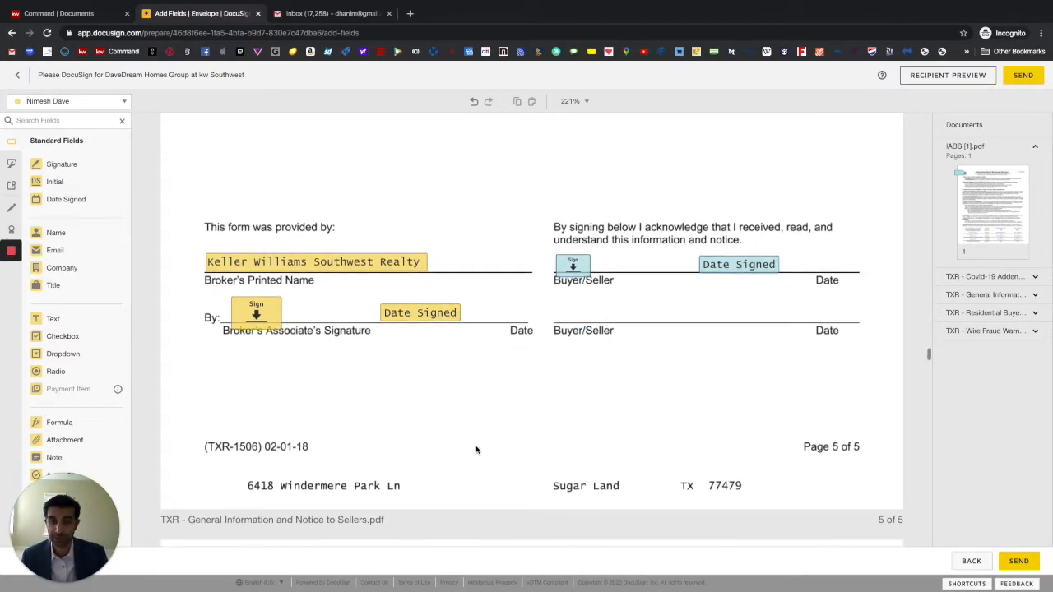
{"action": "scroll", "coordinate": [453, 412], "scroll_direction": "down", "scroll_amount": 5}
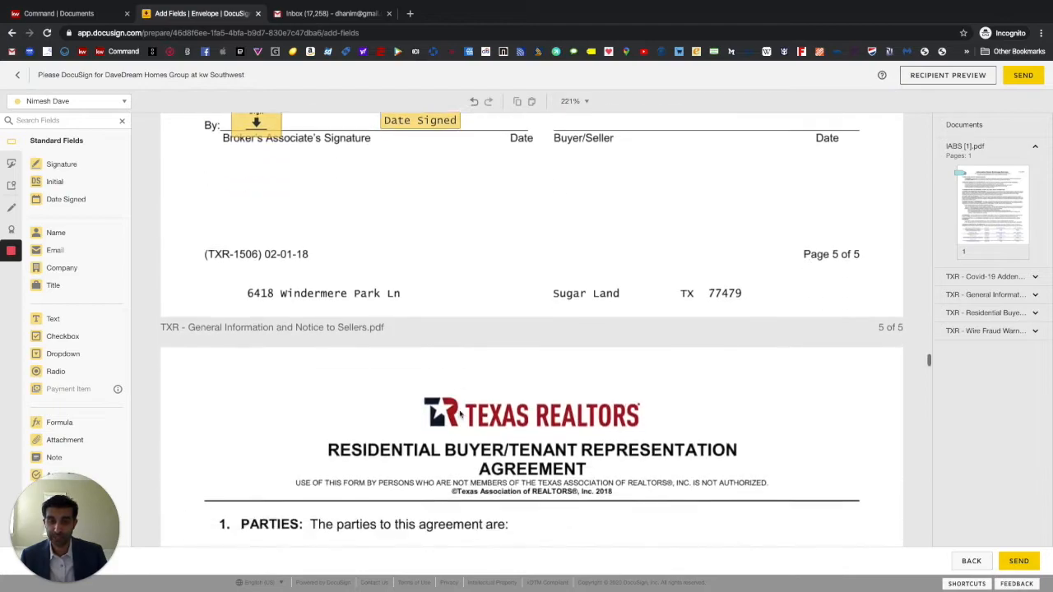
{"action": "scroll", "coordinate": [461, 414], "scroll_direction": "down", "scroll_amount": 3}
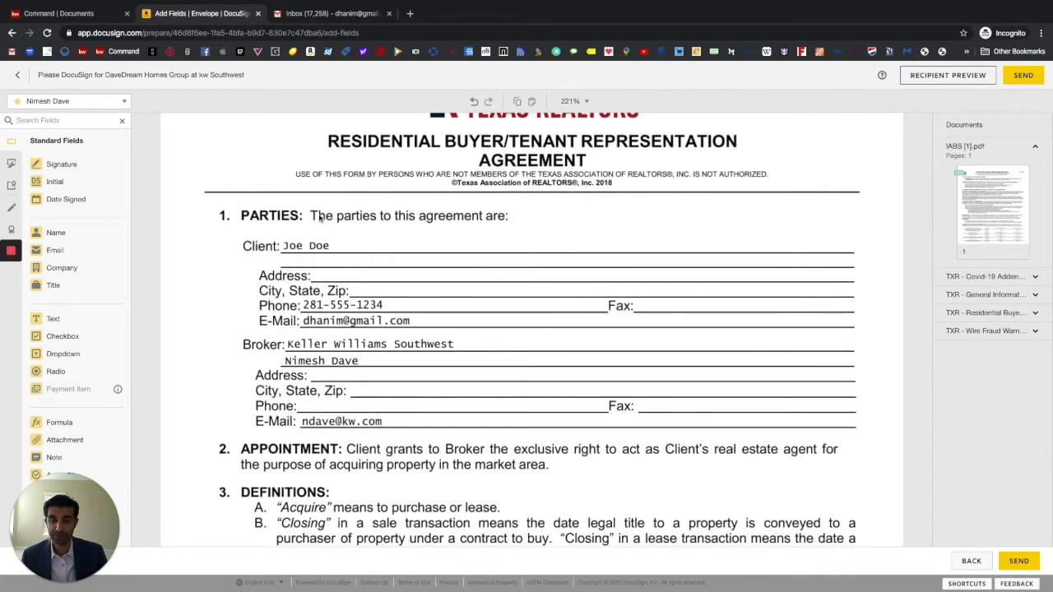
{"action": "scroll", "coordinate": [446, 352], "scroll_direction": "down", "scroll_amount": 5}
{"action": "scroll", "coordinate": [446, 352], "scroll_direction": "down", "scroll_amount": 3}
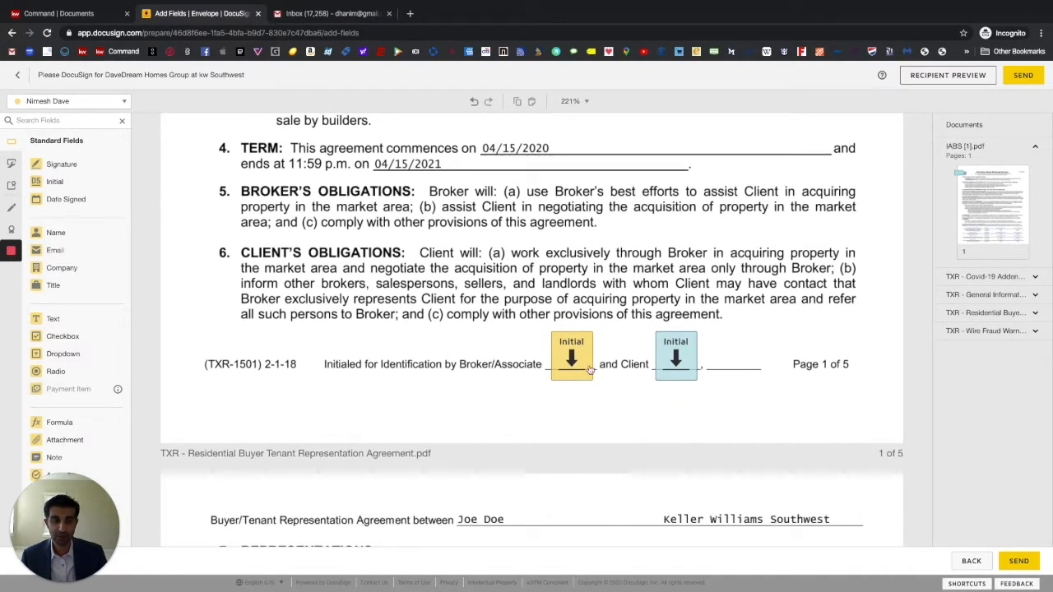
{"action": "scroll", "coordinate": [358, 381], "scroll_direction": "down", "scroll_amount": 3}
{"action": "scroll", "coordinate": [358, 381], "scroll_direction": "down", "scroll_amount": 8}
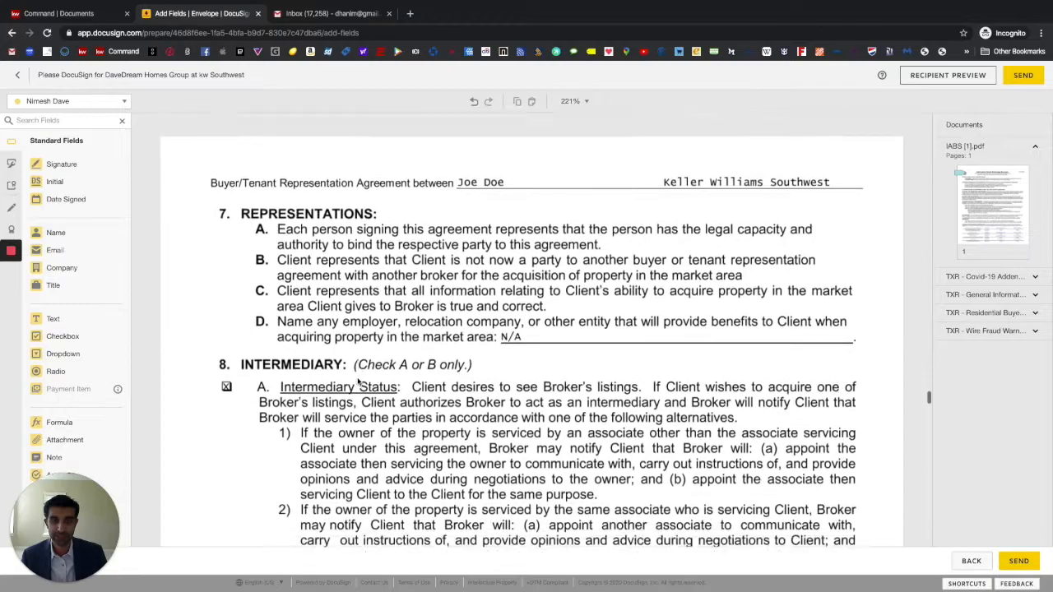
{"action": "scroll", "coordinate": [358, 383], "scroll_direction": "down", "scroll_amount": 3}
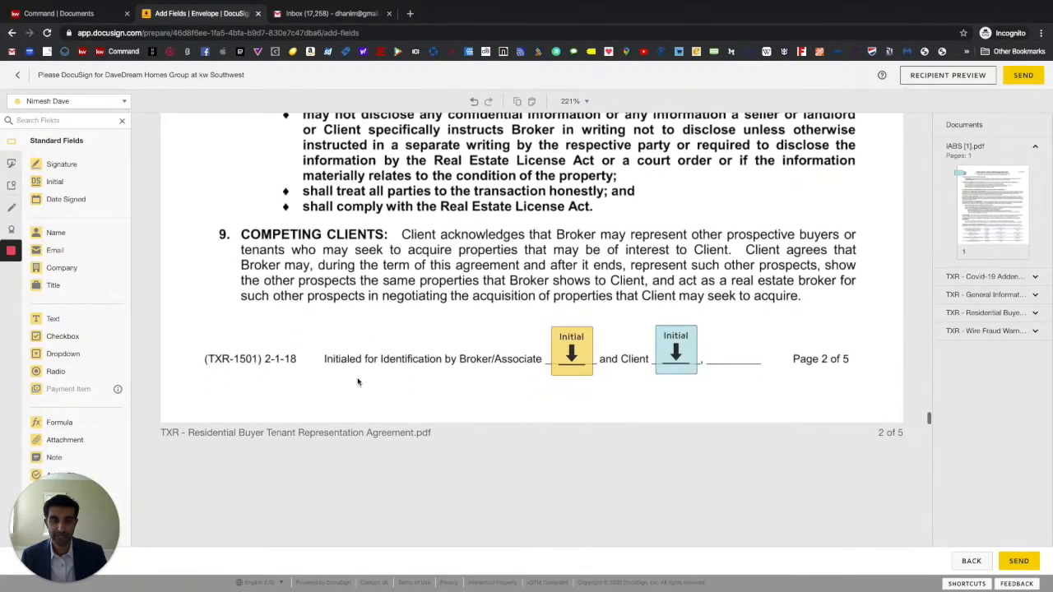
{"action": "scroll", "coordinate": [661, 362], "scroll_direction": "down", "scroll_amount": 14}
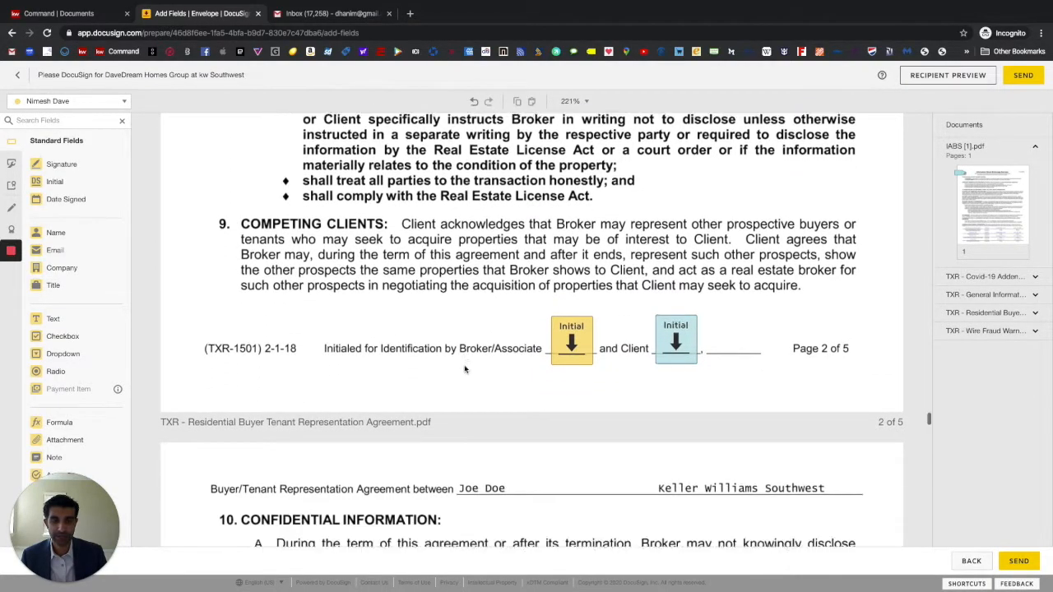
{"action": "scroll", "coordinate": [465, 371], "scroll_direction": "down", "scroll_amount": 1}
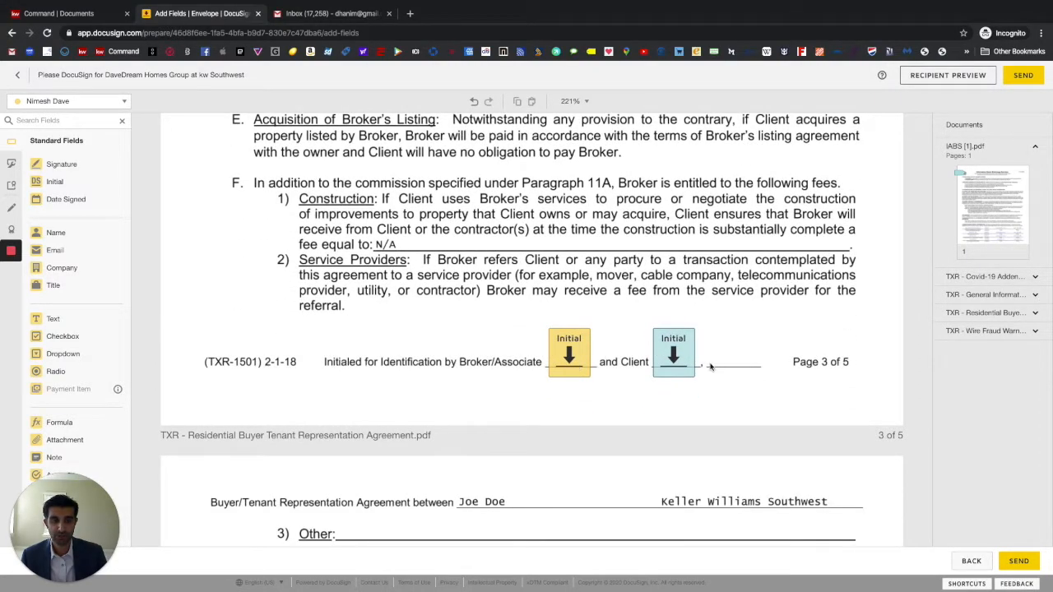
{"action": "scroll", "coordinate": [472, 419], "scroll_direction": "down", "scroll_amount": 12}
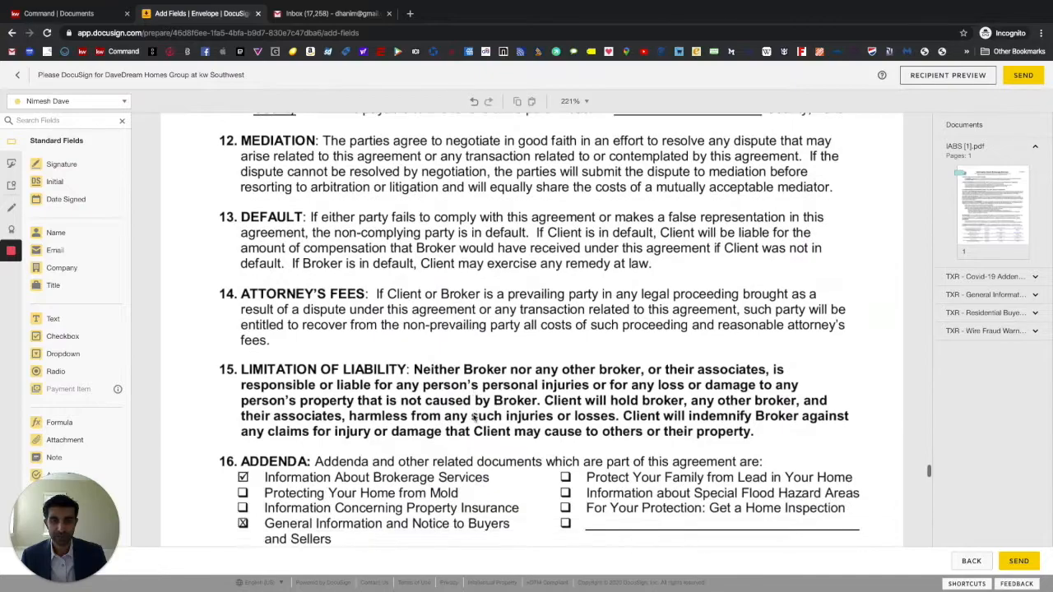
{"action": "scroll", "coordinate": [474, 419], "scroll_direction": "down", "scroll_amount": 5}
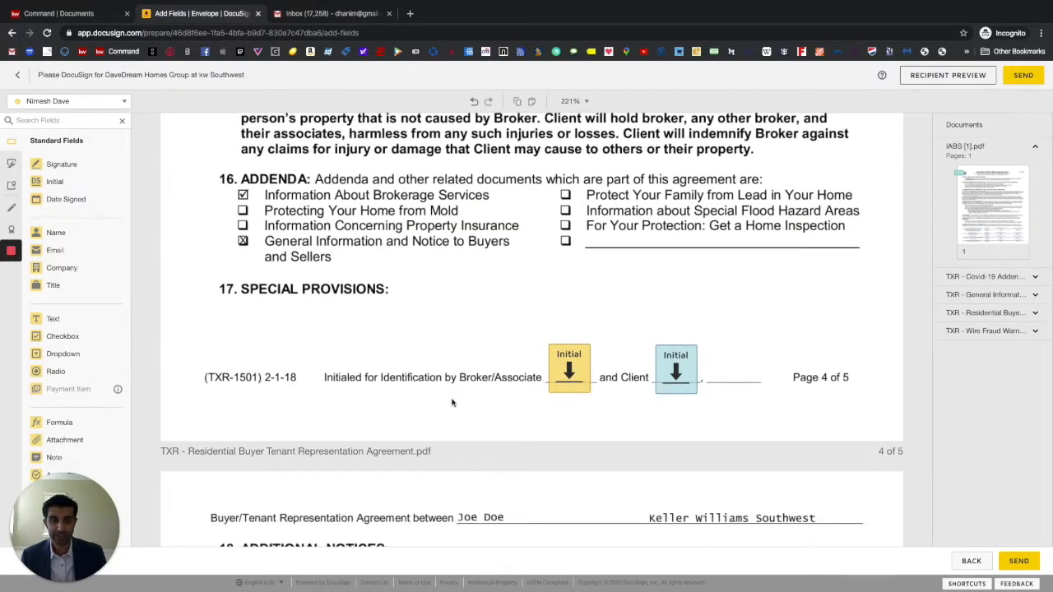
{"action": "scroll", "coordinate": [437, 404], "scroll_direction": "down", "scroll_amount": 7}
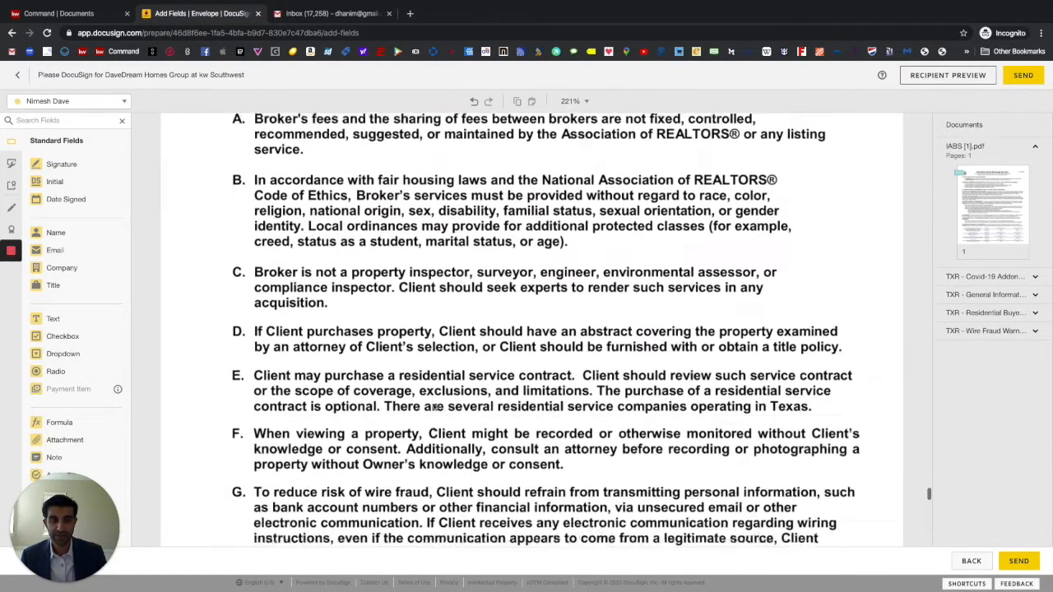
{"action": "scroll", "coordinate": [433, 408], "scroll_direction": "up", "scroll_amount": 12}
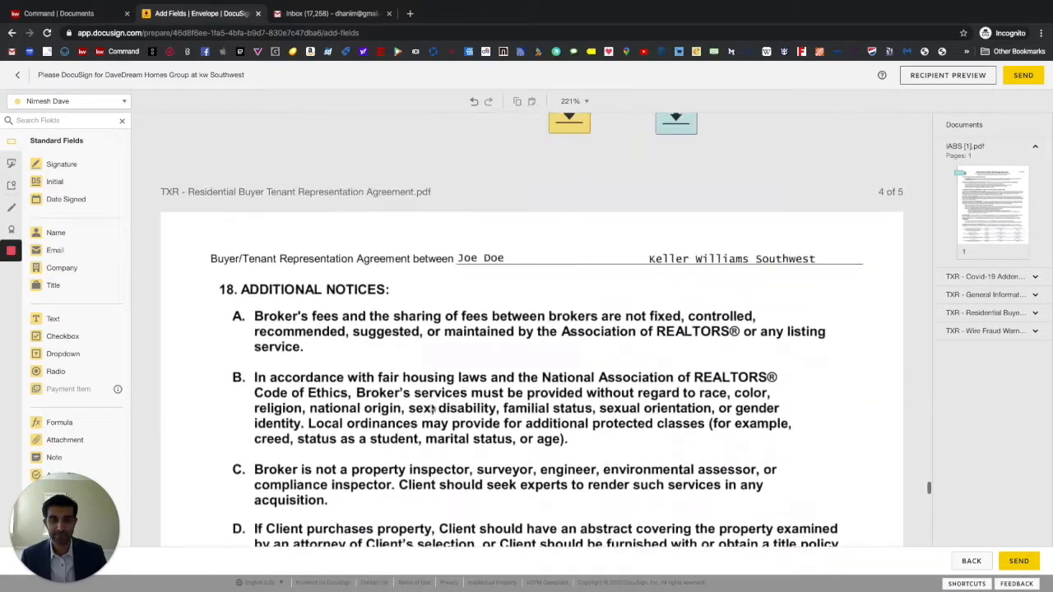
{"action": "scroll", "coordinate": [432, 407], "scroll_direction": "up", "scroll_amount": 1}
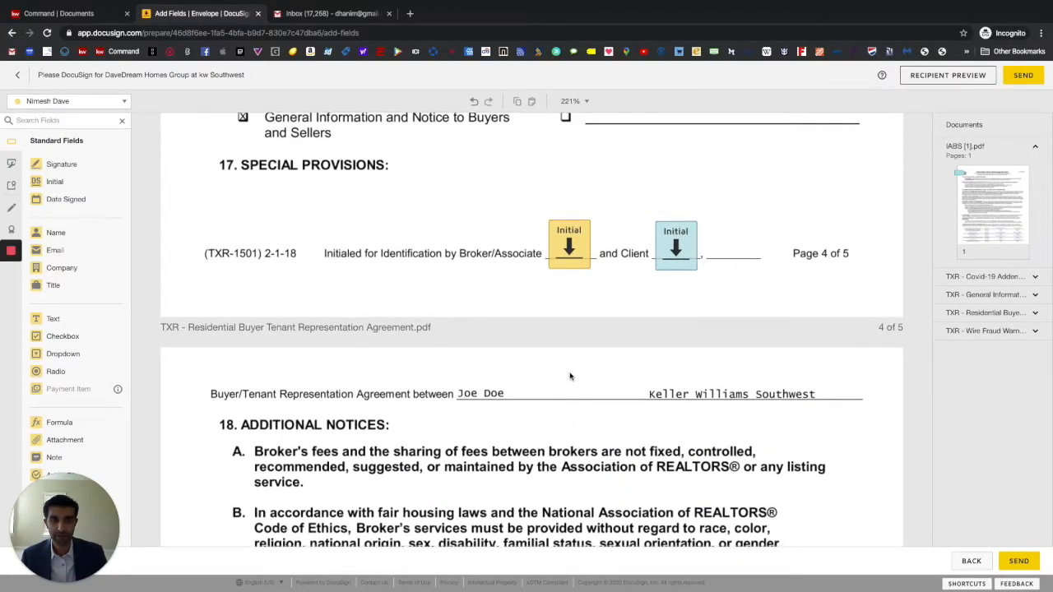
Shift the agent's and client's Sign and Date Signed fields further left on the signature lines of the Representation Agreement's page 5
{"action": "scroll", "coordinate": [569, 372], "scroll_direction": "down", "scroll_amount": 9}
{"action": "scroll", "coordinate": [570, 376], "scroll_direction": "down", "scroll_amount": 2}
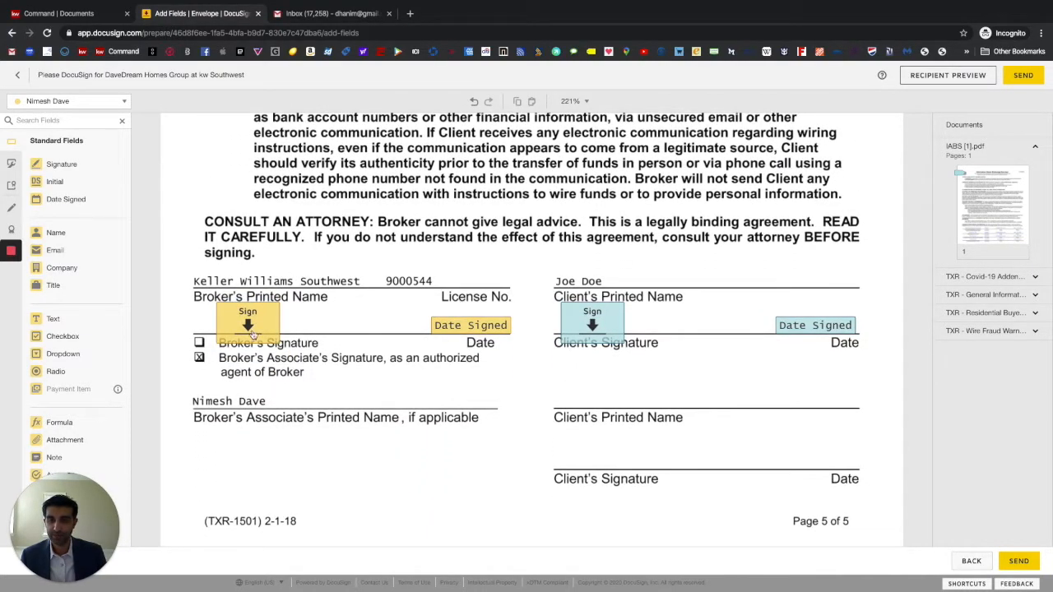
{"action": "left_click_drag", "start_coordinate": [247, 325], "coordinate": [209, 323]}
{"action": "left_click_drag", "start_coordinate": [502, 326], "coordinate": [420, 325]}
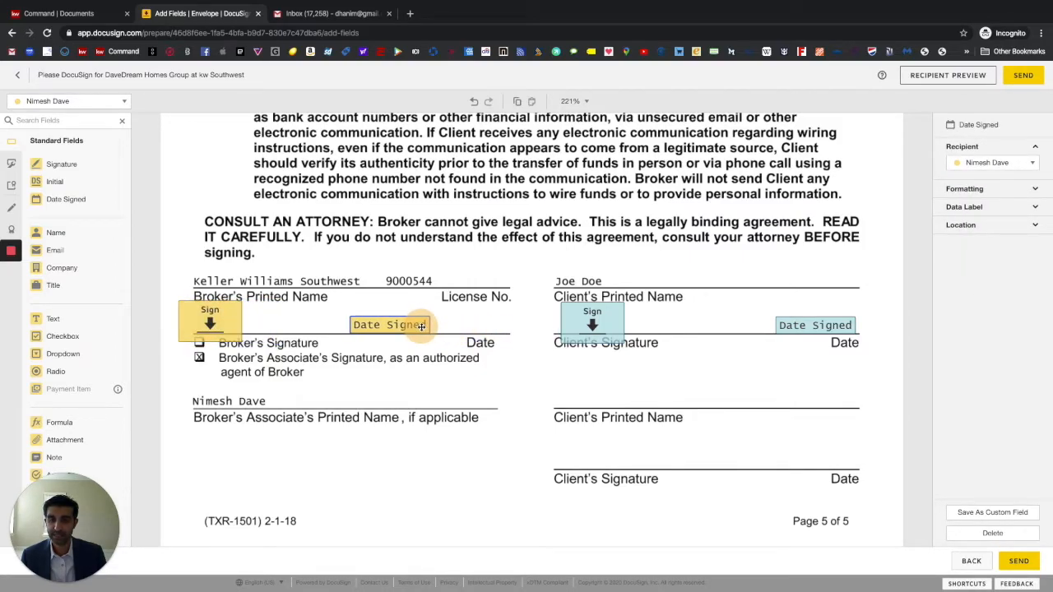
{"action": "left_click_drag", "start_coordinate": [611, 326], "coordinate": [589, 325]}
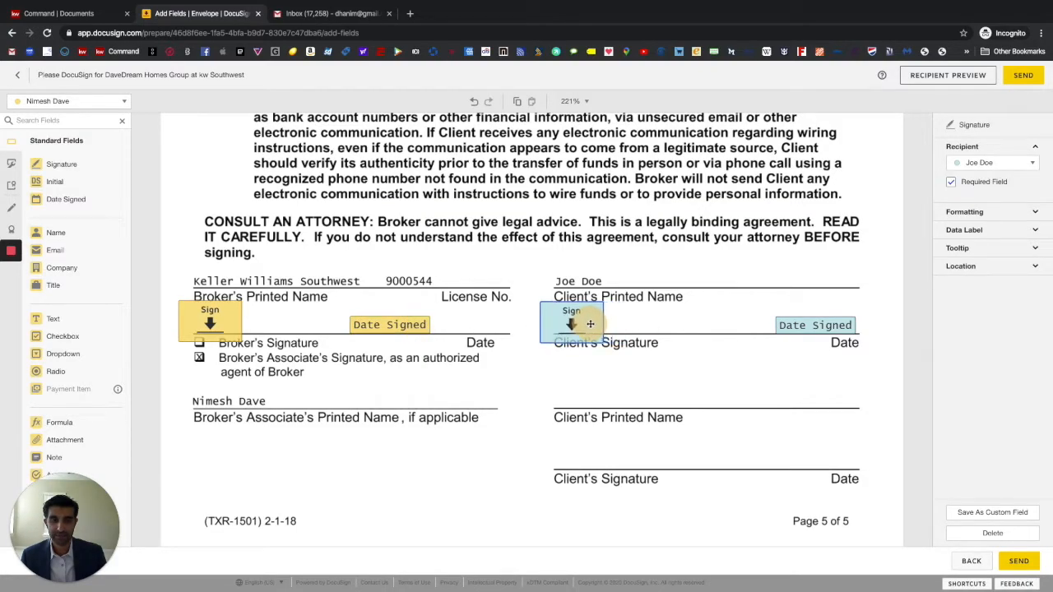
{"action": "left_click_drag", "start_coordinate": [828, 326], "coordinate": [784, 326]}
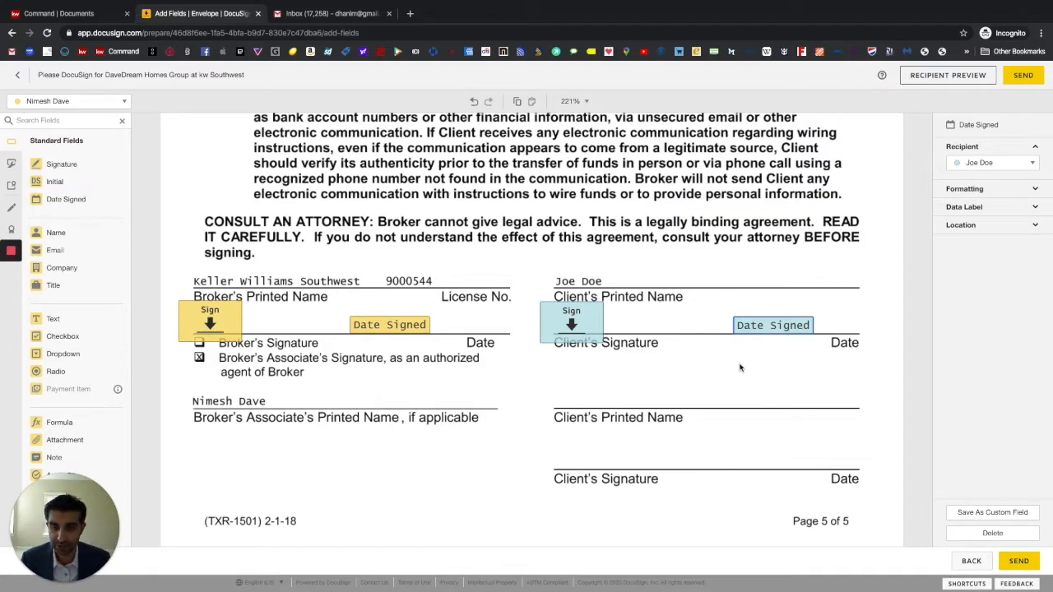
Shift the client's Sign and Date Signed fields further left on the Buyer signature line of the Wire Fraud Warning
{"action": "scroll", "coordinate": [740, 367], "scroll_direction": "down", "scroll_amount": 10}
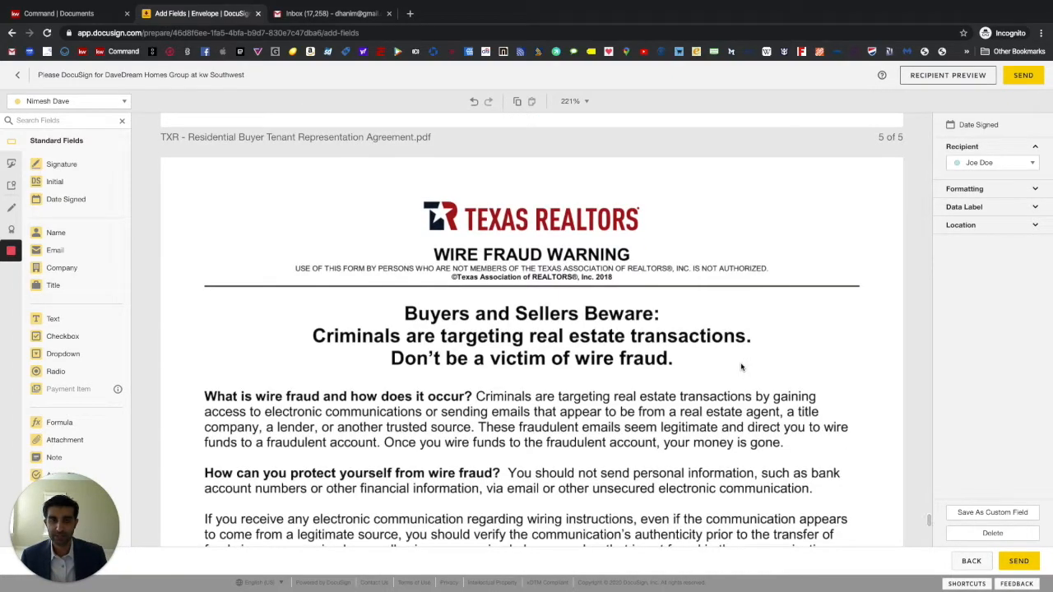
{"action": "scroll", "coordinate": [740, 367], "scroll_direction": "up", "scroll_amount": 6}
{"action": "scroll", "coordinate": [741, 367], "scroll_direction": "down", "scroll_amount": 5}
{"action": "scroll", "coordinate": [741, 367], "scroll_direction": "down", "scroll_amount": 8}
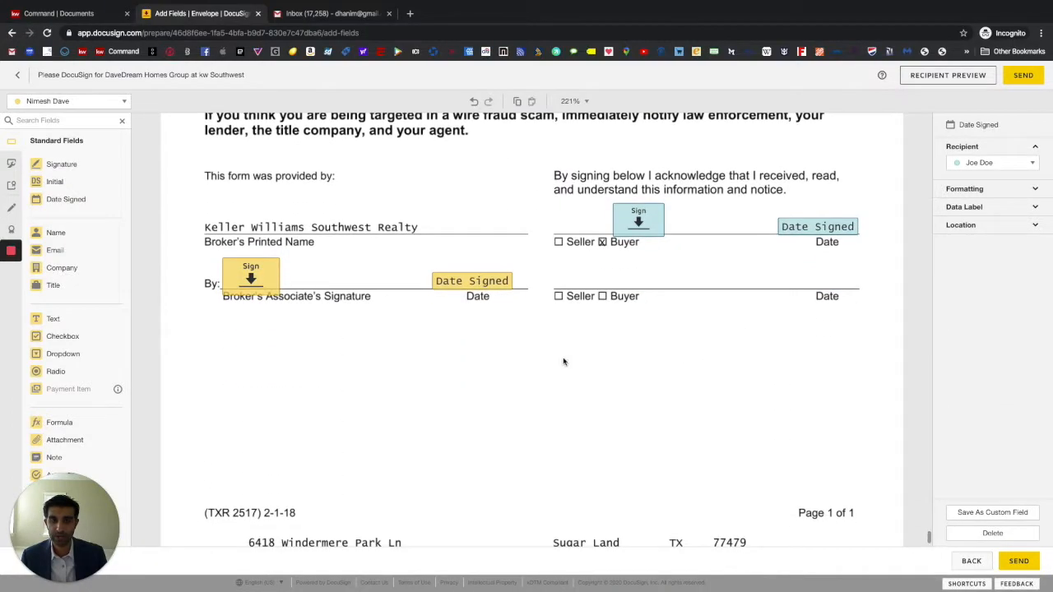
{"action": "left_click_drag", "start_coordinate": [642, 220], "coordinate": [574, 227]}
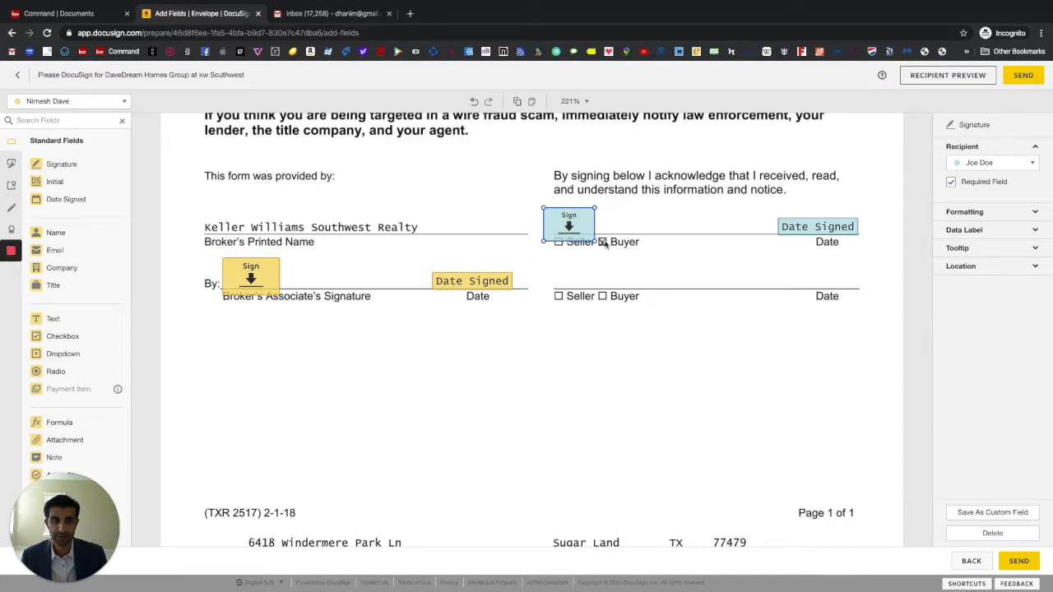
{"action": "left_click_drag", "start_coordinate": [801, 227], "coordinate": [752, 228]}
{"action": "scroll", "coordinate": [710, 340], "scroll_direction": "down", "scroll_amount": 2}
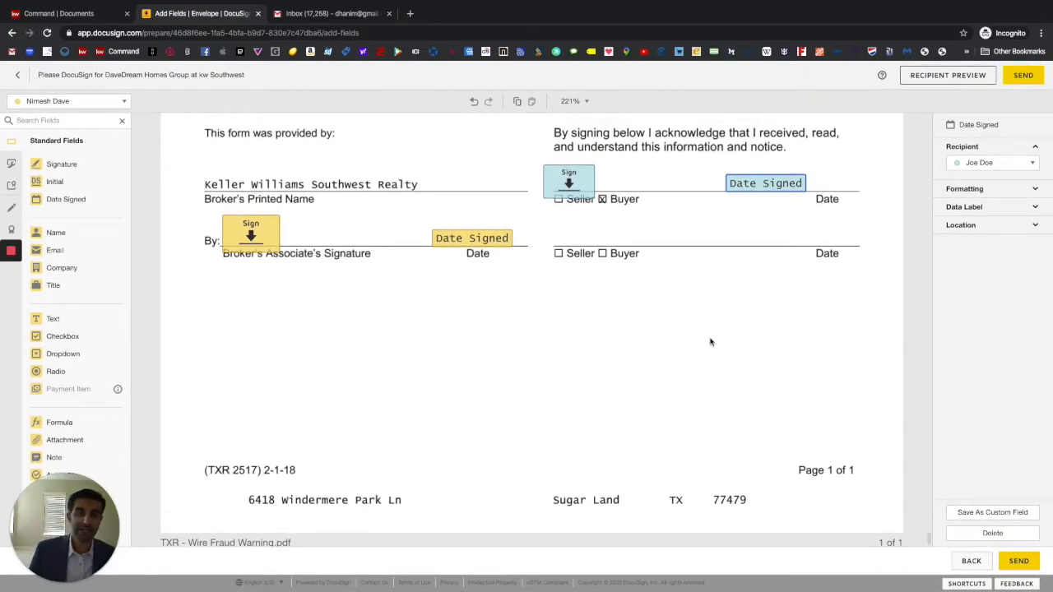
{"action": "scroll", "coordinate": [711, 343], "scroll_direction": "up", "scroll_amount": 1}
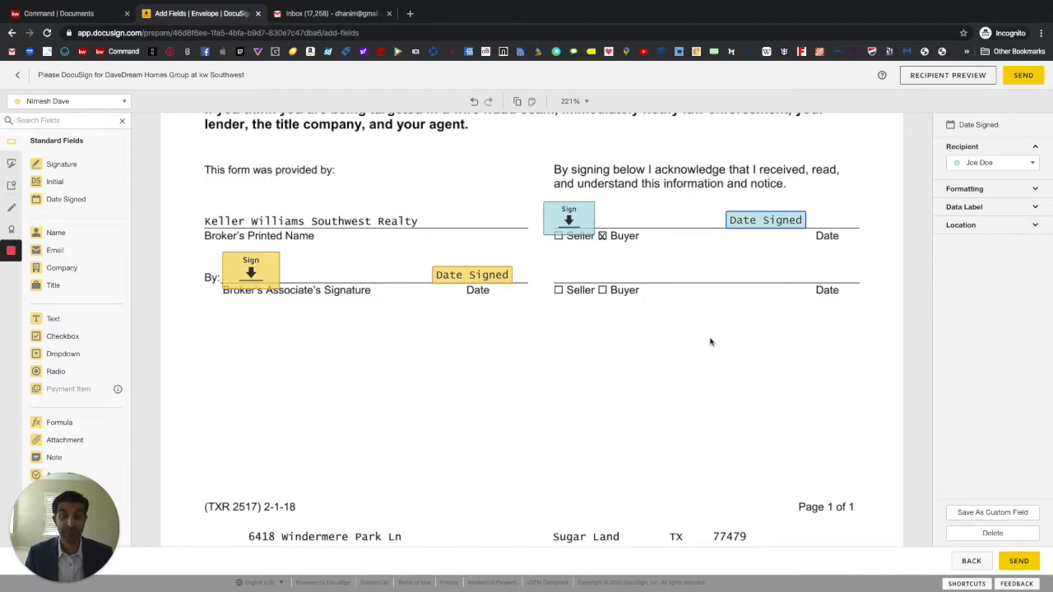
Check the envelope's documents back to the first page of Information About Brokerage Services and send the envelope for signatures
{"action": "scroll", "coordinate": [711, 342], "scroll_direction": "up", "scroll_amount": 15}
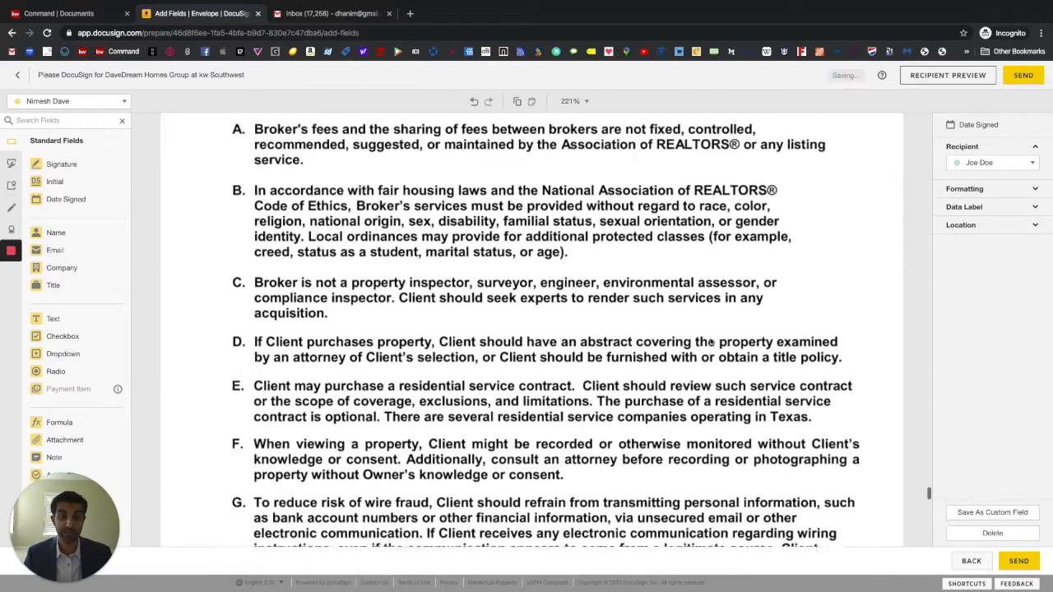
{"action": "scroll", "coordinate": [710, 342], "scroll_direction": "up", "scroll_amount": 20}
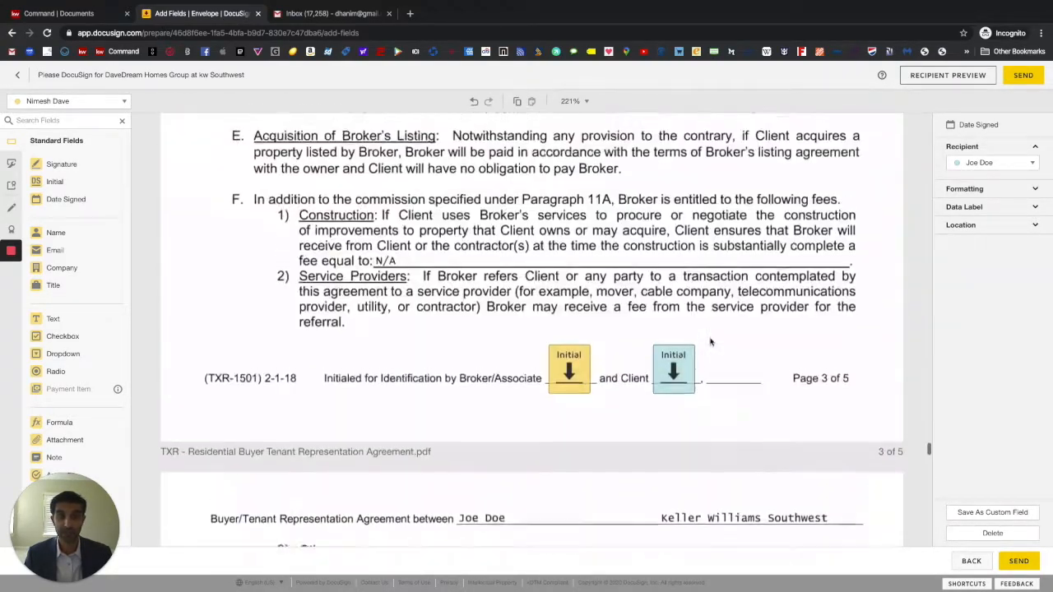
{"action": "scroll", "coordinate": [711, 342], "scroll_direction": "up", "scroll_amount": 20}
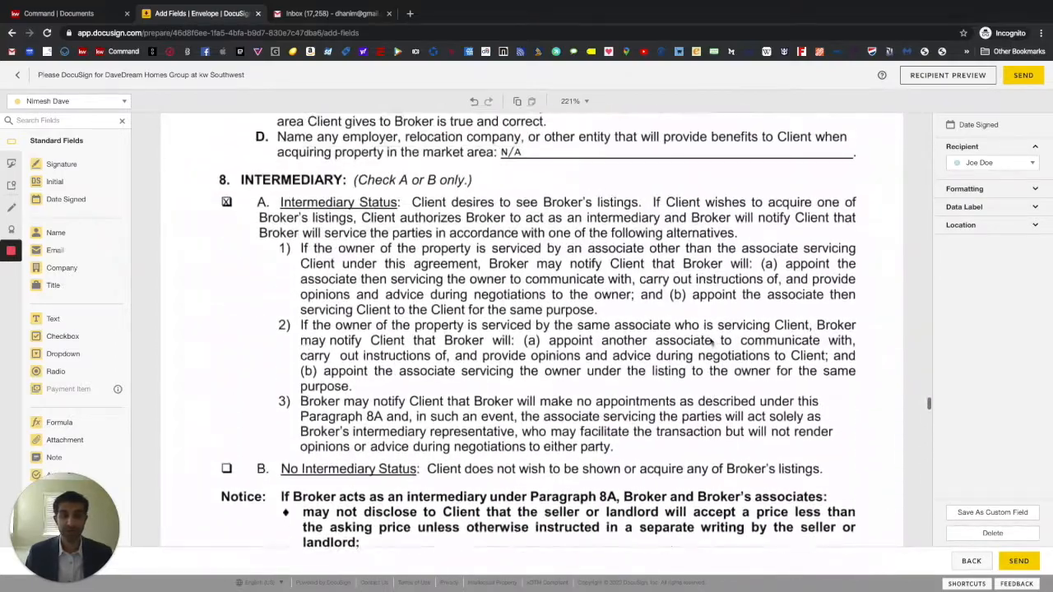
{"action": "scroll", "coordinate": [710, 342], "scroll_direction": "up", "scroll_amount": 20}
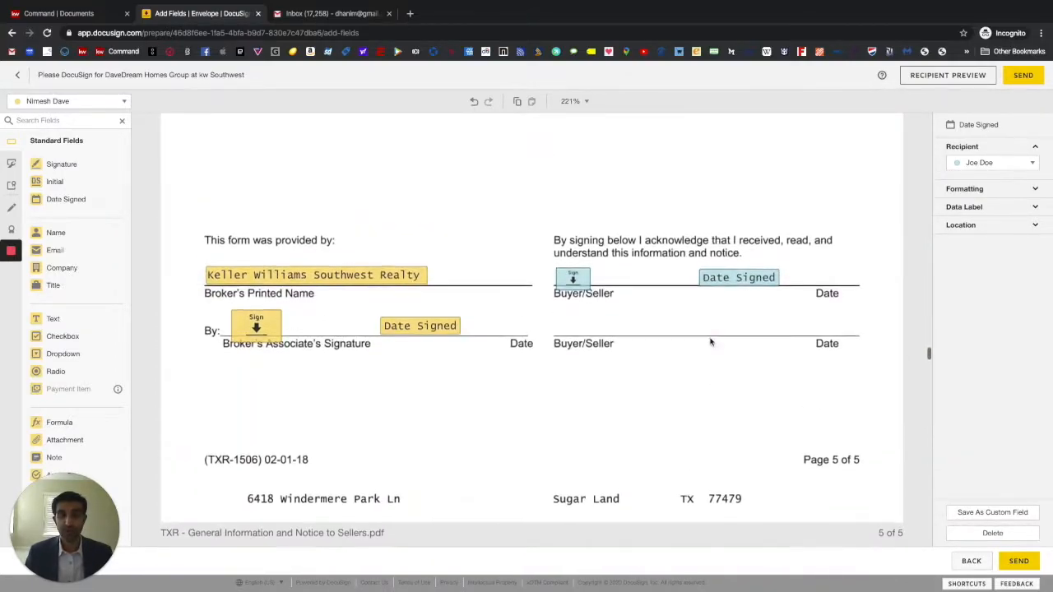
{"action": "scroll", "coordinate": [711, 343], "scroll_direction": "up", "scroll_amount": 20}
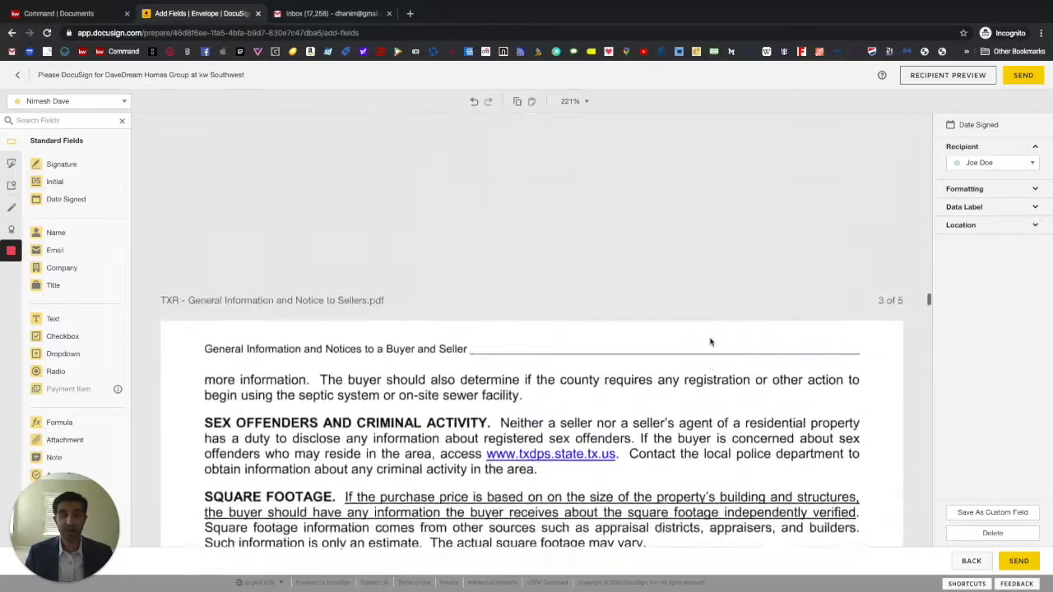
{"action": "scroll", "coordinate": [711, 343], "scroll_direction": "up", "scroll_amount": 20}
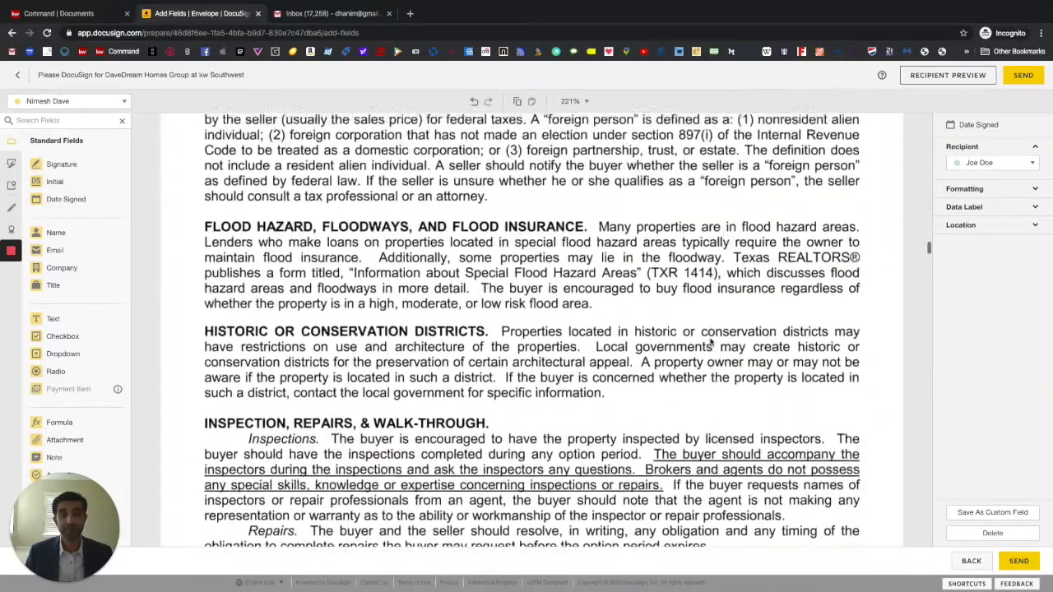
{"action": "scroll", "coordinate": [711, 342], "scroll_direction": "up", "scroll_amount": 15}
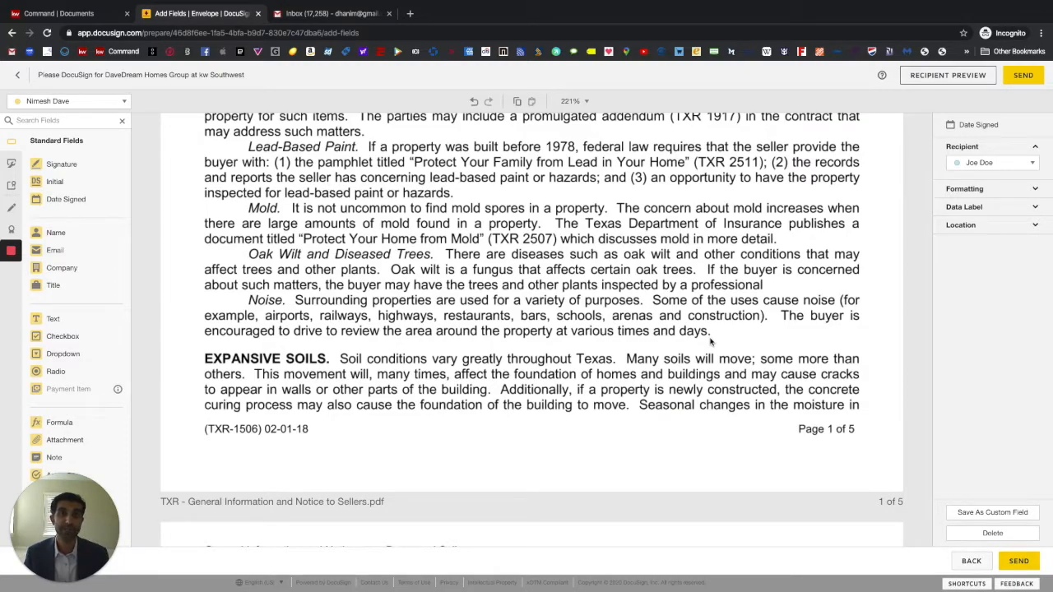
{"action": "scroll", "coordinate": [710, 341], "scroll_direction": "down", "scroll_amount": 20}
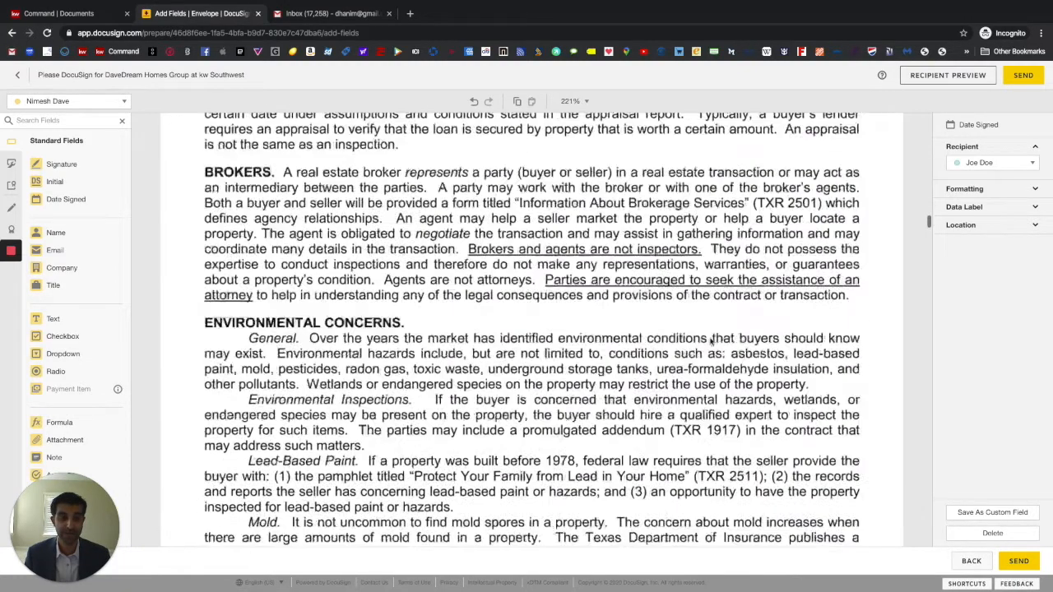
{"action": "scroll", "coordinate": [710, 342], "scroll_direction": "up", "scroll_amount": 20}
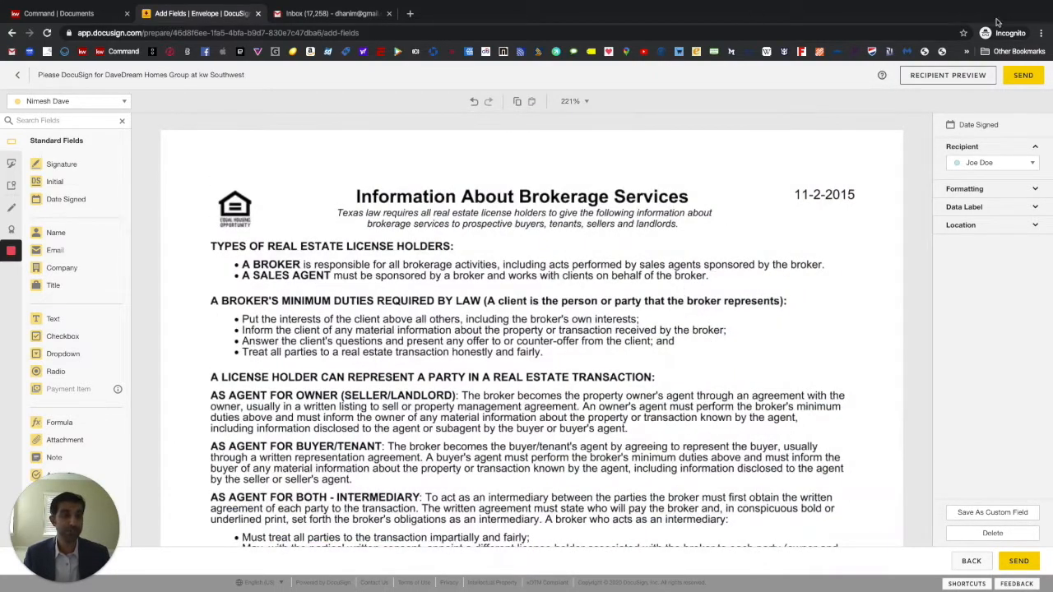
{"action": "left_click", "coordinate": [1023, 76]}
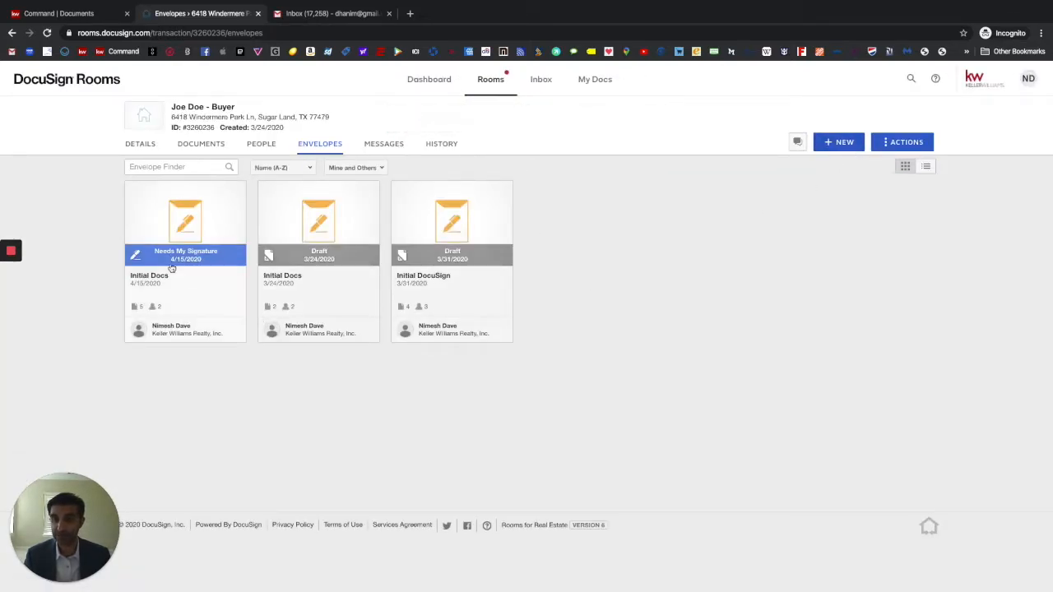
Open the Initial Docs envelope dated 4/15/2020 and start signing its documents as the buyer agent
{"action": "left_click", "coordinate": [186, 220]}
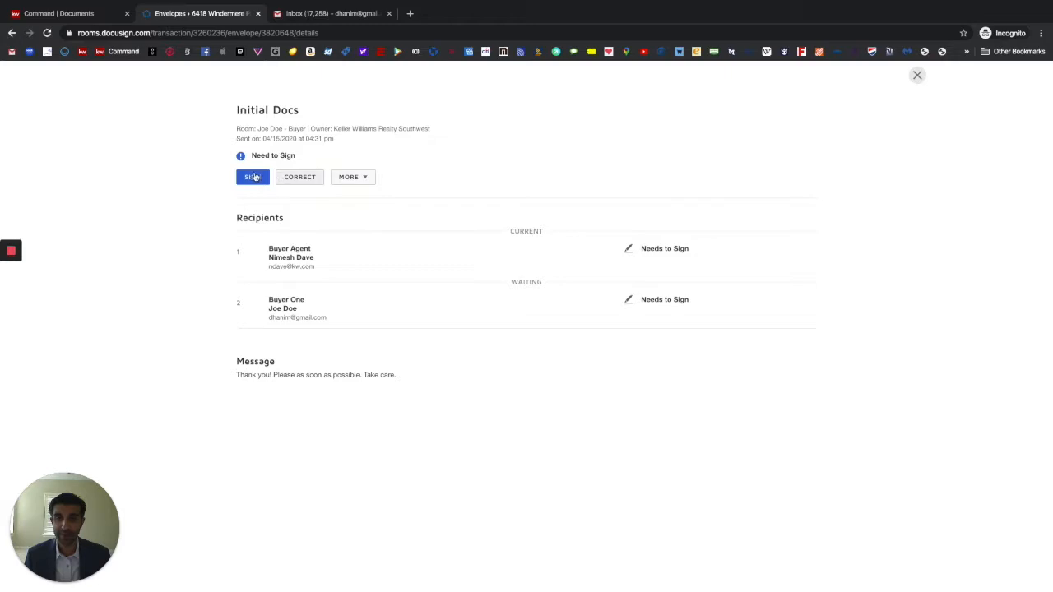
{"action": "left_click", "coordinate": [252, 178]}
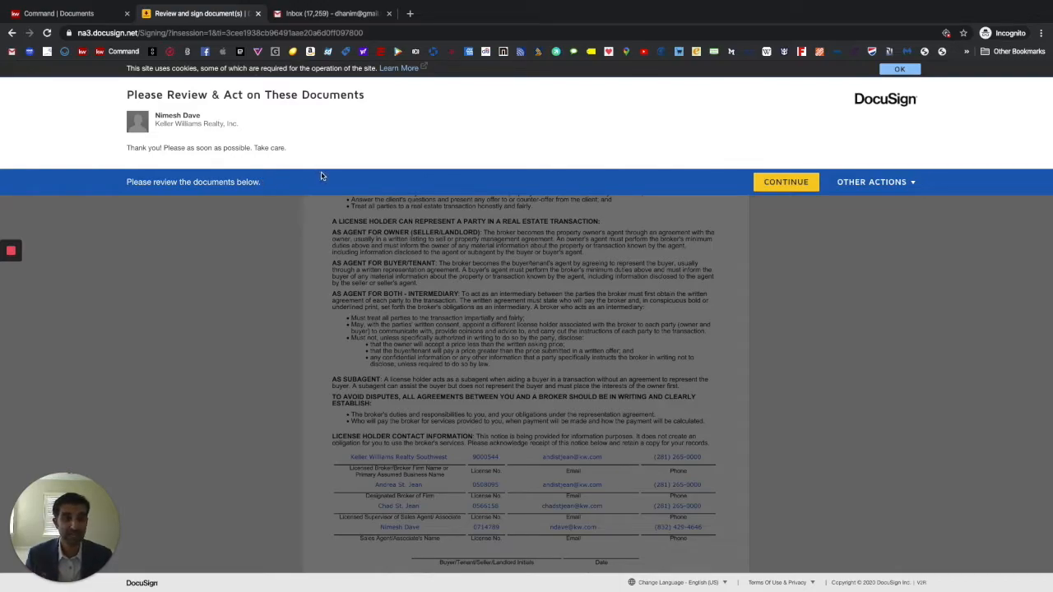
{"action": "left_click", "coordinate": [772, 183]}
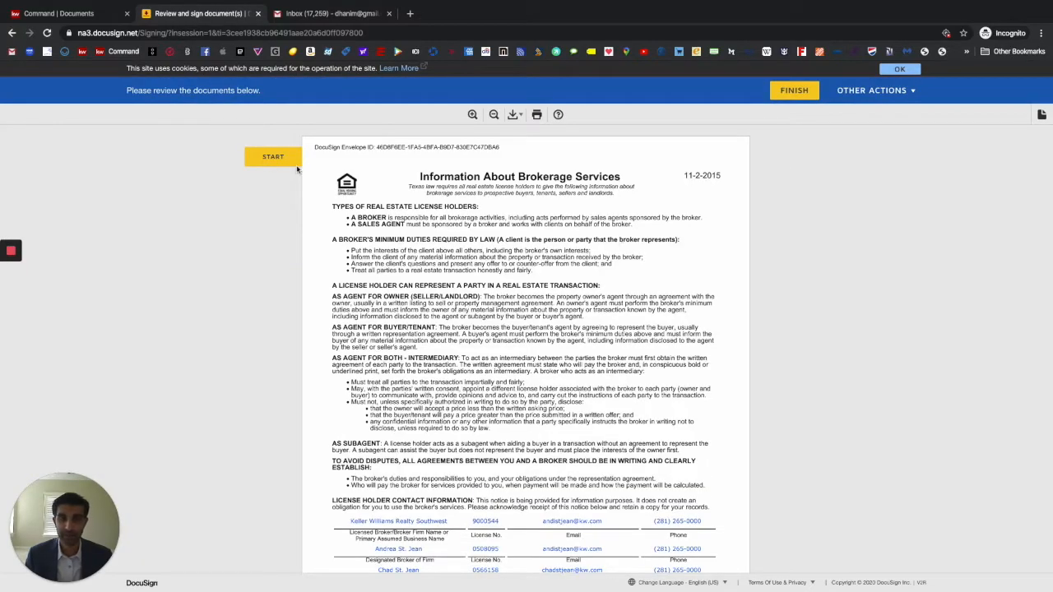
{"action": "left_click", "coordinate": [269, 157]}
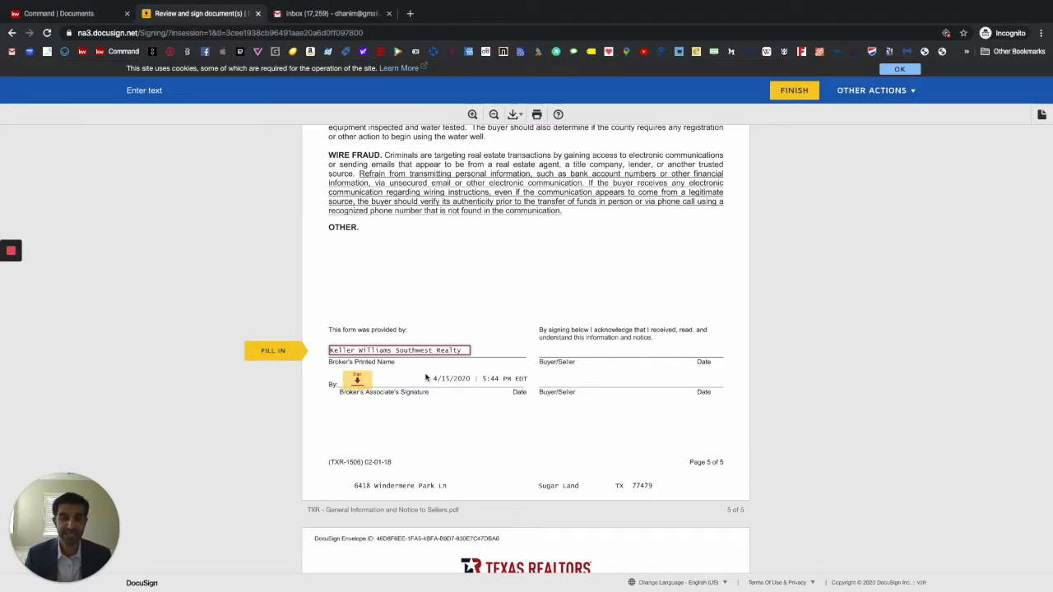
Sign page 5 of the General Information notice and initial pages 1 to 4 of the Representation Agreement as the agent
{"action": "left_click", "coordinate": [356, 359]}
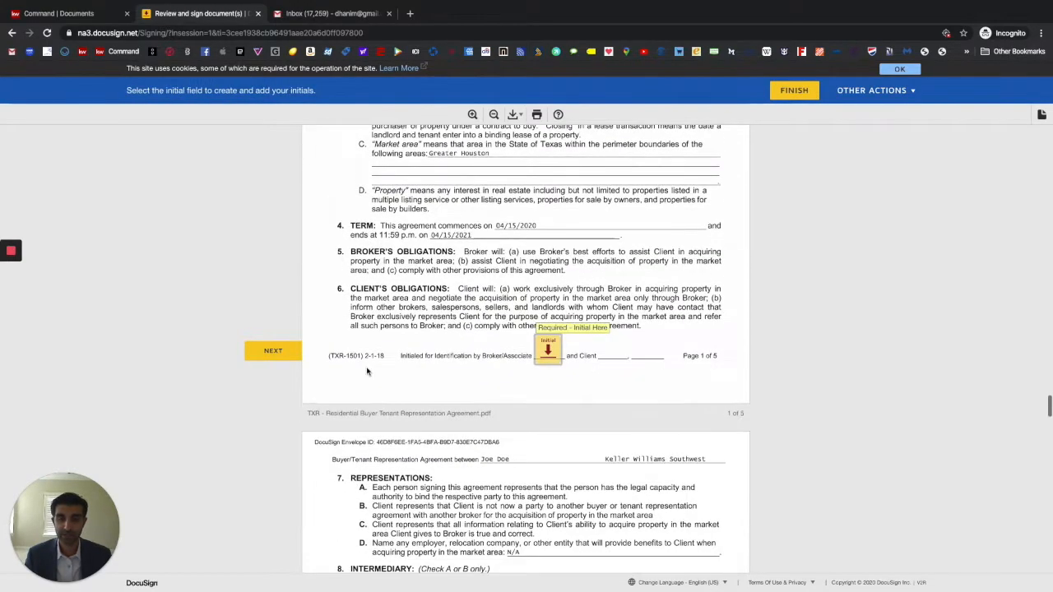
{"action": "left_click", "coordinate": [547, 354]}
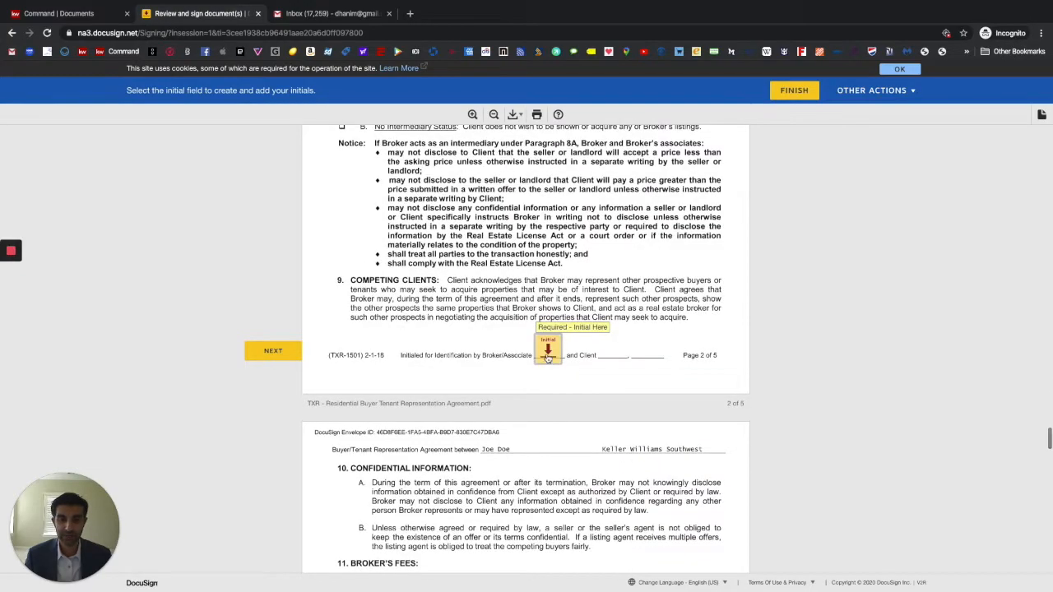
{"action": "left_click", "coordinate": [547, 354]}
{"action": "left_click", "coordinate": [548, 354]}
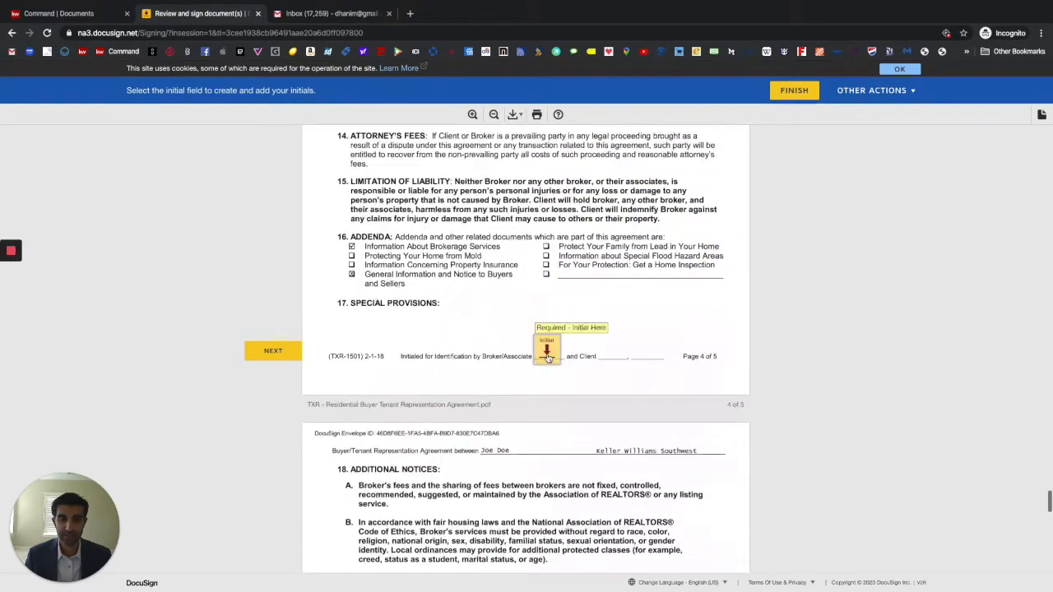
{"action": "left_click", "coordinate": [548, 354]}
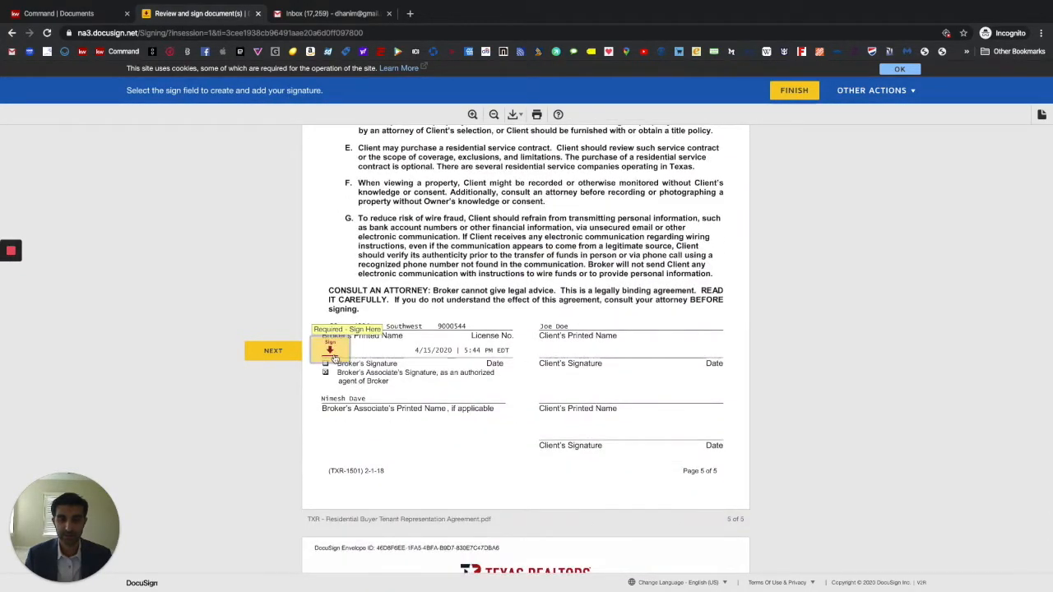
Sign the Representation Agreement's page 5 and the Wire Fraud Warning as the agent, finish signing, and close DocuSign Rooms
{"action": "left_click", "coordinate": [333, 355]}
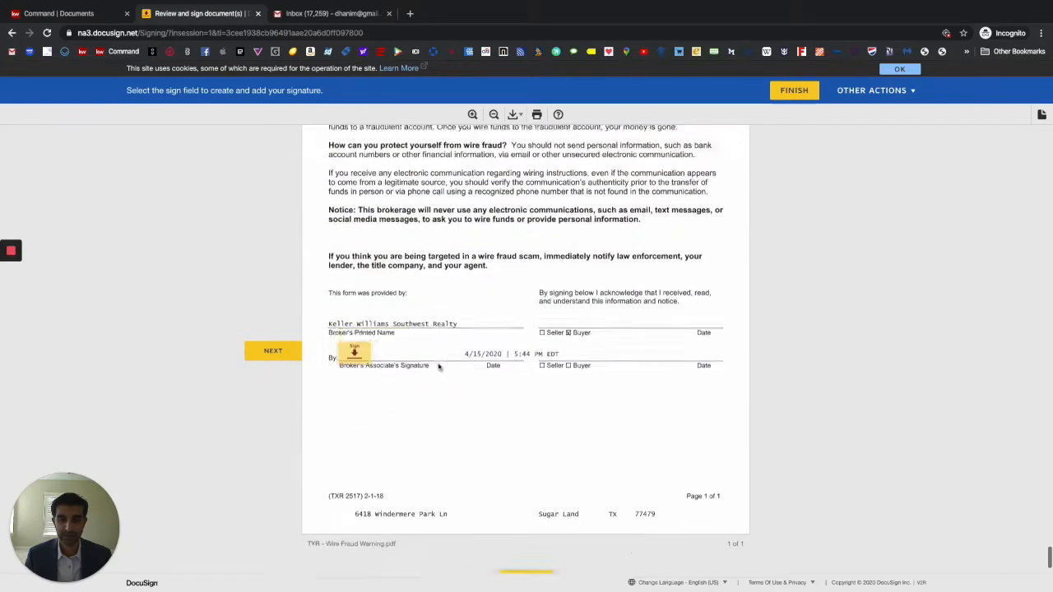
{"action": "left_click", "coordinate": [359, 356]}
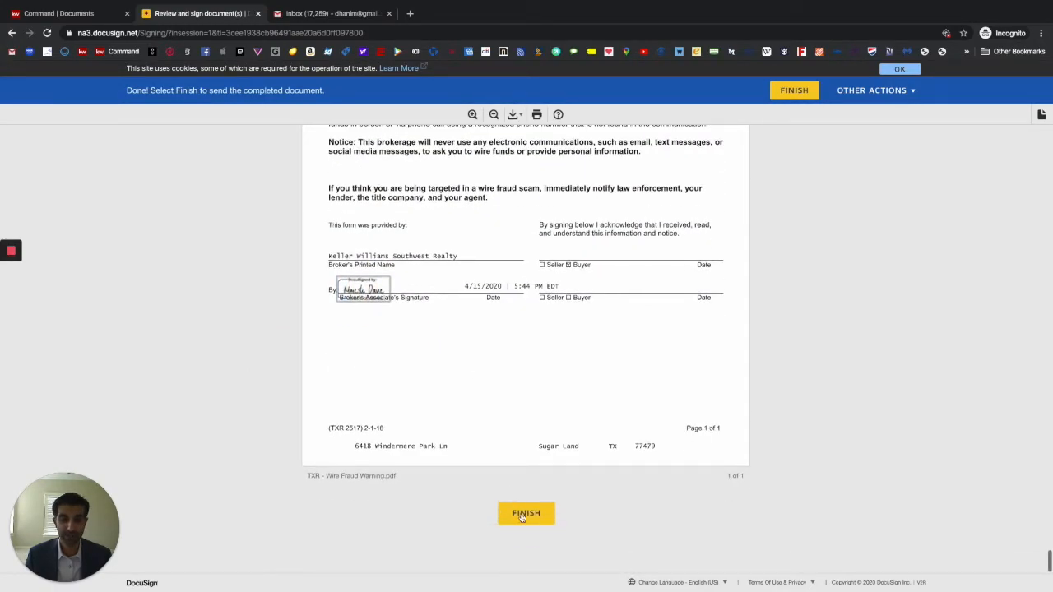
{"action": "left_click", "coordinate": [527, 516]}
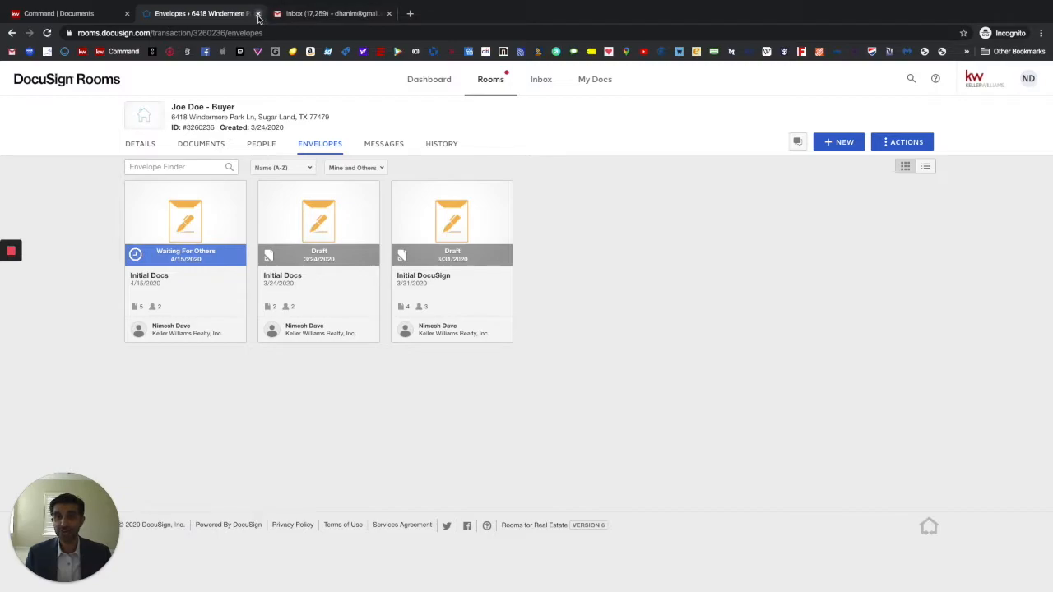
{"action": "left_click", "coordinate": [258, 14]}
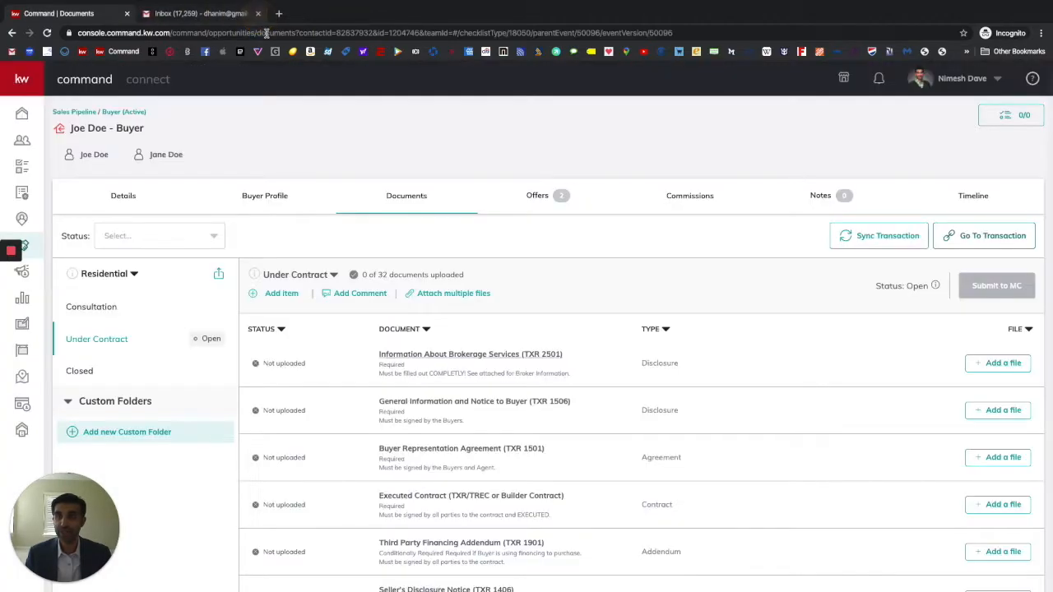
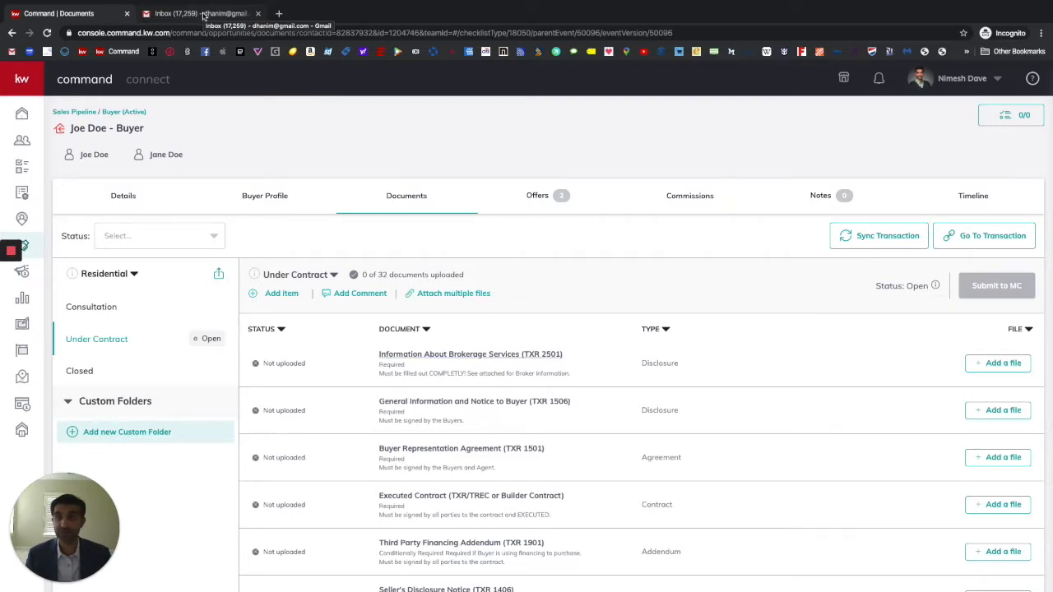
Switch to the Gmail inbox, refresh it, and open the email "Please DocuSign for DaveDream Homes Group at kw Southwest"
{"action": "left_click", "coordinate": [204, 16]}
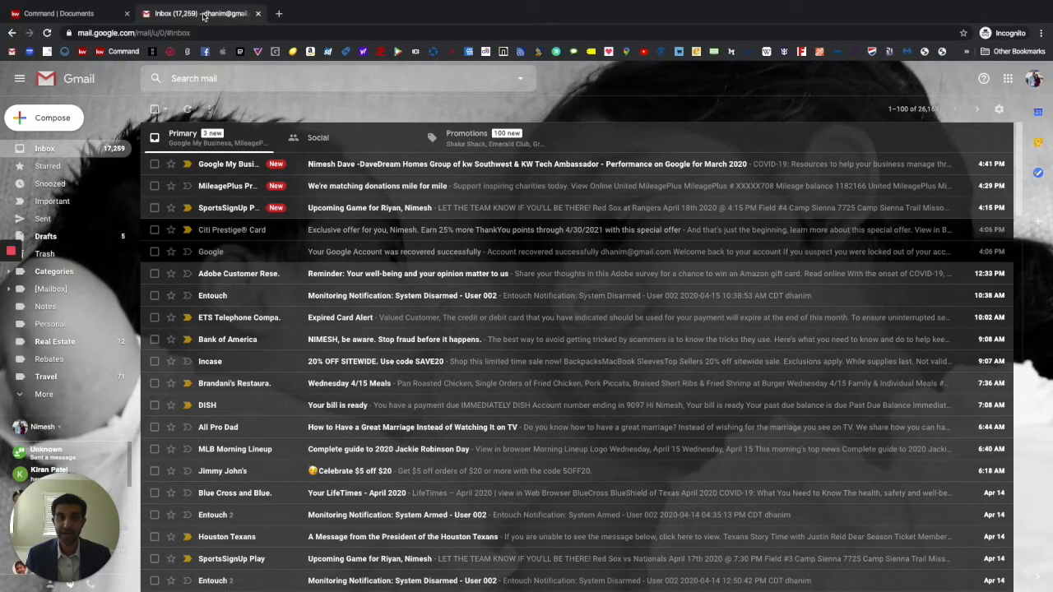
{"action": "left_click", "coordinate": [185, 112]}
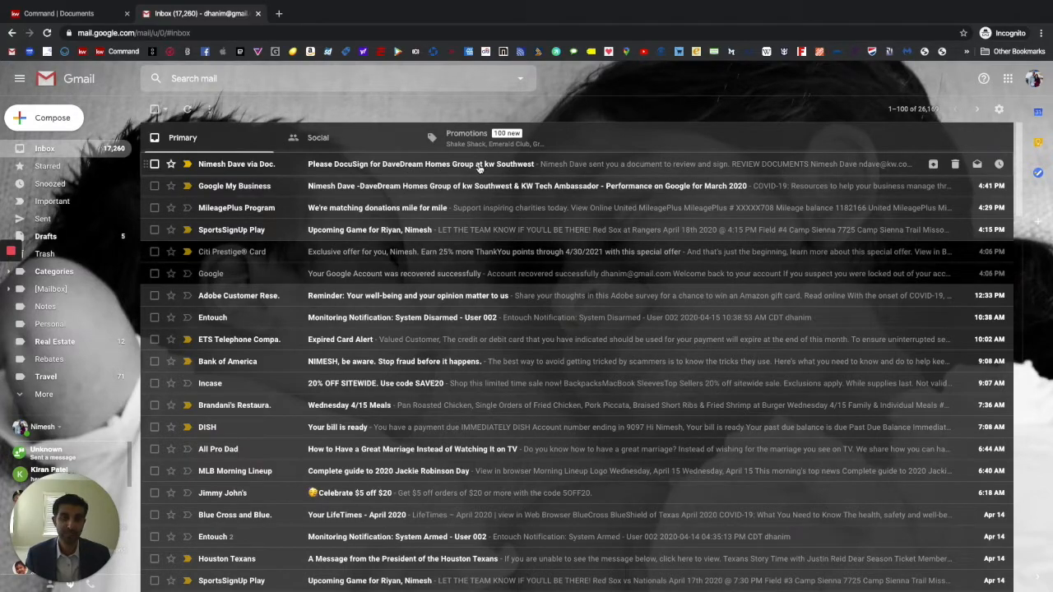
{"action": "left_click", "coordinate": [394, 165]}
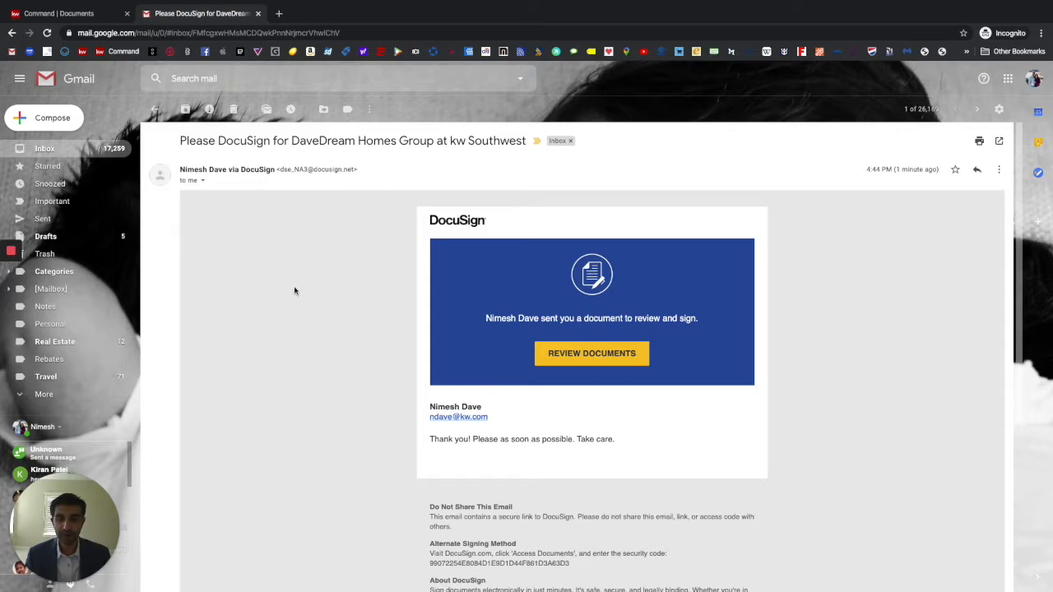
Examine the DocuSign email's review request and the sender's personal message to the client
{"action": "scroll", "coordinate": [297, 292], "scroll_direction": "down", "scroll_amount": 1}
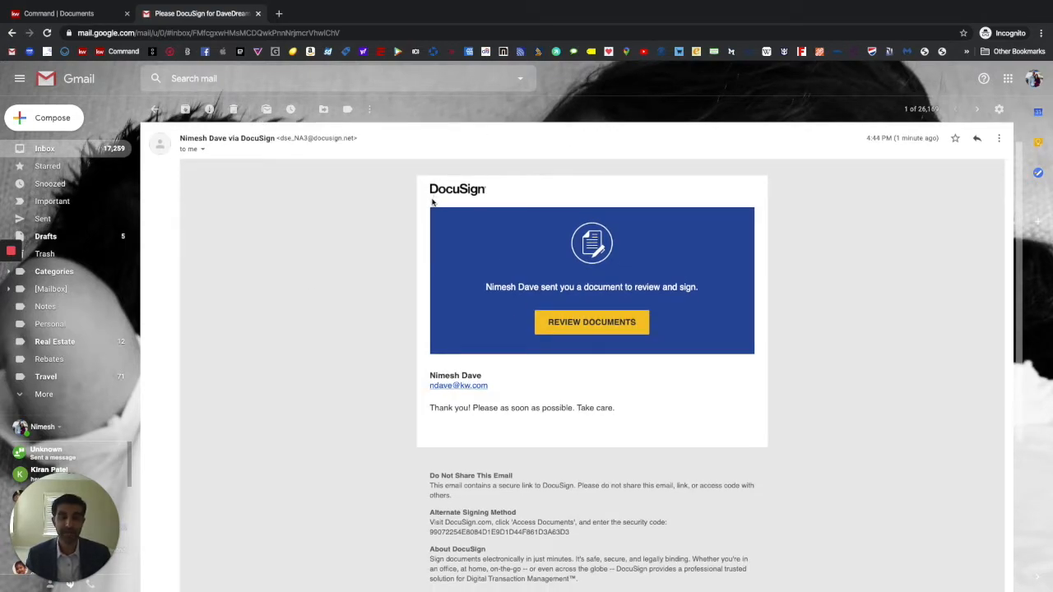
{"action": "scroll", "coordinate": [411, 204], "scroll_direction": "up", "scroll_amount": 1}
{"action": "scroll", "coordinate": [526, 407], "scroll_direction": "down", "scroll_amount": 3}
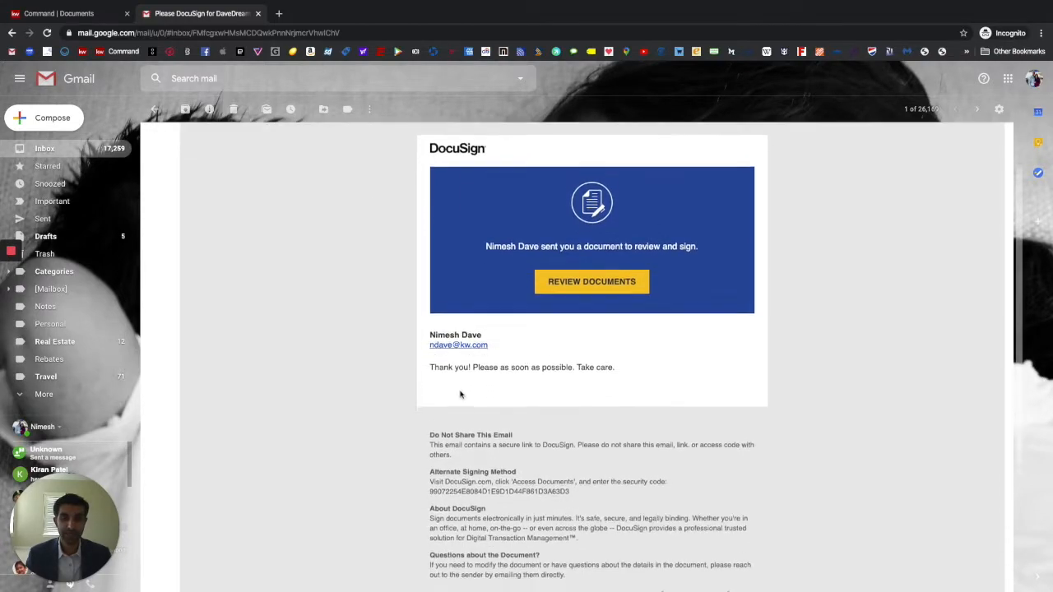
{"action": "left_click_drag", "start_coordinate": [428, 357], "coordinate": [622, 362]}
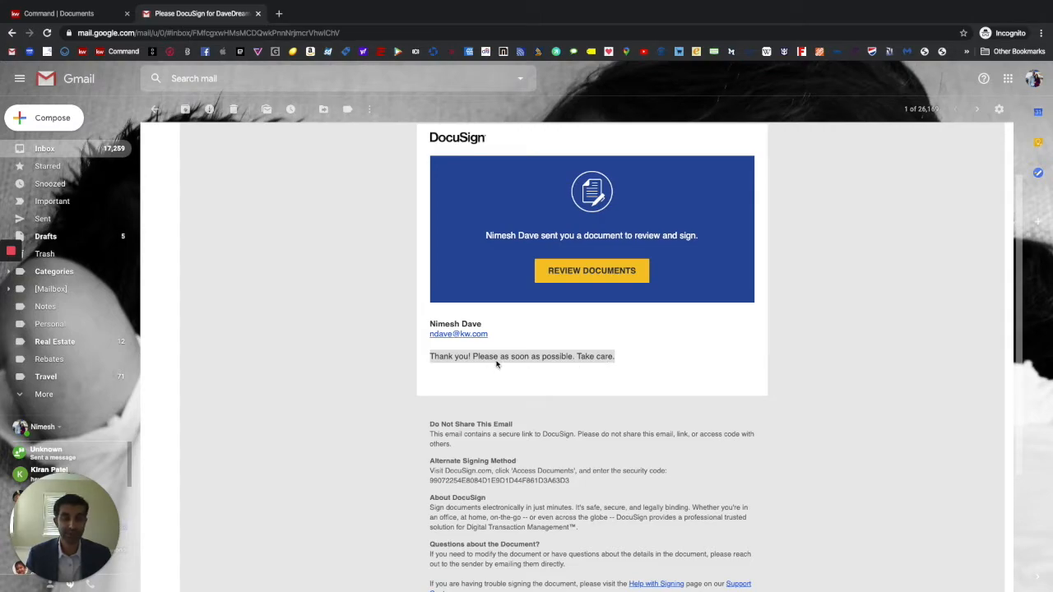
{"action": "left_click", "coordinate": [618, 364]}
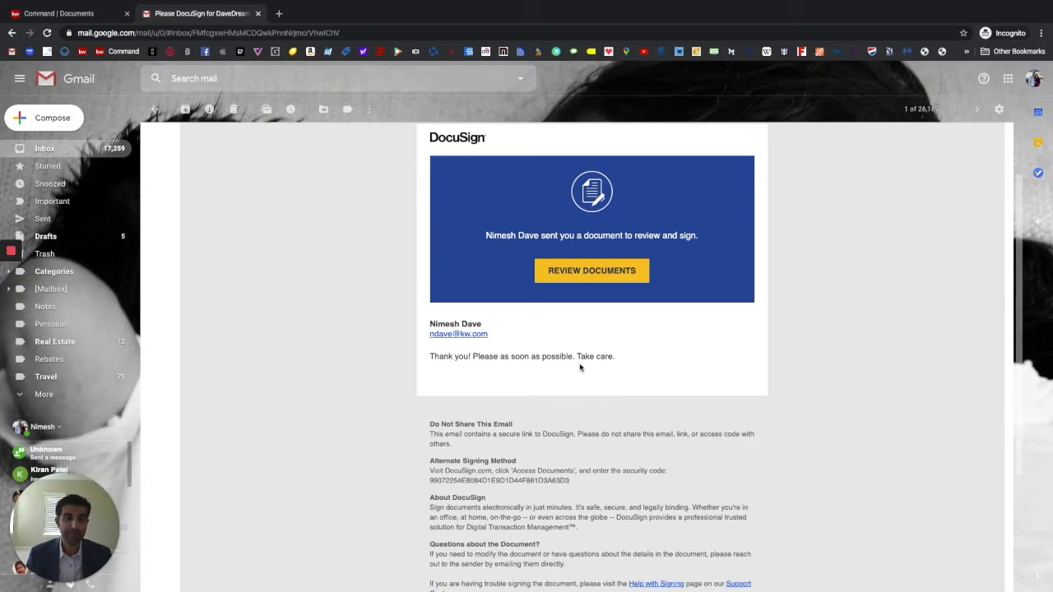
Open the documents from the DocuSign email, agree to use electronic records and signatures, and continue to the review
{"action": "scroll", "coordinate": [560, 362], "scroll_direction": "up", "scroll_amount": 2}
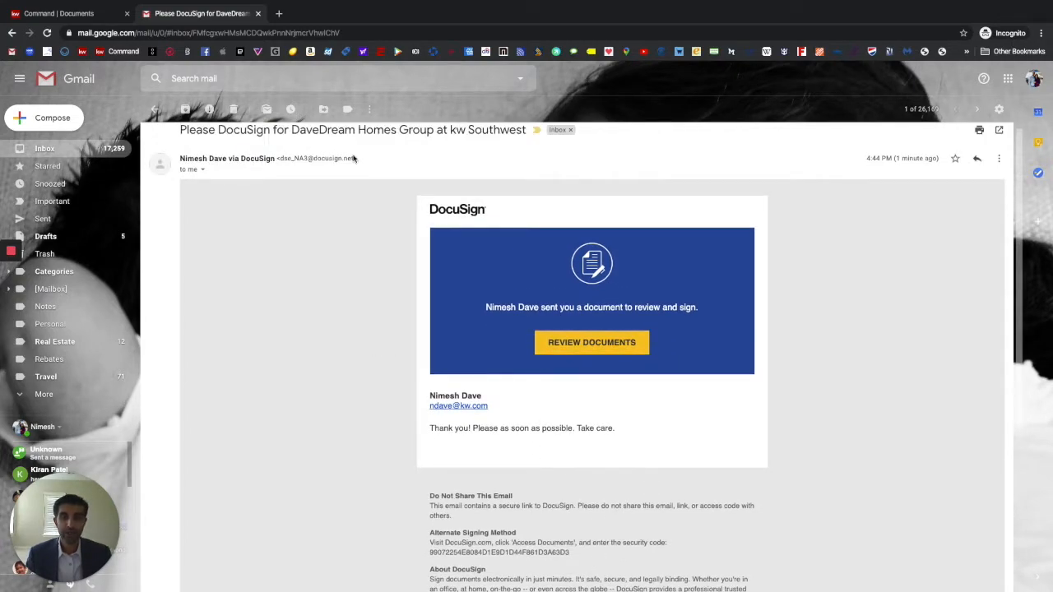
{"action": "left_click", "coordinate": [574, 345]}
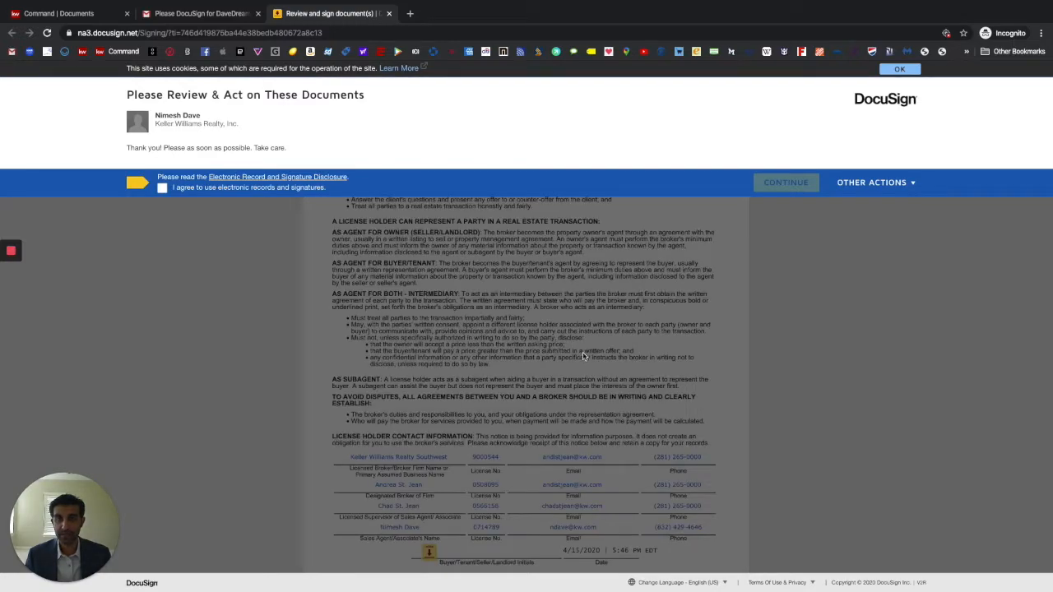
{"action": "left_click", "coordinate": [162, 188]}
{"action": "left_click", "coordinate": [786, 183]}
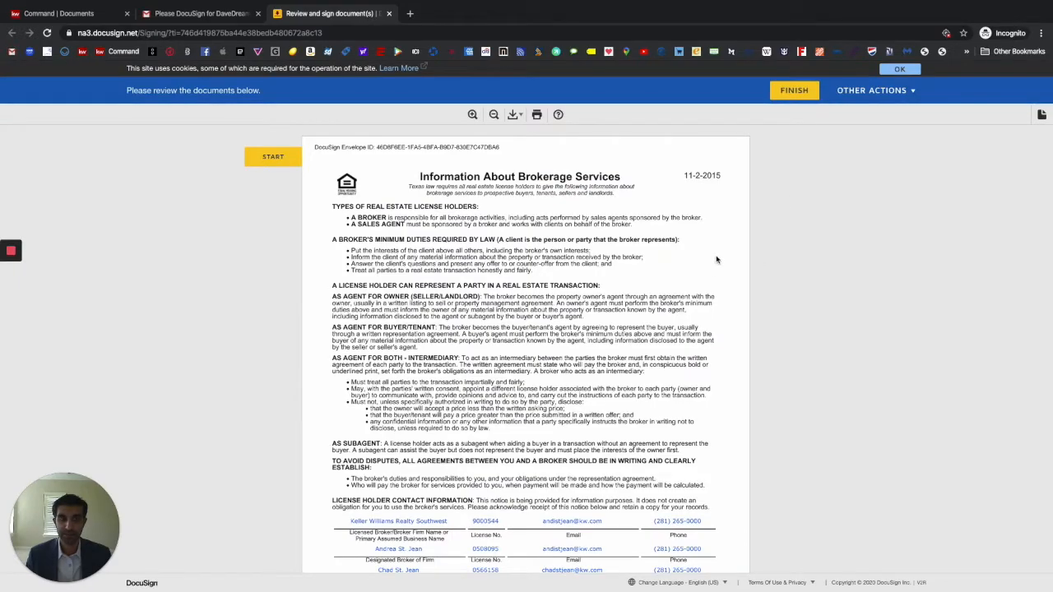
Start signing as the client, adopt the preset initials, and initial the Information About Brokerage Services form
{"action": "left_click", "coordinate": [273, 158]}
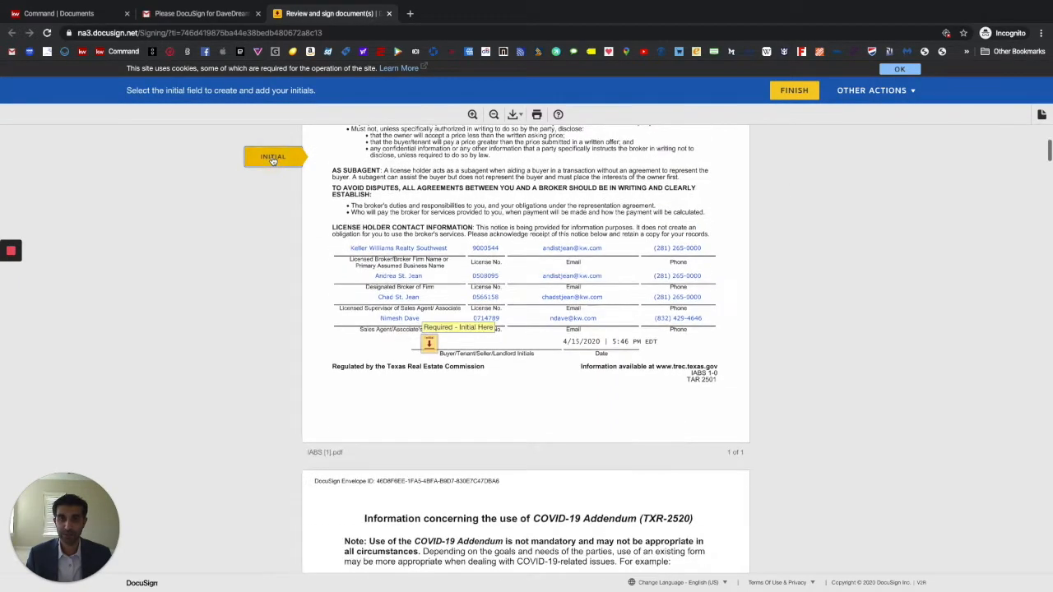
{"action": "left_click", "coordinate": [429, 346]}
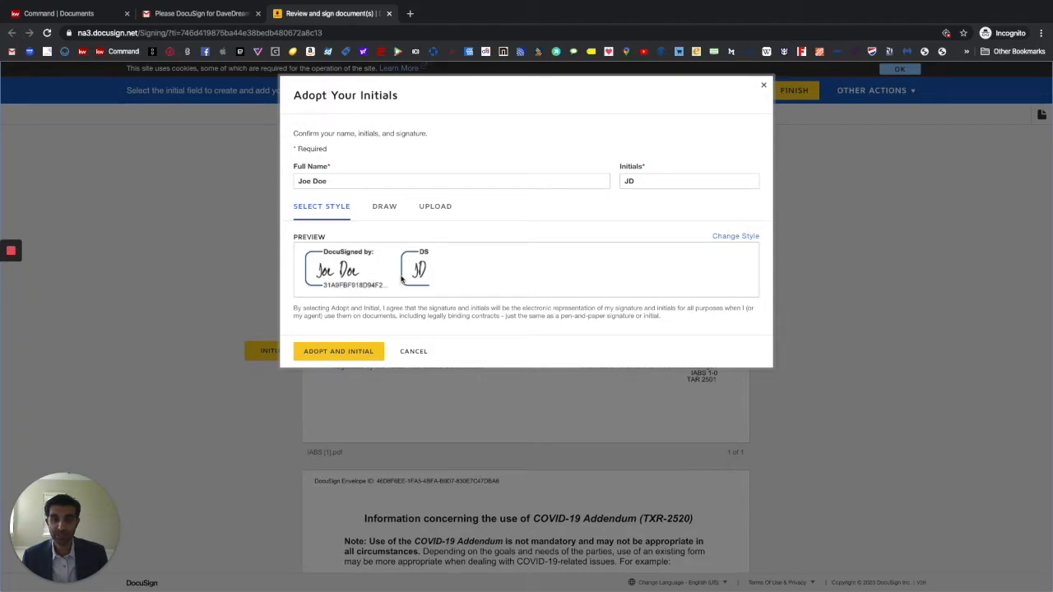
{"action": "left_click", "coordinate": [339, 356]}
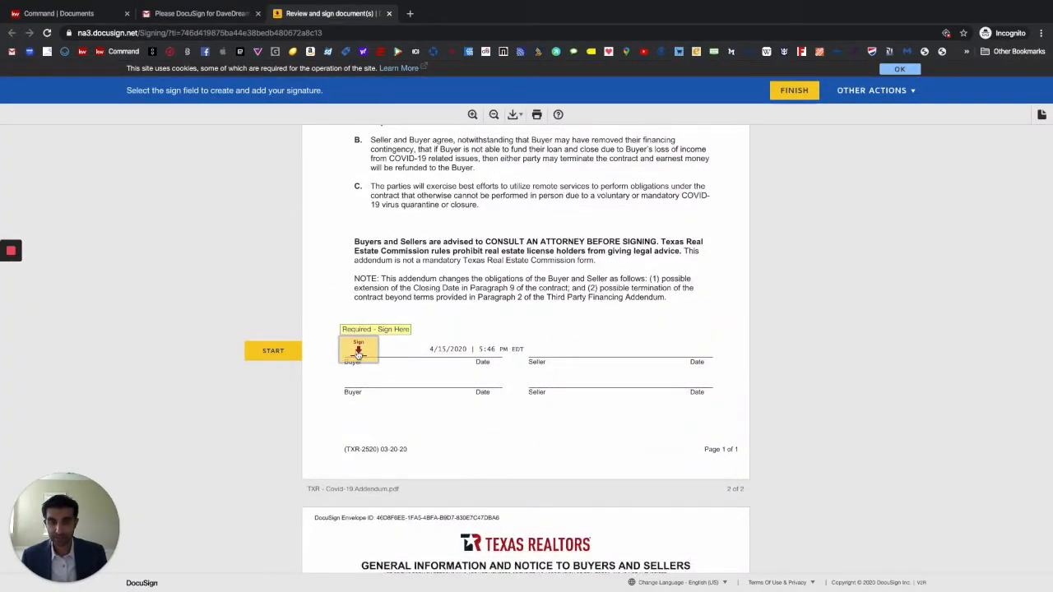
Complete every remaining required client signature and initial field, from the COVID-19 Addendum through the Wire Fraud Warning
{"action": "left_click", "coordinate": [360, 351]}
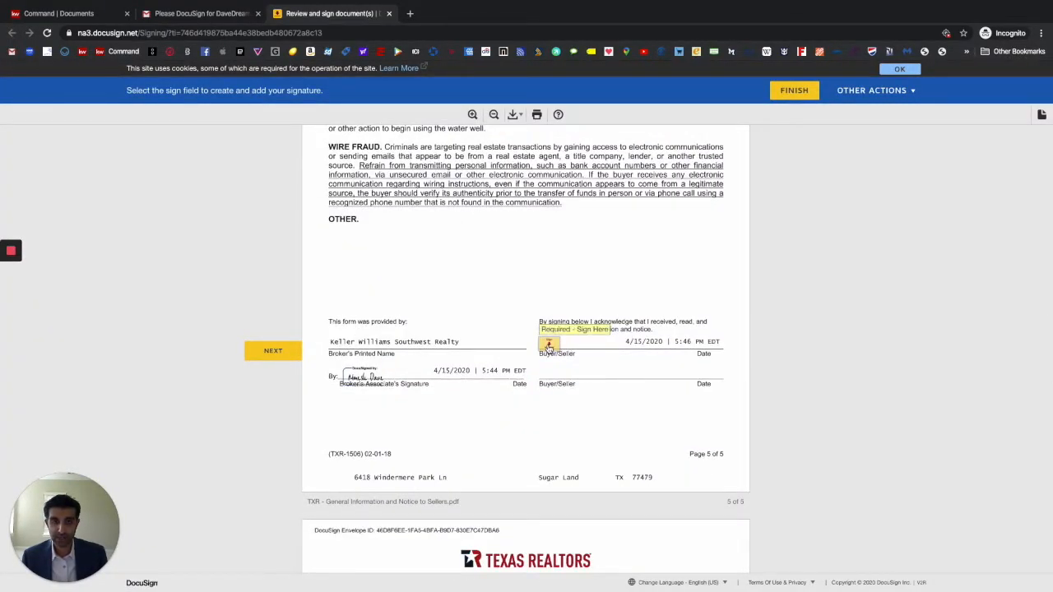
{"action": "left_click", "coordinate": [549, 347]}
{"action": "left_click", "coordinate": [611, 352]}
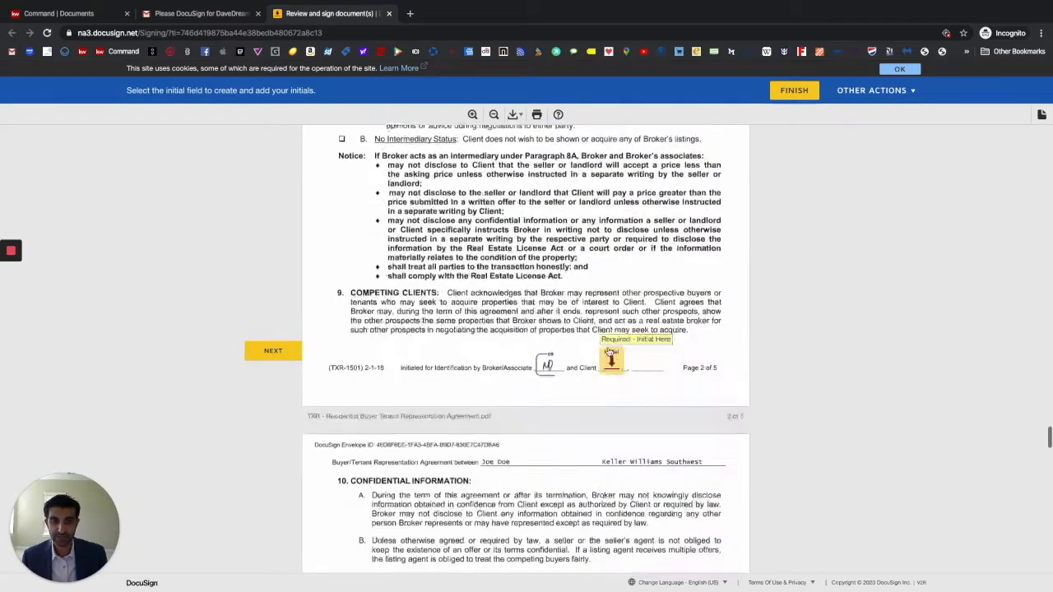
{"action": "left_click", "coordinate": [609, 351]}
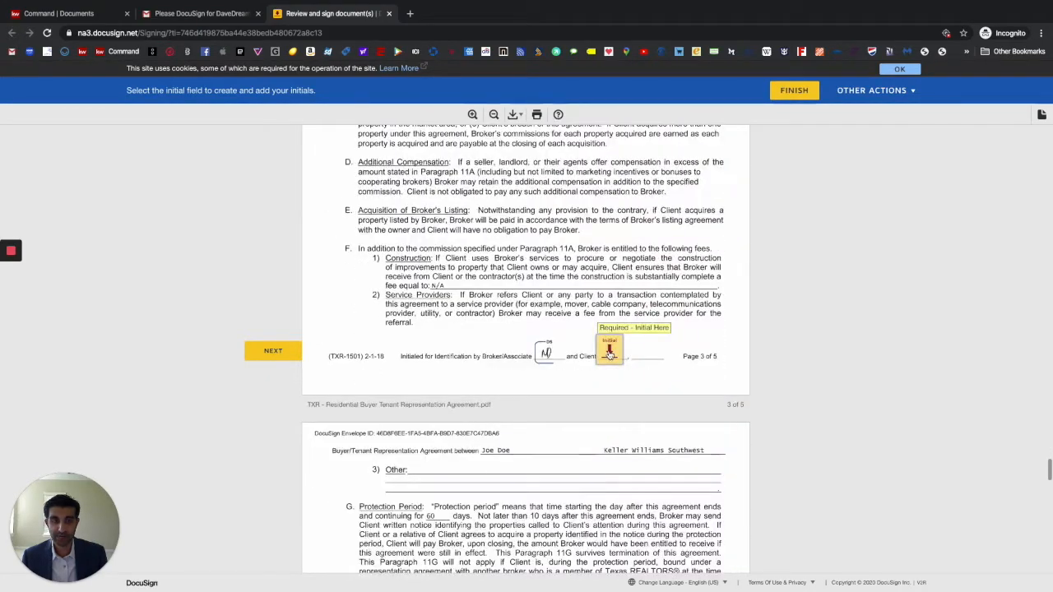
{"action": "left_click", "coordinate": [609, 351]}
{"action": "left_click", "coordinate": [610, 351]}
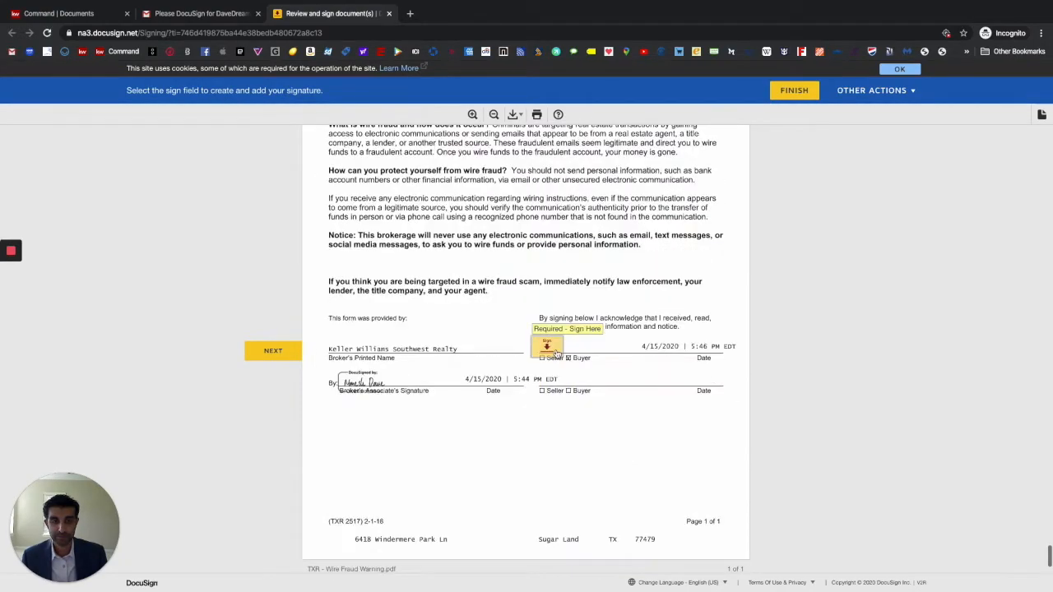
{"action": "left_click", "coordinate": [556, 352]}
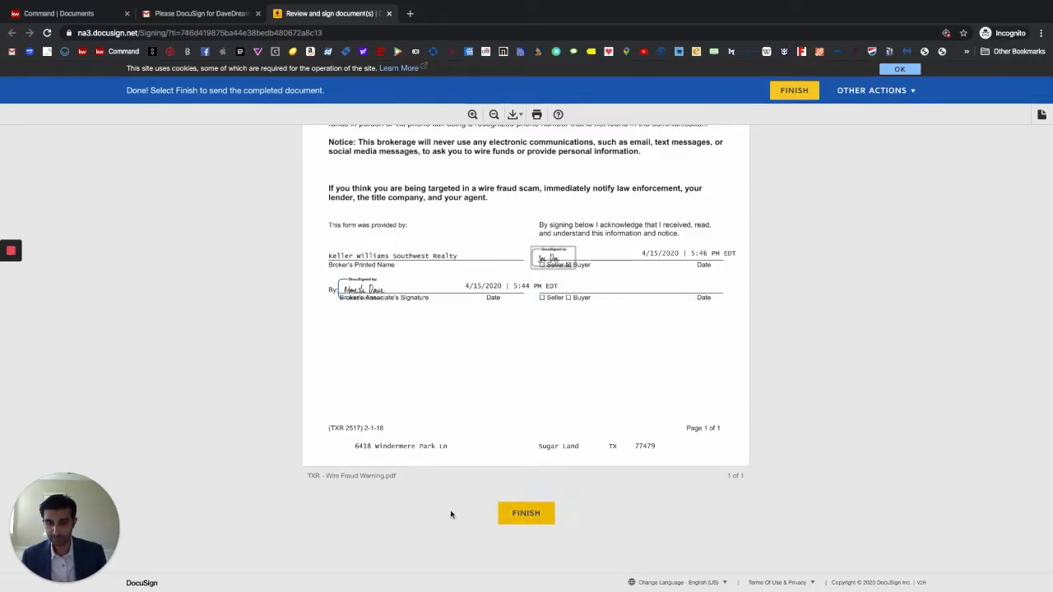
Finish the client's signing, decline the DocuSign account sign-up, and close the DocuSign and Gmail pages to return to Command
{"action": "left_click", "coordinate": [590, 517]}
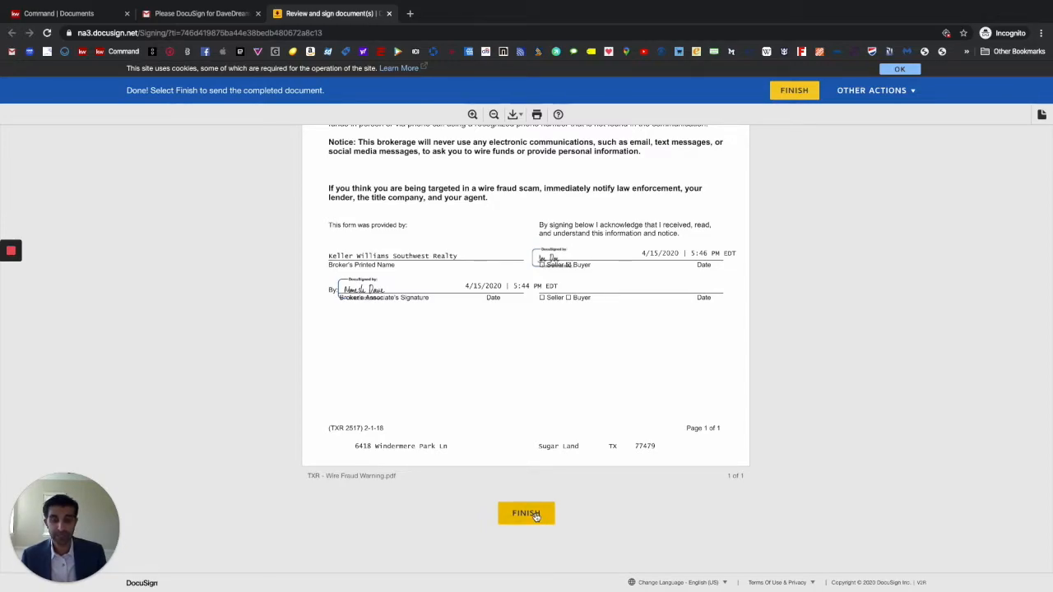
{"action": "left_click", "coordinate": [536, 516]}
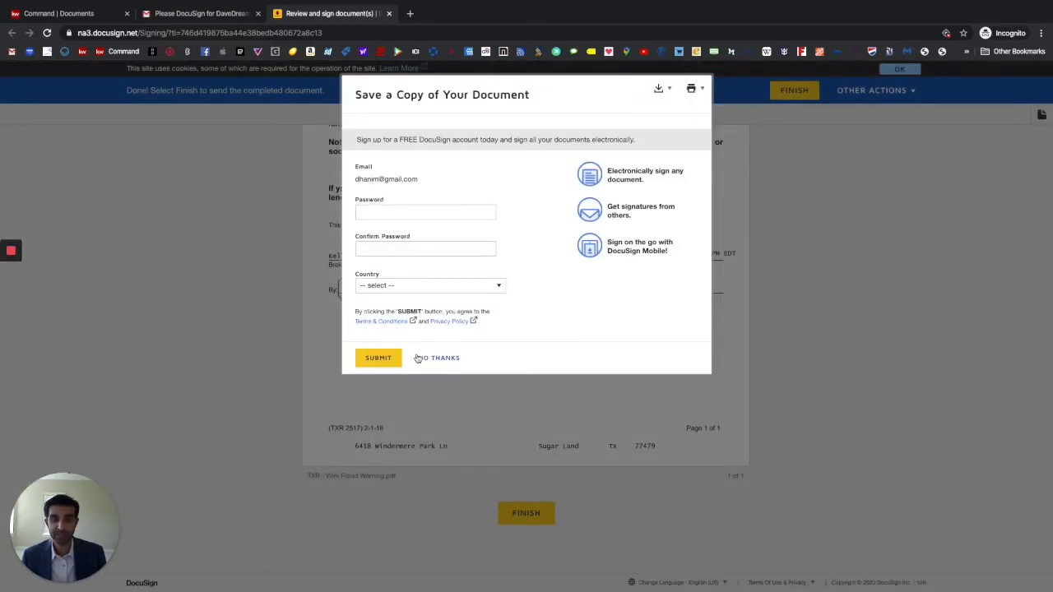
{"action": "left_click", "coordinate": [444, 358]}
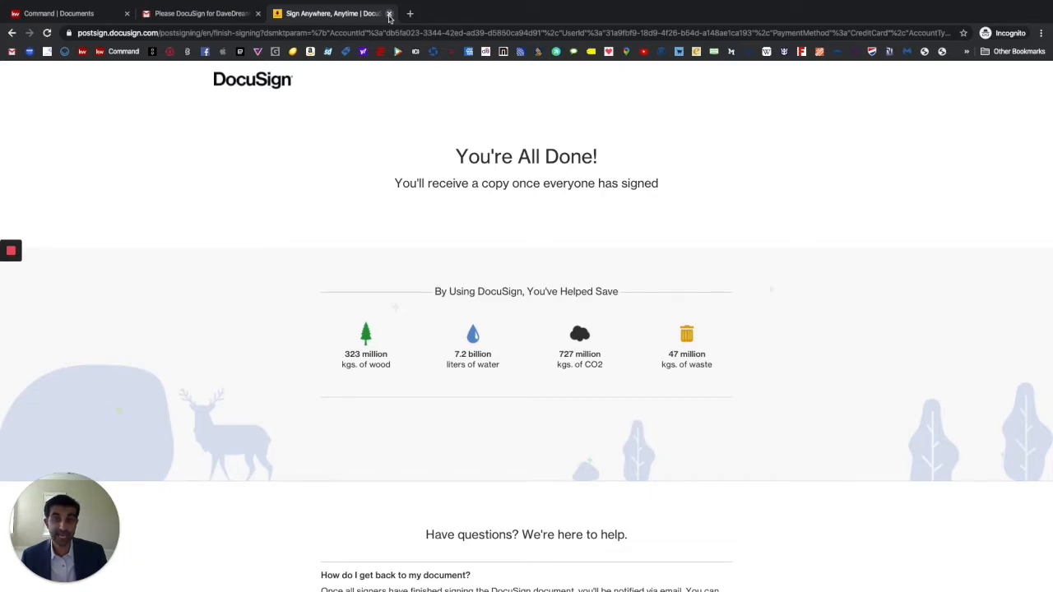
{"action": "left_click", "coordinate": [389, 14]}
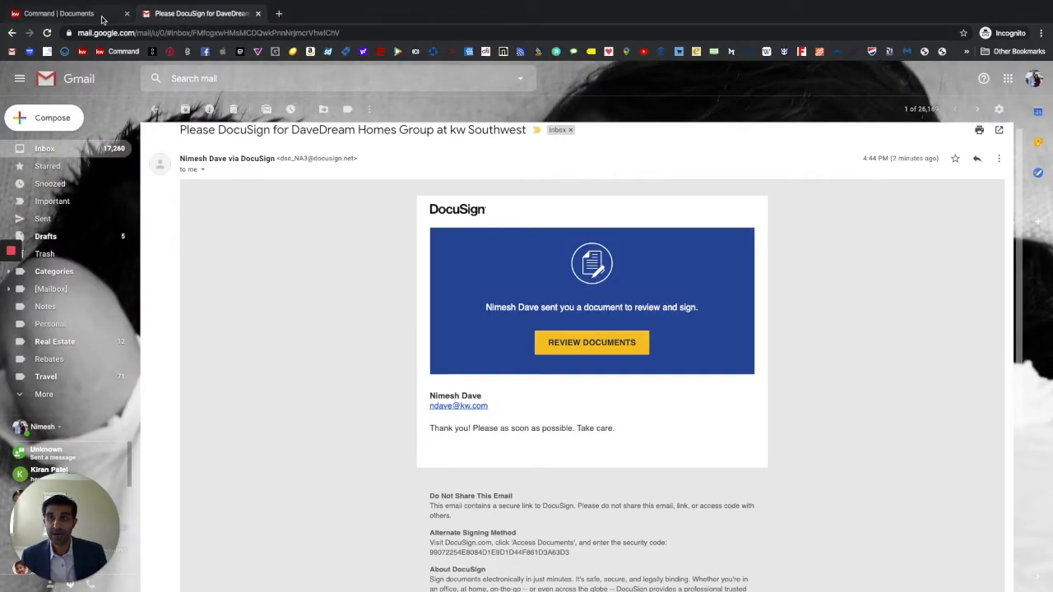
{"action": "left_click", "coordinate": [257, 14]}
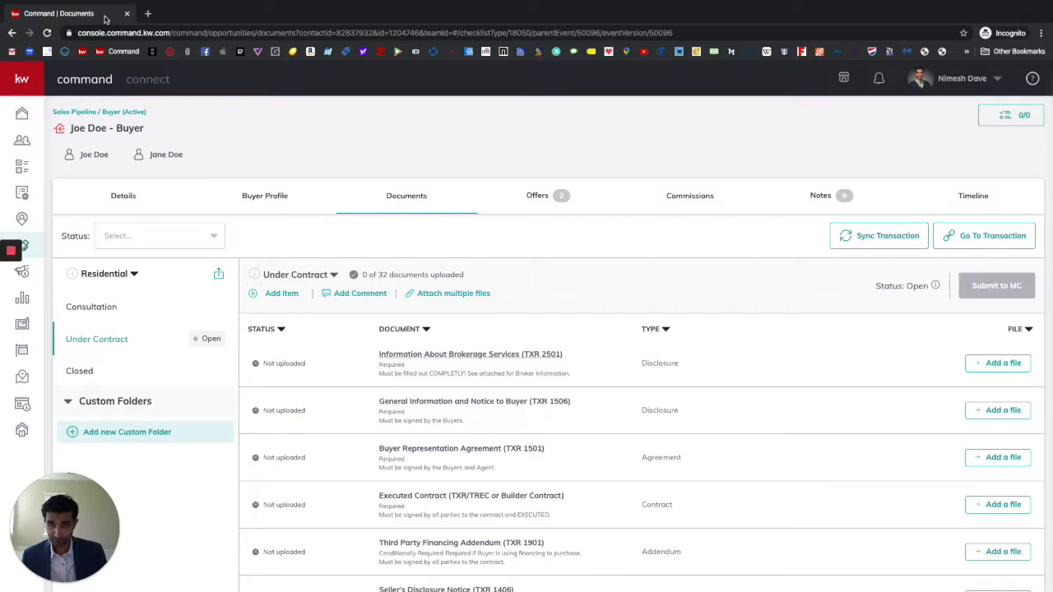
Examine the manual and DocuSign file sources for Information About Brokerage Services (TXR 2501) in the Under Contract checklist, and cancel the assignment
{"action": "scroll", "coordinate": [623, 278], "scroll_direction": "down", "scroll_amount": 1}
{"action": "scroll", "coordinate": [623, 277], "scroll_direction": "up", "scroll_amount": 1}
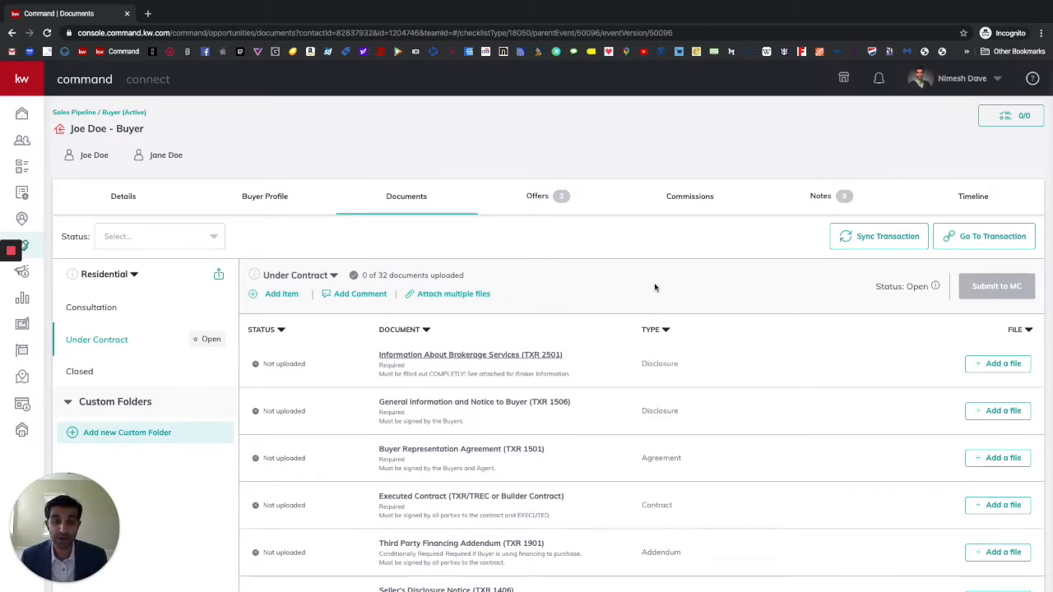
{"action": "scroll", "coordinate": [654, 286], "scroll_direction": "down", "scroll_amount": 2}
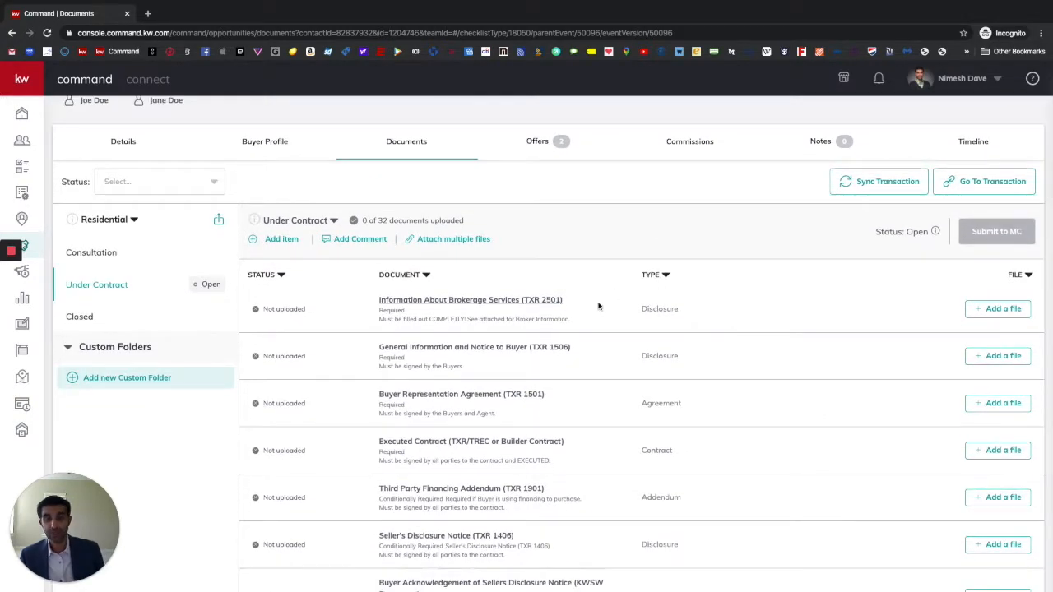
{"action": "left_click", "coordinate": [998, 312]}
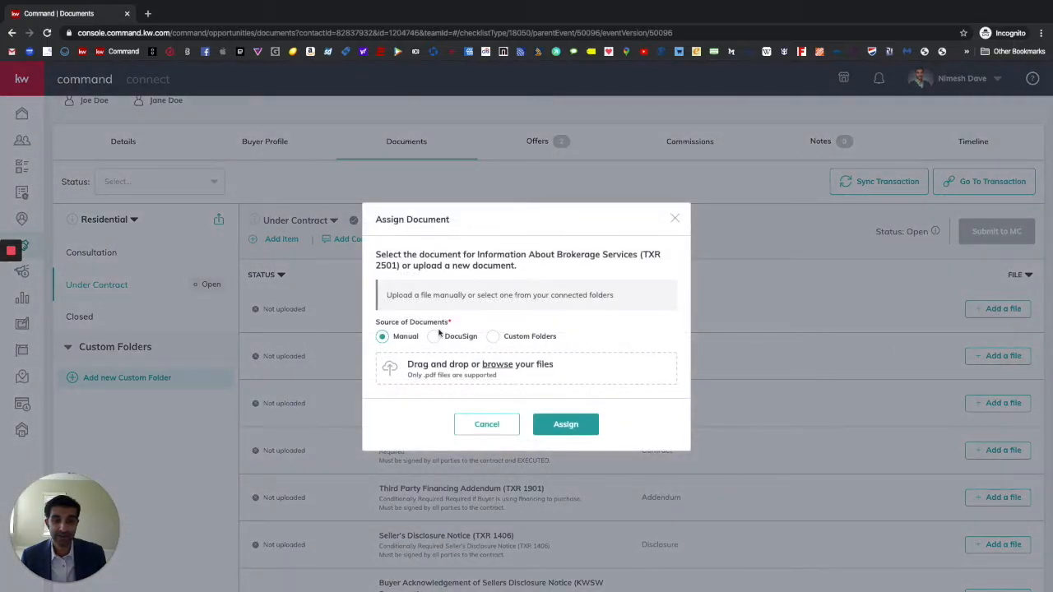
{"action": "left_click", "coordinate": [464, 372]}
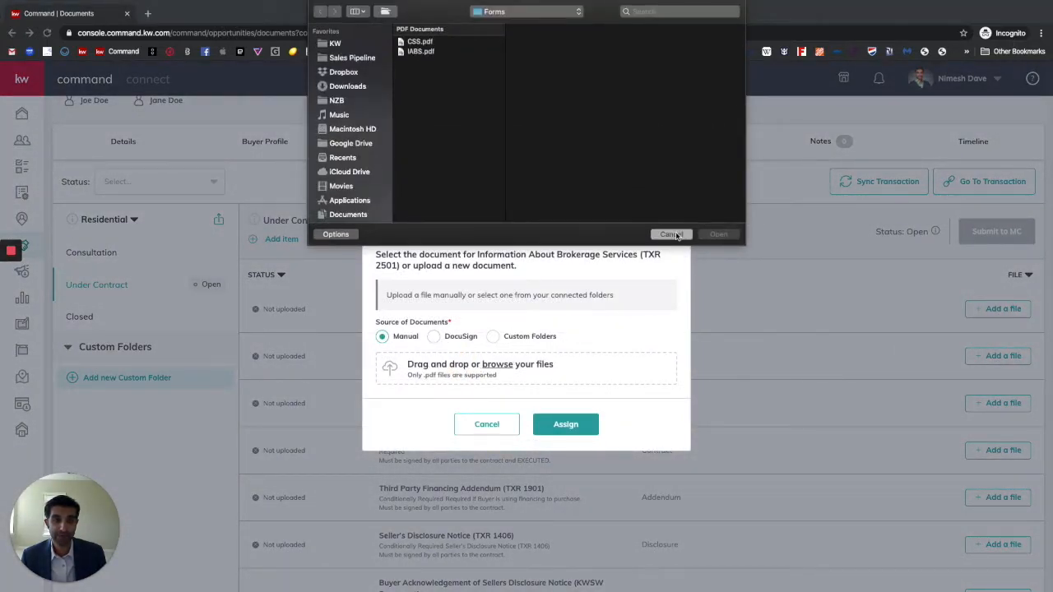
{"action": "left_click", "coordinate": [671, 234]}
{"action": "left_click", "coordinate": [434, 338]}
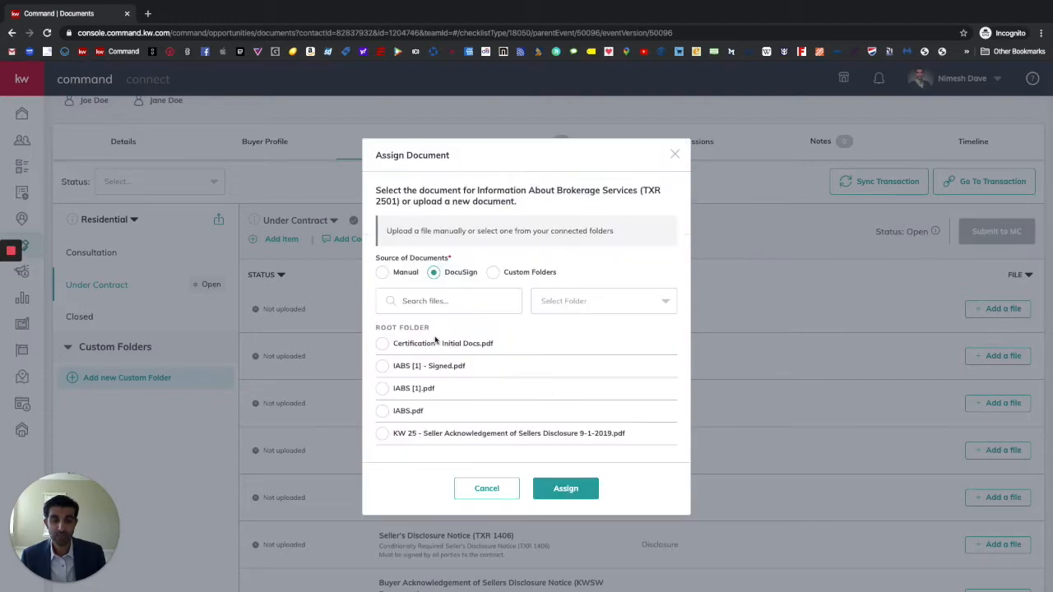
{"action": "scroll", "coordinate": [566, 379], "scroll_direction": "down", "scroll_amount": 10}
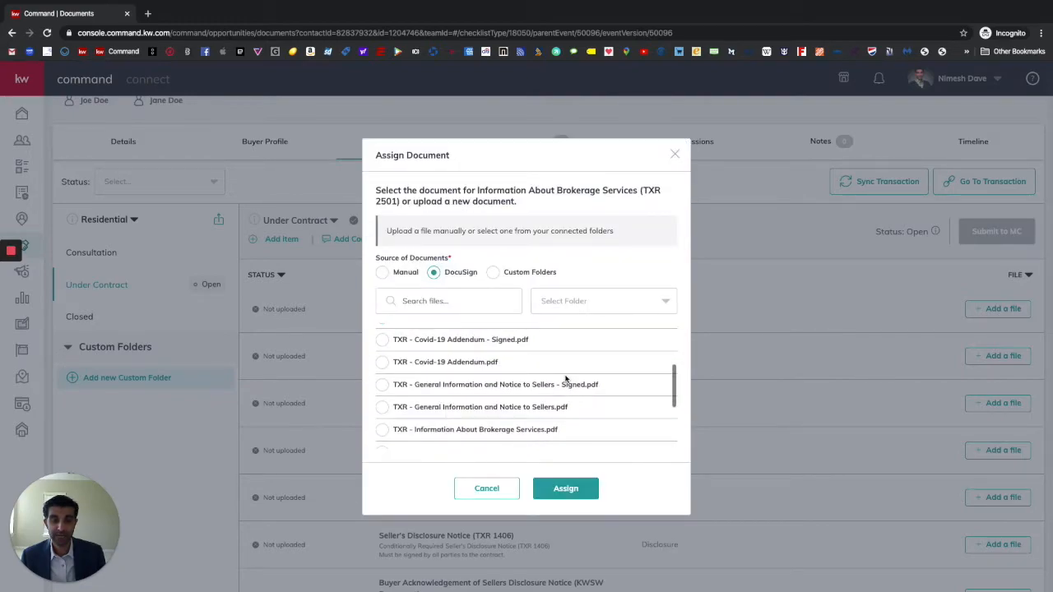
{"action": "scroll", "coordinate": [566, 379], "scroll_direction": "up", "scroll_amount": 10}
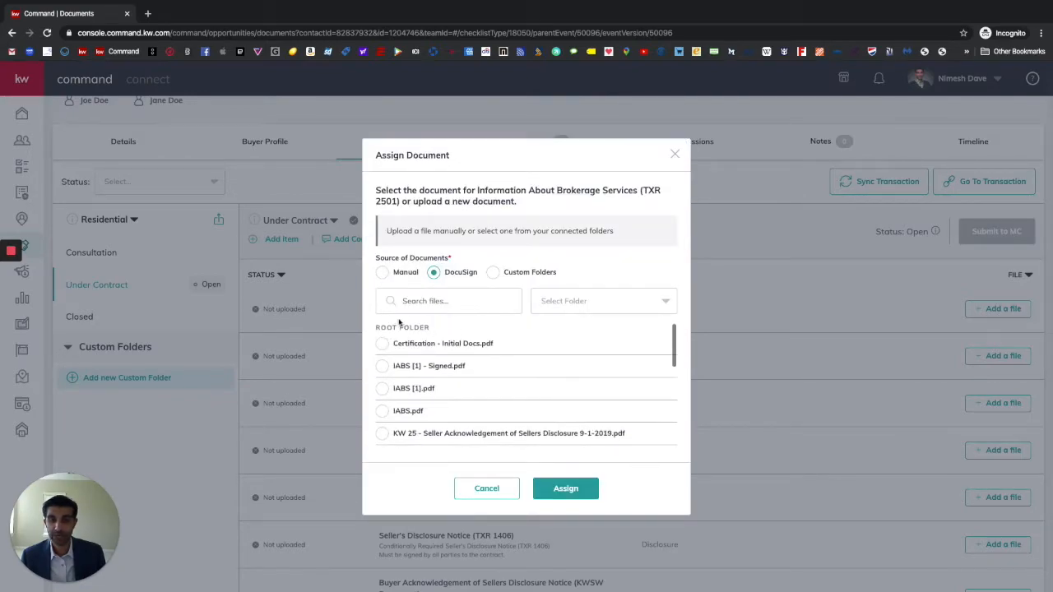
{"action": "left_click", "coordinate": [487, 489]}
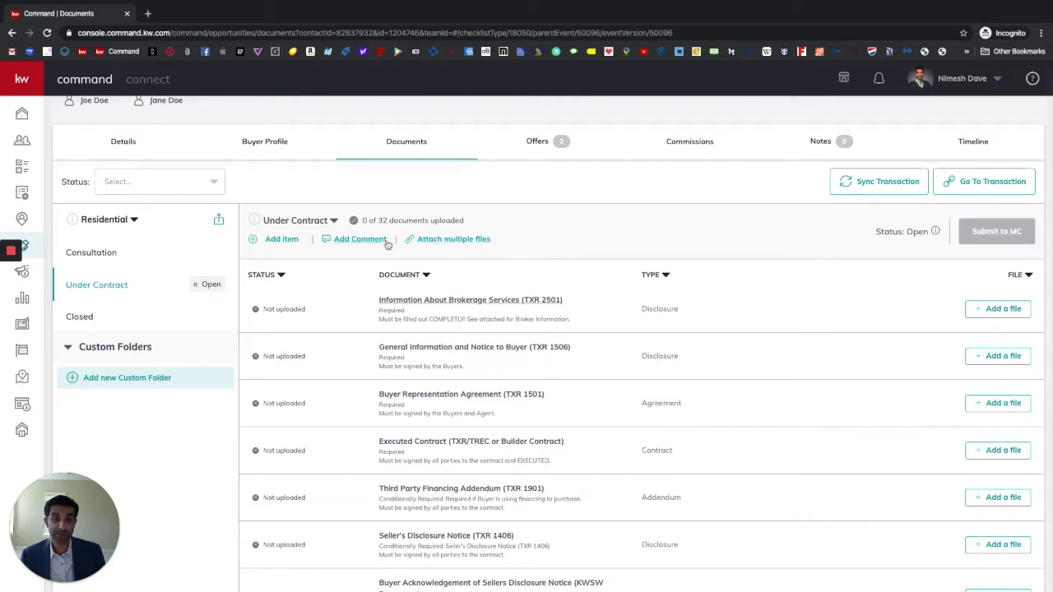
Start attaching multiple files from DocuSign and choose "IABS [1] - Signed.pdf" for Information About Brokerage Services (TXR 2501)
{"action": "left_click", "coordinate": [462, 240]}
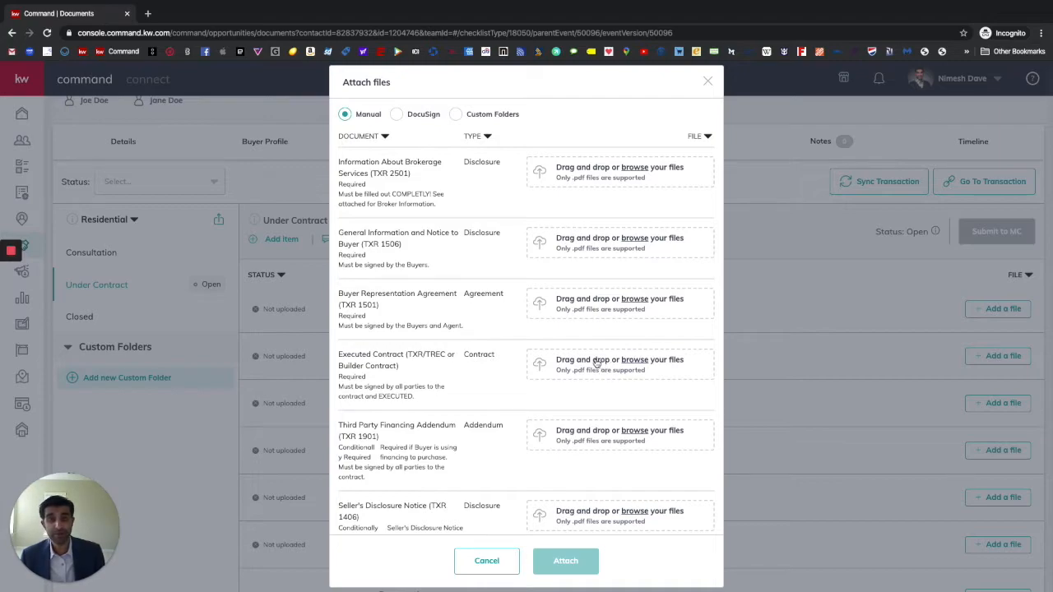
{"action": "left_click", "coordinate": [396, 116]}
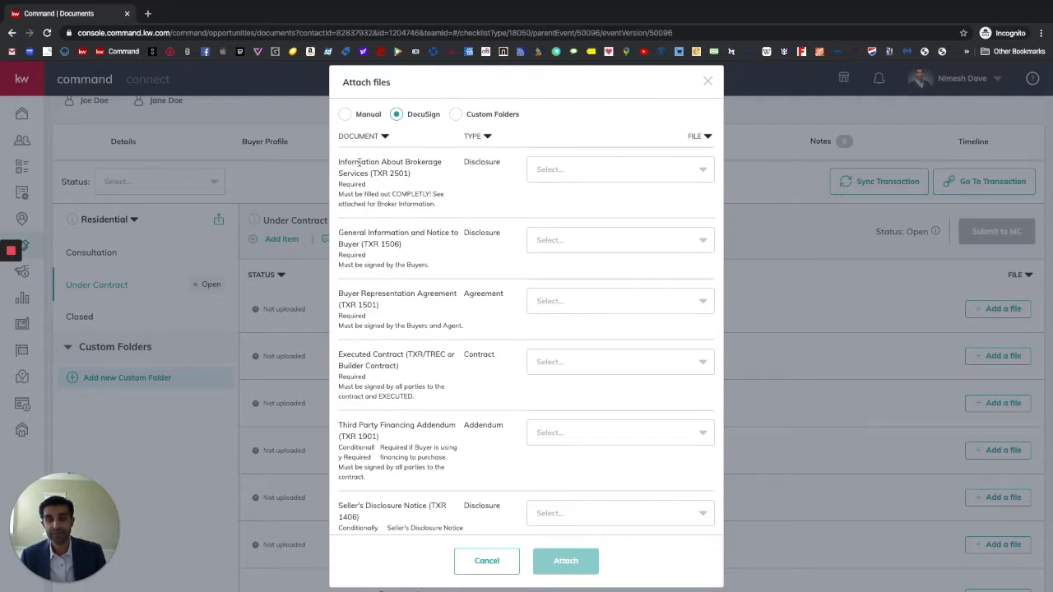
{"action": "left_click", "coordinate": [700, 170]}
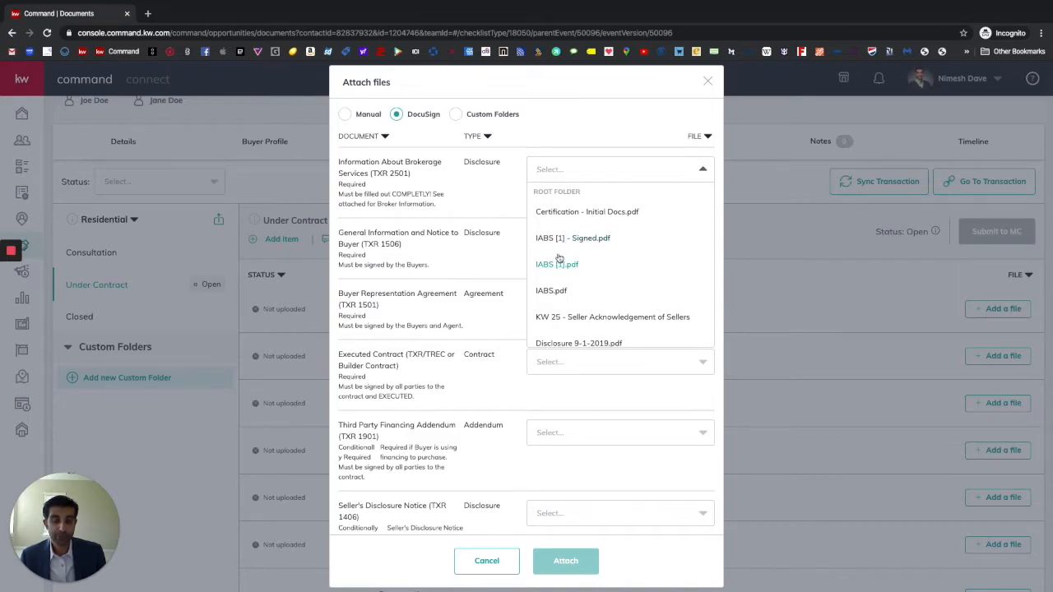
{"action": "left_click", "coordinate": [637, 237]}
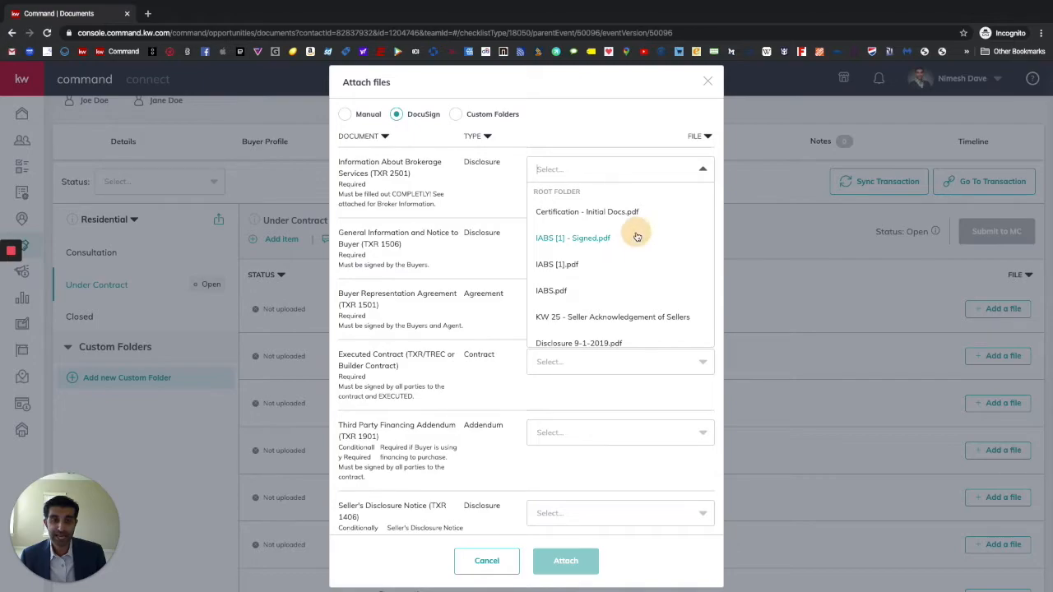
{"action": "left_click", "coordinate": [692, 252]}
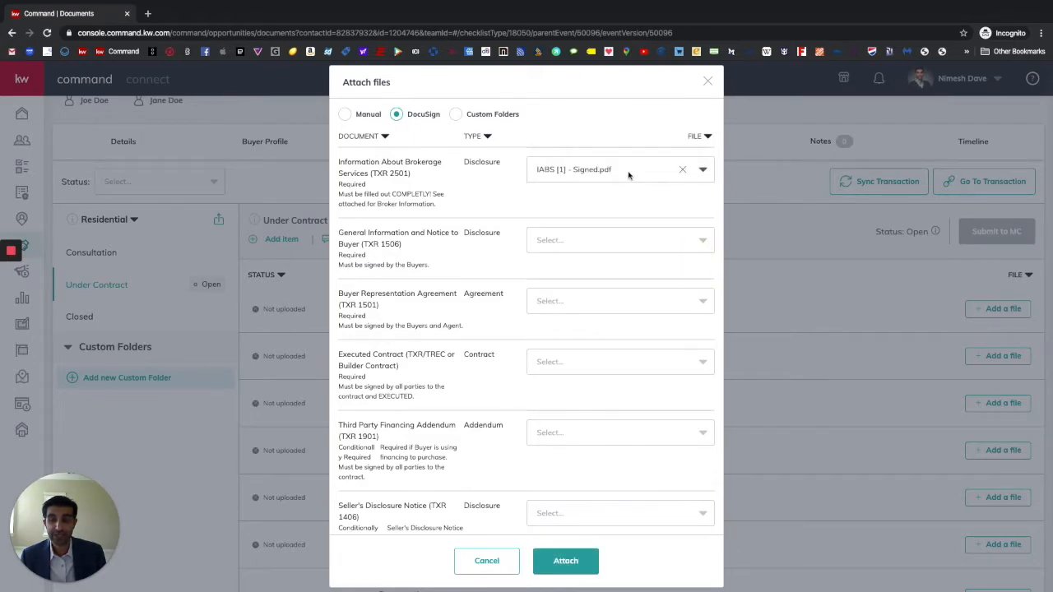
{"action": "left_click", "coordinate": [629, 174]}
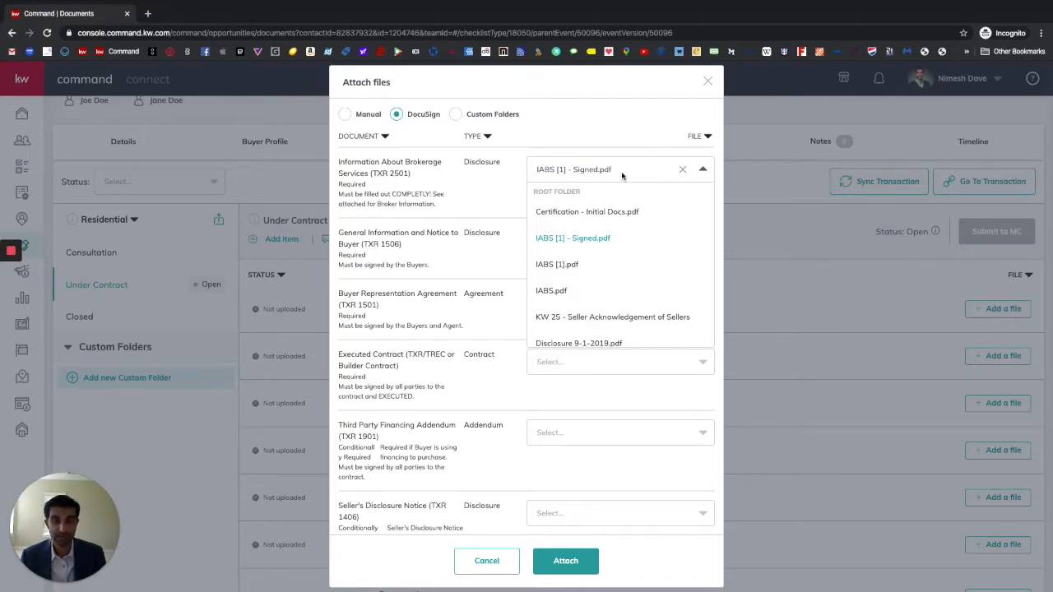
{"action": "left_click", "coordinate": [585, 241]}
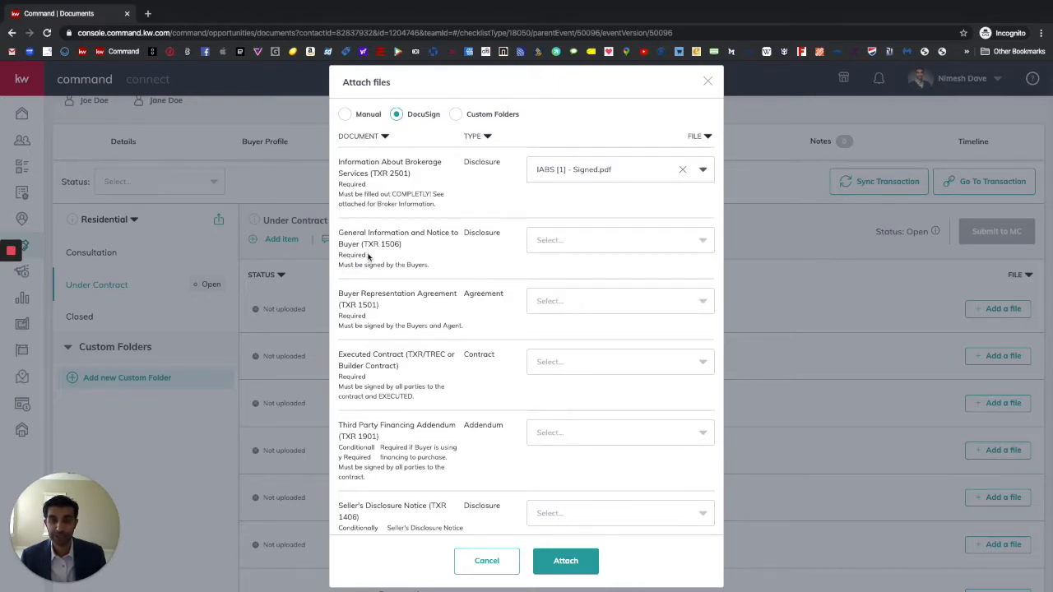
Choose "TXR - General Information and Notice to Sellers - Signed.pdf" for General Information and Notice to Buyer (TXR 1506)
{"action": "left_click", "coordinate": [628, 245]}
{"action": "scroll", "coordinate": [648, 280], "scroll_direction": "down", "scroll_amount": 1}
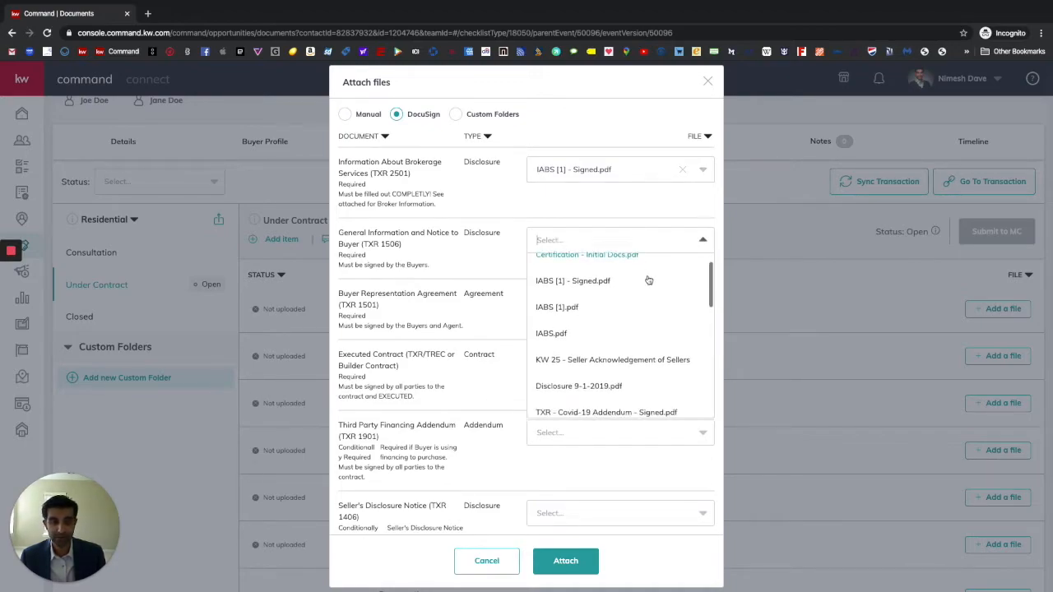
{"action": "scroll", "coordinate": [649, 281], "scroll_direction": "down", "scroll_amount": 3}
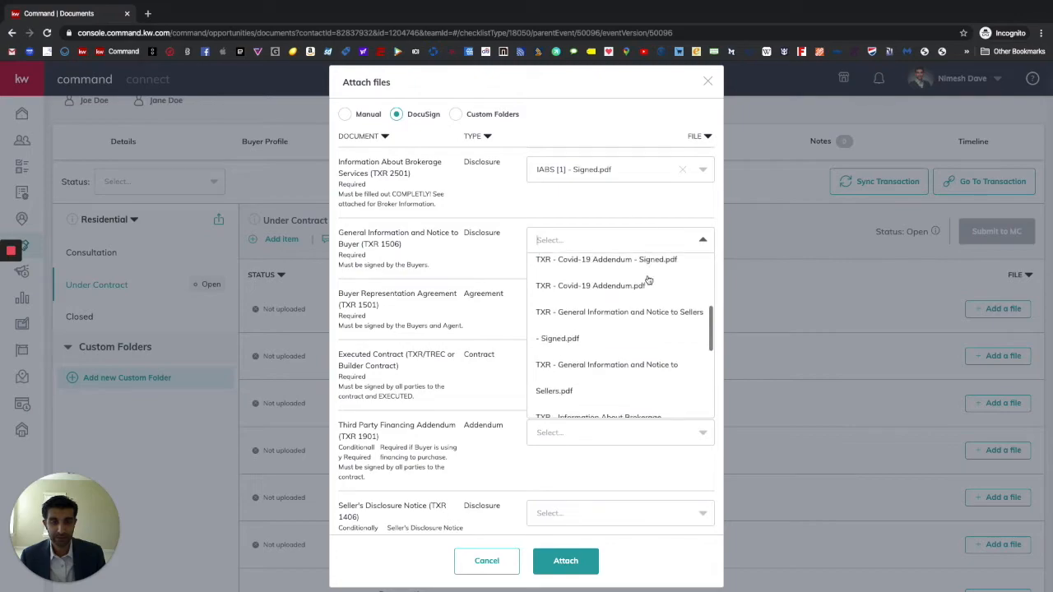
{"action": "scroll", "coordinate": [648, 280], "scroll_direction": "down", "scroll_amount": 1}
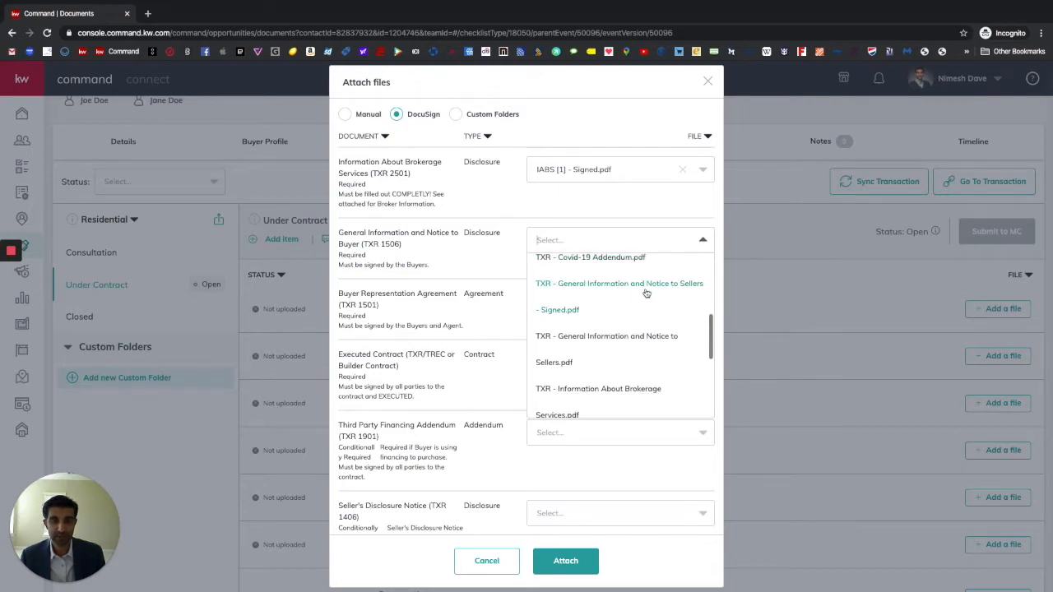
{"action": "left_click", "coordinate": [561, 312]}
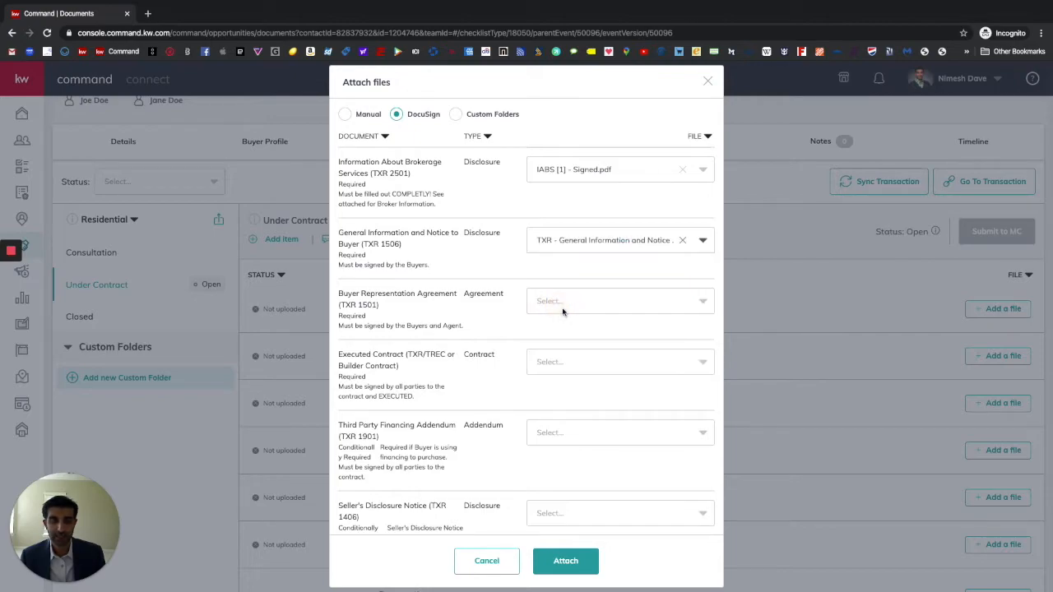
Choose "TXR - Residential Buyer Tenant Representation Agreement - Signed.pdf" for Buyer Representation Agreement (TXR 1501)
{"action": "scroll", "coordinate": [491, 319], "scroll_direction": "down", "scroll_amount": 2}
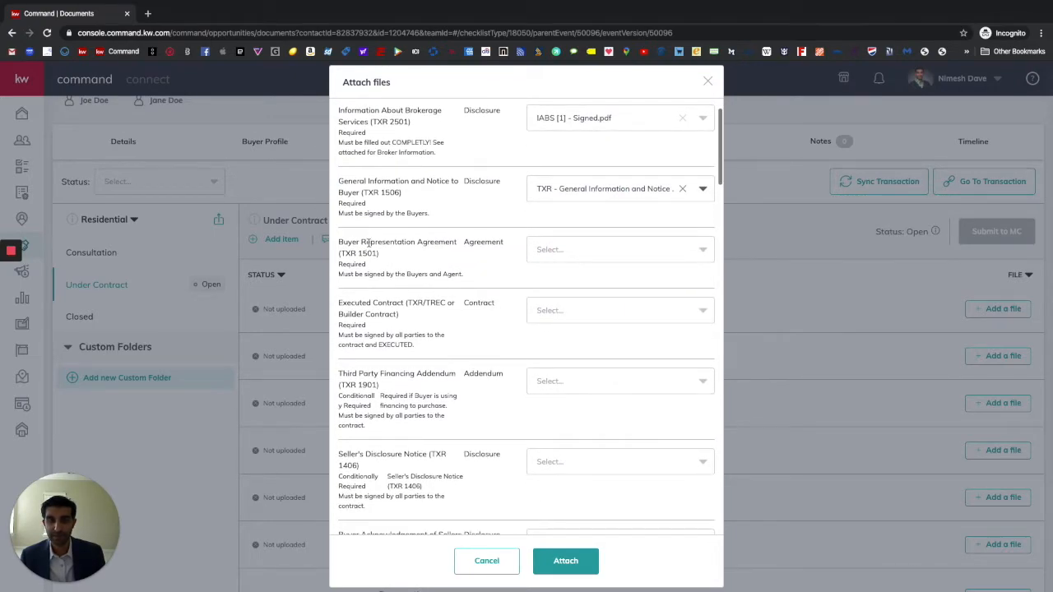
{"action": "left_click", "coordinate": [625, 254]}
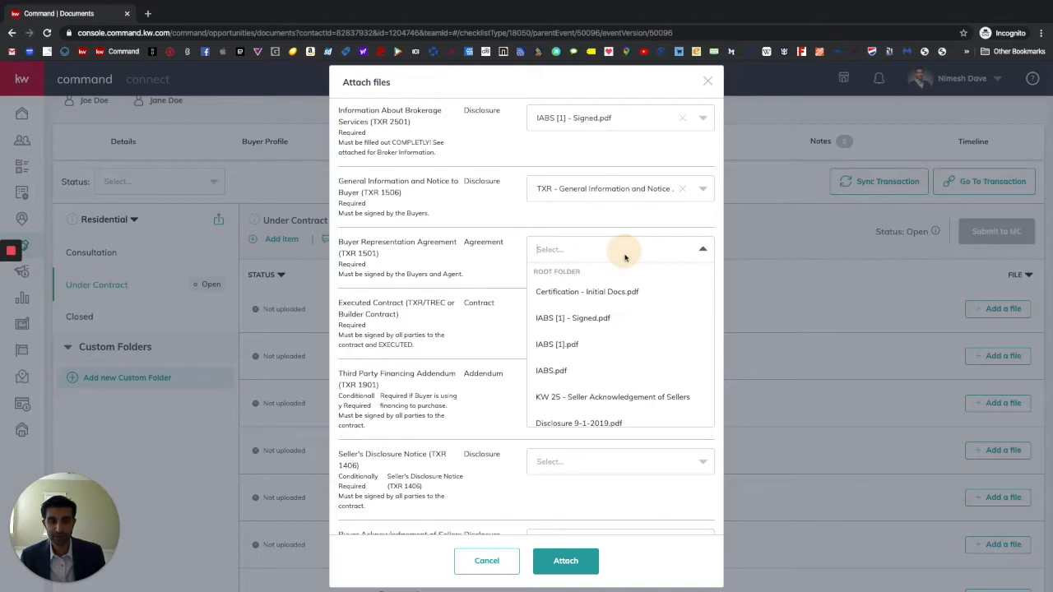
{"action": "scroll", "coordinate": [657, 325], "scroll_direction": "down", "scroll_amount": 2}
{"action": "scroll", "coordinate": [656, 325], "scroll_direction": "down", "scroll_amount": 6}
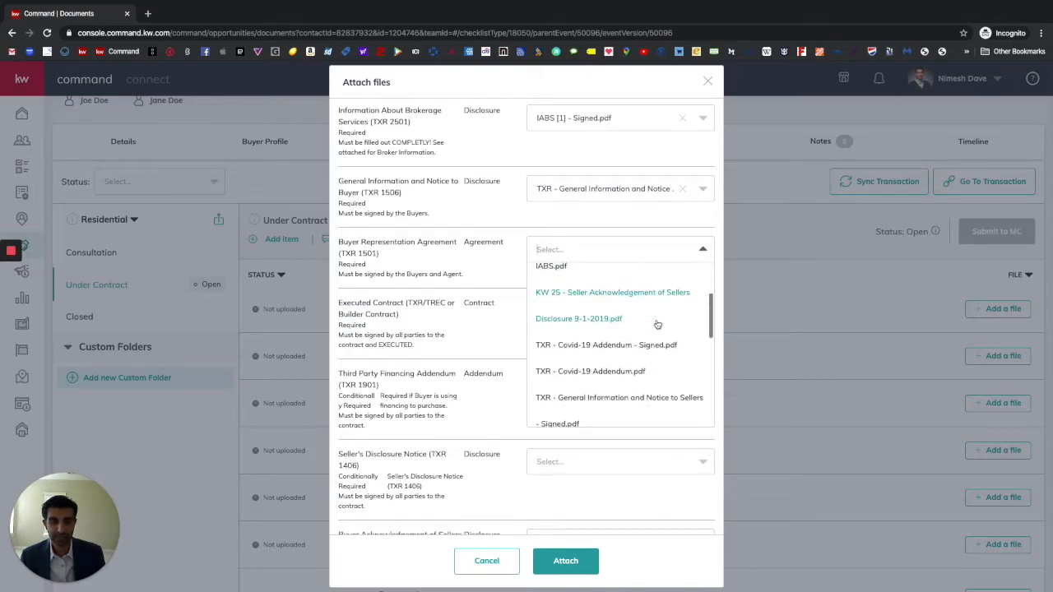
{"action": "scroll", "coordinate": [658, 325], "scroll_direction": "down", "scroll_amount": 4}
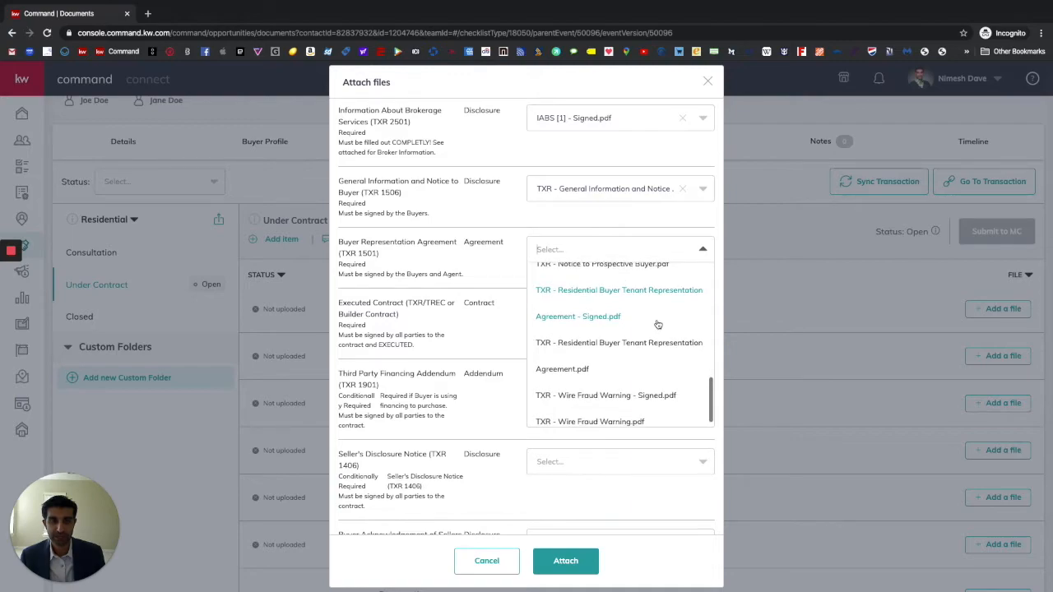
{"action": "scroll", "coordinate": [657, 325], "scroll_direction": "down", "scroll_amount": 1}
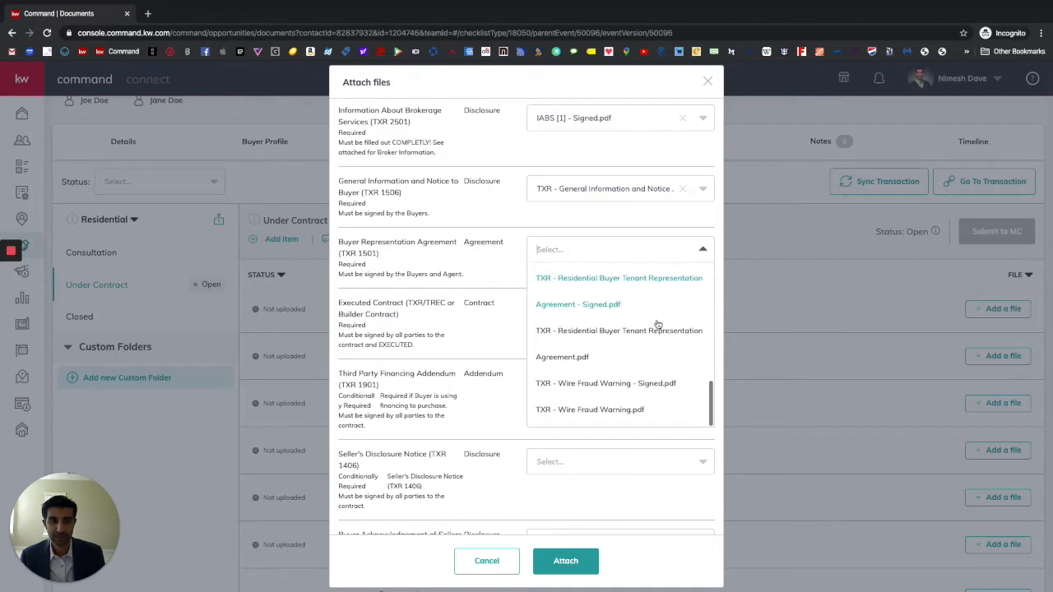
{"action": "left_click", "coordinate": [583, 306]}
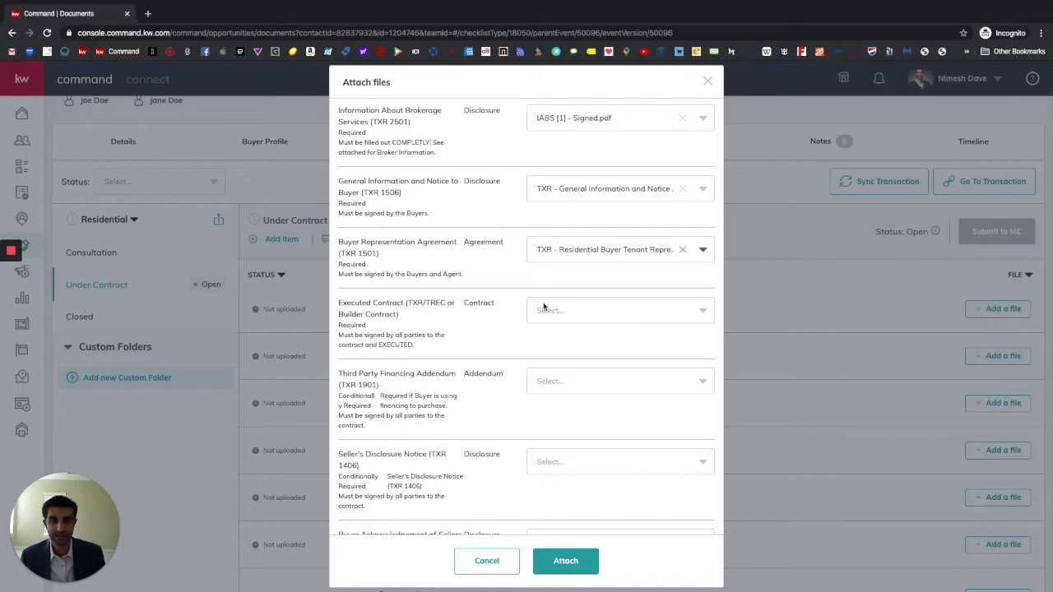
Choose "TXR - Wire Fraud Warning - Signed.pdf" for the KW Wire Notification (TXR 2517) item
{"action": "scroll", "coordinate": [546, 306], "scroll_direction": "down", "scroll_amount": 1}
{"action": "scroll", "coordinate": [545, 307], "scroll_direction": "down", "scroll_amount": 3}
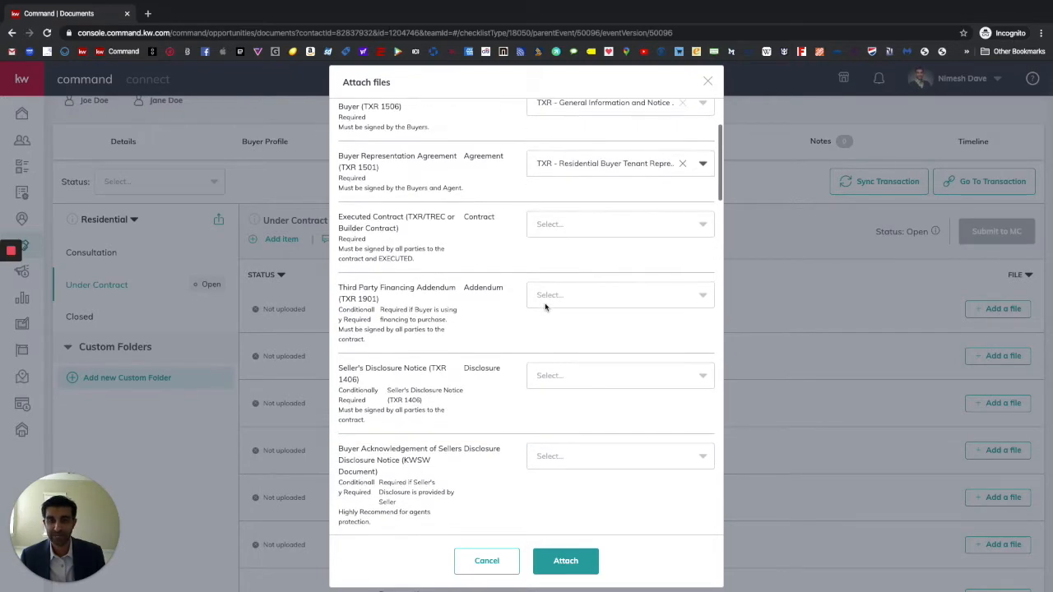
{"action": "scroll", "coordinate": [546, 307], "scroll_direction": "up", "scroll_amount": 3}
{"action": "scroll", "coordinate": [546, 307], "scroll_direction": "down", "scroll_amount": 1}
{"action": "scroll", "coordinate": [545, 307], "scroll_direction": "down", "scroll_amount": 4}
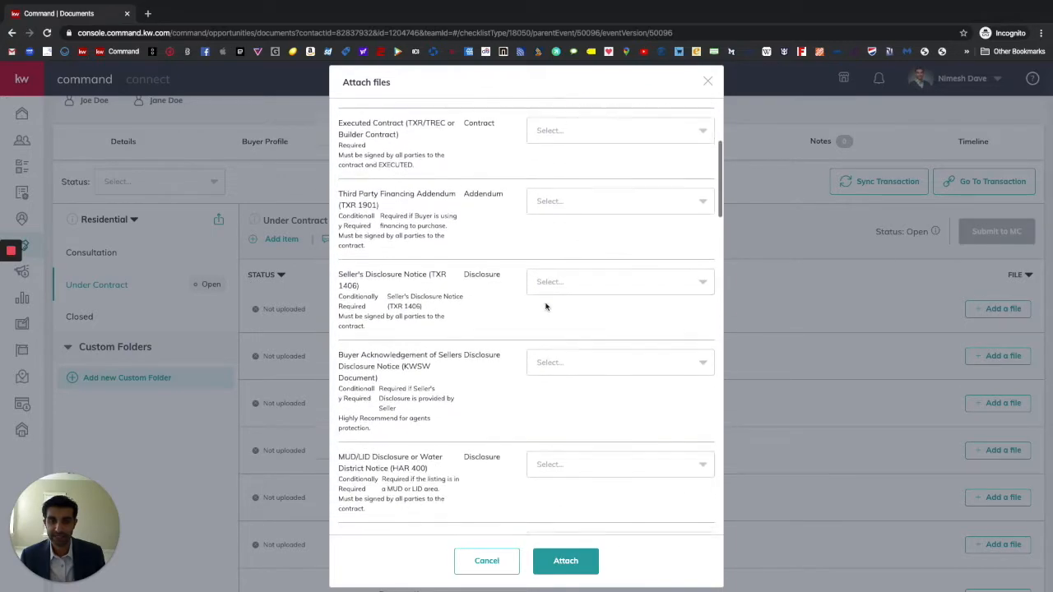
{"action": "scroll", "coordinate": [545, 307], "scroll_direction": "down", "scroll_amount": 3}
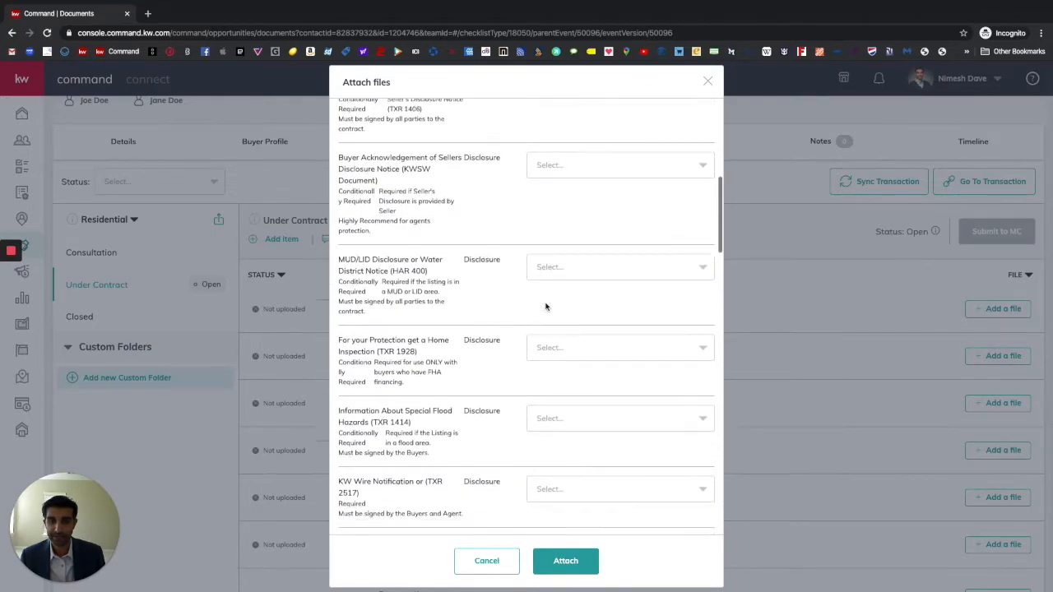
{"action": "scroll", "coordinate": [545, 307], "scroll_direction": "down", "scroll_amount": 2}
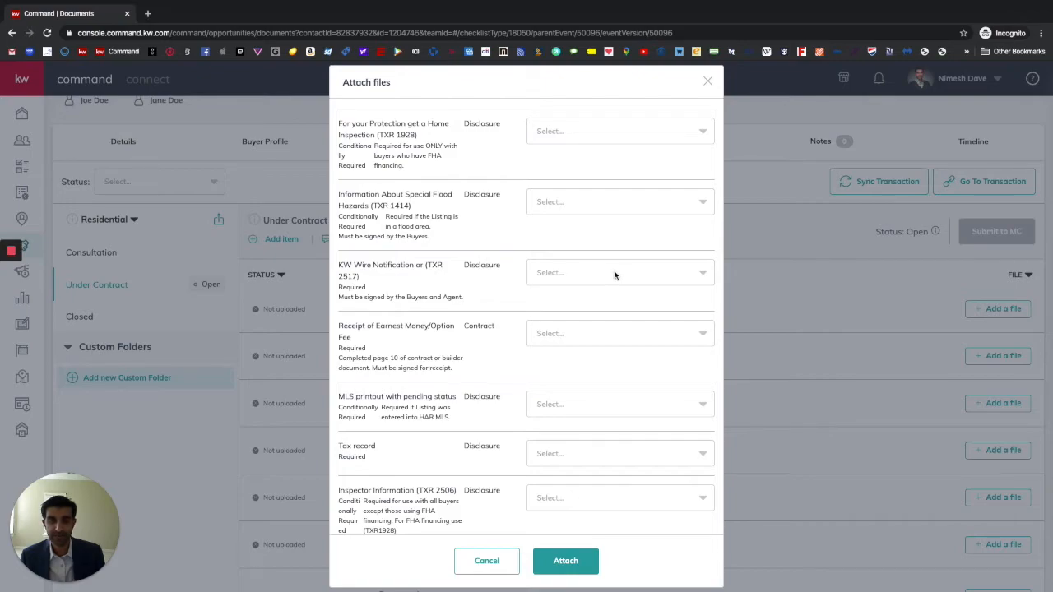
{"action": "left_click", "coordinate": [697, 282]}
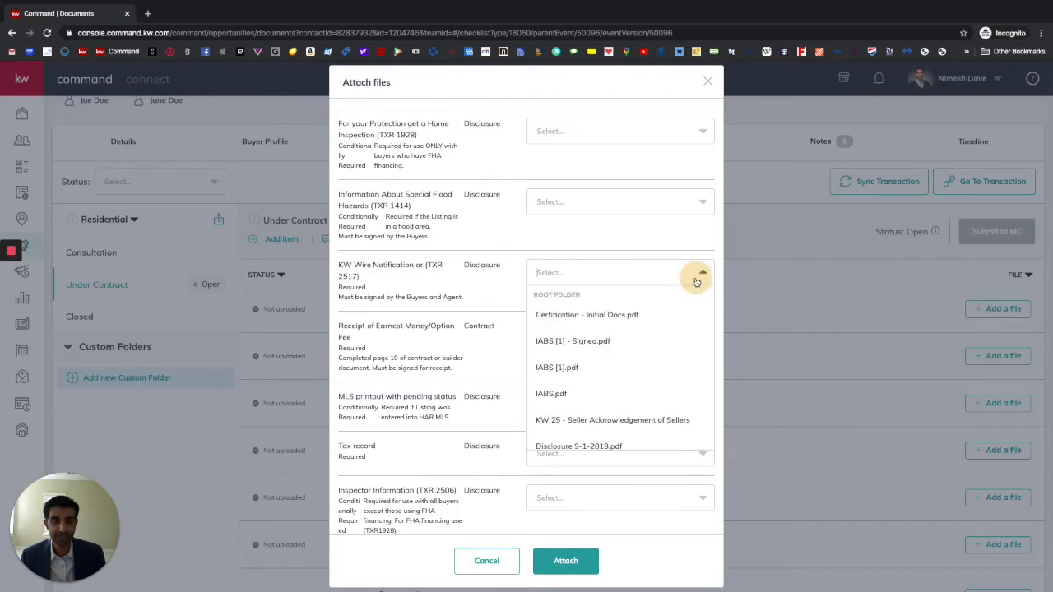
{"action": "scroll", "coordinate": [673, 328], "scroll_direction": "down", "scroll_amount": 1}
{"action": "scroll", "coordinate": [675, 329], "scroll_direction": "down", "scroll_amount": 5}
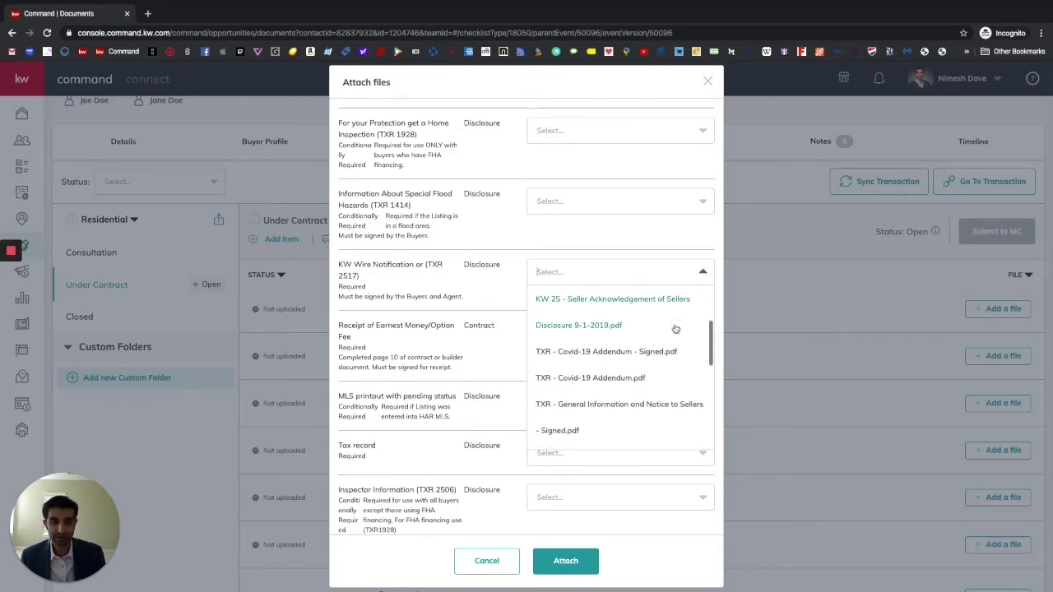
{"action": "scroll", "coordinate": [675, 329], "scroll_direction": "down", "scroll_amount": 4}
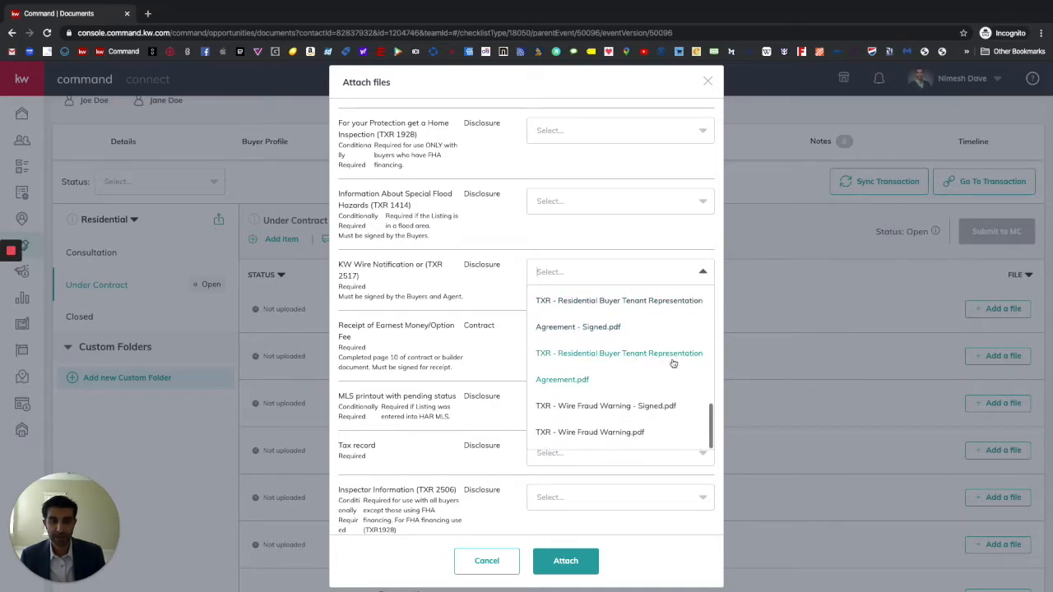
{"action": "left_click", "coordinate": [659, 409]}
Check the remaining document items for matching files and attach the chosen DocuSign files to the Under Contract checklist
{"action": "scroll", "coordinate": [629, 394], "scroll_direction": "down", "scroll_amount": 3}
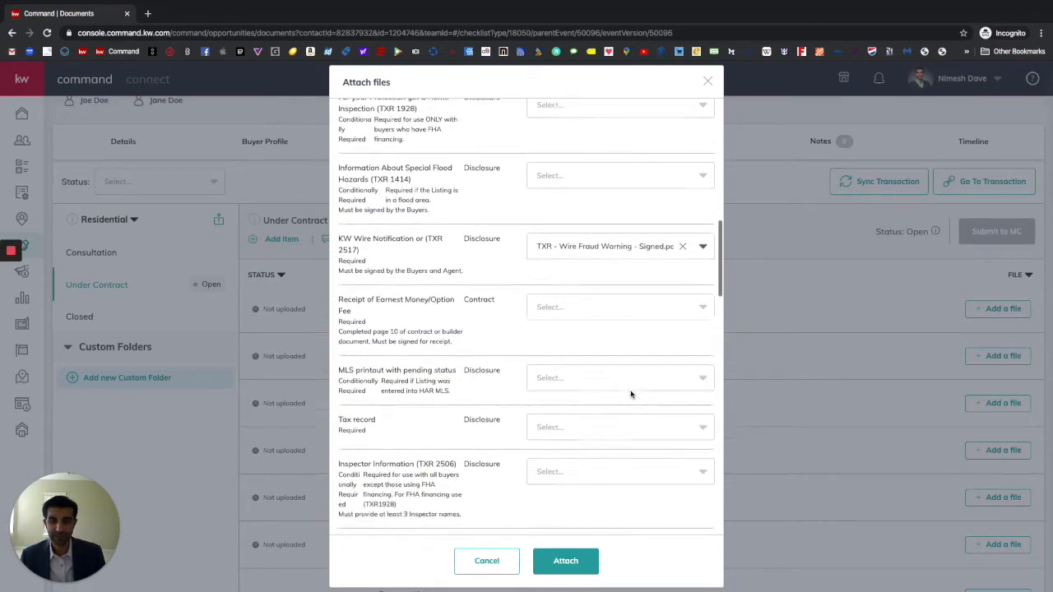
{"action": "scroll", "coordinate": [631, 395], "scroll_direction": "down", "scroll_amount": 3}
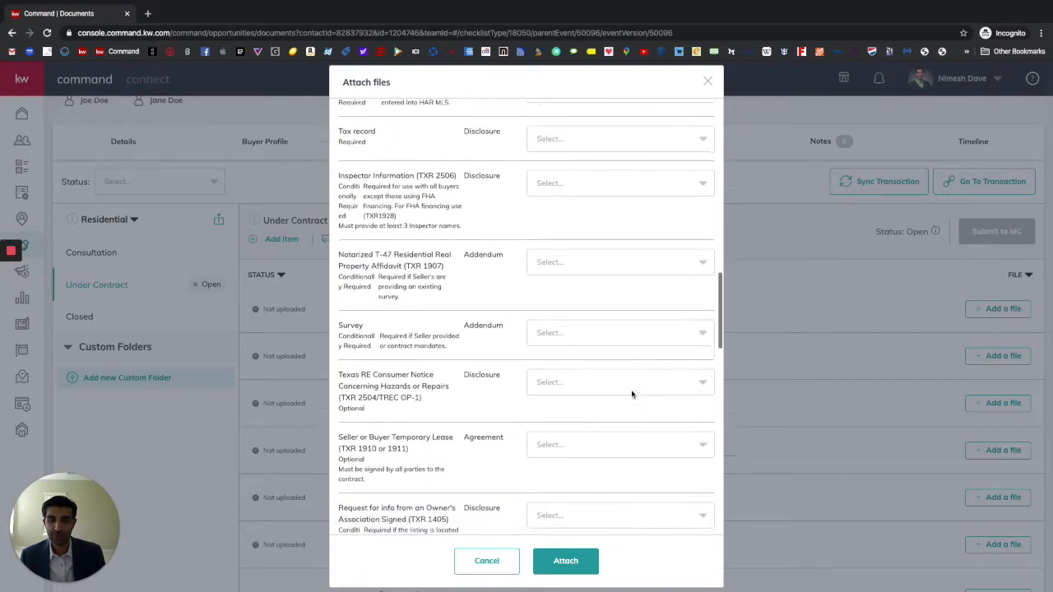
{"action": "scroll", "coordinate": [632, 395], "scroll_direction": "down", "scroll_amount": 2}
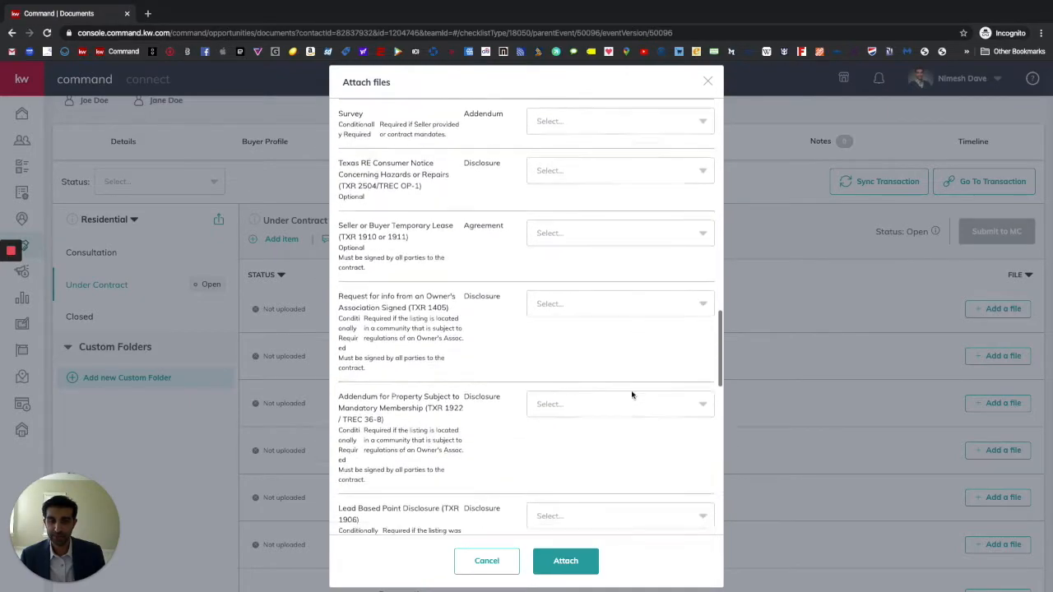
{"action": "scroll", "coordinate": [632, 395], "scroll_direction": "down", "scroll_amount": 4}
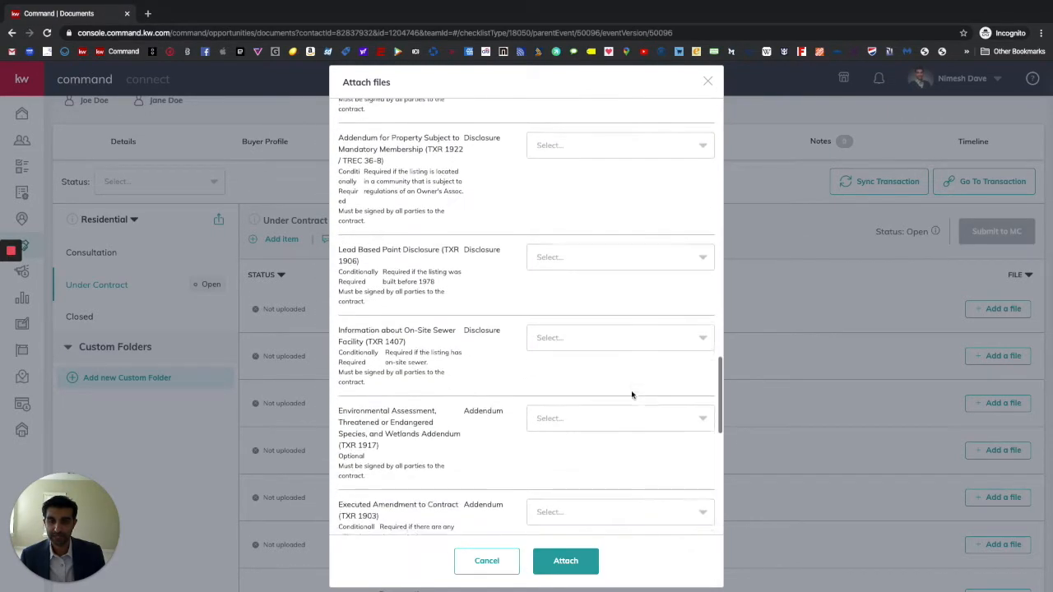
{"action": "scroll", "coordinate": [632, 395], "scroll_direction": "down", "scroll_amount": 3}
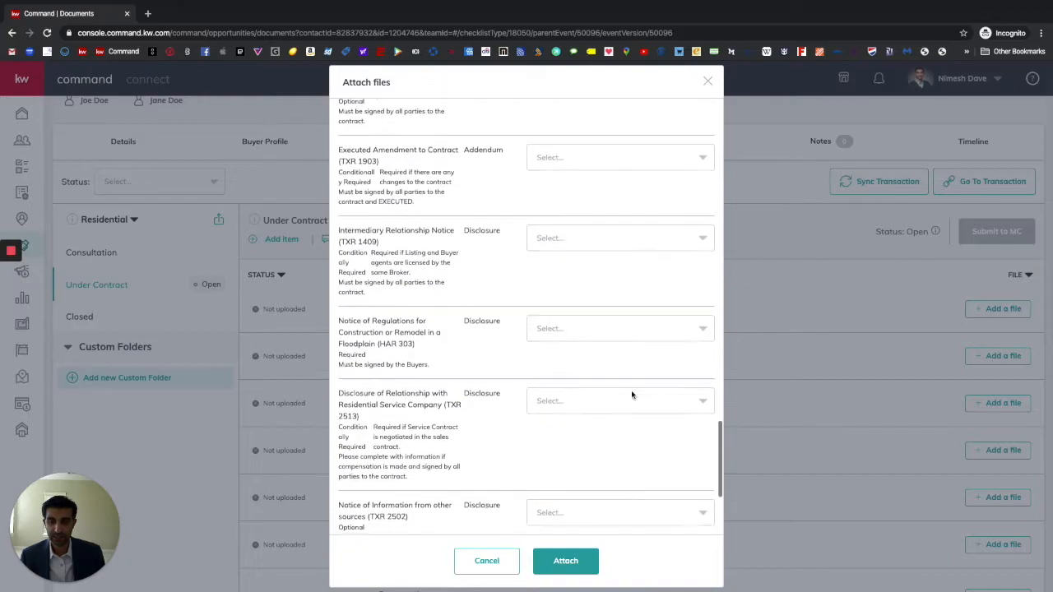
{"action": "scroll", "coordinate": [632, 395], "scroll_direction": "down", "scroll_amount": 2}
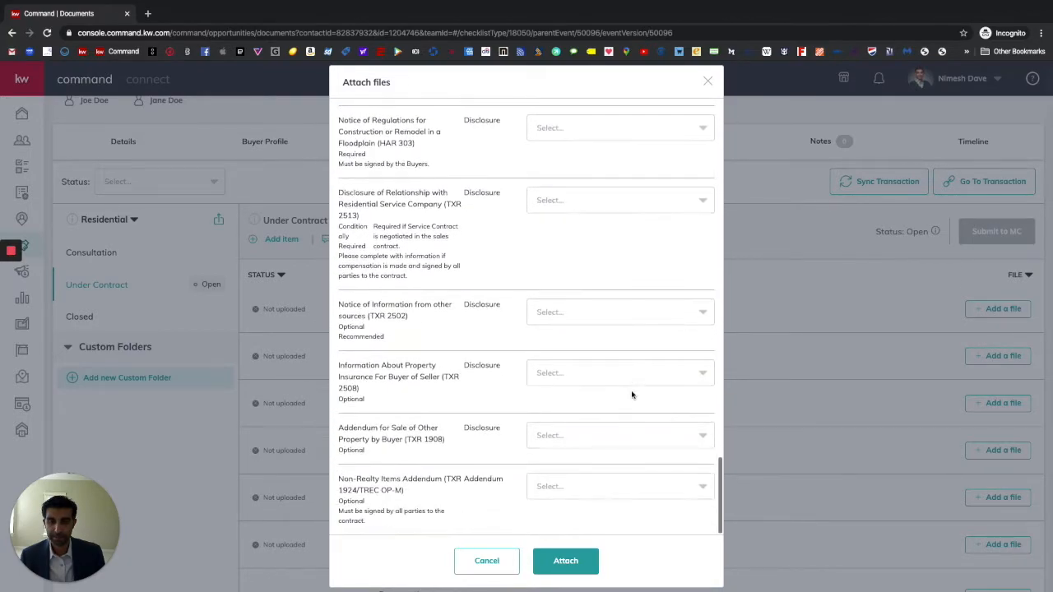
{"action": "scroll", "coordinate": [632, 395], "scroll_direction": "up", "scroll_amount": 10}
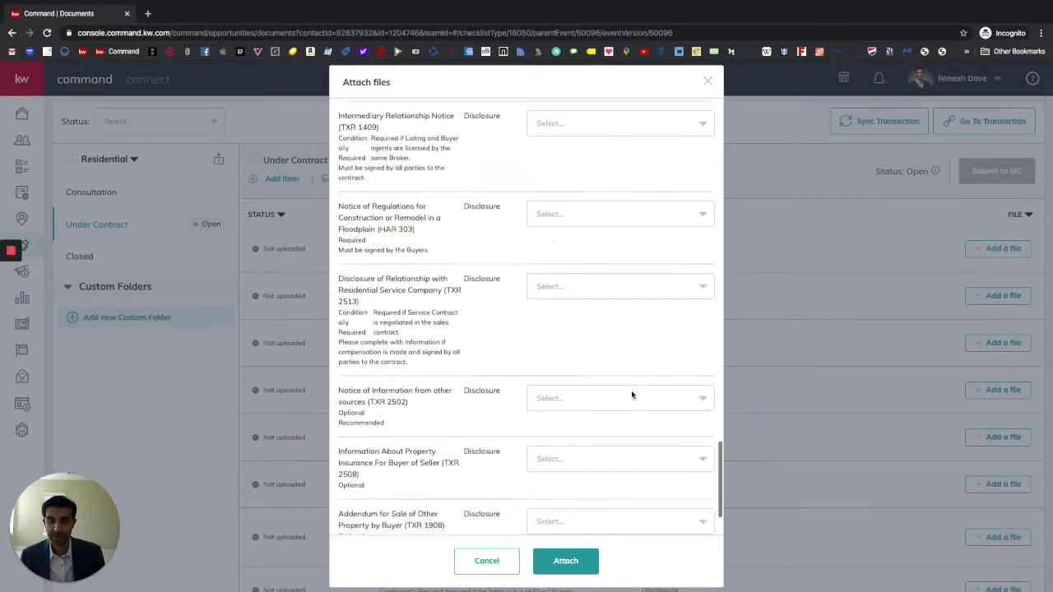
{"action": "scroll", "coordinate": [632, 395], "scroll_direction": "up", "scroll_amount": 10}
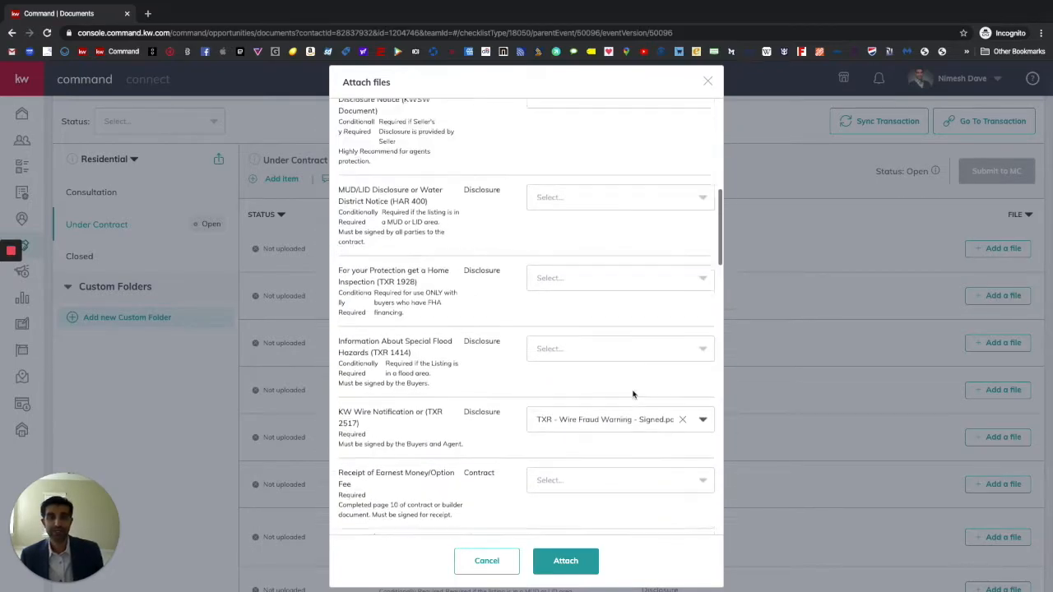
{"action": "scroll", "coordinate": [630, 372], "scroll_direction": "down", "scroll_amount": 6}
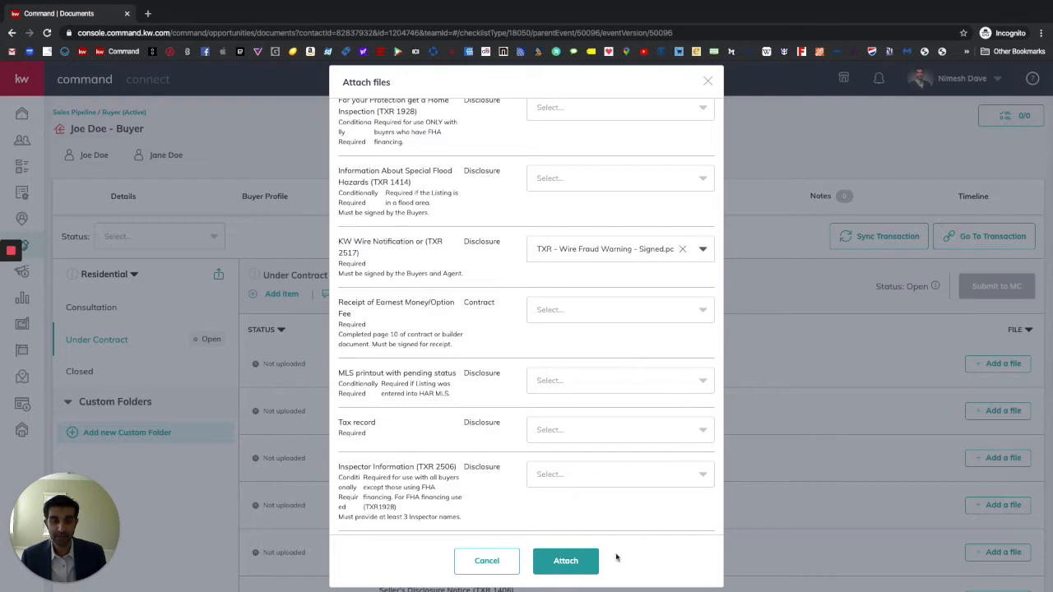
{"action": "left_click", "coordinate": [554, 563]}
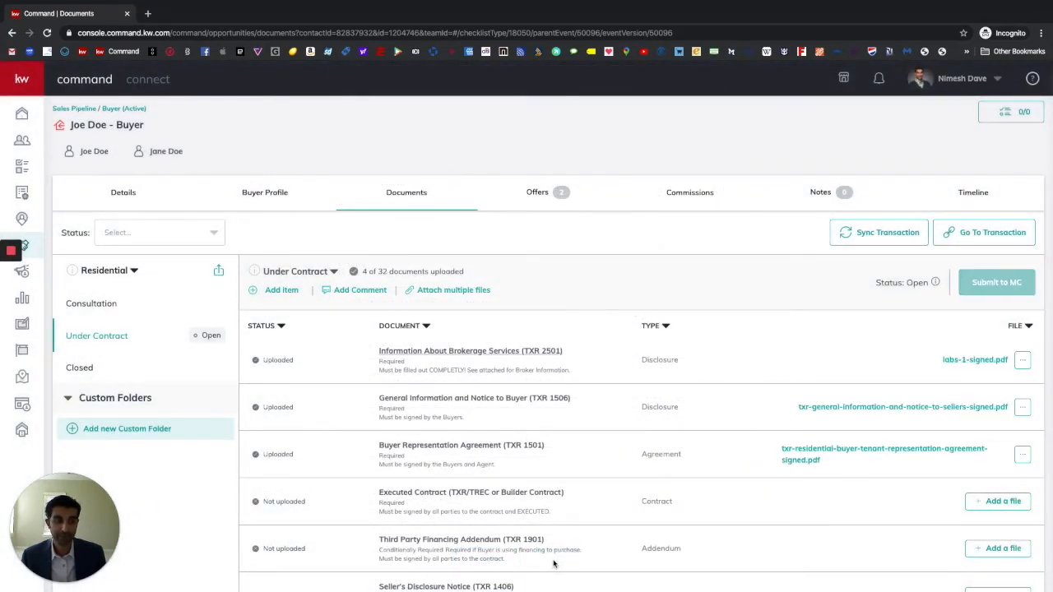
Review the attached files in the Under Contract checklist, including the one for KW Wire Notification (TXR 2517)
{"action": "scroll", "coordinate": [776, 376], "scroll_direction": "down", "scroll_amount": 2}
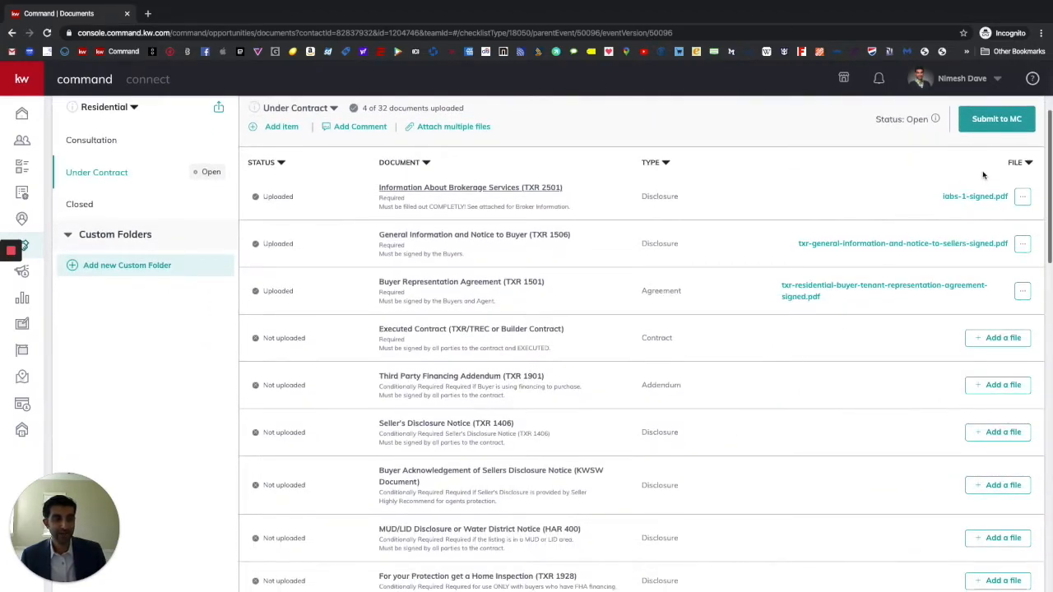
{"action": "scroll", "coordinate": [913, 317], "scroll_direction": "down", "scroll_amount": 3}
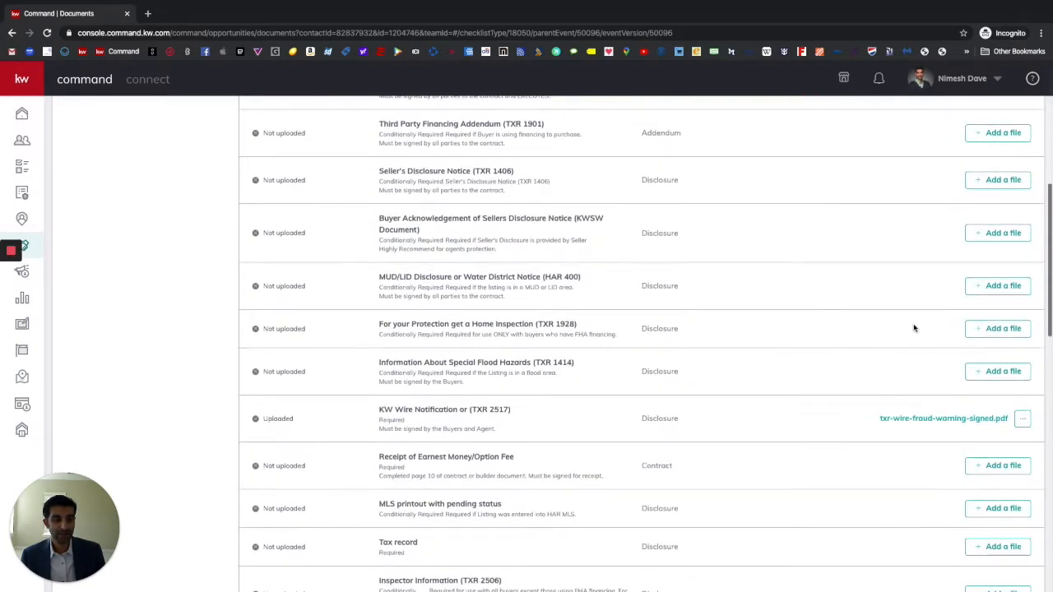
{"action": "scroll", "coordinate": [571, 446], "scroll_direction": "up", "scroll_amount": 3}
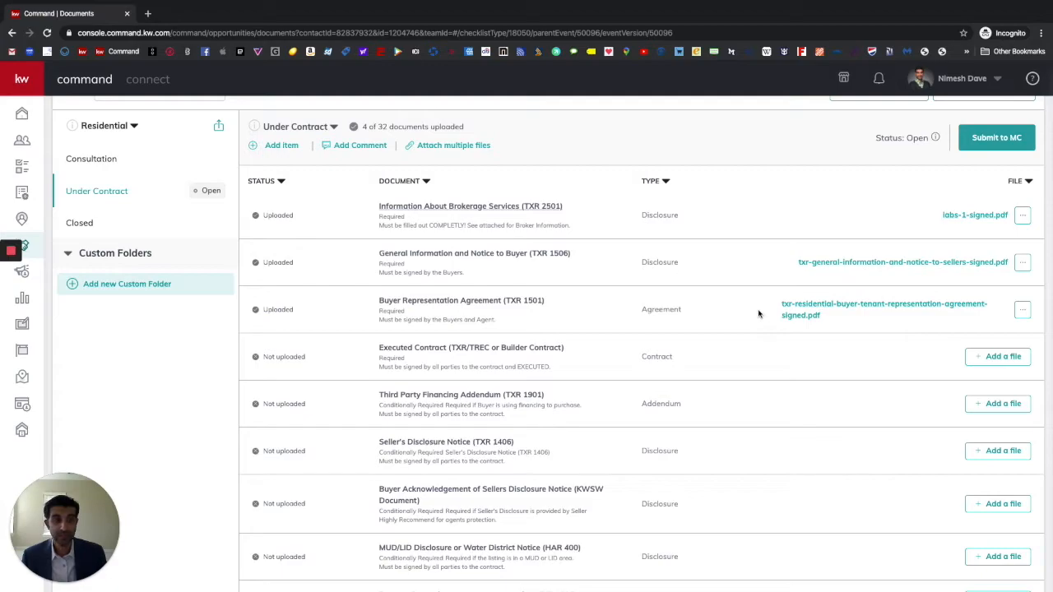
{"action": "scroll", "coordinate": [872, 289], "scroll_direction": "down", "scroll_amount": 5}
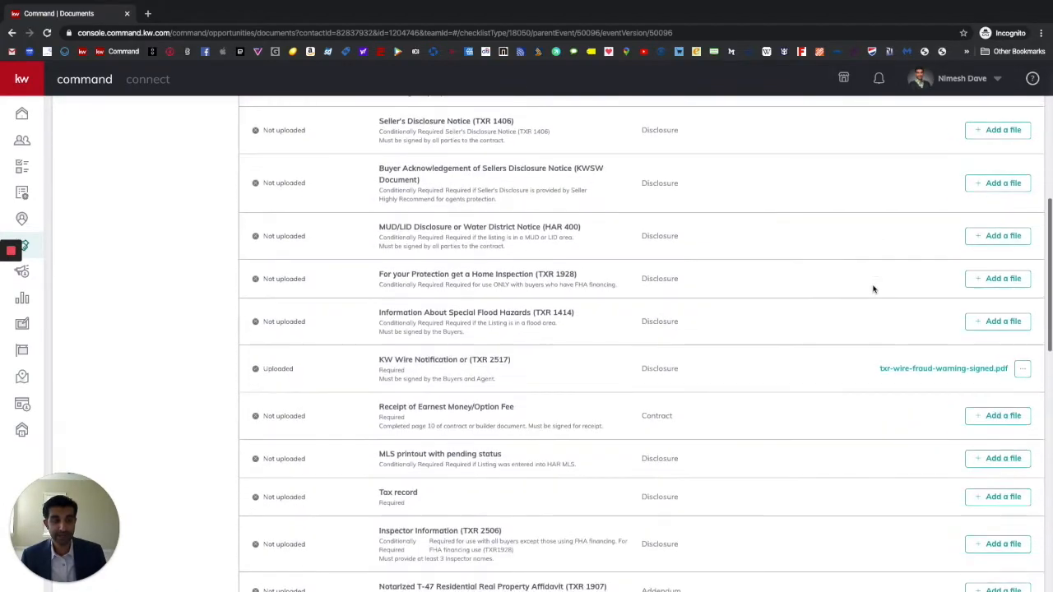
{"action": "scroll", "coordinate": [902, 368], "scroll_direction": "up", "scroll_amount": 7}
{"action": "scroll", "coordinate": [903, 365], "scroll_direction": "down", "scroll_amount": 1}
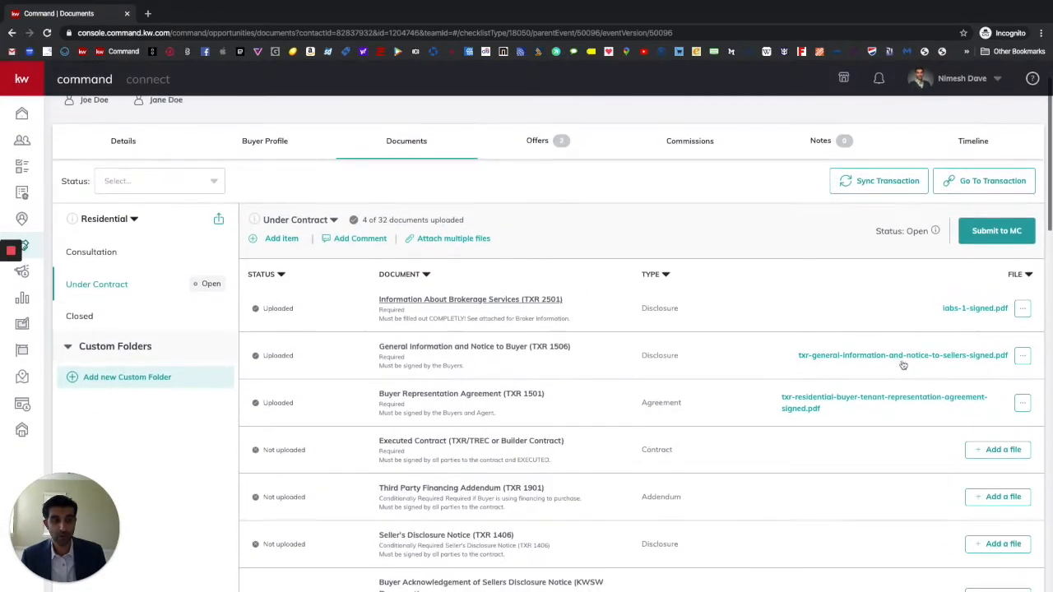
View the attached Buyer Representation Agreement (TXR 1501), examine the initials on its pages, and close the document
{"action": "left_click", "coordinate": [811, 399]}
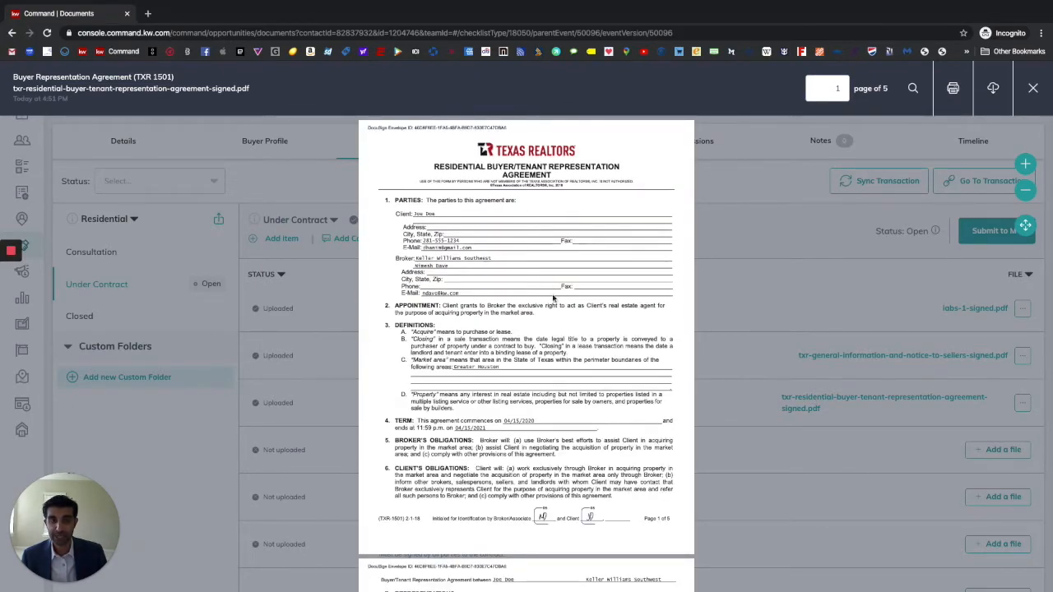
{"action": "scroll", "coordinate": [551, 283], "scroll_direction": "down", "scroll_amount": 1}
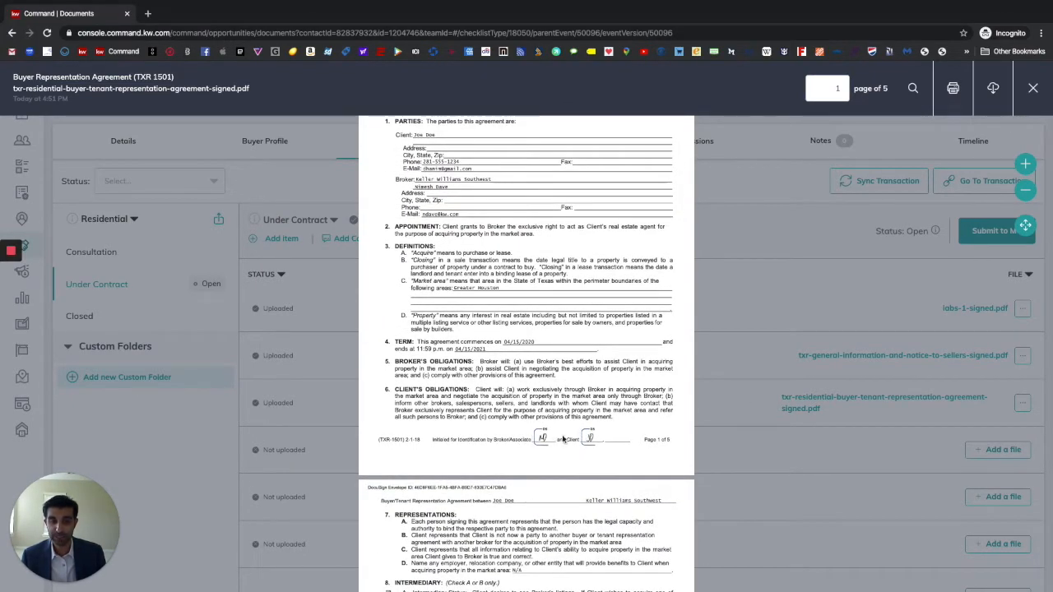
{"action": "scroll", "coordinate": [543, 431], "scroll_direction": "down", "scroll_amount": 5}
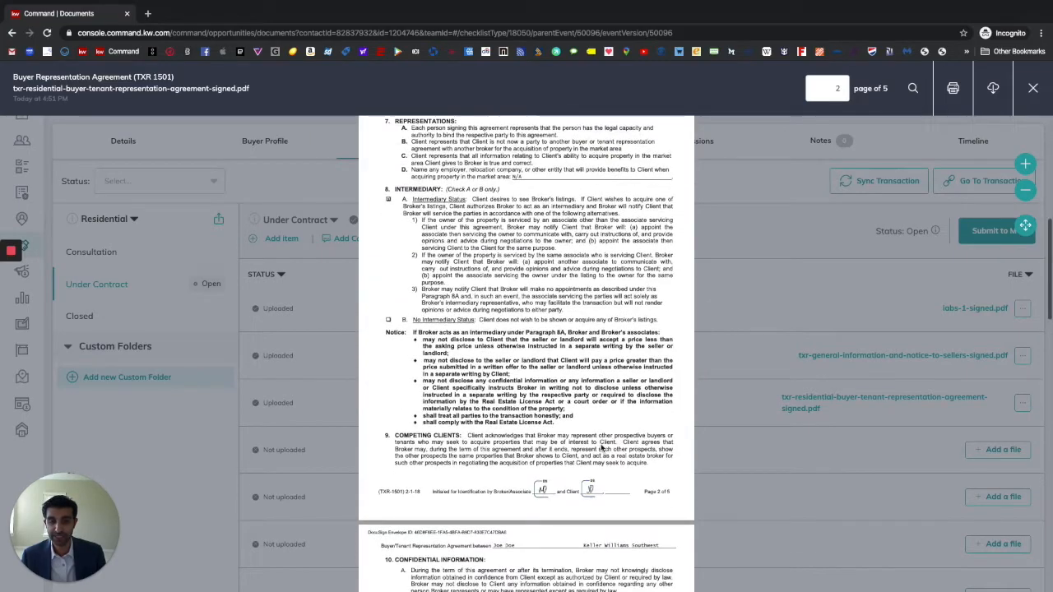
{"action": "scroll", "coordinate": [552, 436], "scroll_direction": "down", "scroll_amount": 6}
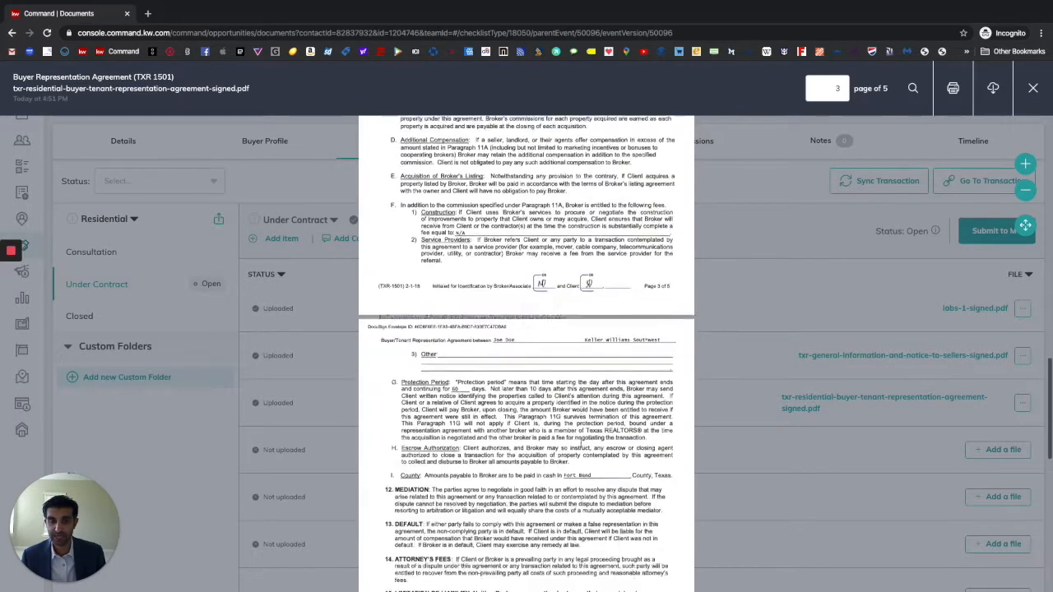
{"action": "scroll", "coordinate": [580, 445], "scroll_direction": "down", "scroll_amount": 3}
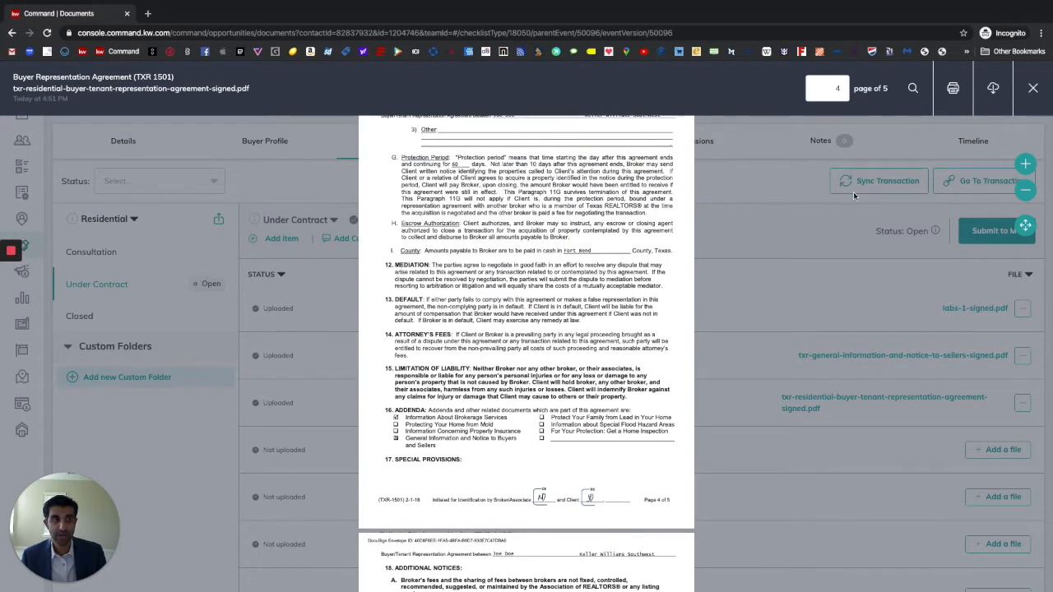
{"action": "left_click", "coordinate": [1034, 90]}
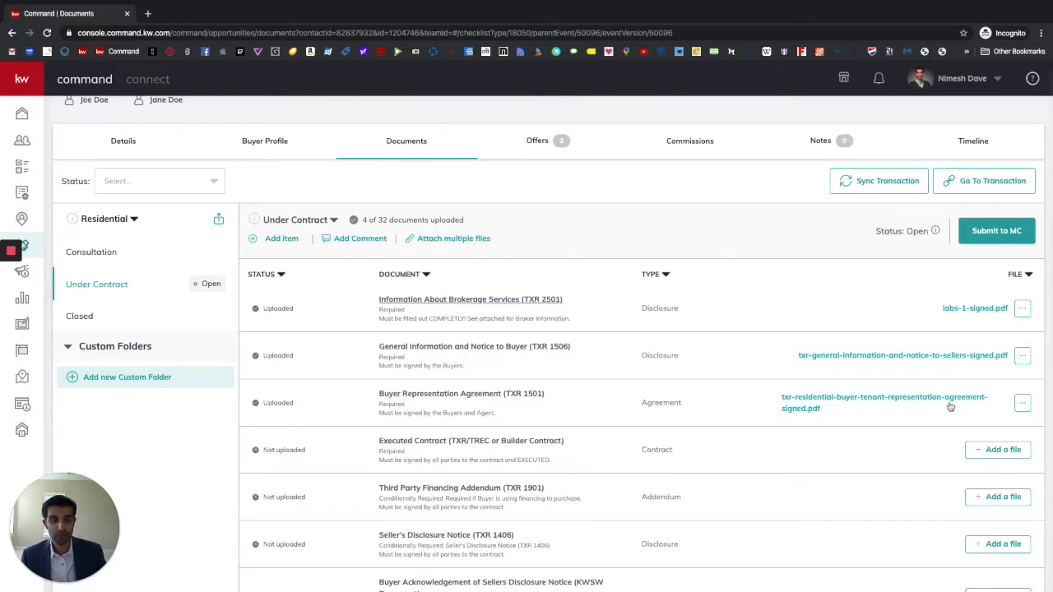
View the file options for General Information and Notice to Buyer (TXR 1506) and look through the rest of the Under Contract checklist
{"action": "left_click", "coordinate": [1023, 357]}
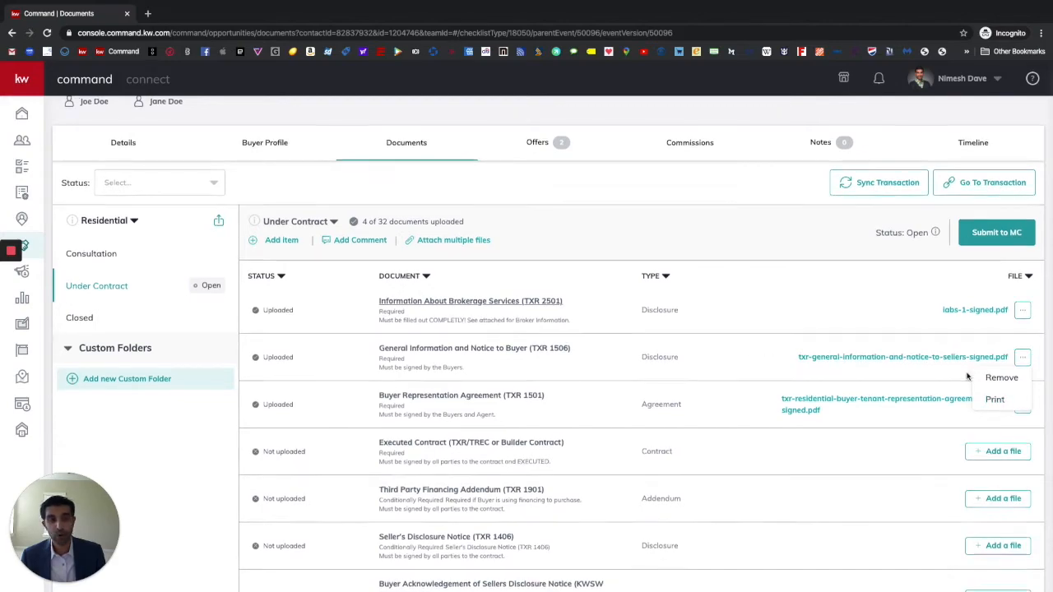
{"action": "scroll", "coordinate": [991, 376], "scroll_direction": "down", "scroll_amount": 1}
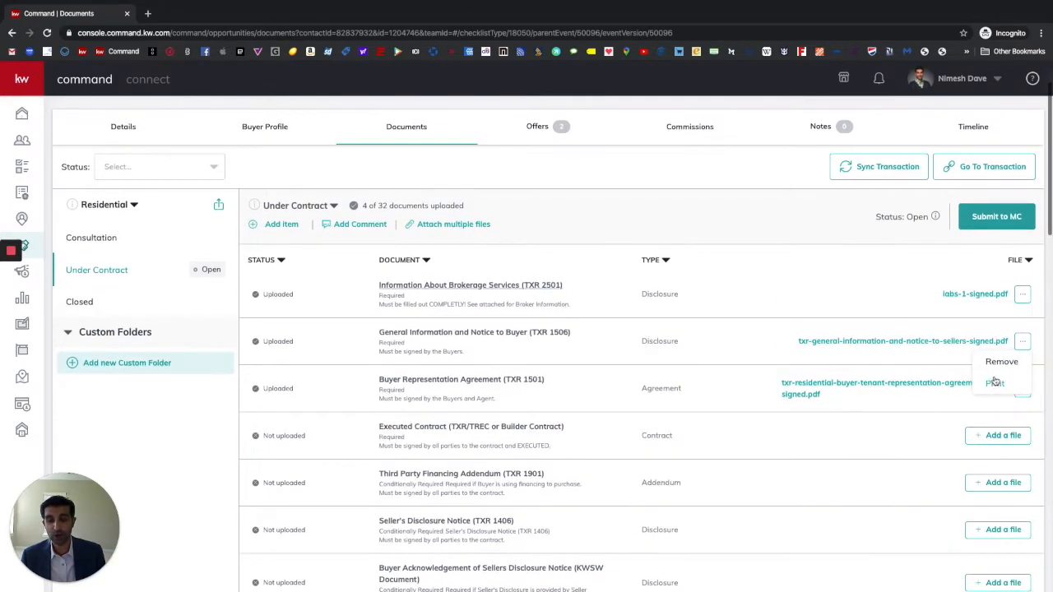
{"action": "scroll", "coordinate": [996, 381], "scroll_direction": "down", "scroll_amount": 1}
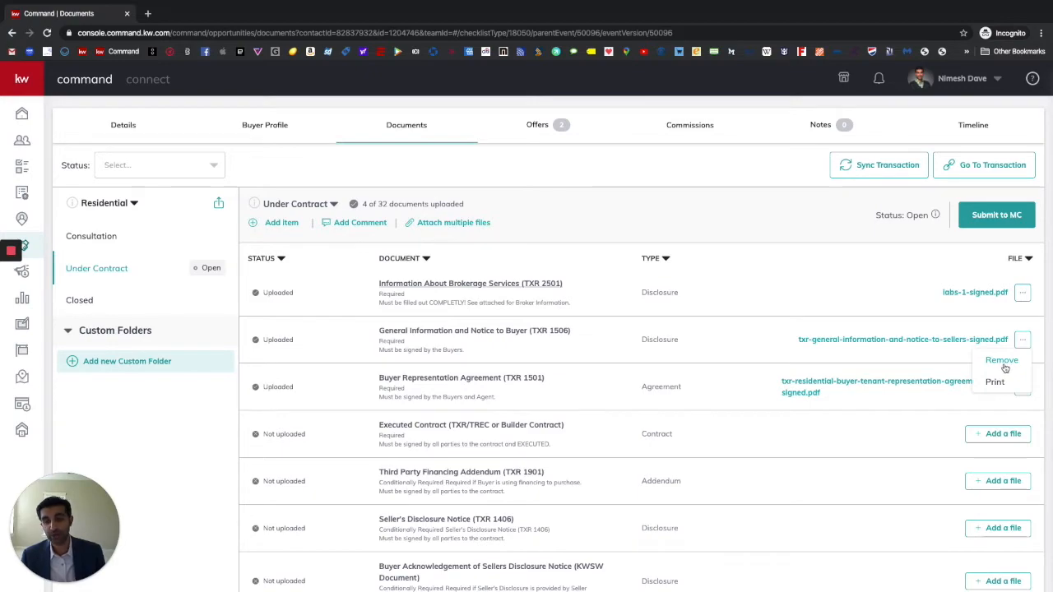
{"action": "left_click", "coordinate": [584, 426]}
{"action": "scroll", "coordinate": [584, 426], "scroll_direction": "down", "scroll_amount": 1}
{"action": "scroll", "coordinate": [584, 425], "scroll_direction": "down", "scroll_amount": 6}
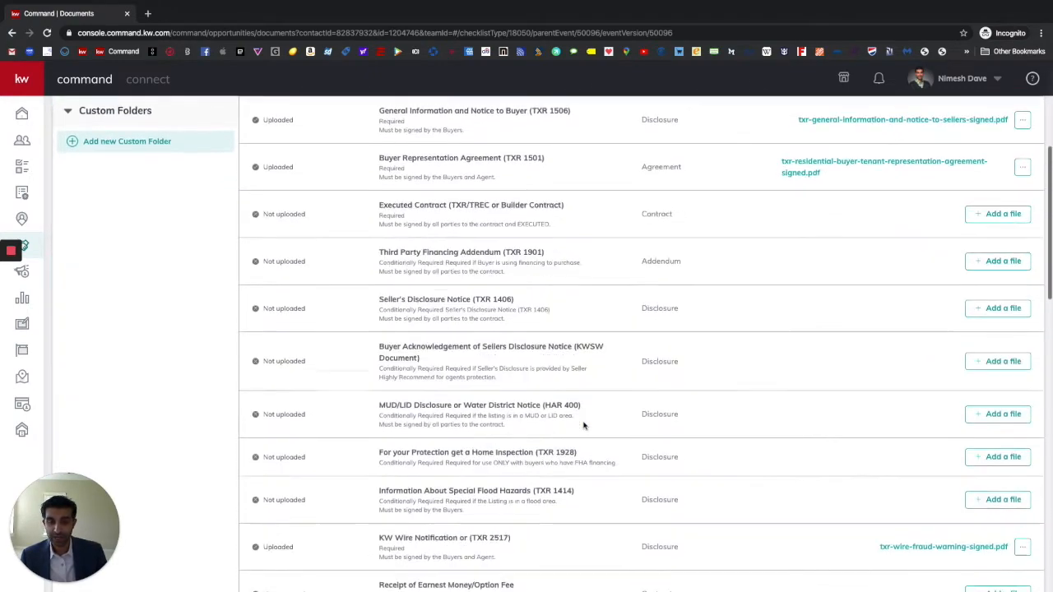
{"action": "scroll", "coordinate": [585, 425], "scroll_direction": "down", "scroll_amount": 4}
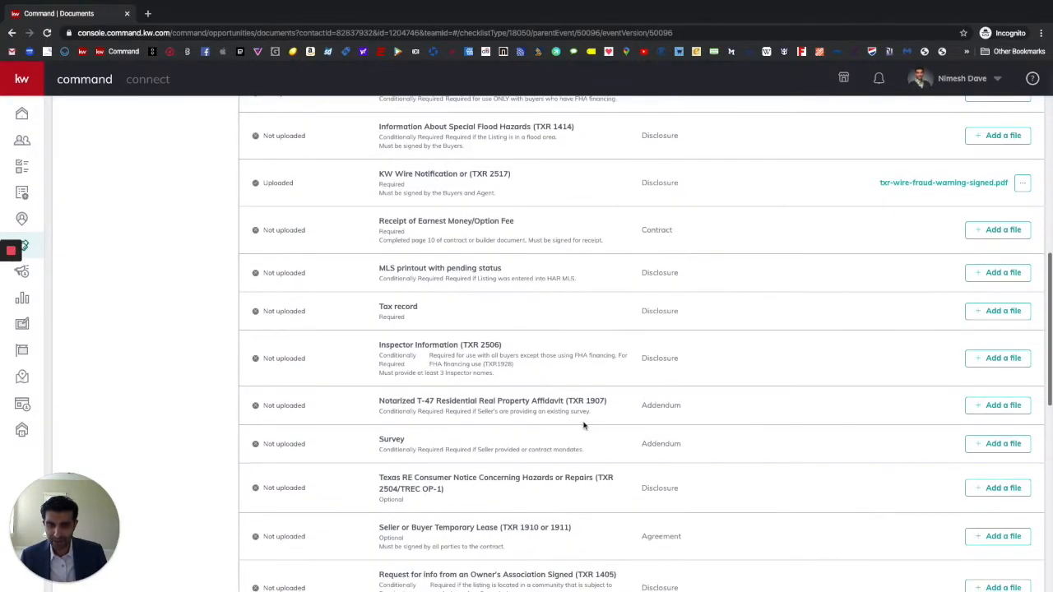
{"action": "scroll", "coordinate": [584, 425], "scroll_direction": "down", "scroll_amount": 5}
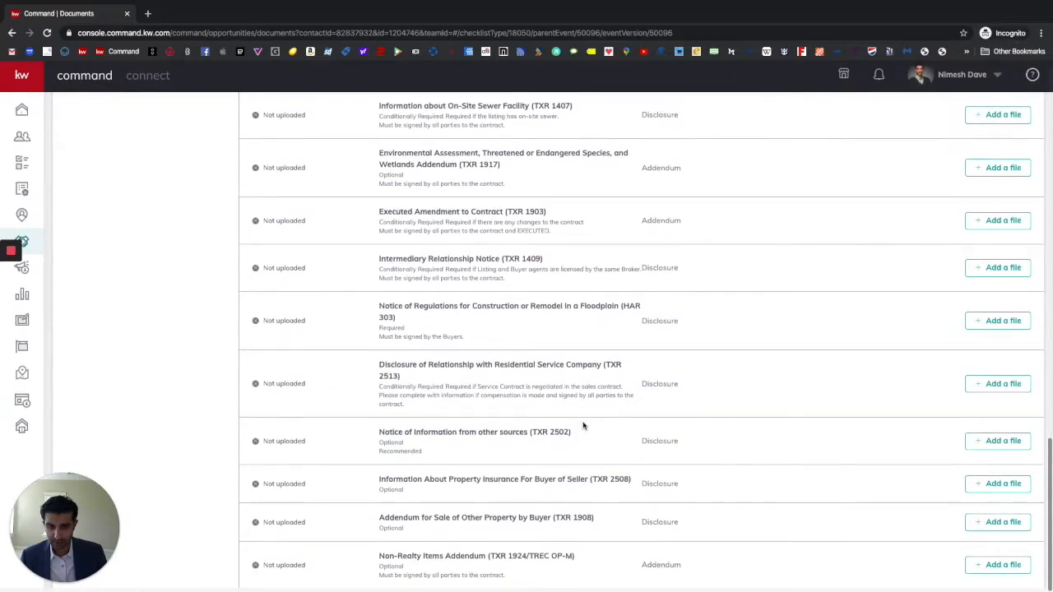
{"action": "scroll", "coordinate": [584, 425], "scroll_direction": "up", "scroll_amount": 15}
{"action": "scroll", "coordinate": [581, 424], "scroll_direction": "up", "scroll_amount": 2}
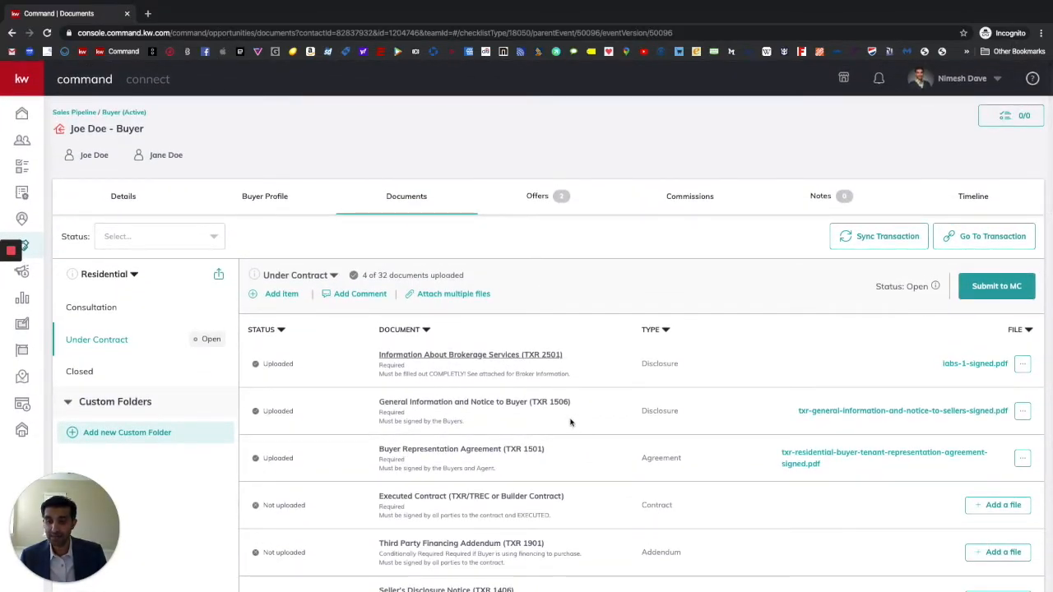
Start a new Under Contract checklist item named "Covid-19 Addendum" with the document type Addendum
{"action": "left_click", "coordinate": [273, 300]}
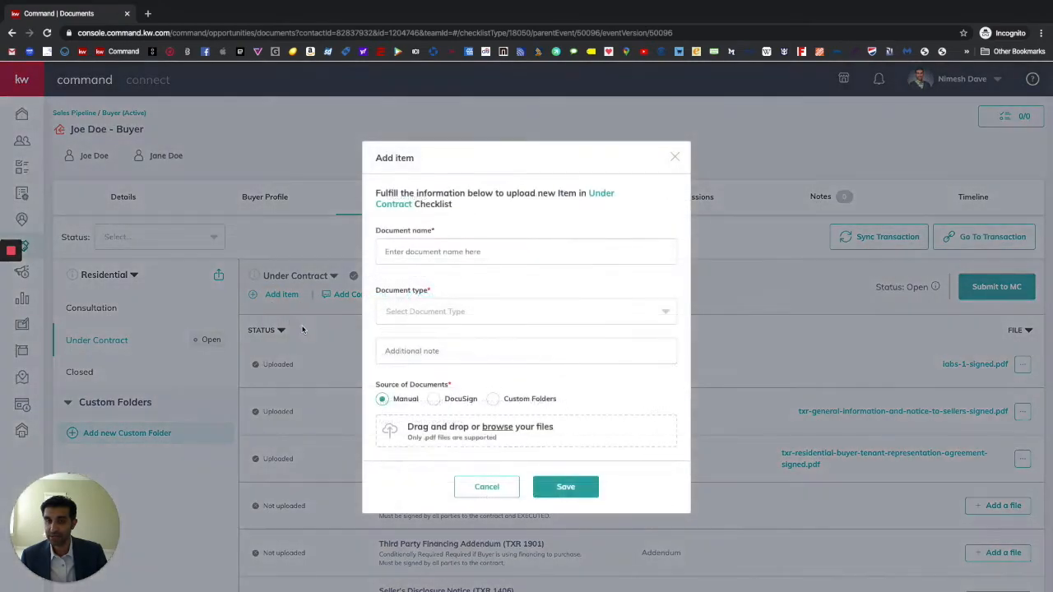
{"action": "left_click", "coordinate": [416, 251]}
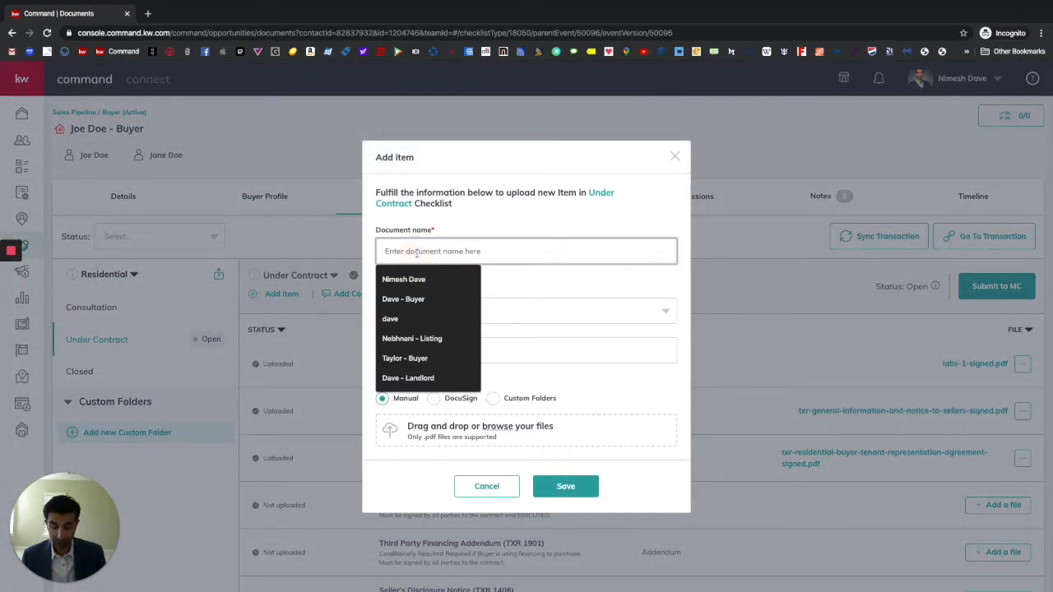
{"action": "type", "text": "Covid-19 Addendum"}
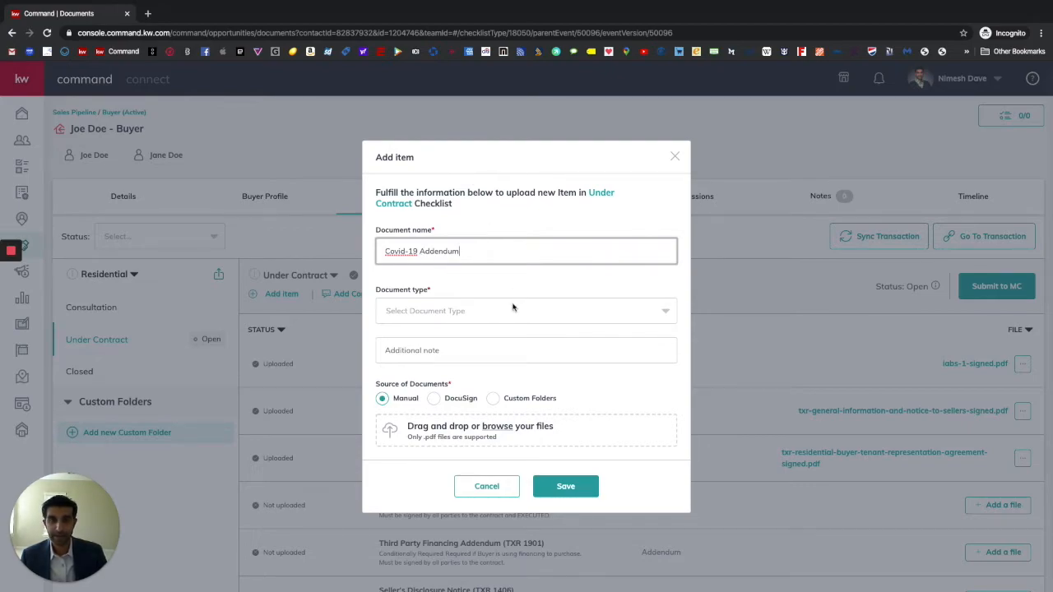
{"action": "left_click", "coordinate": [477, 311]}
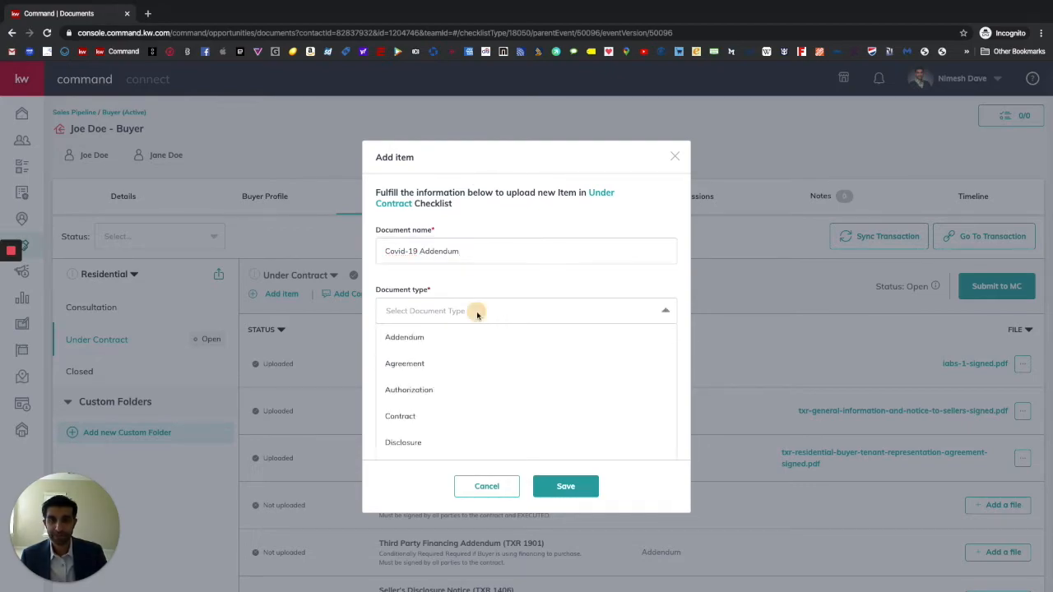
{"action": "left_click", "coordinate": [418, 340]}
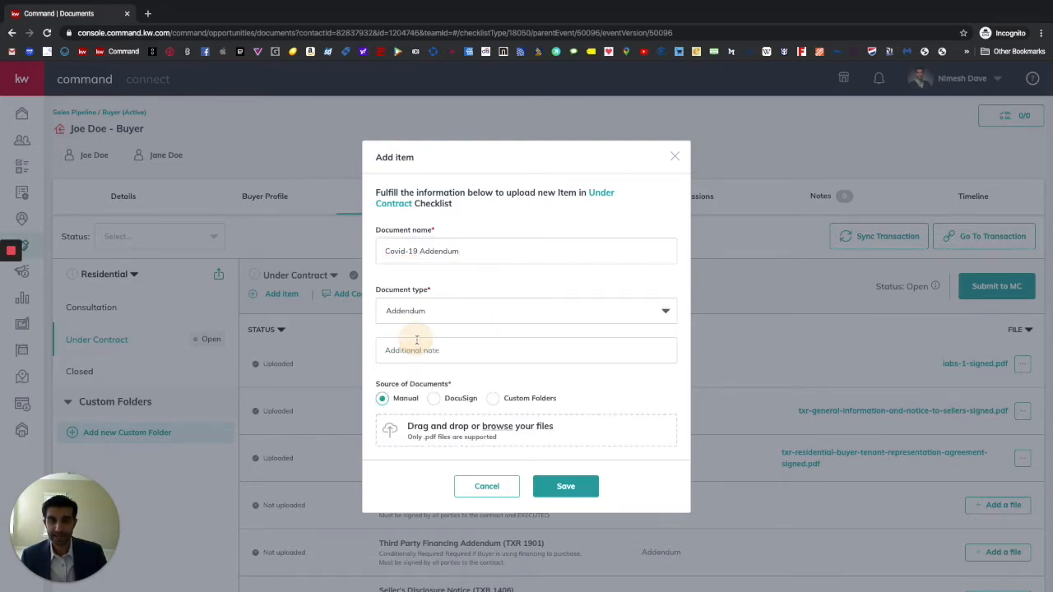
Use the DocuSign file "TXR - Covid-19 Addendum - Signed.pdf" as the new item's document and save the item
{"action": "left_click", "coordinate": [434, 399]}
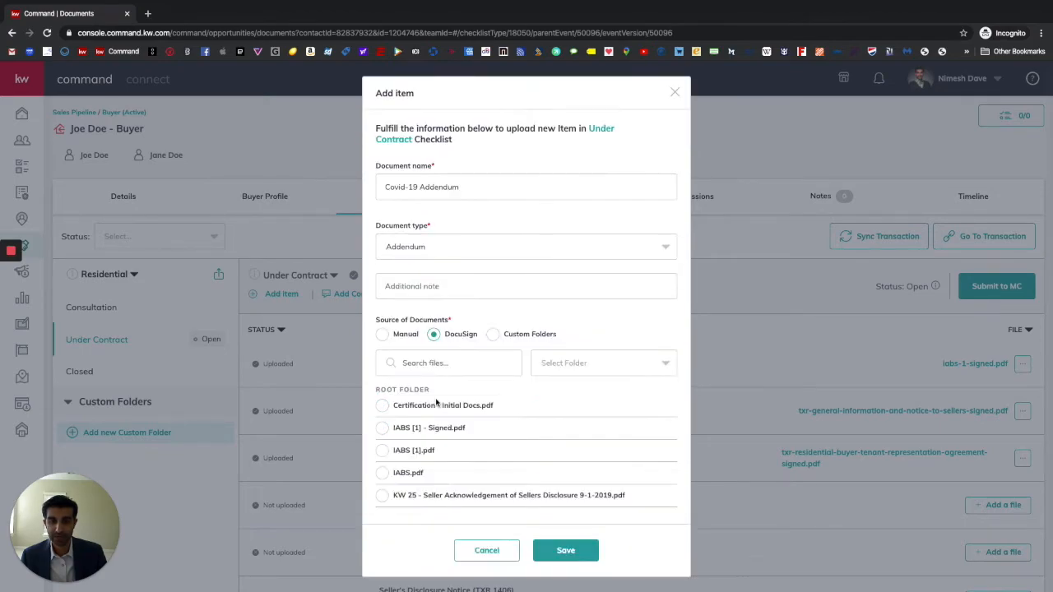
{"action": "scroll", "coordinate": [453, 446], "scroll_direction": "down", "scroll_amount": 5}
{"action": "scroll", "coordinate": [469, 416], "scroll_direction": "up", "scroll_amount": 2}
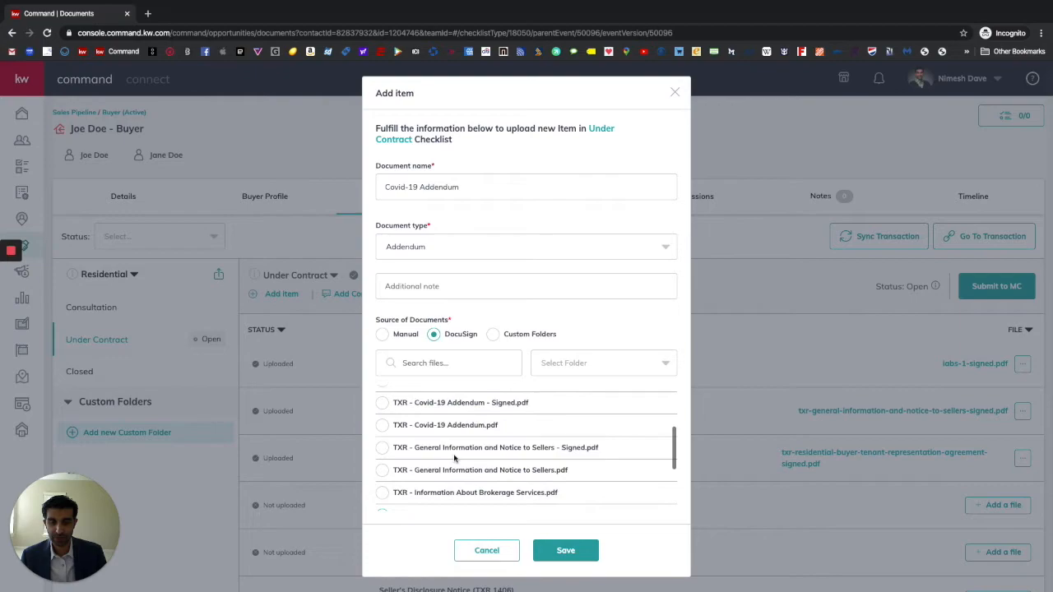
{"action": "left_click", "coordinate": [383, 402]}
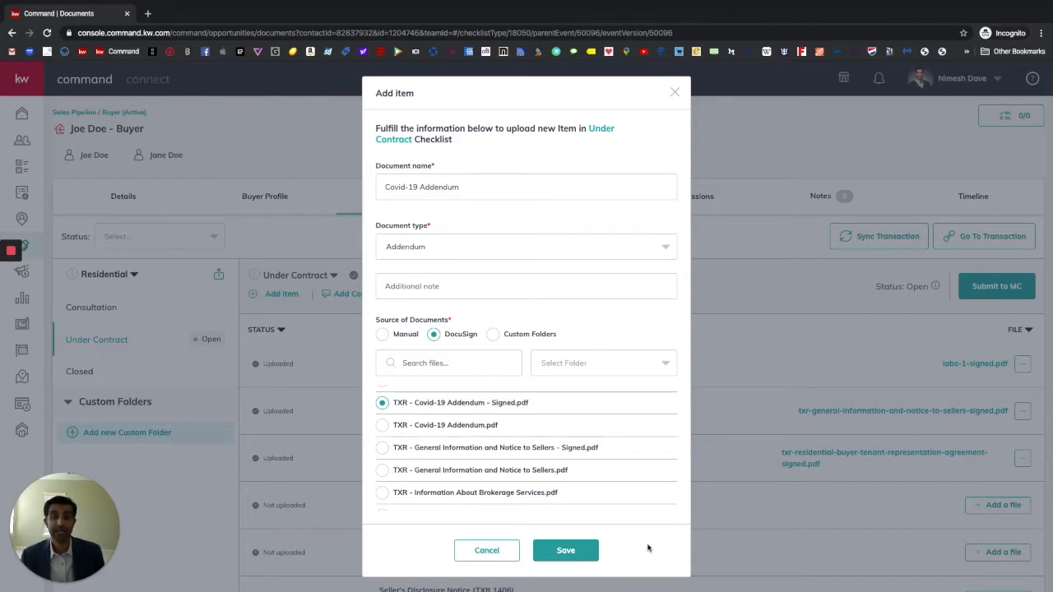
{"action": "left_click", "coordinate": [580, 553]}
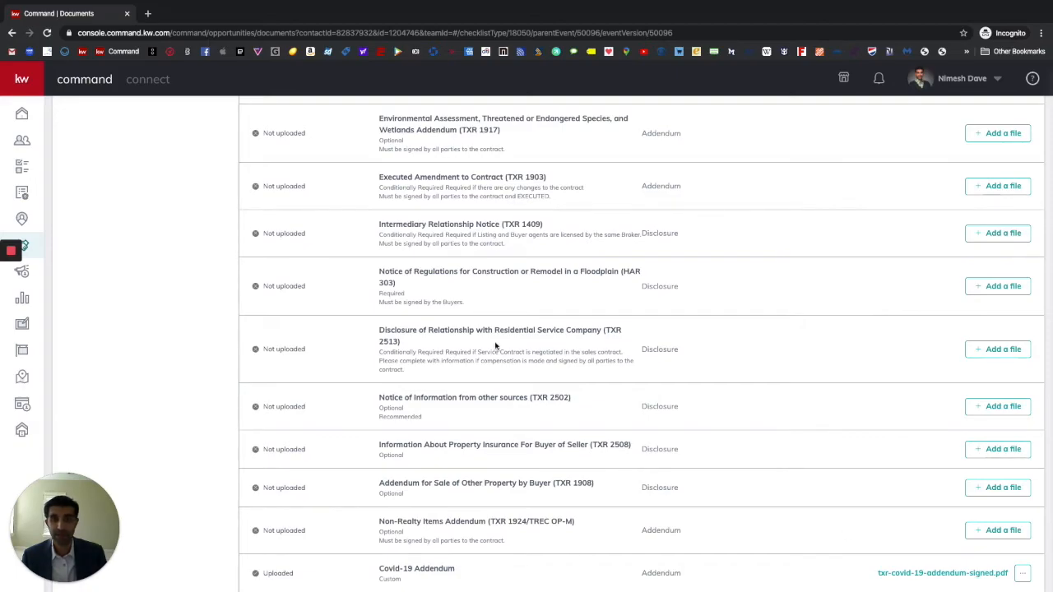
Examine the Required labels on the checklist's first four items, from Information About Brokerage Services (TXR 2501) to Executed Contract
{"action": "scroll", "coordinate": [495, 344], "scroll_direction": "up", "scroll_amount": 15}
{"action": "scroll", "coordinate": [495, 344], "scroll_direction": "up", "scroll_amount": 2}
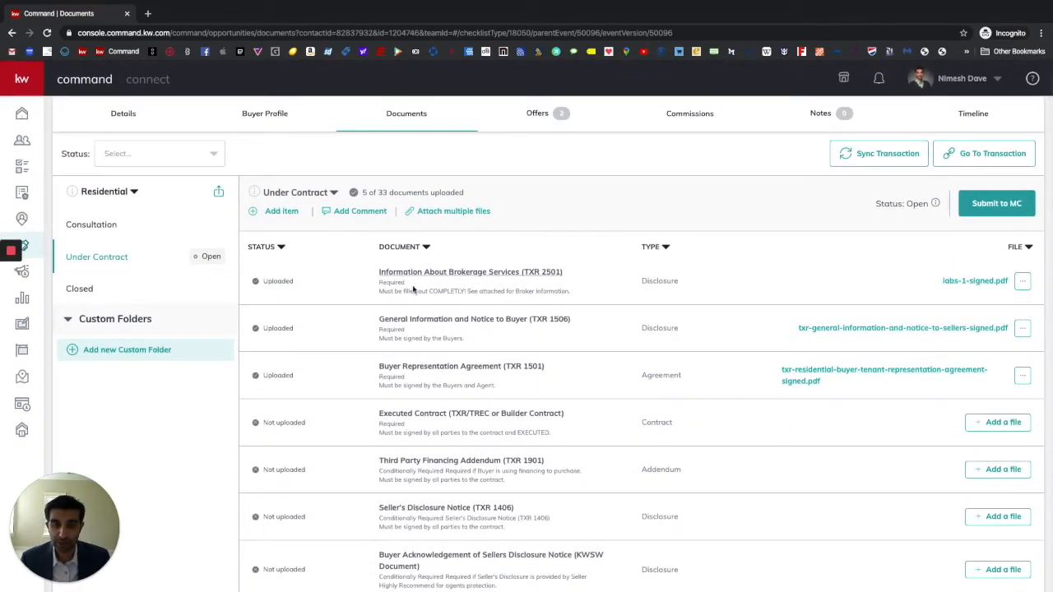
{"action": "left_click_drag", "start_coordinate": [409, 285], "coordinate": [379, 288]}
{"action": "left_click_drag", "start_coordinate": [408, 337], "coordinate": [379, 332]}
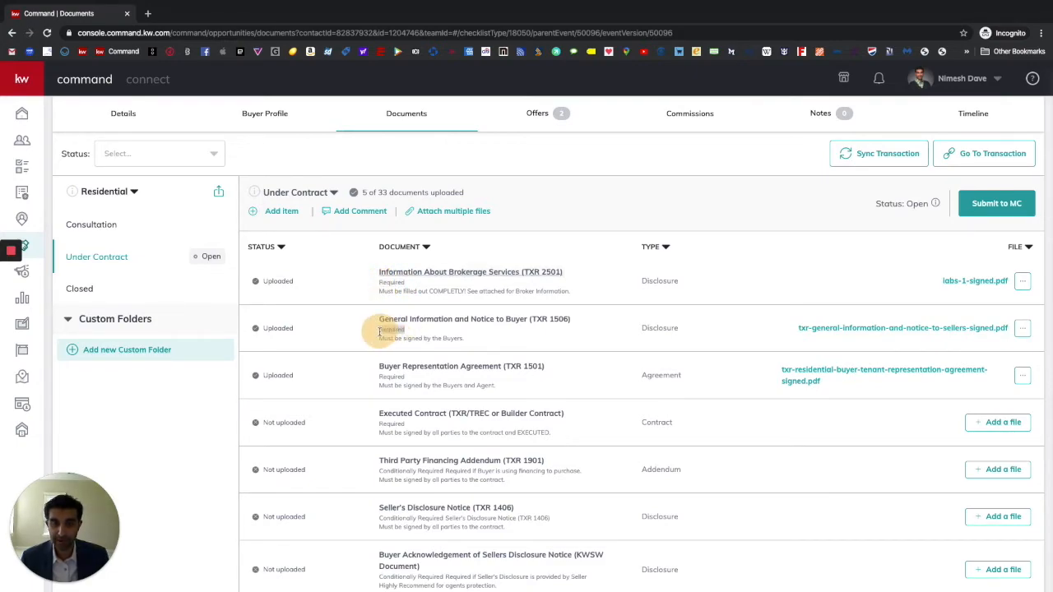
{"action": "left_click_drag", "start_coordinate": [411, 378], "coordinate": [372, 378]}
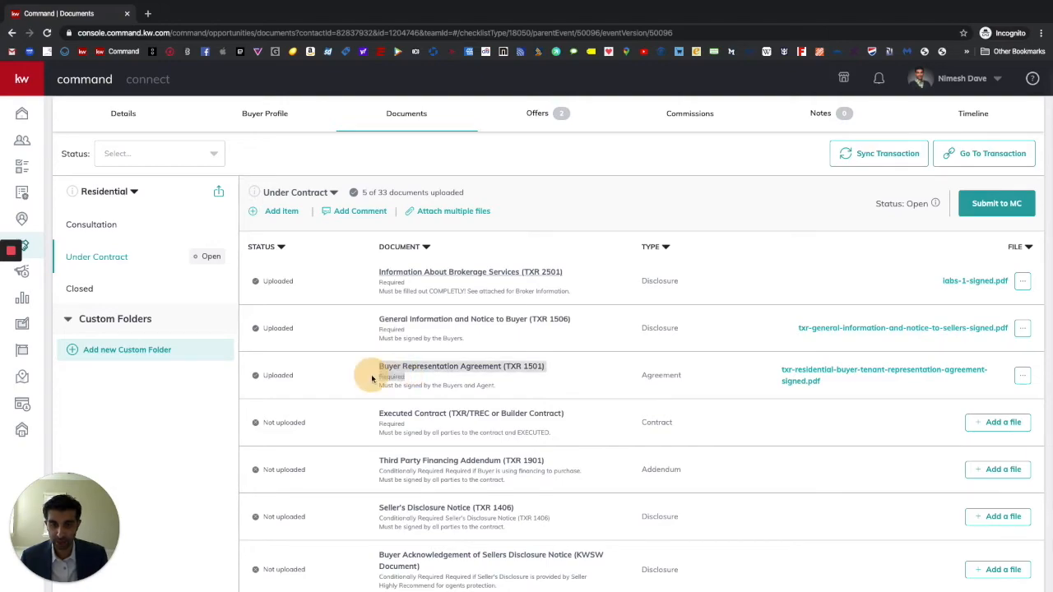
{"action": "left_click_drag", "start_coordinate": [420, 428], "coordinate": [371, 427]}
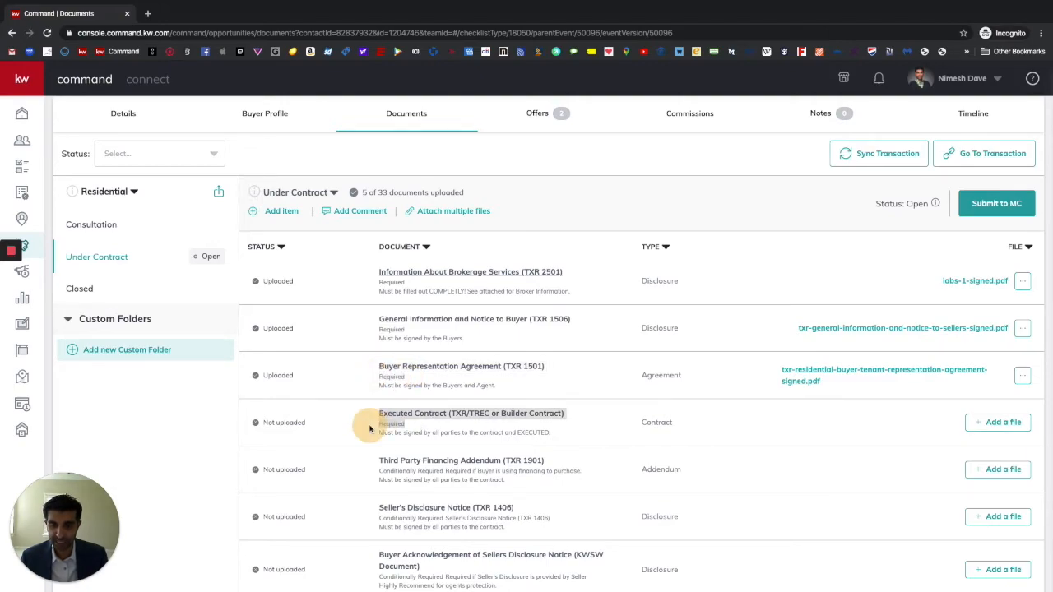
Examine the conditional requirements for Third Party Financing Addendum (TXR 1901), MUD/LID Disclosure (HAR 400) and the neighbouring items
{"action": "scroll", "coordinate": [371, 427], "scroll_direction": "down", "scroll_amount": 1}
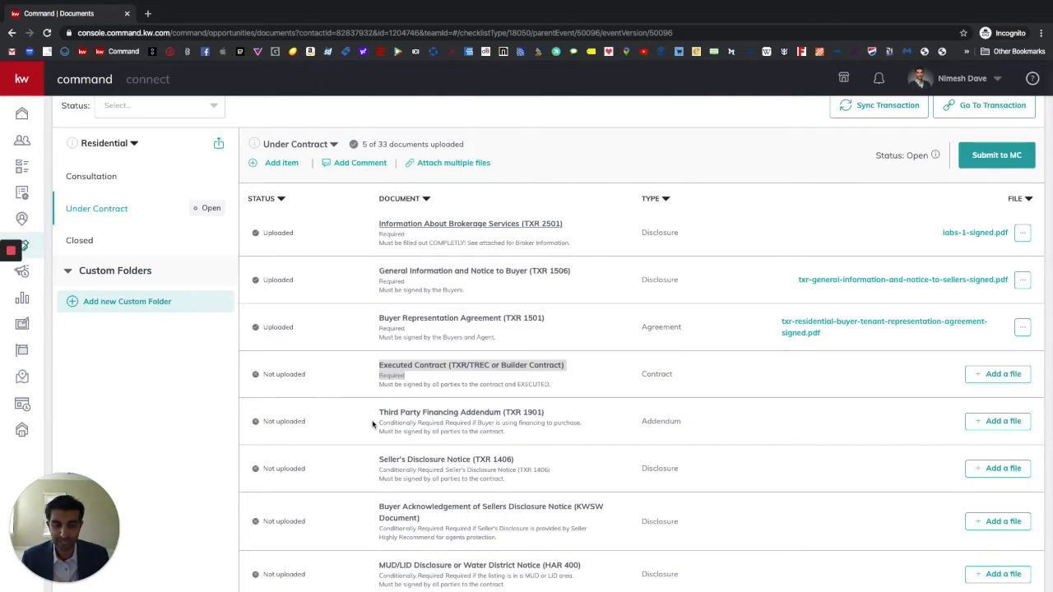
{"action": "scroll", "coordinate": [373, 425], "scroll_direction": "down", "scroll_amount": 1}
{"action": "left_click", "coordinate": [385, 395]}
{"action": "left_click_drag", "start_coordinate": [385, 396], "coordinate": [494, 403]}
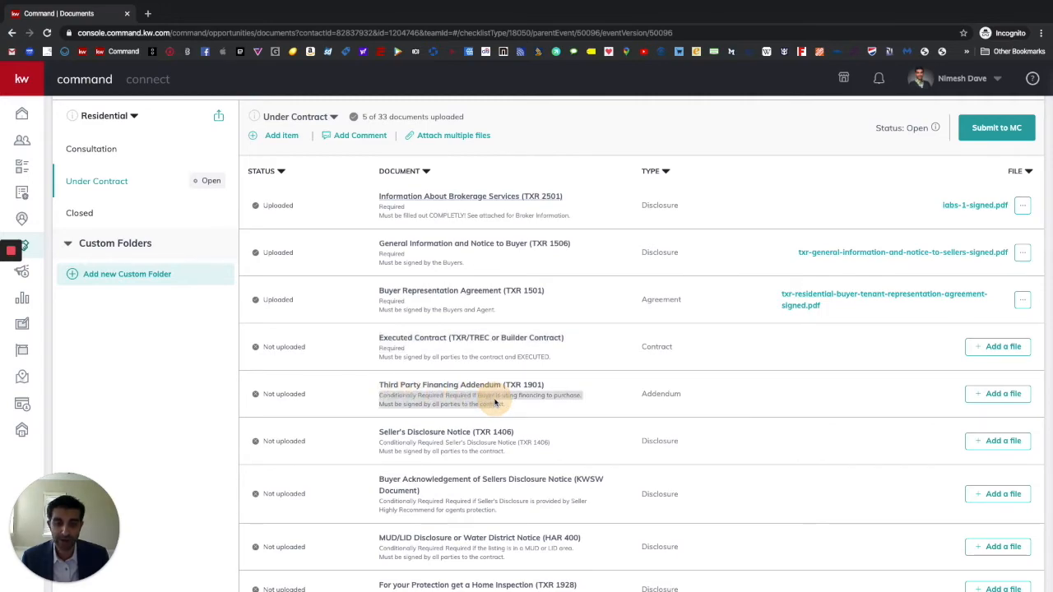
{"action": "scroll", "coordinate": [495, 401], "scroll_direction": "down", "scroll_amount": 1}
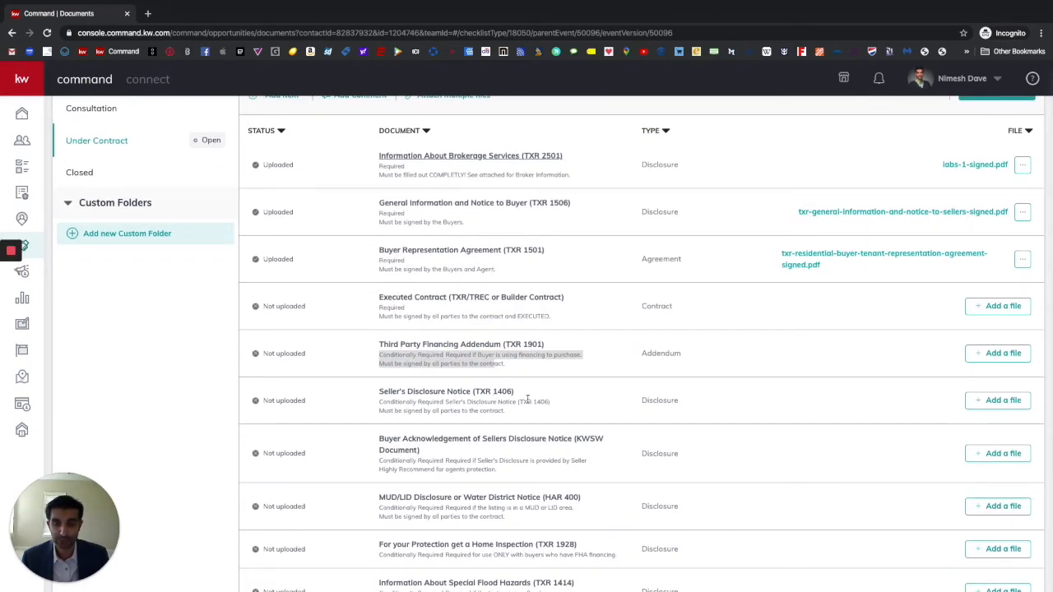
{"action": "scroll", "coordinate": [527, 400], "scroll_direction": "down", "scroll_amount": 4}
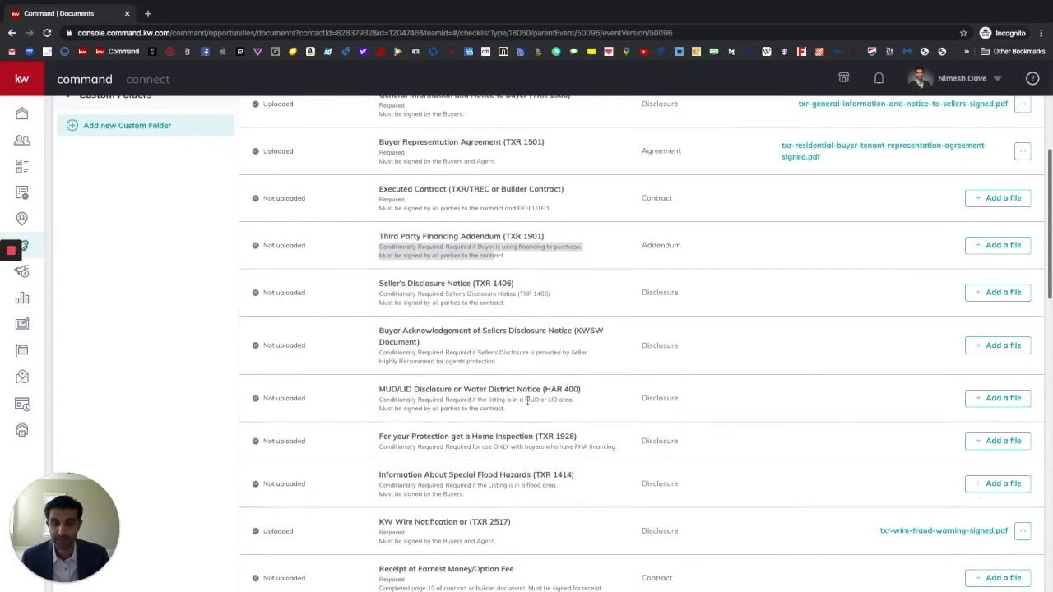
{"action": "left_click_drag", "start_coordinate": [377, 364], "coordinate": [444, 365]}
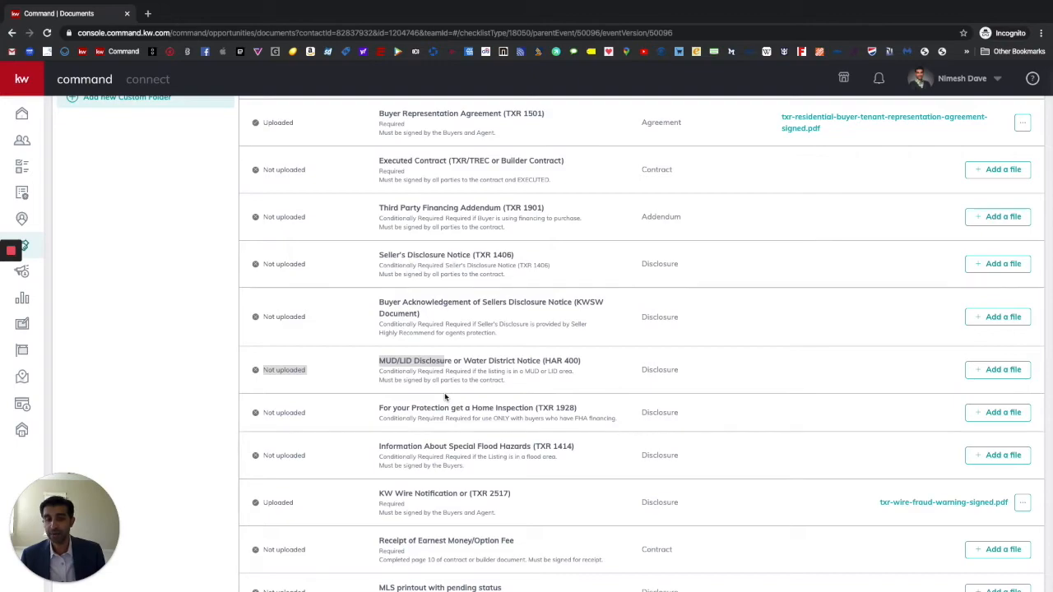
{"action": "scroll", "coordinate": [445, 397], "scroll_direction": "down", "scroll_amount": 1}
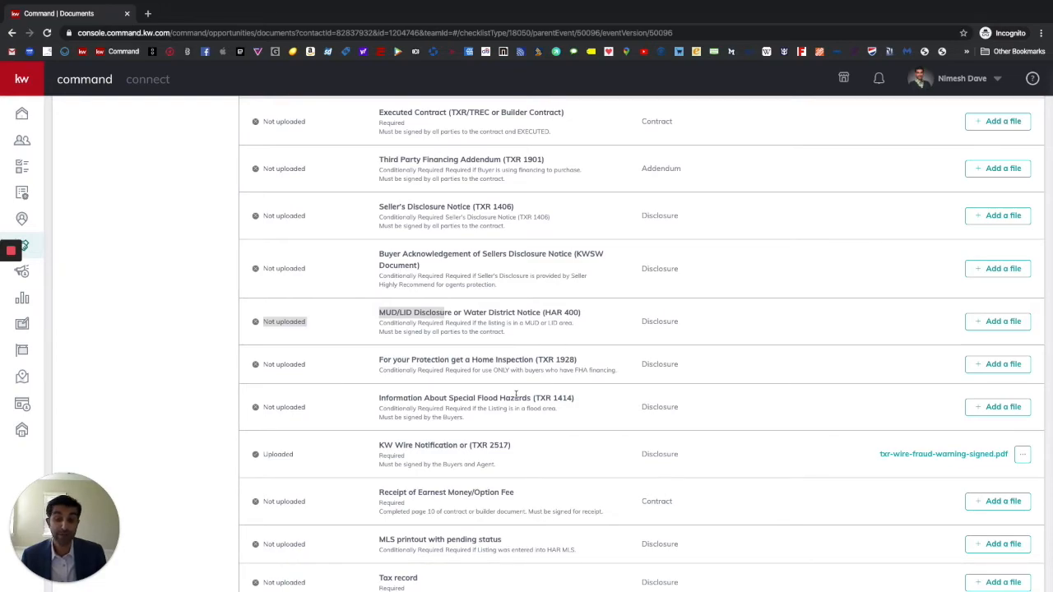
{"action": "left_click", "coordinate": [338, 377]}
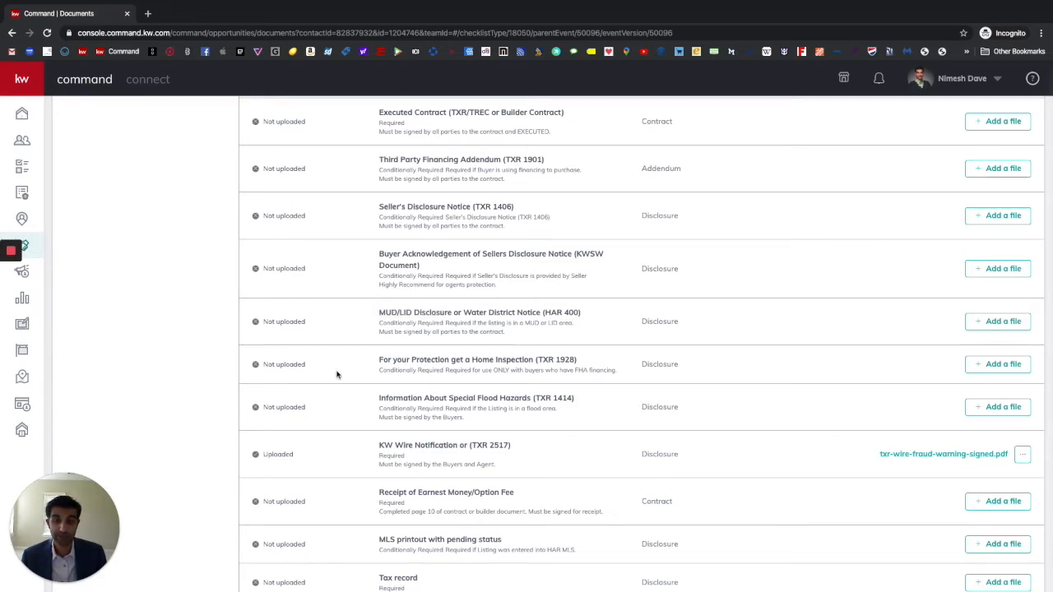
Review the whole checklist again and read its submission status and the accompanying deadline information
{"action": "scroll", "coordinate": [338, 375], "scroll_direction": "up", "scroll_amount": 2}
{"action": "scroll", "coordinate": [337, 375], "scroll_direction": "up", "scroll_amount": 3}
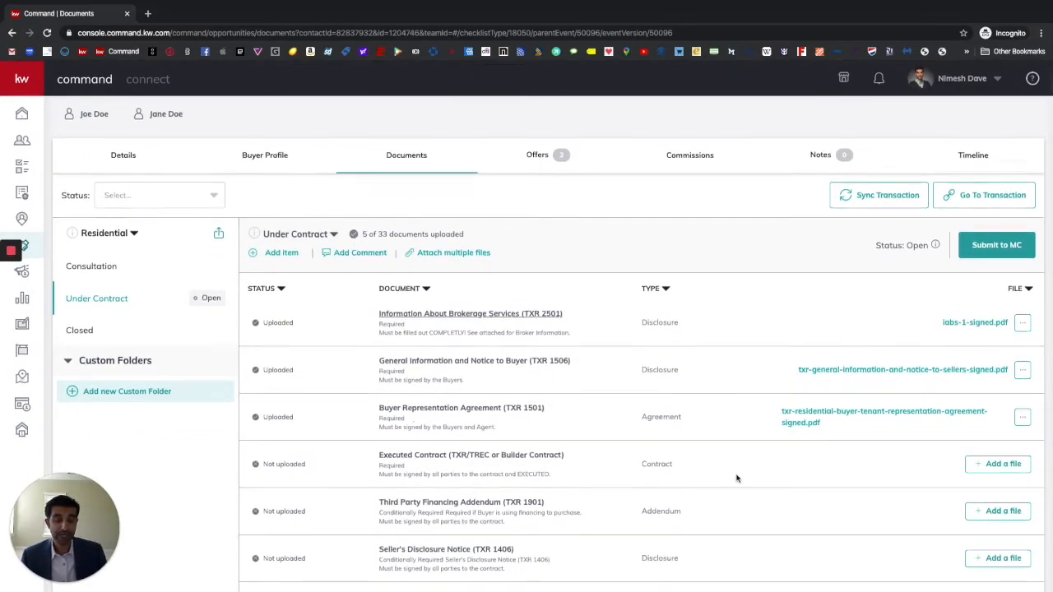
{"action": "scroll", "coordinate": [732, 471], "scroll_direction": "down", "scroll_amount": 15}
{"action": "scroll", "coordinate": [735, 476], "scroll_direction": "up", "scroll_amount": 15}
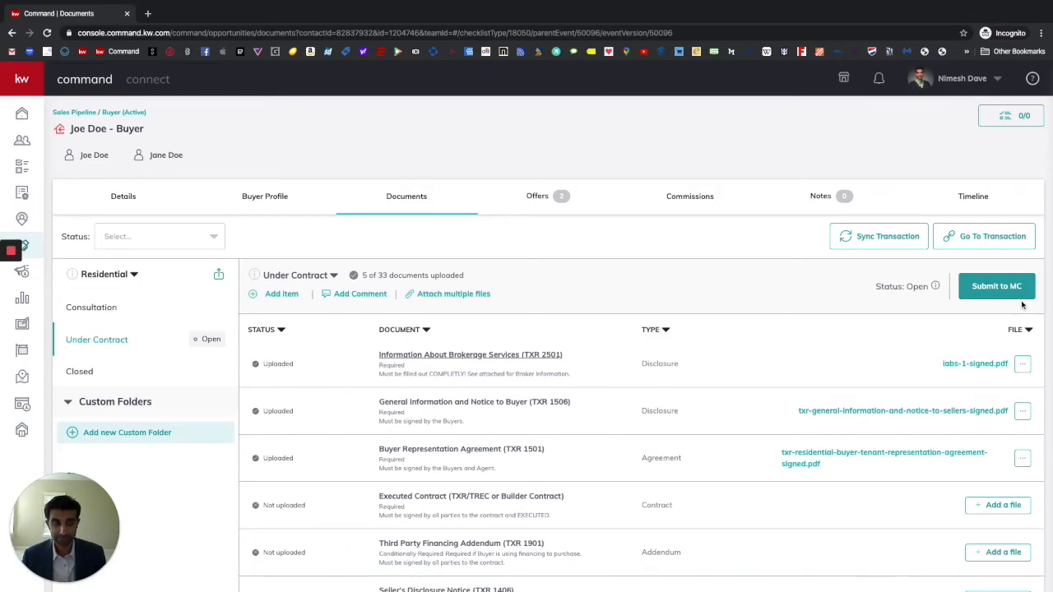
{"action": "mouse_move", "coordinate": [937, 292]}
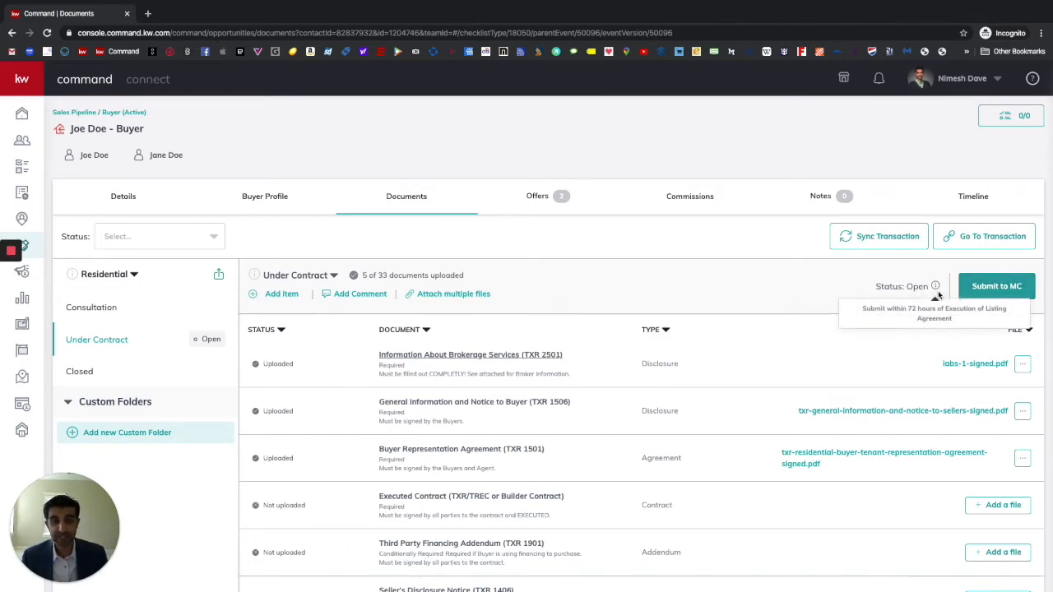
{"action": "left_click_drag", "start_coordinate": [878, 287], "coordinate": [924, 288]}
{"action": "left_click", "coordinate": [879, 298]}
{"action": "mouse_move", "coordinate": [935, 293]}
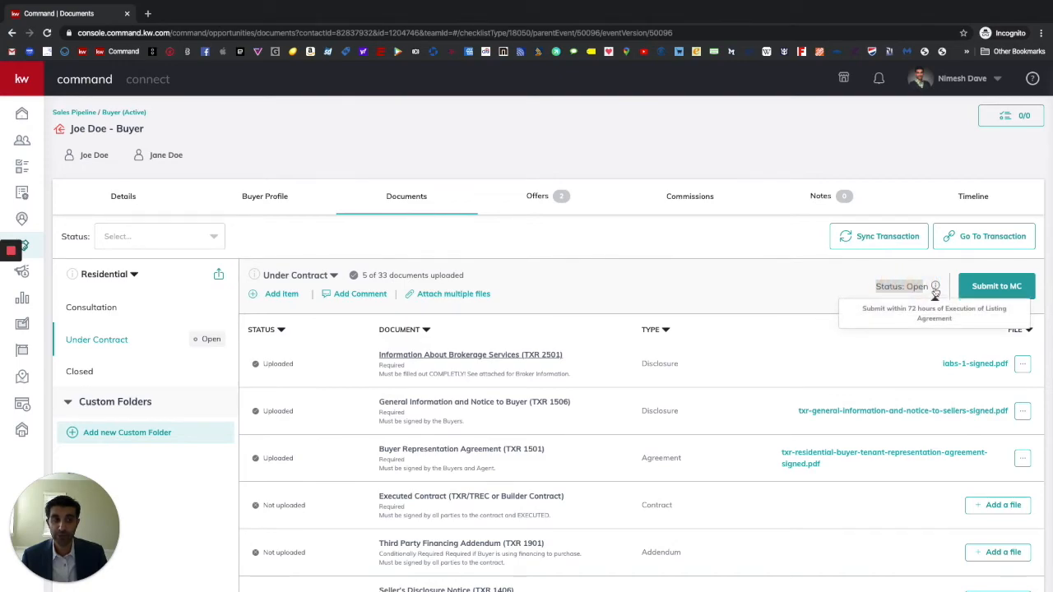
{"action": "left_click", "coordinate": [915, 287]}
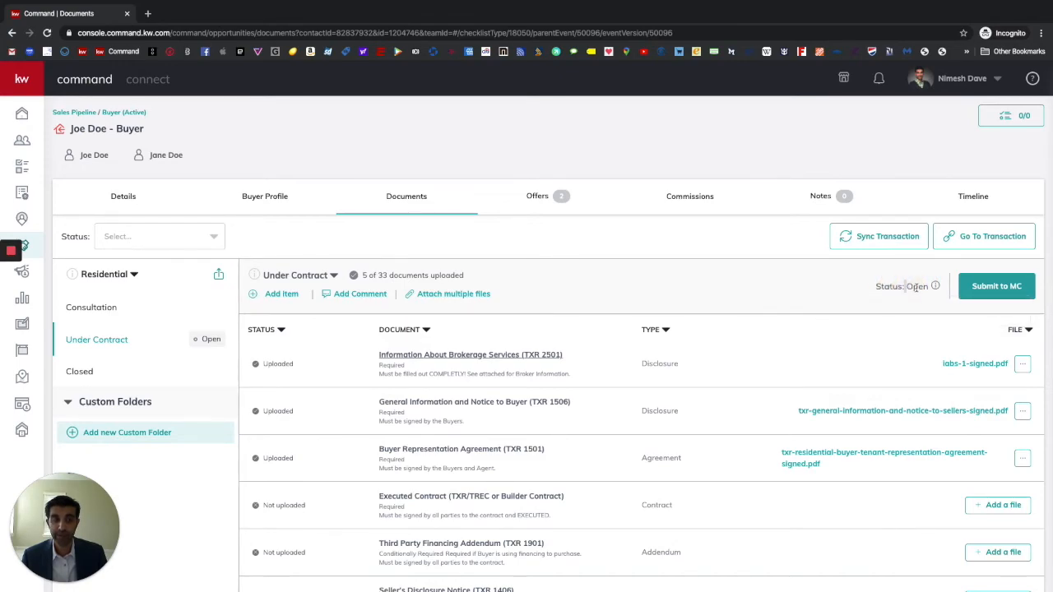
{"action": "left_click", "coordinate": [915, 286]}
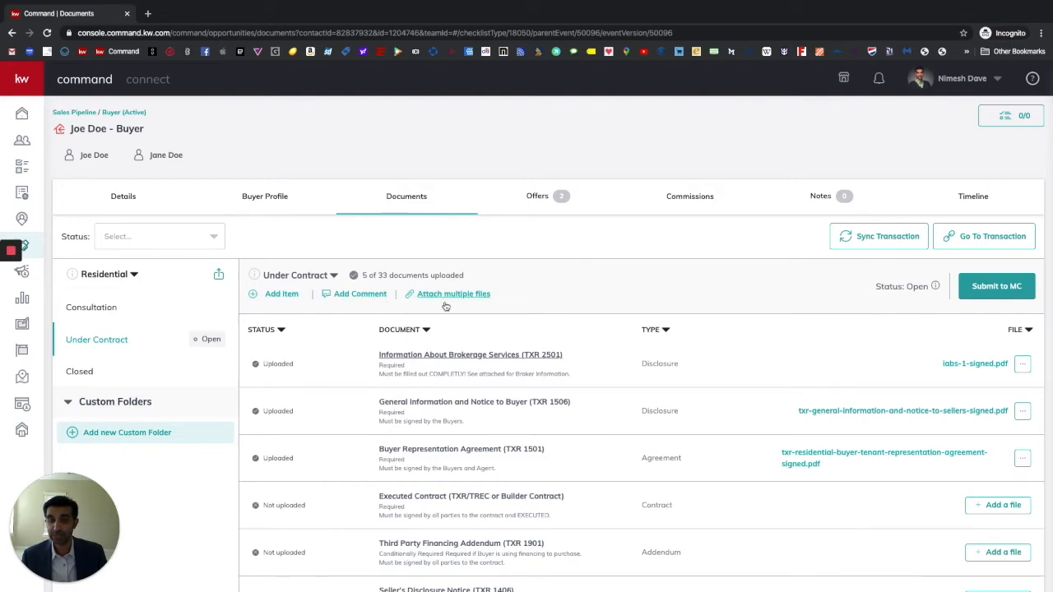
Sort the Under Contract checklist by document name in ascending order and view its comments form without adding a message
{"action": "left_click", "coordinate": [394, 328]}
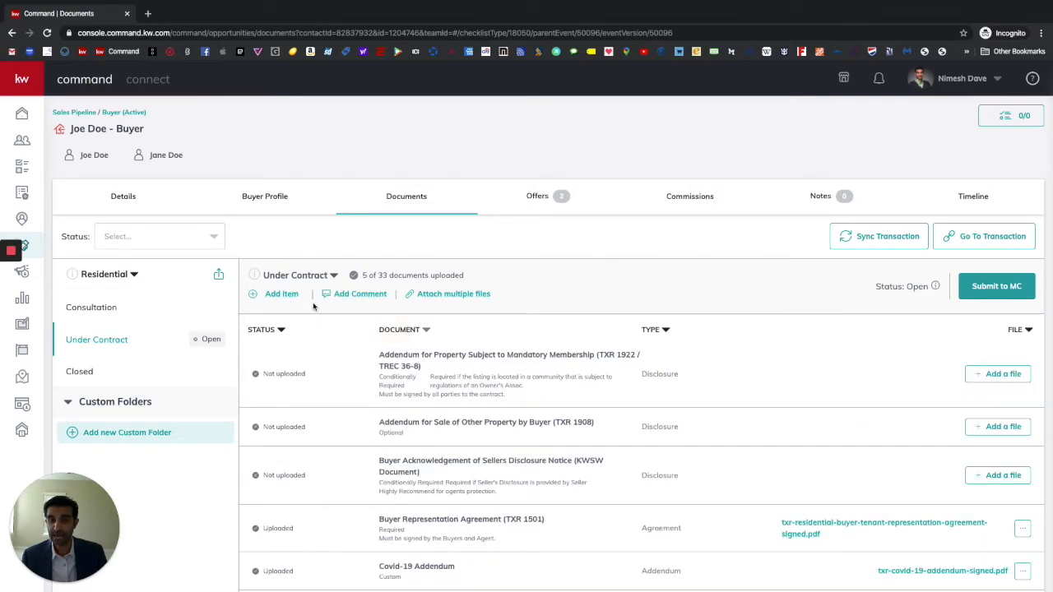
{"action": "left_click", "coordinate": [346, 293]}
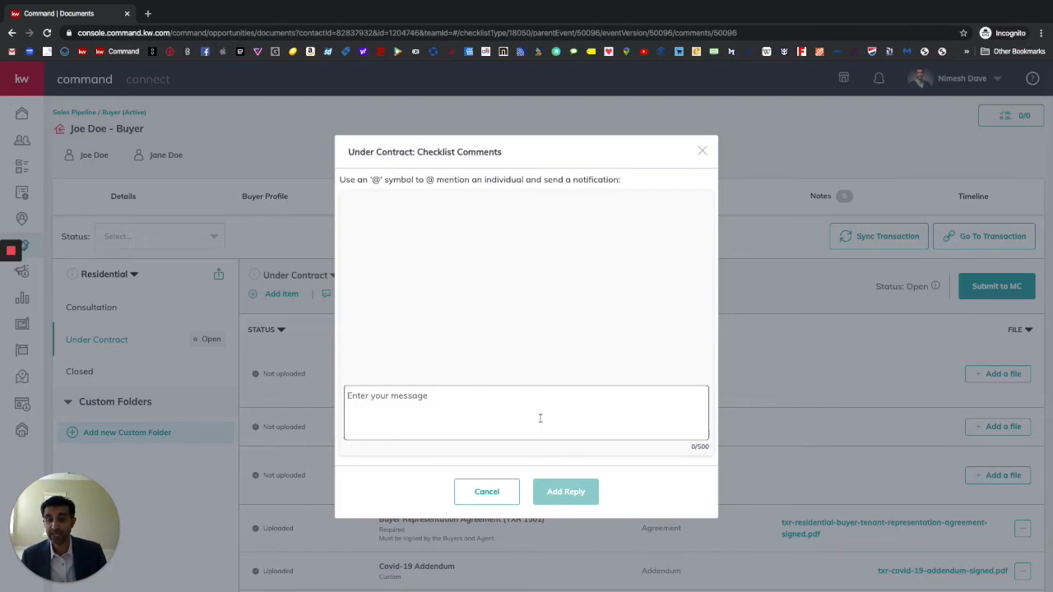
{"action": "left_click", "coordinate": [702, 153]}
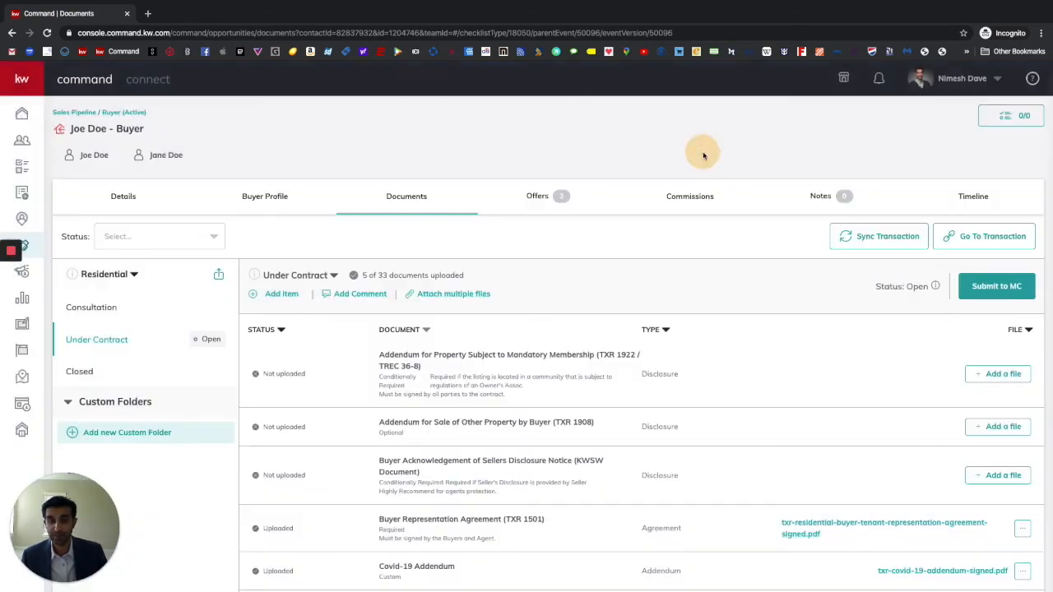
Sort the Under Contract checklist by document name in descending order and look through all its items
{"action": "left_click", "coordinate": [410, 330]}
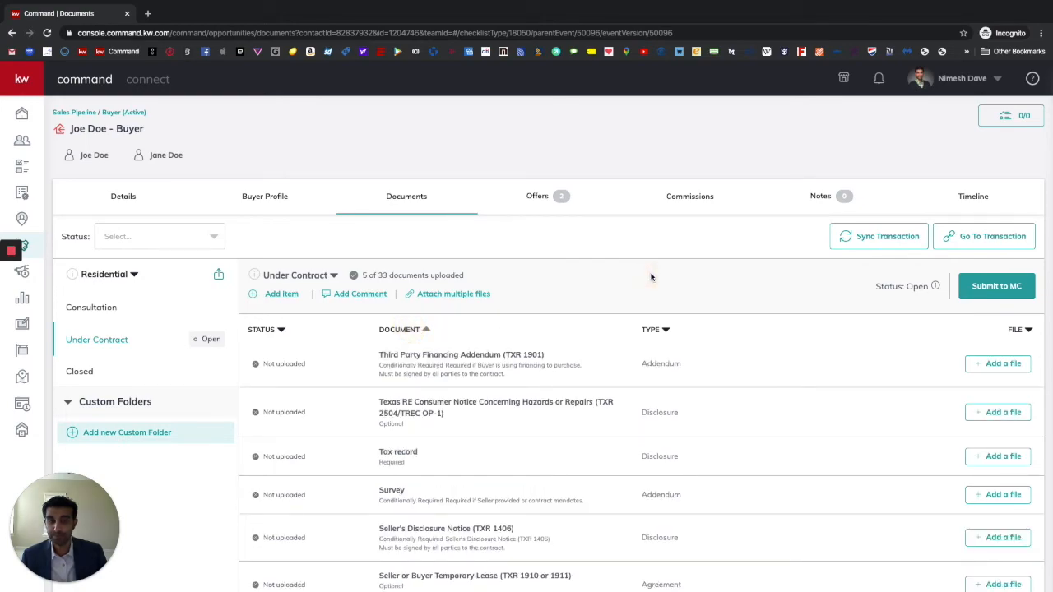
{"action": "scroll", "coordinate": [651, 277], "scroll_direction": "down", "scroll_amount": 1}
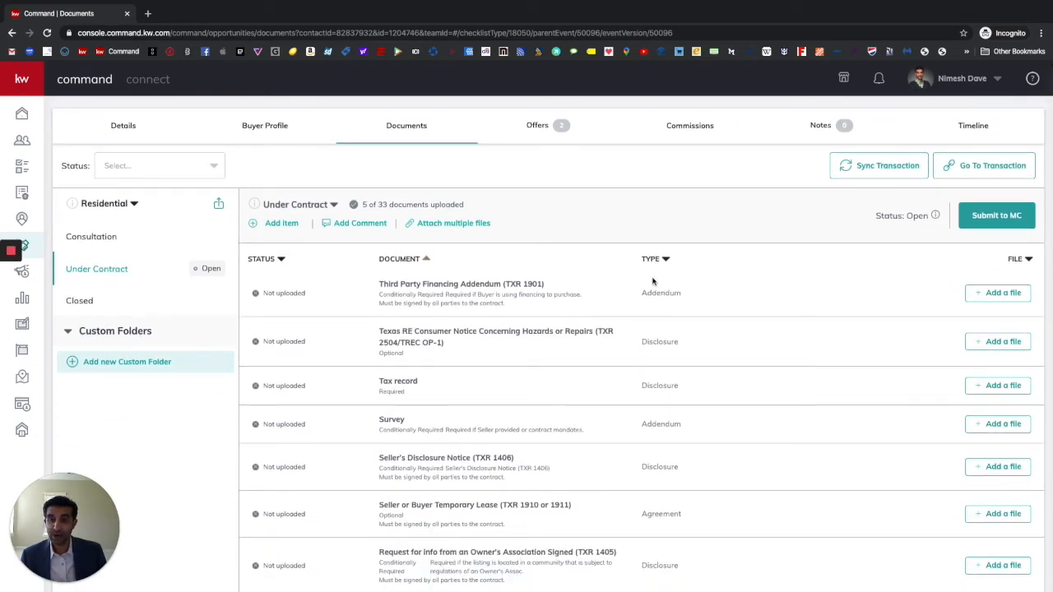
{"action": "scroll", "coordinate": [652, 281], "scroll_direction": "up", "scroll_amount": 1}
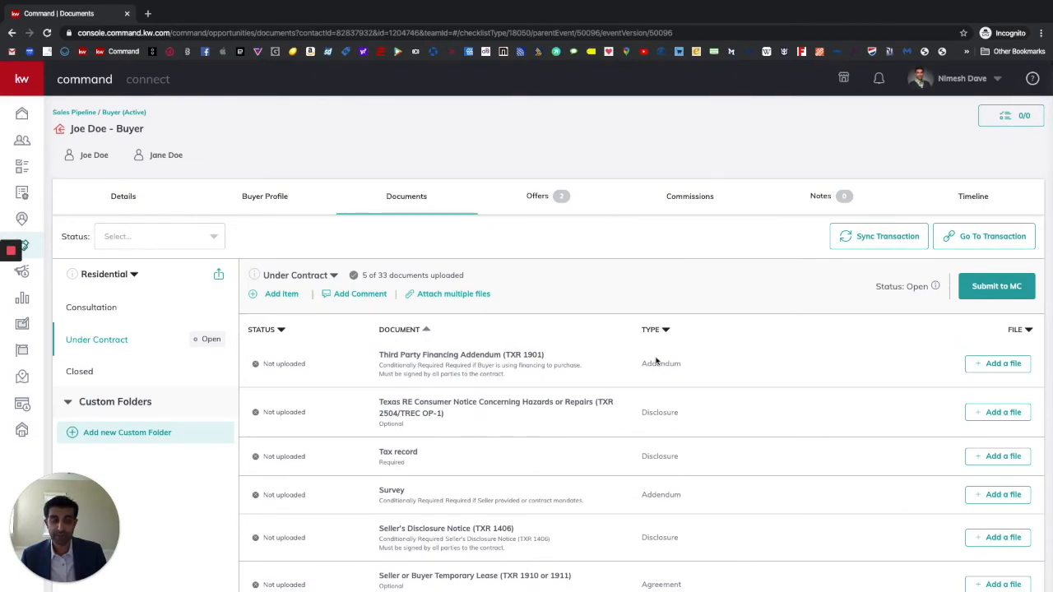
{"action": "scroll", "coordinate": [656, 360], "scroll_direction": "down", "scroll_amount": 20}
{"action": "scroll", "coordinate": [657, 360], "scroll_direction": "up", "scroll_amount": 20}
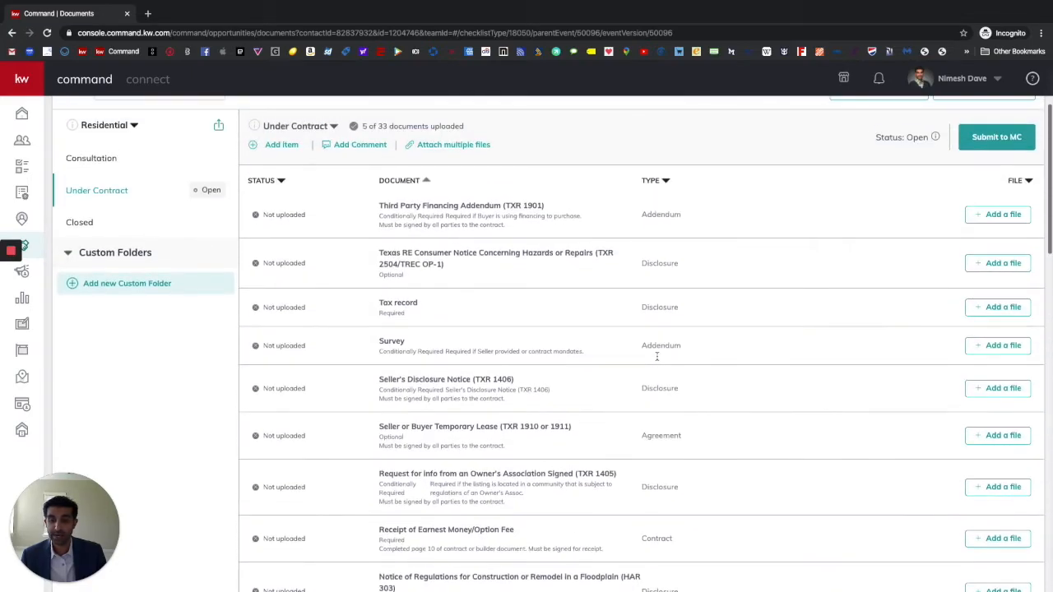
{"action": "scroll", "coordinate": [657, 356], "scroll_direction": "up", "scroll_amount": 3}
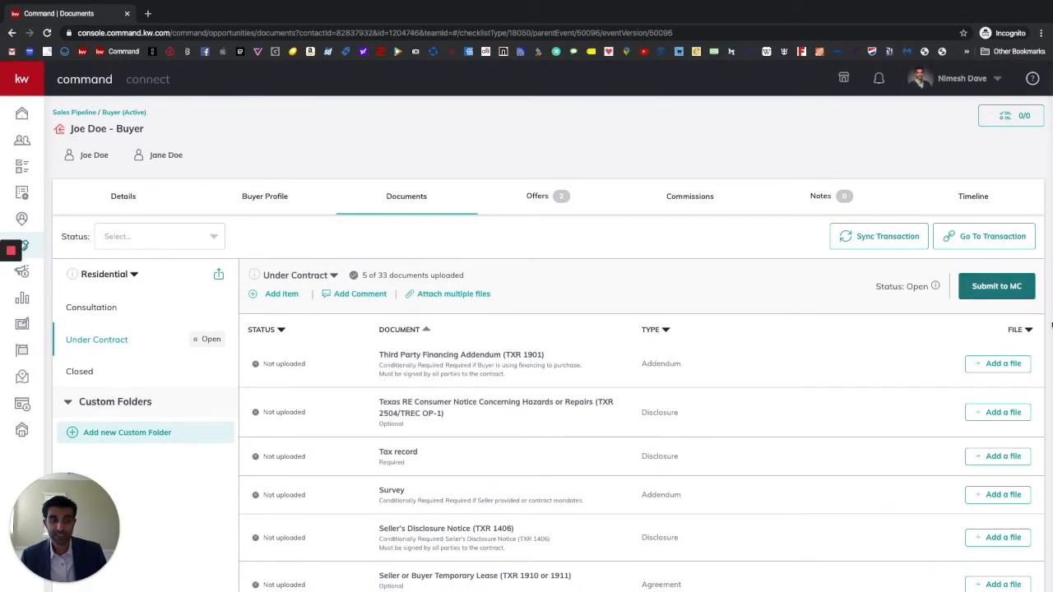